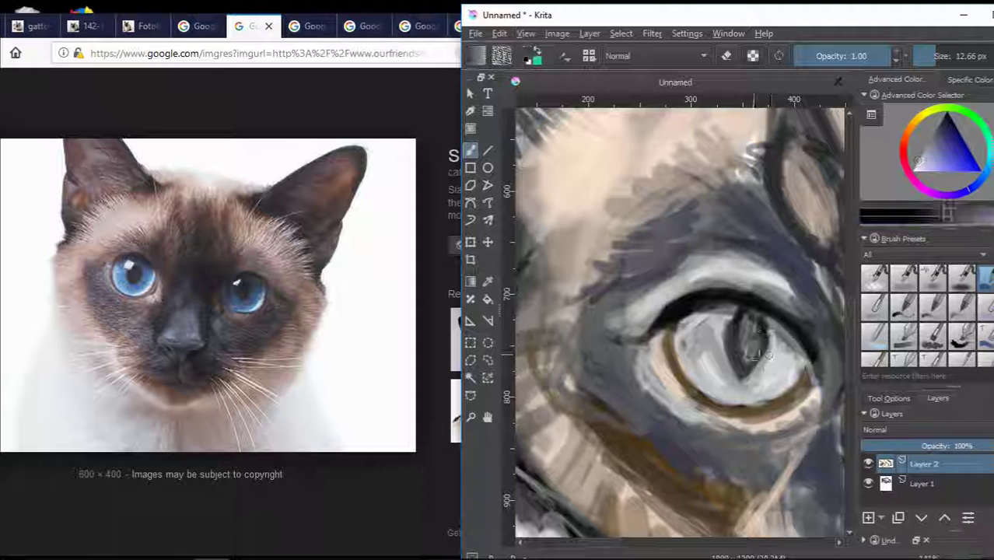
Paint brown strokes on the cat's cheek and a dark blue-grey stroke below the face.
{"action": "scroll", "coordinate": [791, 326], "scroll_direction": "down", "scroll_amount": 3}
{"action": "scroll", "coordinate": [700, 342], "scroll_direction": "up", "scroll_amount": 3}
{"action": "left_click", "coordinate": [700, 343], "text": "ctrl"}
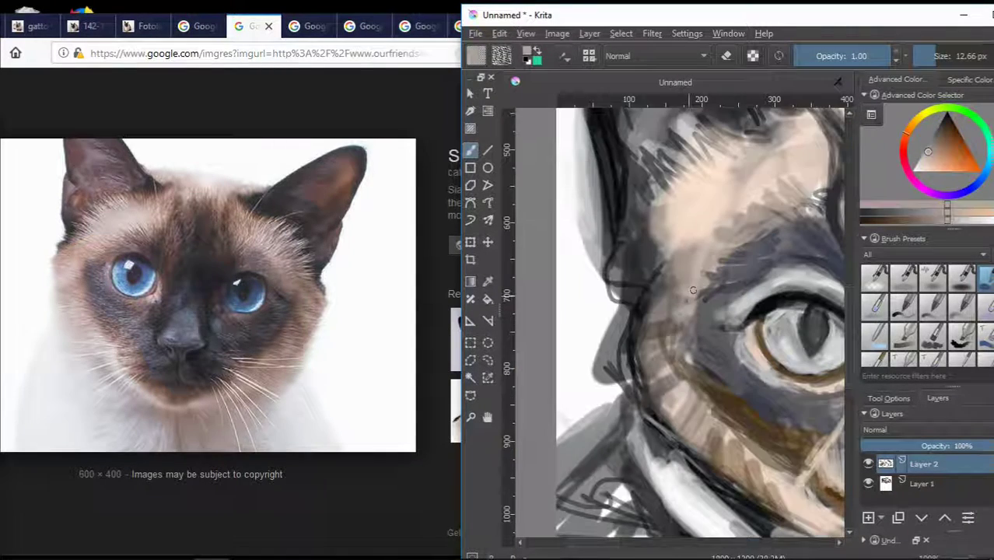
{"action": "mouse_move", "coordinate": [663, 326]}
{"action": "left_mouse_down"}
{"action": "mouse_move", "coordinate": [715, 420]}
{"action": "mouse_move", "coordinate": [786, 467]}
{"action": "left_mouse_up"}
{"action": "left_click", "coordinate": [725, 370], "text": "ctrl"}
{"action": "left_click_drag", "start_coordinate": [729, 550], "coordinate": [626, 549]}
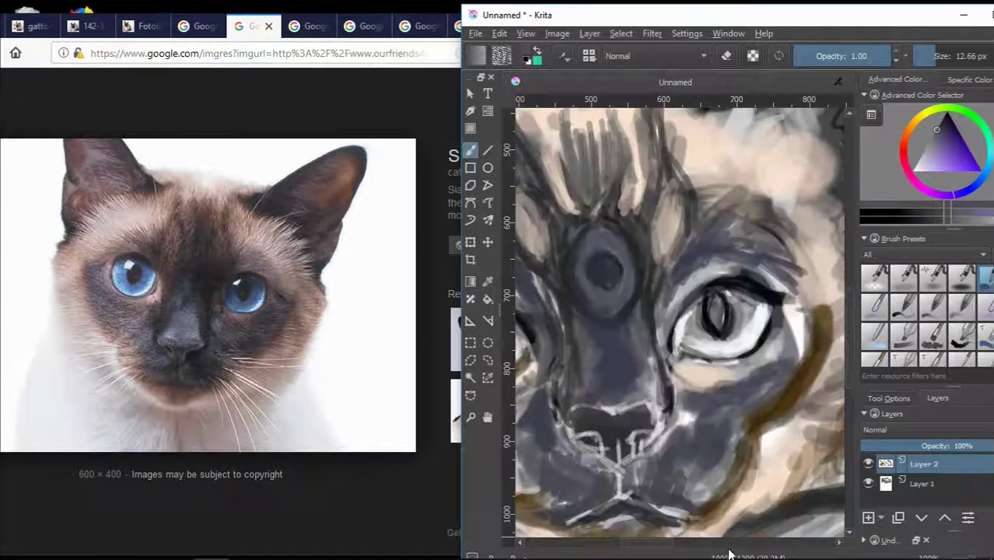
Add beige strokes right of the eye and grey-blue and dark strokes below it.
{"action": "scroll", "coordinate": [684, 327], "scroll_direction": "down", "scroll_amount": 1}
{"action": "scroll", "coordinate": [684, 327], "scroll_direction": "down", "scroll_amount": 1}
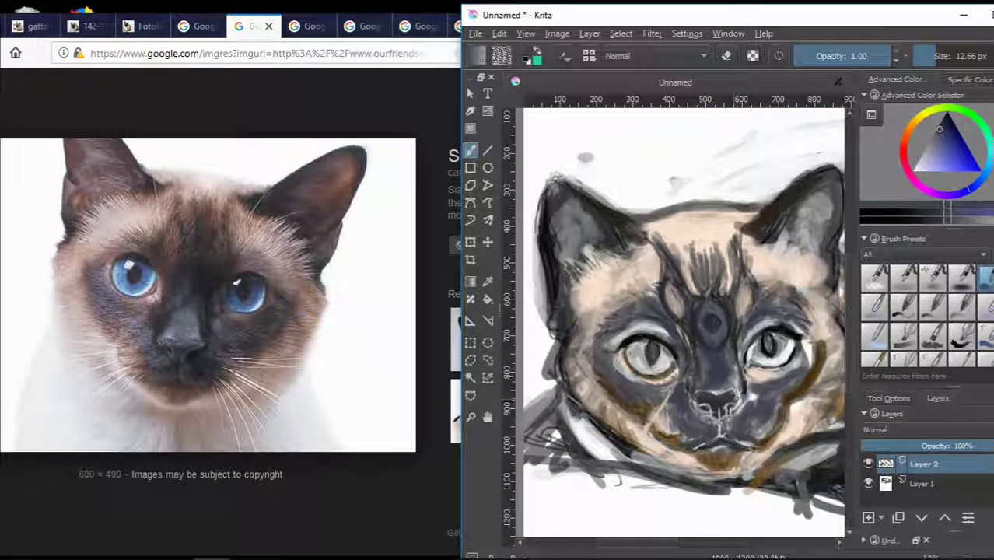
{"action": "scroll", "coordinate": [643, 317], "scroll_direction": "up", "scroll_amount": 2}
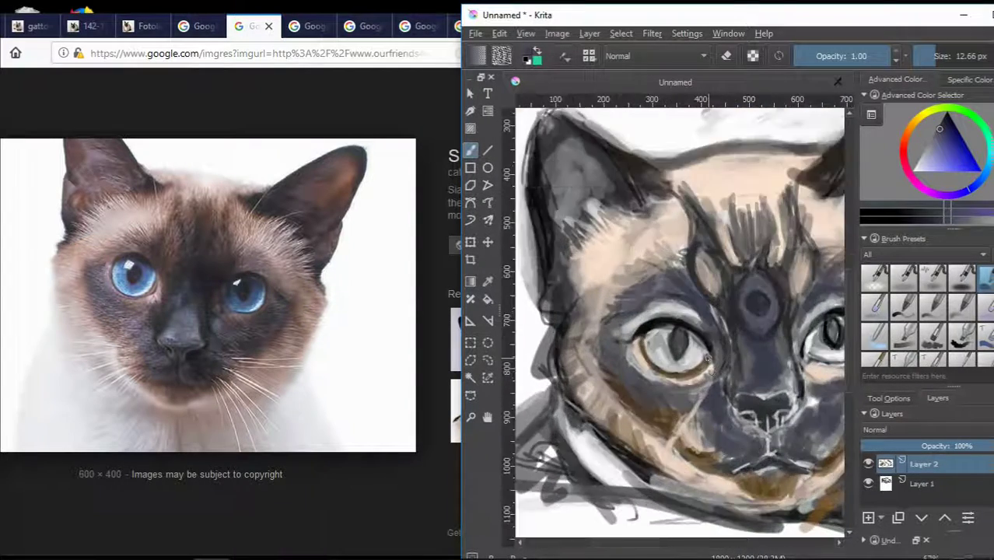
{"action": "scroll", "coordinate": [661, 334], "scroll_direction": "up", "scroll_amount": 1}
{"action": "left_click", "coordinate": [723, 383], "text": "ctrl"}
{"action": "left_click_drag", "start_coordinate": [712, 319], "coordinate": [733, 385]}
{"action": "left_click", "coordinate": [602, 385], "text": "ctrl"}
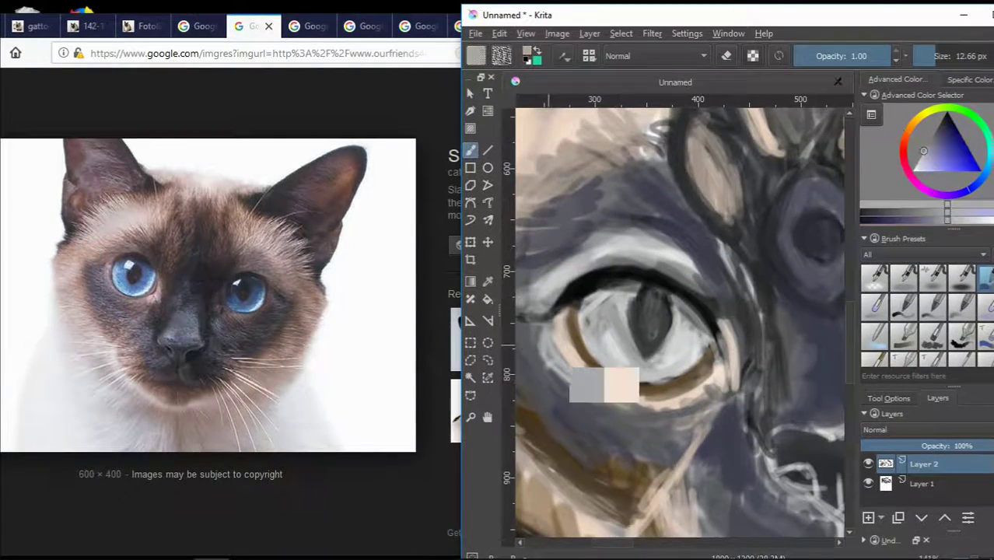
{"action": "mouse_move", "coordinate": [545, 343]}
{"action": "left_mouse_down"}
{"action": "mouse_move", "coordinate": [614, 420]}
{"action": "mouse_move", "coordinate": [599, 404]}
{"action": "left_mouse_up"}
{"action": "left_click_drag", "start_coordinate": [537, 299], "coordinate": [614, 245]}
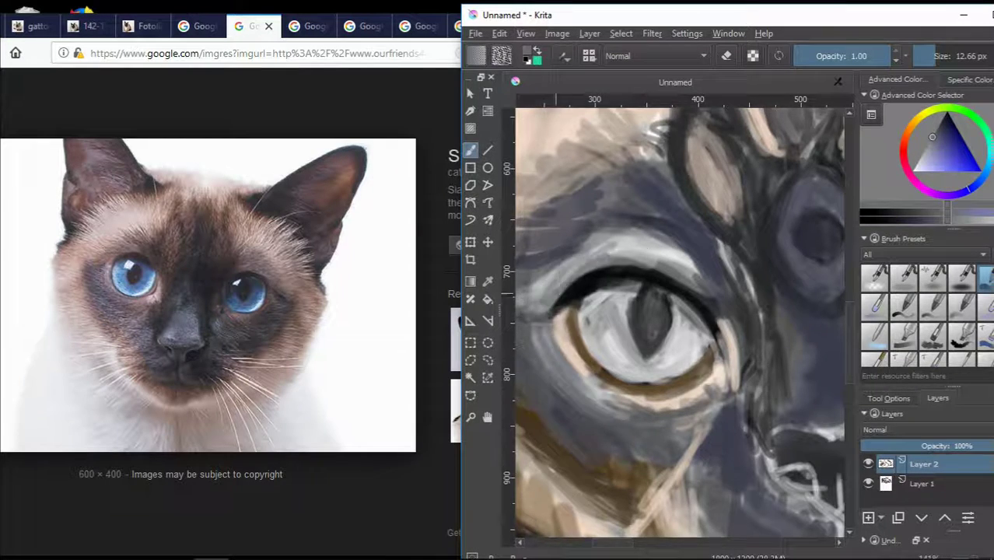
Sample light purple-grey and tan fur colours from the painting.
{"action": "scroll", "coordinate": [685, 505], "scroll_direction": "down", "scroll_amount": 2}
{"action": "scroll", "coordinate": [685, 536], "scroll_direction": "up", "scroll_amount": 1}
{"action": "left_click", "coordinate": [735, 285], "text": "ctrl"}
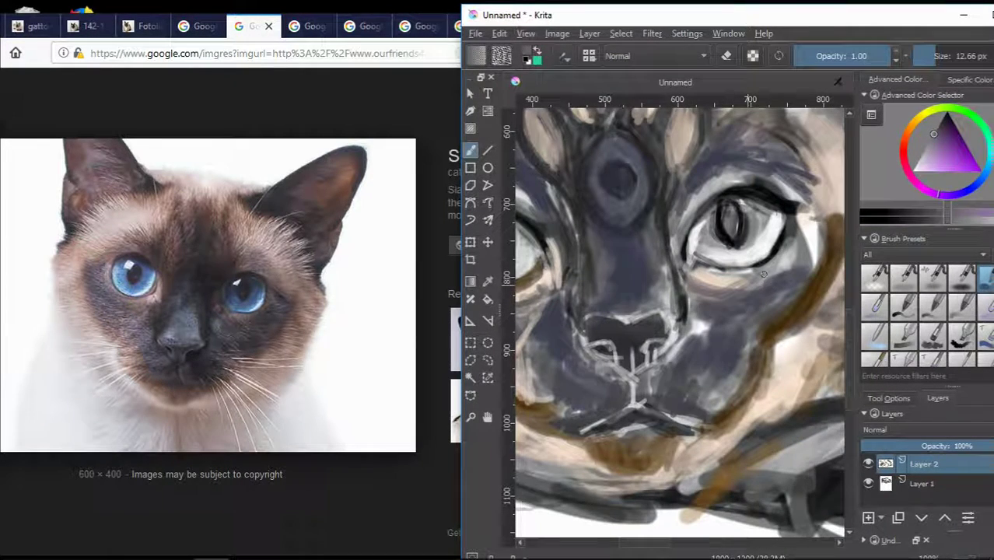
{"action": "scroll", "coordinate": [764, 296], "scroll_direction": "down", "scroll_amount": 2}
{"action": "scroll", "coordinate": [758, 303], "scroll_direction": "down", "scroll_amount": 1}
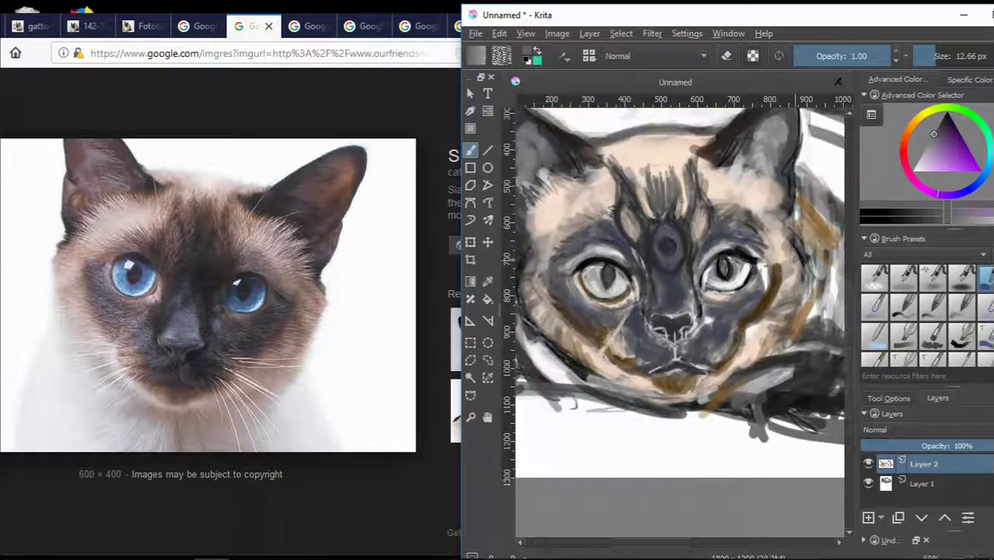
{"action": "scroll", "coordinate": [751, 319], "scroll_direction": "up", "scroll_amount": 2}
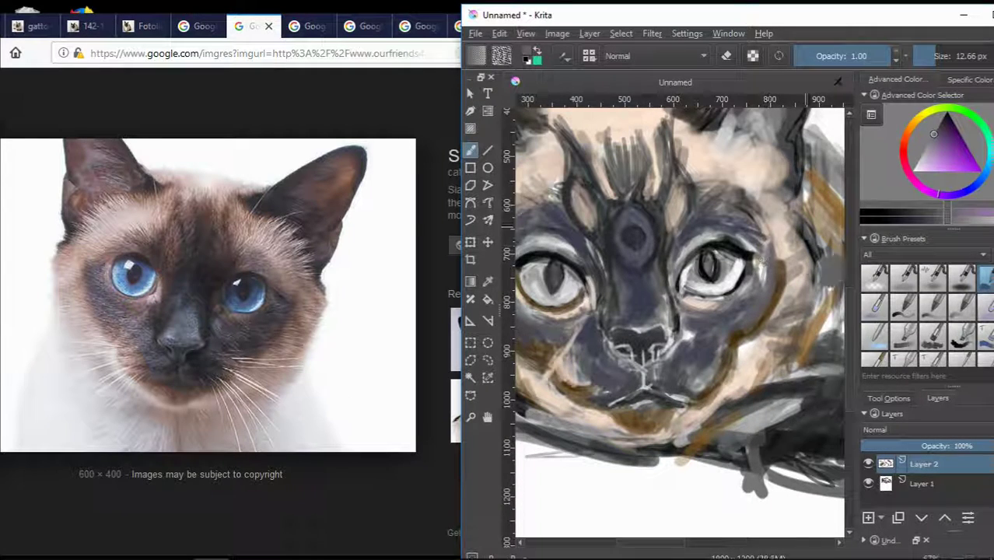
{"action": "left_click", "coordinate": [790, 220], "text": "ctrl"}
Darken the outlines around the cat's eyes with a dark colour.
{"action": "scroll", "coordinate": [771, 227], "scroll_direction": "down", "scroll_amount": 2}
{"action": "scroll", "coordinate": [772, 227], "scroll_direction": "up", "scroll_amount": 2}
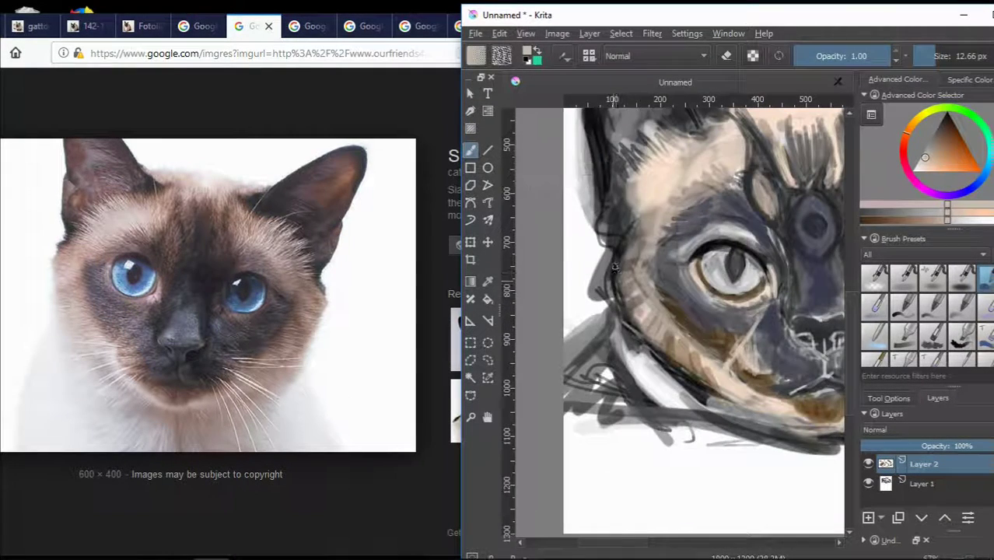
{"action": "scroll", "coordinate": [771, 227], "scroll_direction": "down", "scroll_amount": 1}
{"action": "scroll", "coordinate": [771, 228], "scroll_direction": "up", "scroll_amount": 3}
{"action": "left_click", "coordinate": [739, 280], "text": "ctrl"}
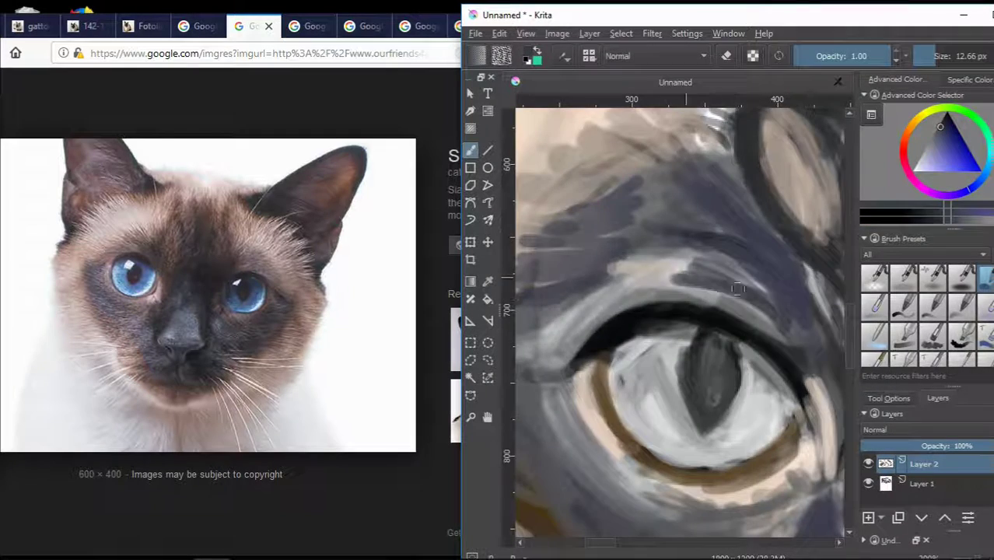
{"action": "left_click_drag", "start_coordinate": [685, 312], "coordinate": [786, 268]}
{"action": "scroll", "coordinate": [692, 303], "scroll_direction": "down", "scroll_amount": 2}
{"action": "left_click_drag", "start_coordinate": [634, 289], "coordinate": [669, 268]}
Paint dark reddish-brown fur streaks across the forehead.
{"action": "scroll", "coordinate": [690, 305], "scroll_direction": "right", "scroll_amount": 2}
{"action": "scroll", "coordinate": [690, 305], "scroll_direction": "right", "scroll_amount": 1}
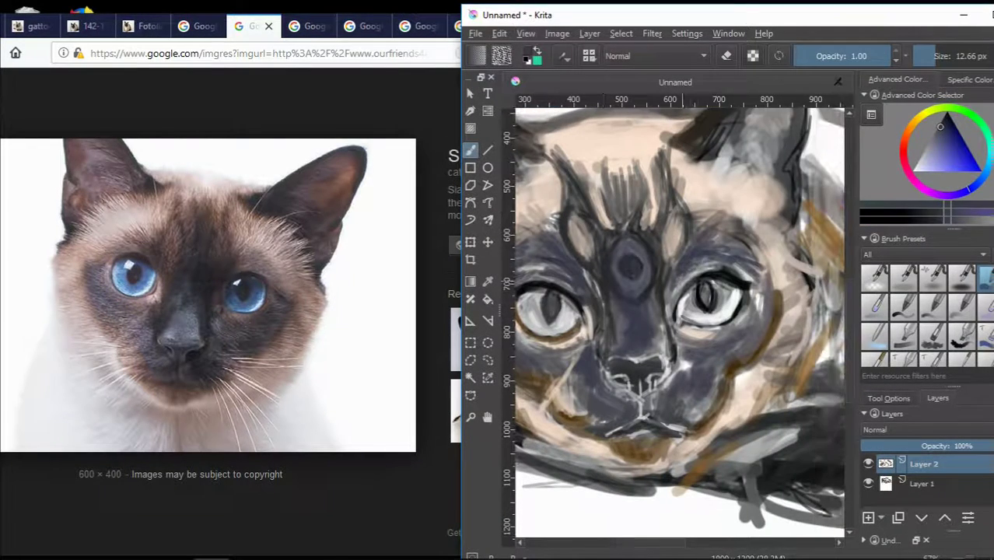
{"action": "scroll", "coordinate": [614, 193], "scroll_direction": "up", "scroll_amount": 3}
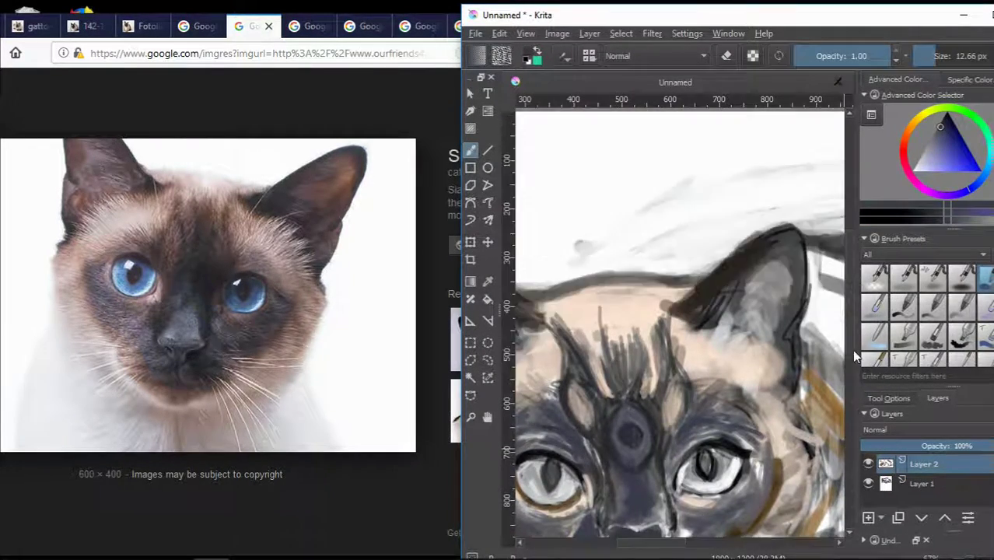
{"action": "scroll", "coordinate": [598, 352], "scroll_direction": "down", "scroll_amount": 1}
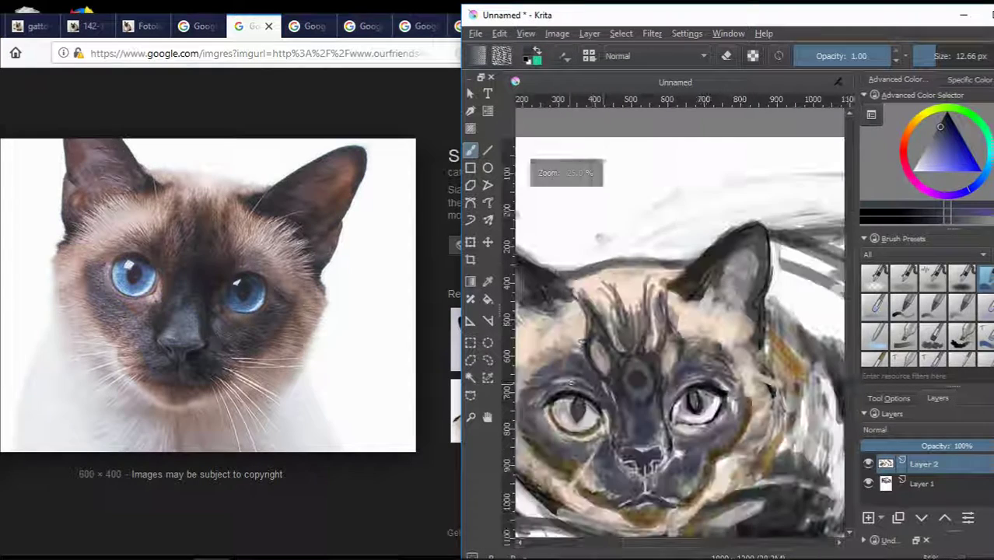
{"action": "left_click_drag", "start_coordinate": [937, 138], "coordinate": [946, 121]}
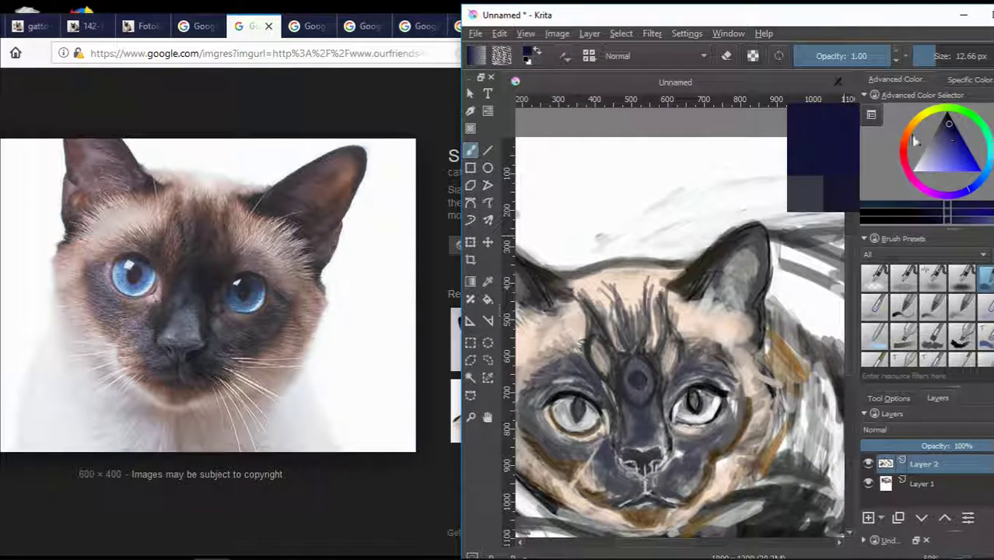
{"action": "scroll", "coordinate": [627, 400], "scroll_direction": "up", "scroll_amount": 2}
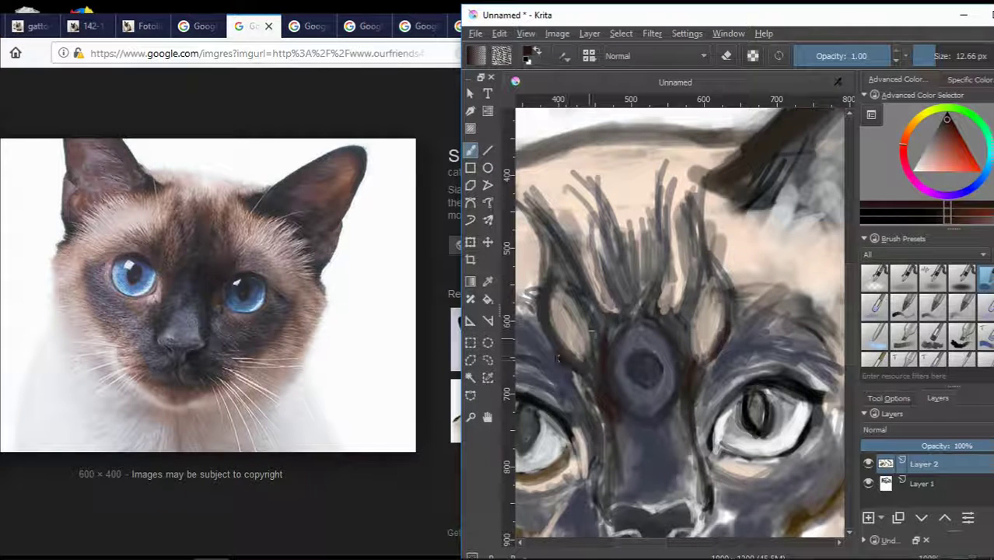
{"action": "left_click_drag", "start_coordinate": [616, 318], "coordinate": [587, 190]}
{"action": "mouse_move", "coordinate": [675, 315]}
{"action": "left_mouse_down"}
{"action": "mouse_move", "coordinate": [665, 175]}
{"action": "mouse_move", "coordinate": [628, 222]}
{"action": "mouse_move", "coordinate": [626, 199]}
{"action": "left_mouse_up"}
{"action": "scroll", "coordinate": [584, 200], "scroll_direction": "down", "scroll_amount": 3}
{"action": "scroll", "coordinate": [607, 249], "scroll_direction": "down", "scroll_amount": 2}
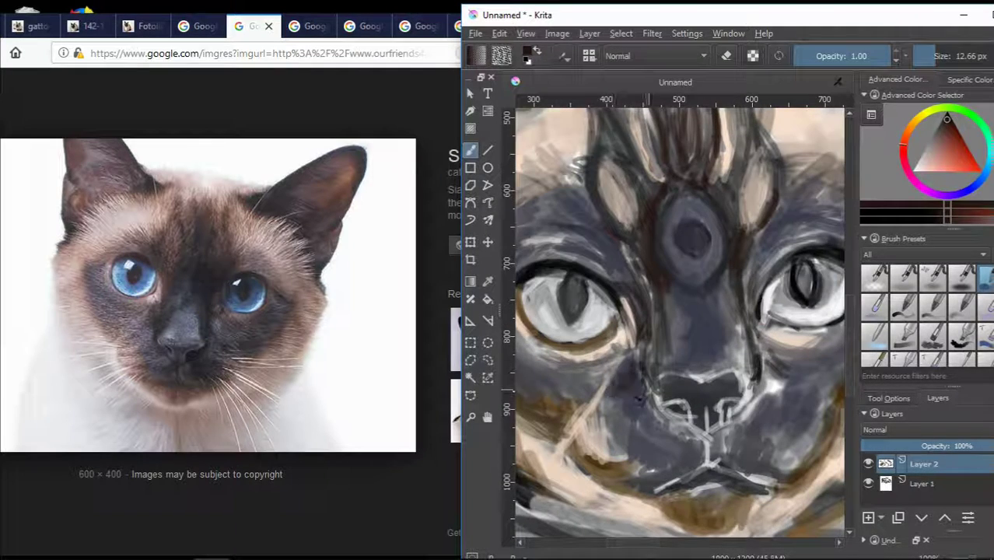
Switch the browser to a different Siamese cat reference photo and return to Krita.
{"action": "left_click", "coordinate": [199, 26]}
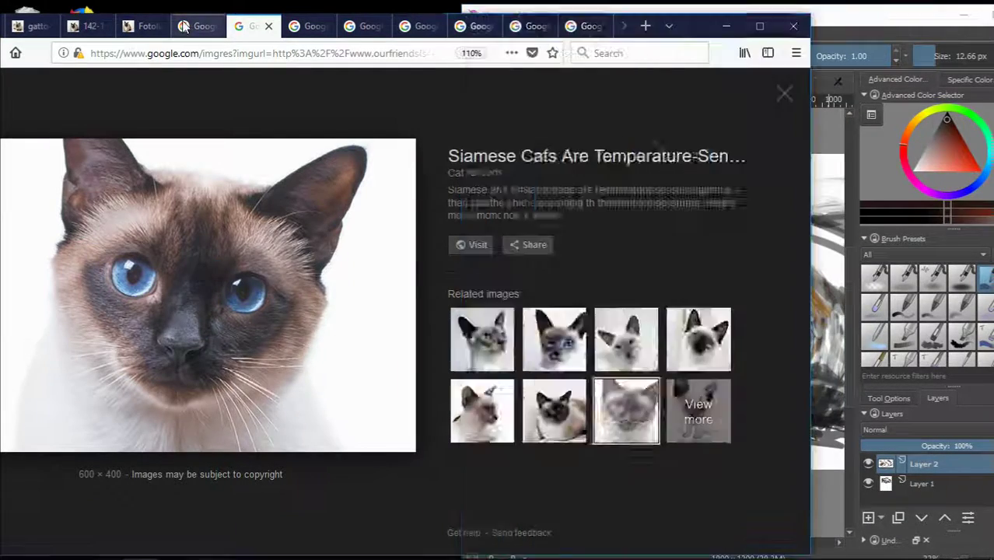
{"action": "left_click", "coordinate": [132, 26]}
{"action": "left_click", "coordinate": [93, 25]}
{"action": "left_click", "coordinate": [856, 15]}
{"action": "scroll", "coordinate": [679, 398], "scroll_direction": "up", "scroll_amount": 3}
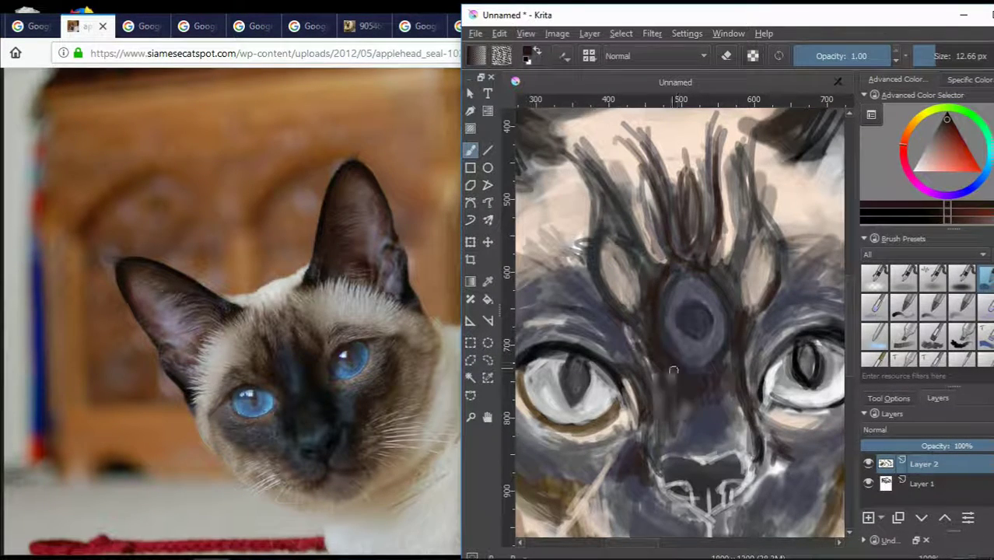
Darken the forehead oval in blue-purple and hatch warm brown below the mouth.
{"action": "left_click", "coordinate": [694, 338], "text": "ctrl"}
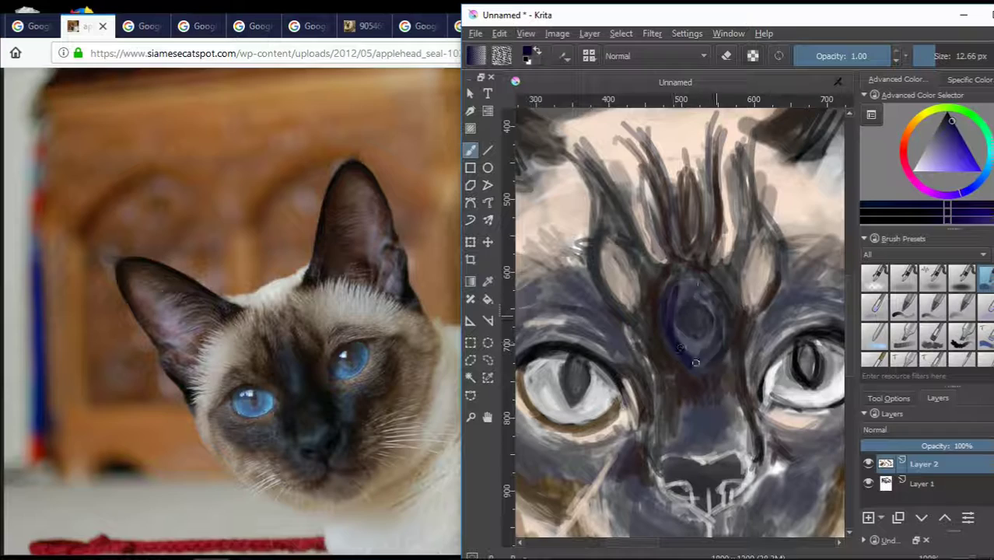
{"action": "left_click_drag", "start_coordinate": [680, 311], "coordinate": [714, 291]}
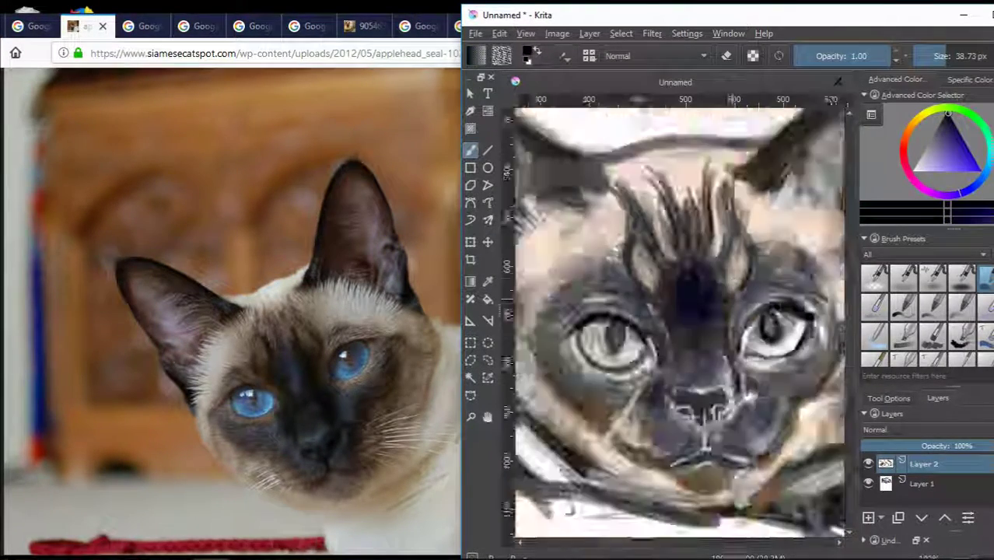
{"action": "left_click", "coordinate": [904, 165]}
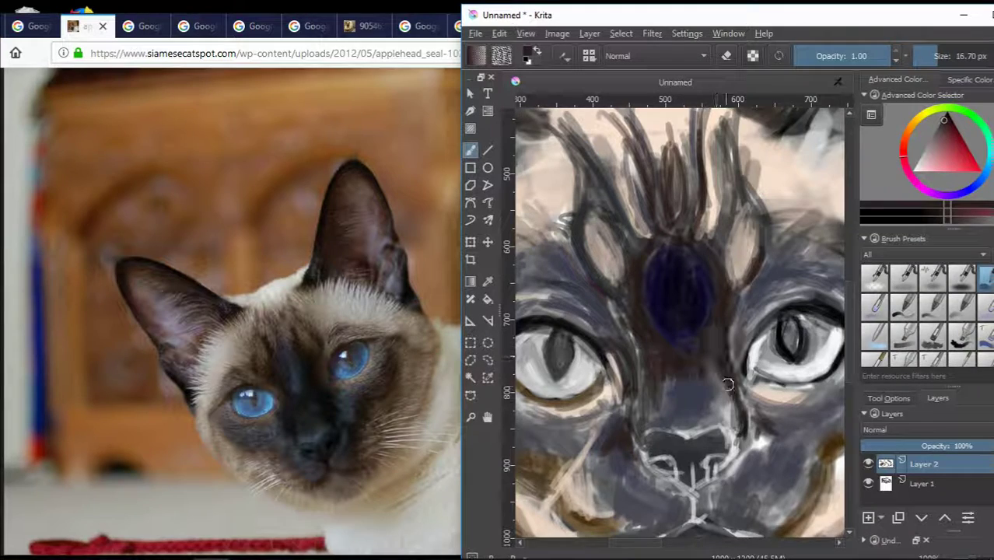
{"action": "scroll", "coordinate": [611, 440], "scroll_direction": "up", "scroll_amount": 2}
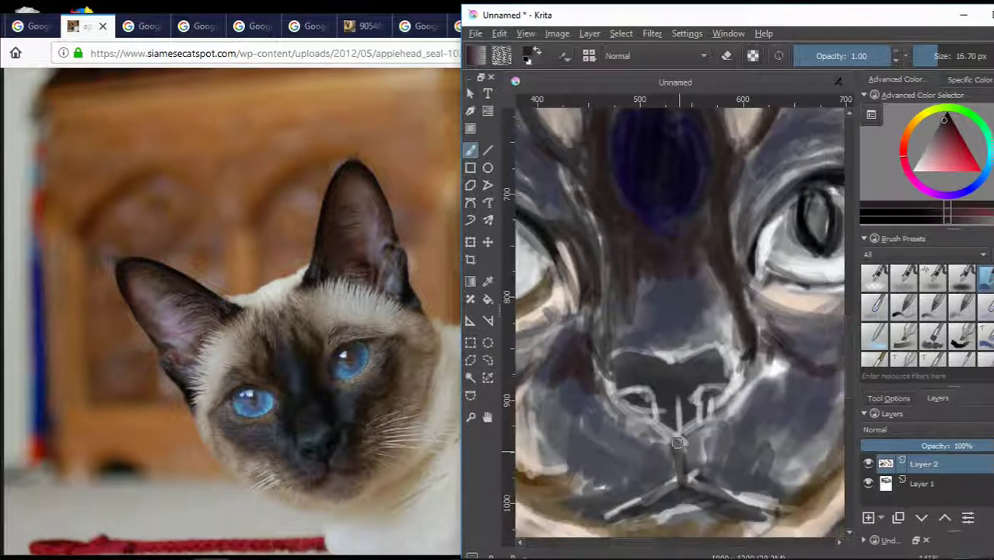
{"action": "scroll", "coordinate": [682, 473], "scroll_direction": "down", "scroll_amount": 1}
{"action": "scroll", "coordinate": [681, 435], "scroll_direction": "up", "scroll_amount": 1}
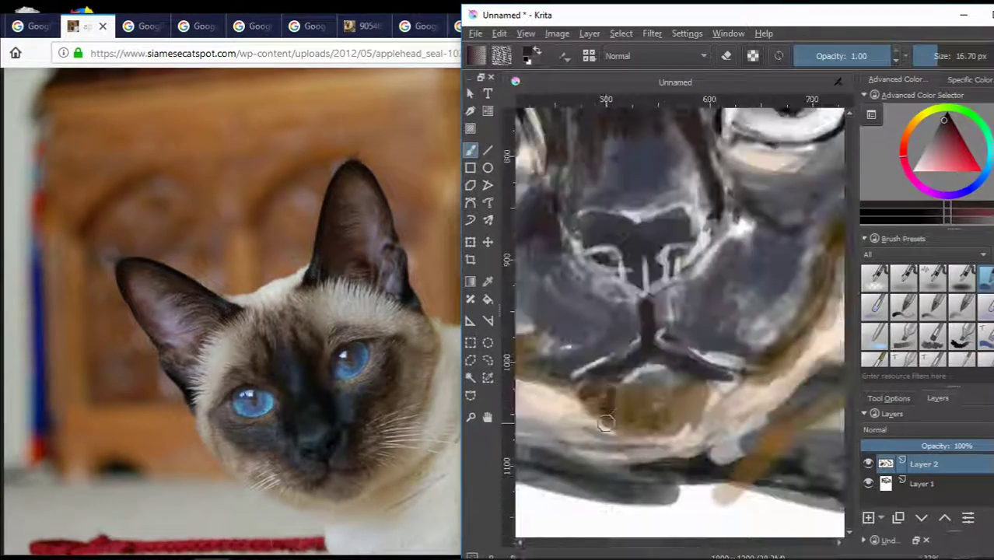
{"action": "mouse_move", "coordinate": [607, 405]}
{"action": "left_mouse_down"}
{"action": "mouse_move", "coordinate": [705, 384]}
{"action": "mouse_move", "coordinate": [632, 414]}
{"action": "mouse_move", "coordinate": [700, 435]}
{"action": "left_mouse_up"}
Fill the chin with brown-orange and dark-brown hatching and refine blue-grey around the mouth.
{"action": "left_click", "coordinate": [703, 389], "text": "ctrl"}
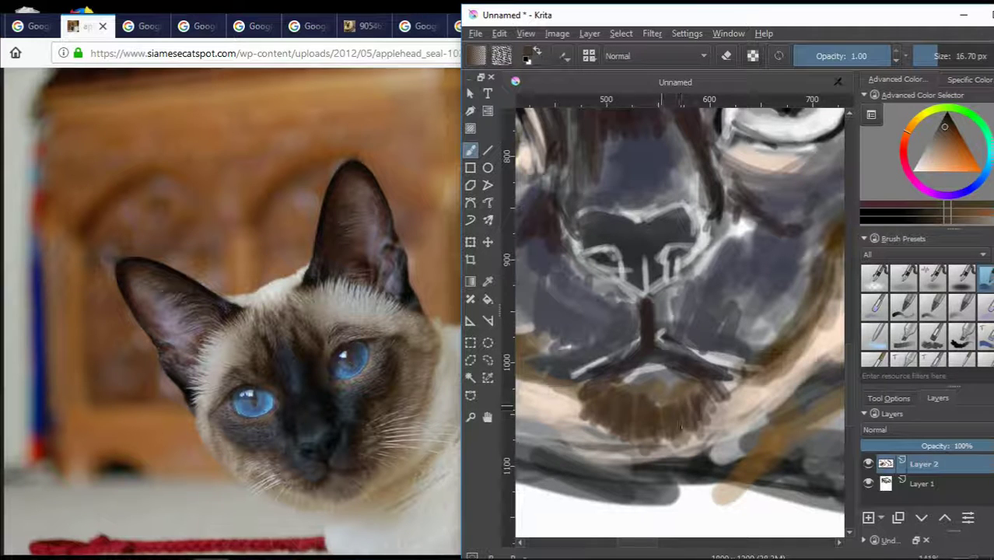
{"action": "left_click_drag", "start_coordinate": [716, 396], "coordinate": [699, 418]}
{"action": "left_click_drag", "start_coordinate": [632, 375], "coordinate": [669, 369]}
{"action": "left_click", "coordinate": [683, 325], "text": "ctrl"}
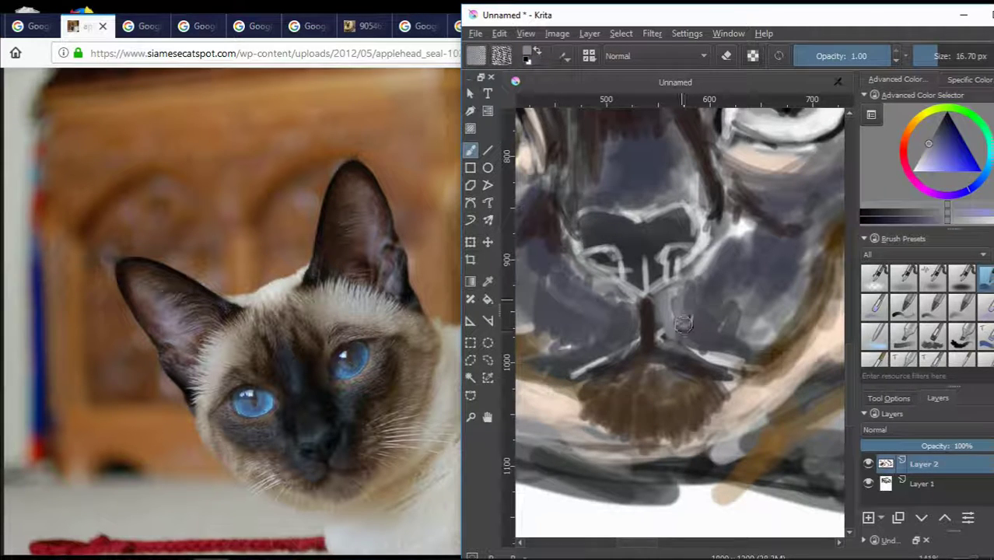
{"action": "left_click_drag", "start_coordinate": [687, 280], "coordinate": [677, 323]}
{"action": "mouse_move", "coordinate": [622, 307]}
{"action": "left_mouse_down"}
{"action": "mouse_move", "coordinate": [630, 342]}
{"action": "mouse_move", "coordinate": [579, 375]}
{"action": "left_mouse_up"}
Paint a dark grey-blue stroke along the muzzle.
{"action": "left_click", "coordinate": [650, 310], "text": "ctrl"}
{"action": "scroll", "coordinate": [706, 350], "scroll_direction": "down", "scroll_amount": 1}
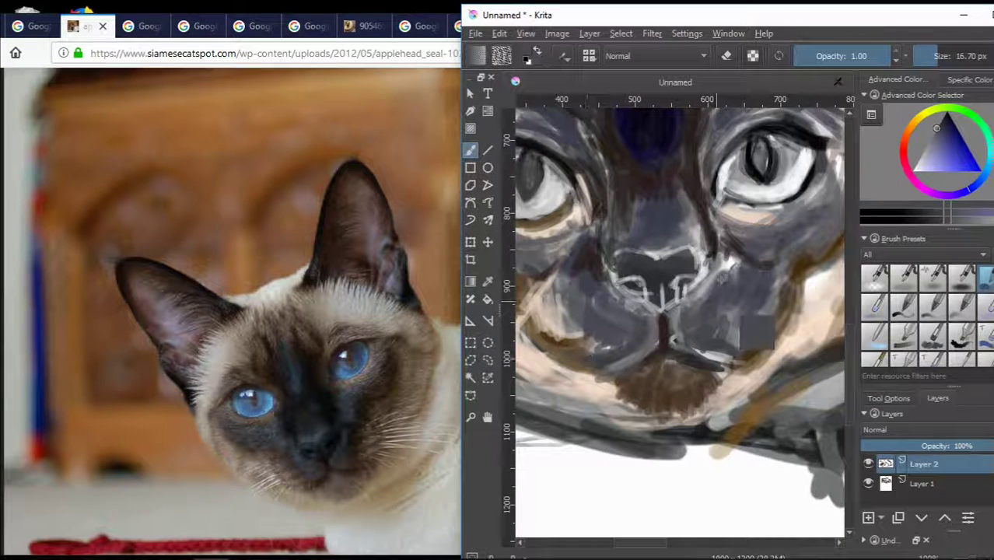
{"action": "left_click", "coordinate": [754, 333], "text": "ctrl"}
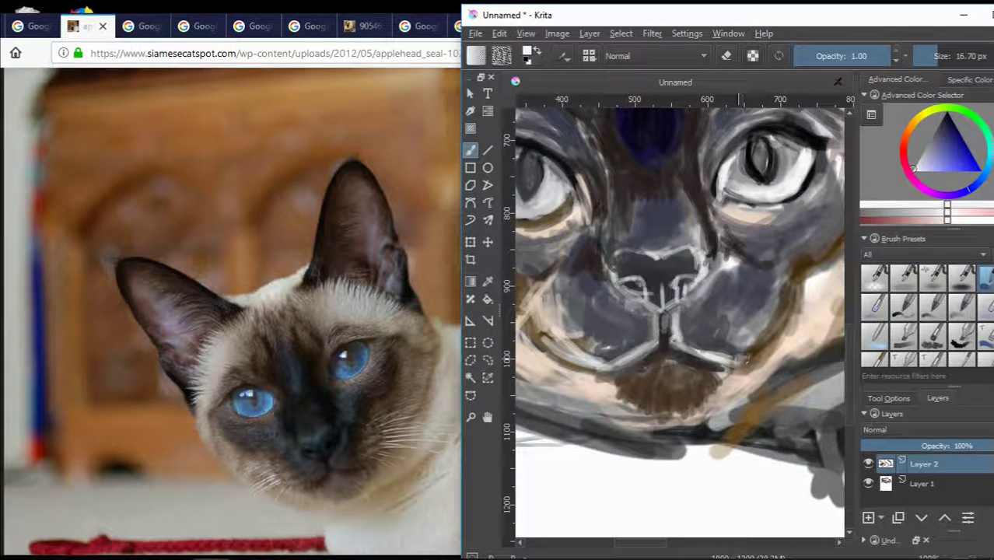
{"action": "scroll", "coordinate": [744, 359], "scroll_direction": "down", "scroll_amount": 1}
{"action": "scroll", "coordinate": [685, 311], "scroll_direction": "up", "scroll_amount": 1}
{"action": "scroll", "coordinate": [653, 295], "scroll_direction": "down", "scroll_amount": 1}
{"action": "scroll", "coordinate": [622, 273], "scroll_direction": "up", "scroll_amount": 1}
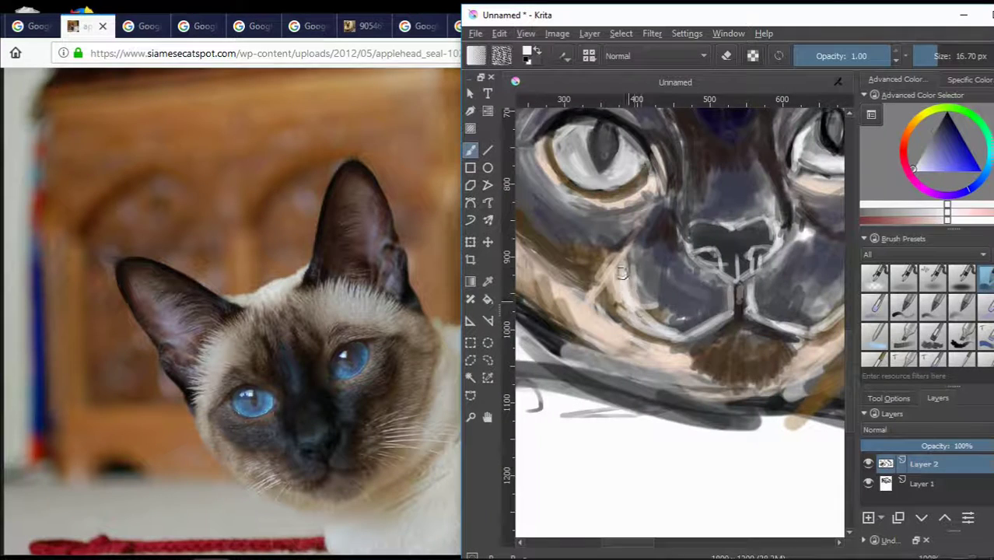
{"action": "left_click", "coordinate": [622, 272], "text": "ctrl"}
{"action": "mouse_move", "coordinate": [644, 295]}
{"action": "left_mouse_down"}
{"action": "mouse_move", "coordinate": [628, 255]}
{"action": "mouse_move", "coordinate": [608, 319]}
{"action": "left_mouse_up"}
Sample light pinkish, dark blue-grey and lighter tones from the painting.
{"action": "left_click", "coordinate": [595, 280], "text": "ctrl"}
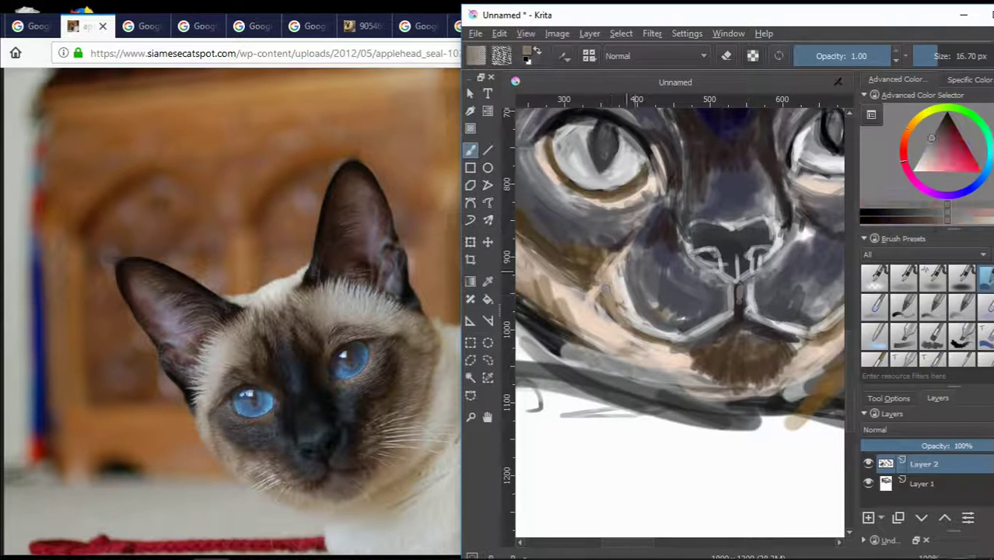
{"action": "left_click", "coordinate": [643, 314], "text": "ctrl"}
{"action": "scroll", "coordinate": [642, 314], "scroll_direction": "down", "scroll_amount": 1}
{"action": "scroll", "coordinate": [731, 234], "scroll_direction": "up", "scroll_amount": 1}
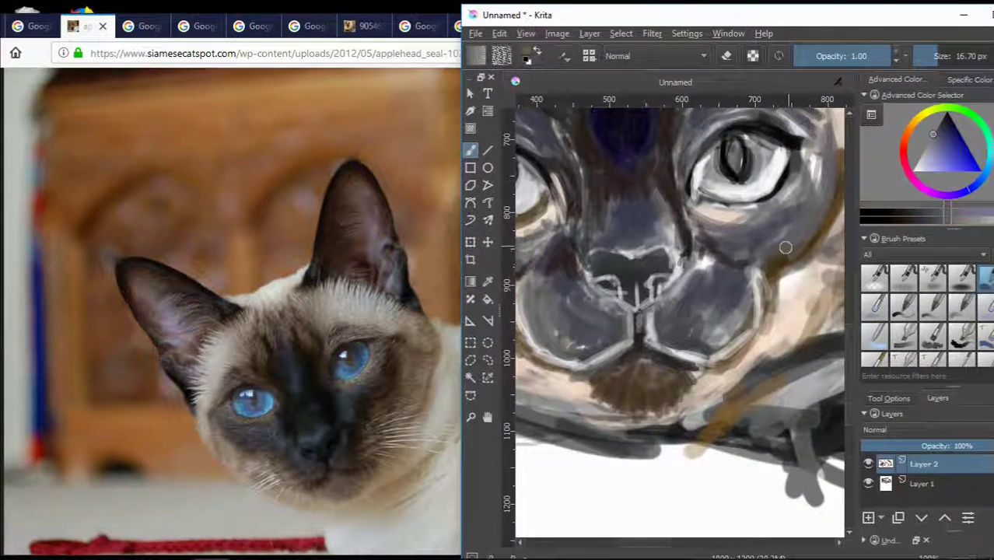
{"action": "left_click", "coordinate": [758, 245], "text": "ctrl"}
{"action": "scroll", "coordinate": [728, 293], "scroll_direction": "down", "scroll_amount": 1}
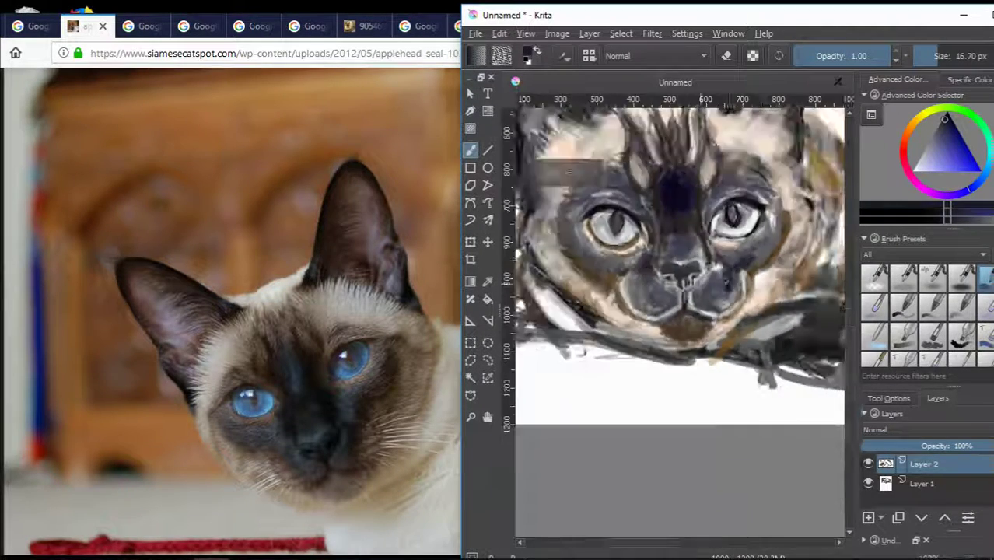
{"action": "scroll", "coordinate": [645, 266], "scroll_direction": "up", "scroll_amount": 1}
{"action": "scroll", "coordinate": [616, 315], "scroll_direction": "down", "scroll_amount": 2}
{"action": "scroll", "coordinate": [599, 234], "scroll_direction": "up", "scroll_amount": 3}
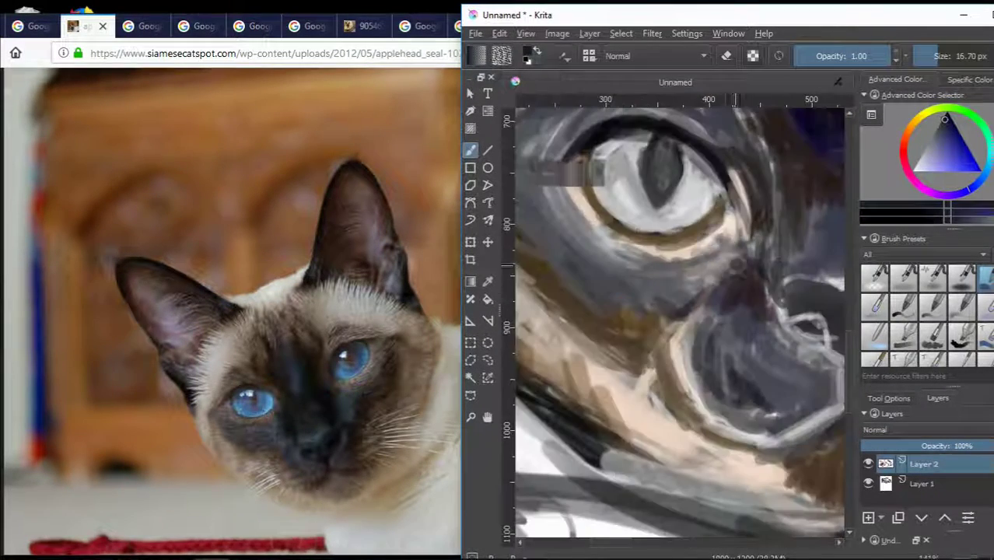
{"action": "scroll", "coordinate": [579, 216], "scroll_direction": "down", "scroll_amount": 2}
{"action": "scroll", "coordinate": [579, 215], "scroll_direction": "up", "scroll_amount": 2}
{"action": "scroll", "coordinate": [591, 218], "scroll_direction": "down", "scroll_amount": 3}
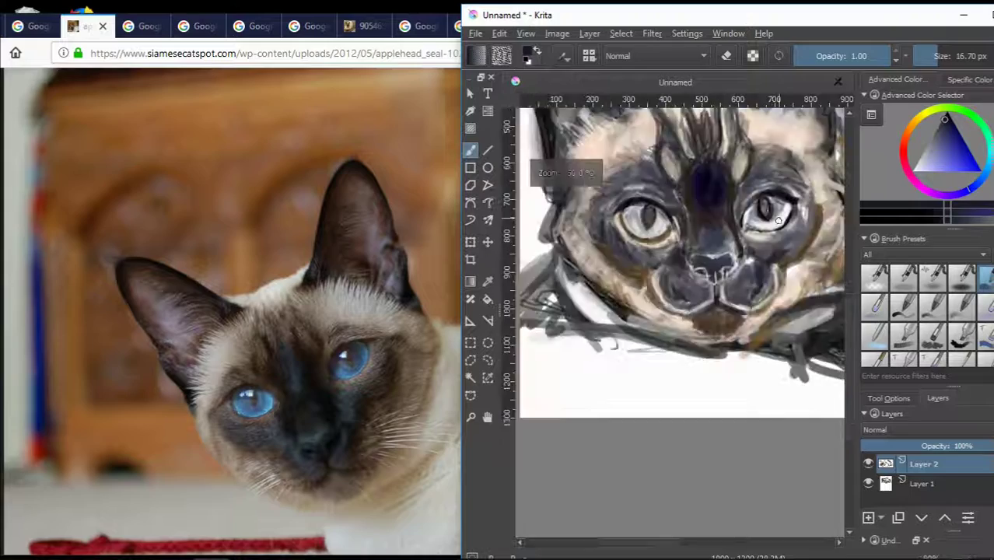
{"action": "scroll", "coordinate": [748, 181], "scroll_direction": "up", "scroll_amount": 2}
{"action": "scroll", "coordinate": [749, 180], "scroll_direction": "down", "scroll_amount": 2}
{"action": "scroll", "coordinate": [749, 181], "scroll_direction": "up", "scroll_amount": 1}
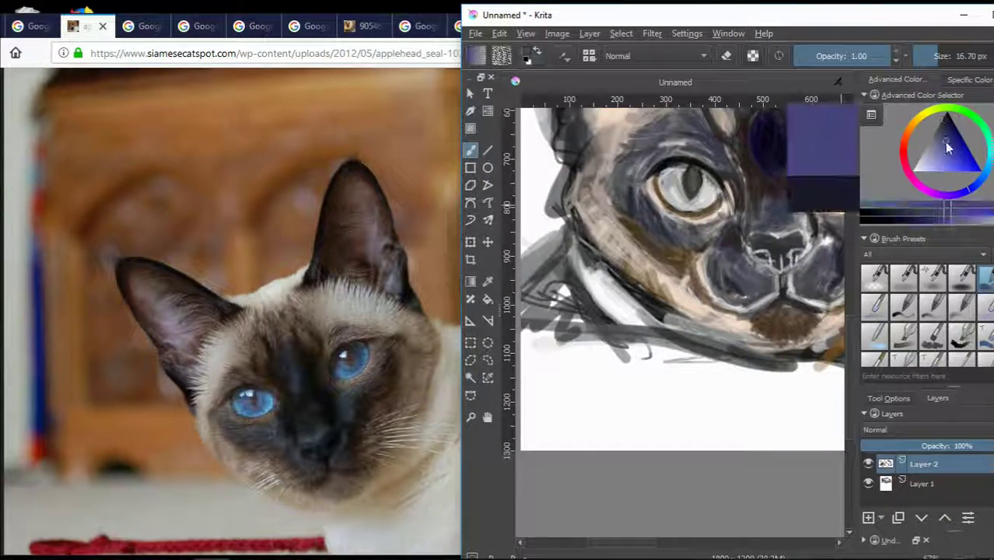
{"action": "left_click", "coordinate": [809, 156], "text": "ctrl"}
{"action": "scroll", "coordinate": [850, 330], "scroll_direction": "up", "scroll_amount": 1}
{"action": "scroll", "coordinate": [700, 311], "scroll_direction": "up", "scroll_amount": 1}
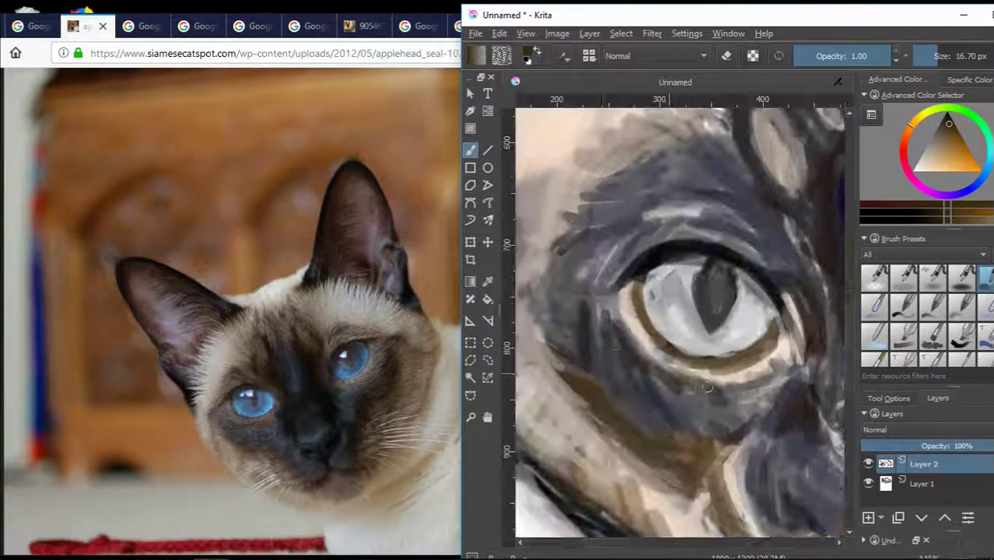
{"action": "scroll", "coordinate": [720, 189], "scroll_direction": "down", "scroll_amount": 2}
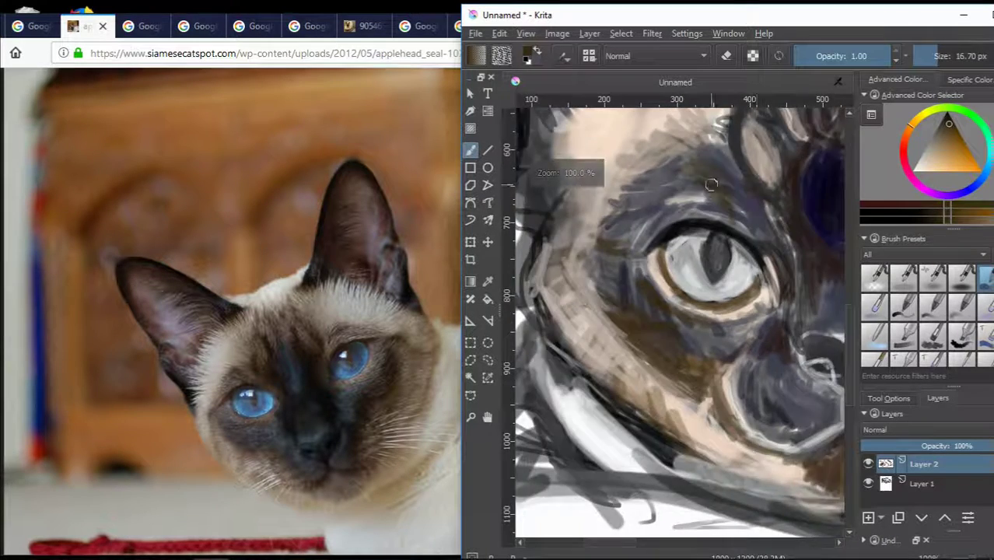
{"action": "left_click", "coordinate": [656, 178], "text": "ctrl"}
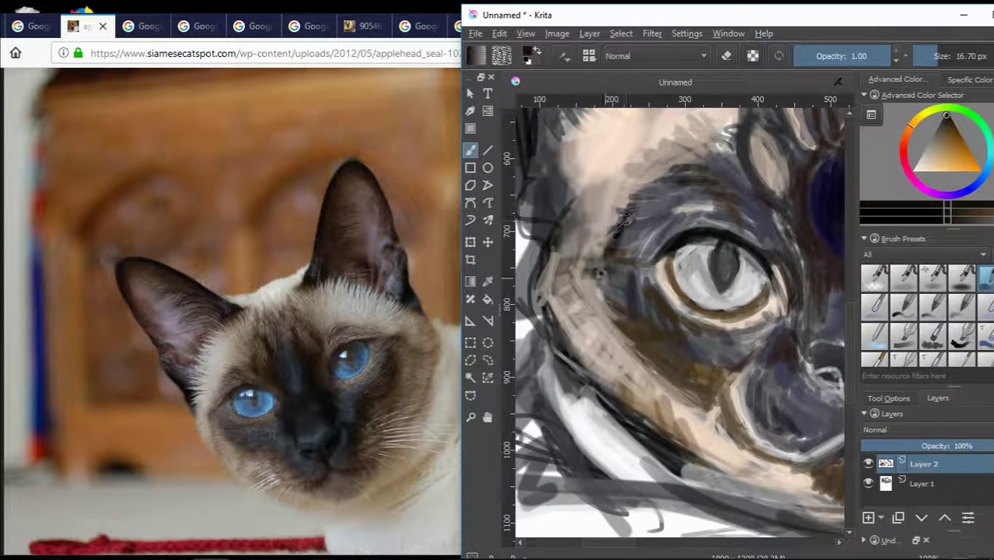
{"action": "scroll", "coordinate": [686, 553], "scroll_direction": "right", "scroll_amount": 2}
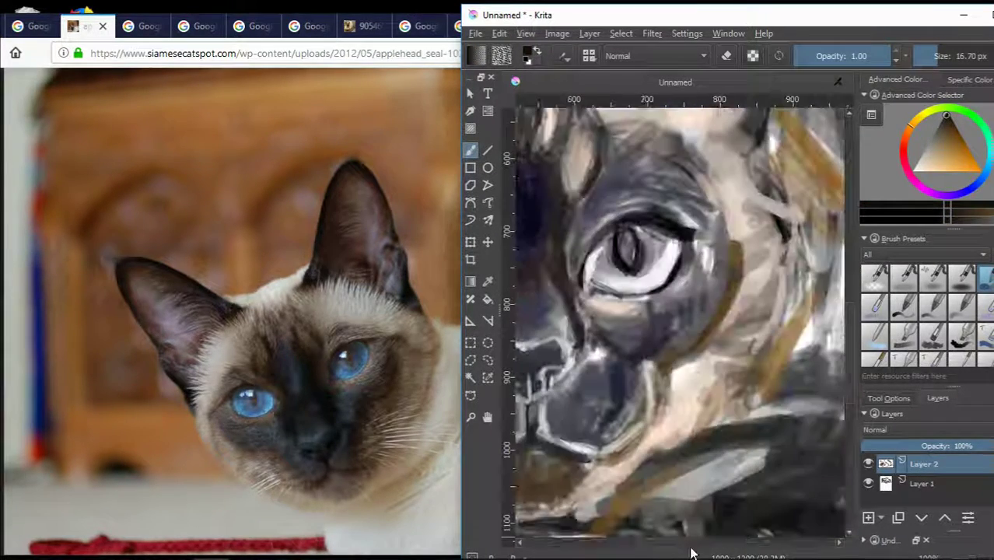
{"action": "scroll", "coordinate": [676, 552], "scroll_direction": "right", "scroll_amount": 3}
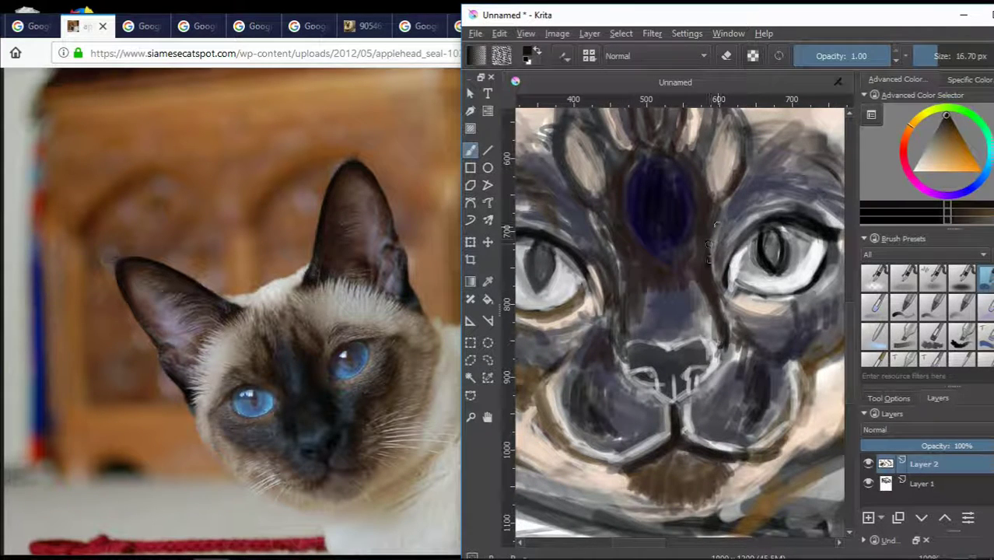
{"action": "scroll", "coordinate": [741, 298], "scroll_direction": "up", "scroll_amount": 3}
{"action": "scroll", "coordinate": [724, 201], "scroll_direction": "down", "scroll_amount": 3}
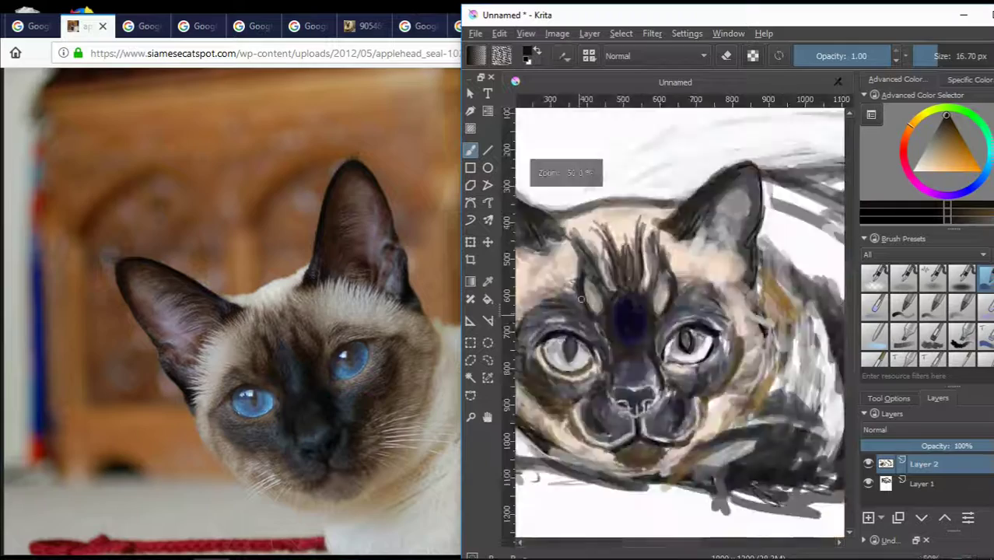
{"action": "scroll", "coordinate": [687, 231], "scroll_direction": "up", "scroll_amount": 2}
{"action": "scroll", "coordinate": [691, 249], "scroll_direction": "down", "scroll_amount": 3}
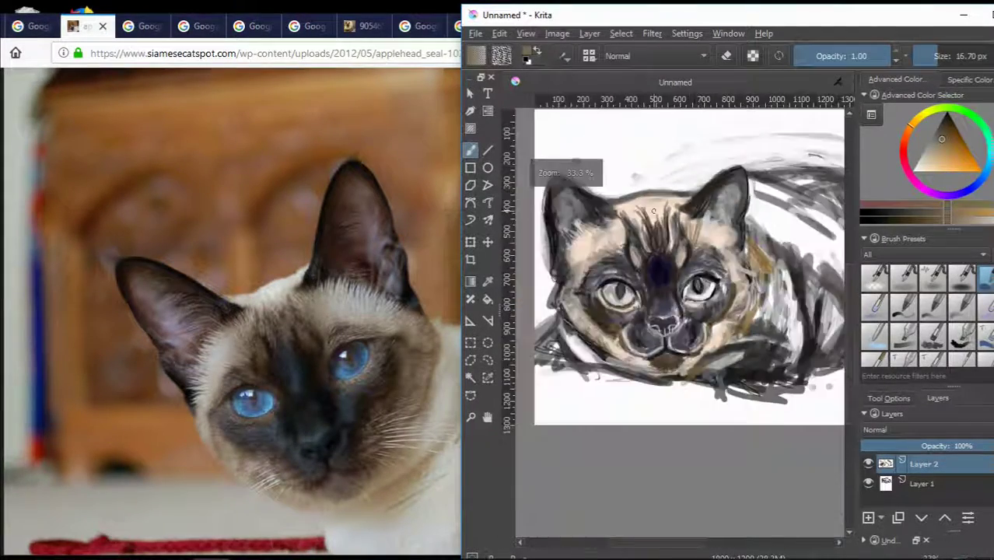
{"action": "scroll", "coordinate": [610, 253], "scroll_direction": "up", "scroll_amount": 3}
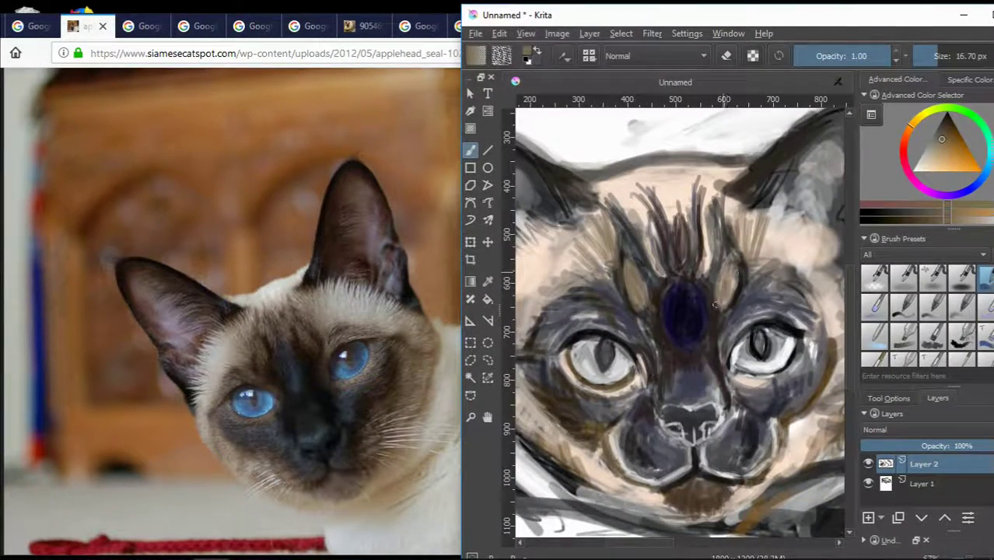
{"action": "scroll", "coordinate": [714, 305], "scroll_direction": "down", "scroll_amount": 1}
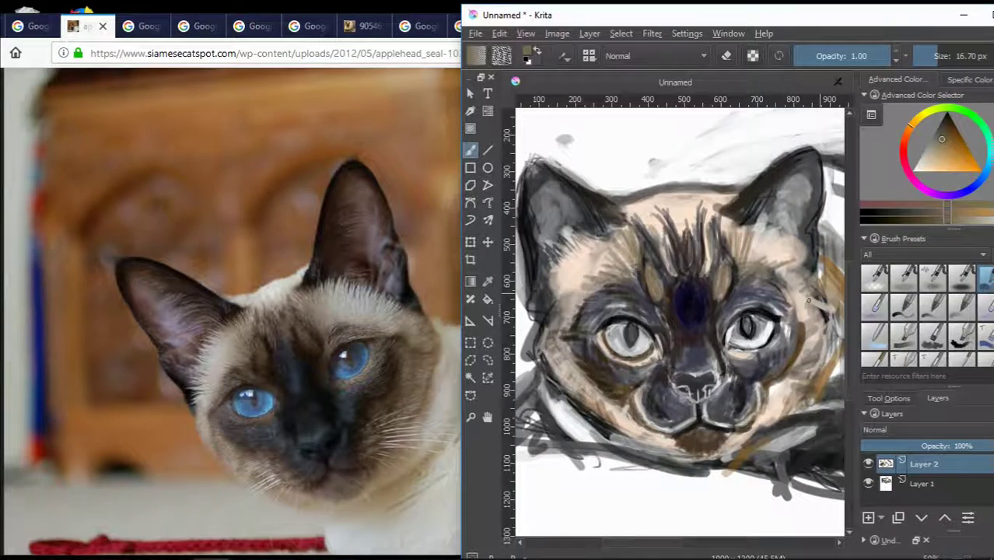
{"action": "scroll", "coordinate": [807, 301], "scroll_direction": "up", "scroll_amount": 2}
{"action": "scroll", "coordinate": [558, 319], "scroll_direction": "down", "scroll_amount": 3}
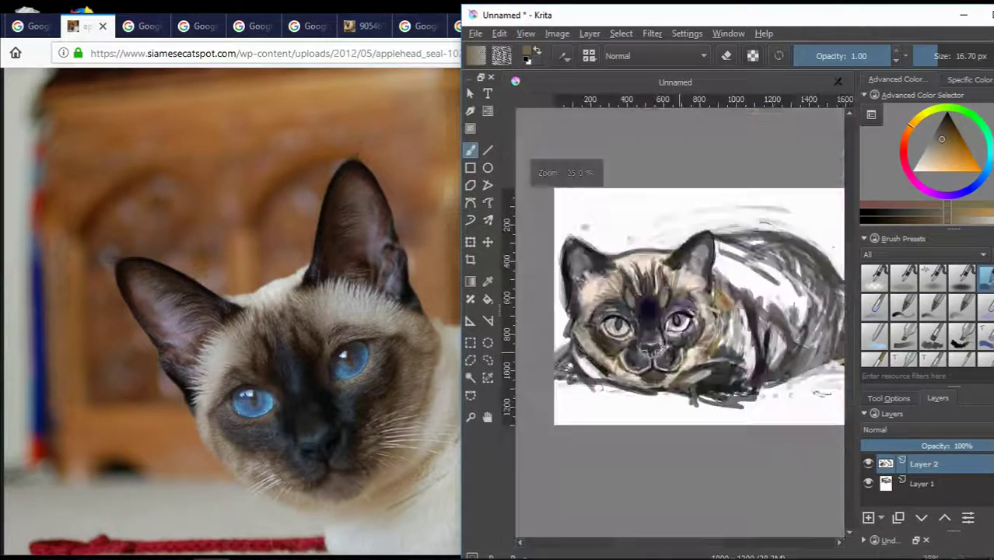
{"action": "scroll", "coordinate": [748, 185], "scroll_direction": "up", "scroll_amount": 4}
{"action": "scroll", "coordinate": [748, 186], "scroll_direction": "down", "scroll_amount": 4}
{"action": "scroll", "coordinate": [748, 185], "scroll_direction": "up", "scroll_amount": 1}
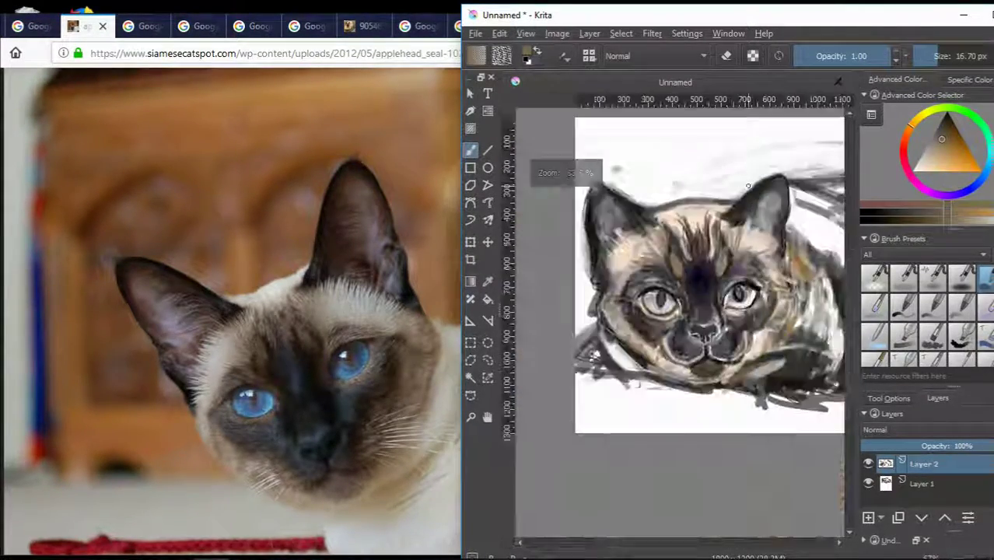
{"action": "left_click_drag", "start_coordinate": [657, 542], "coordinate": [692, 542]}
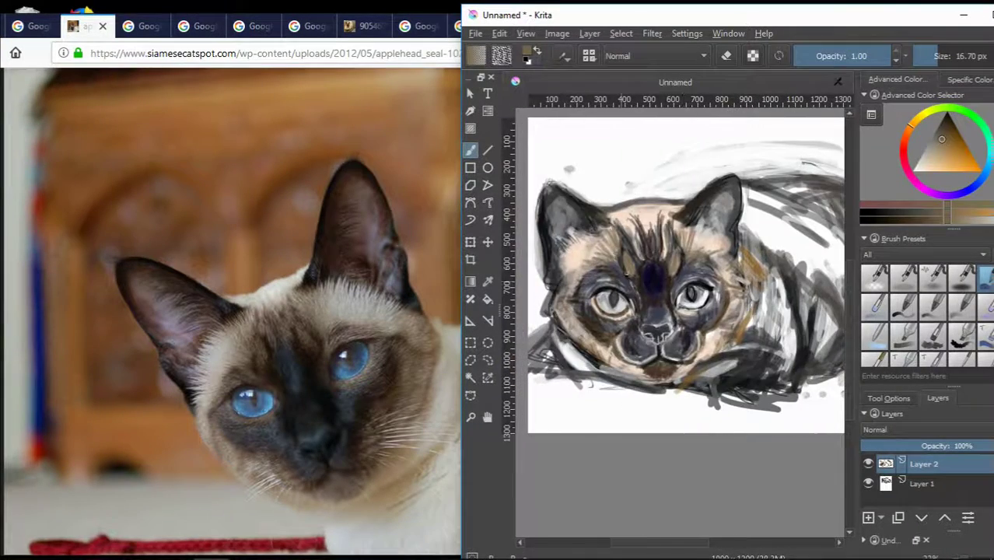
{"action": "scroll", "coordinate": [626, 305], "scroll_direction": "up", "scroll_amount": 3}
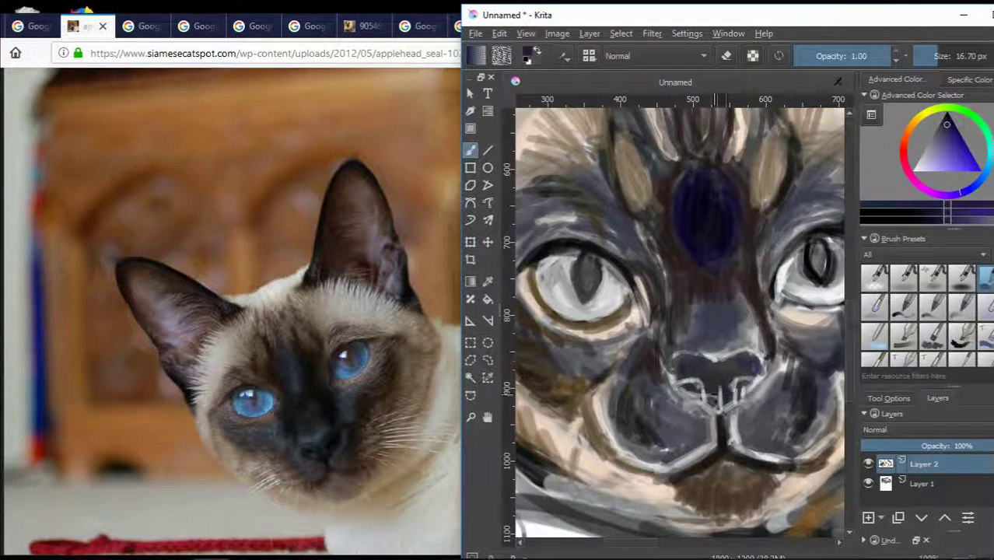
Frame the forehead and paint dark hair strokes fanning upward across it.
{"action": "mouse_move", "coordinate": [702, 341]}
{"action": "left_mouse_down"}
{"action": "mouse_move", "coordinate": [730, 309]}
{"action": "mouse_move", "coordinate": [706, 385]}
{"action": "left_mouse_up"}
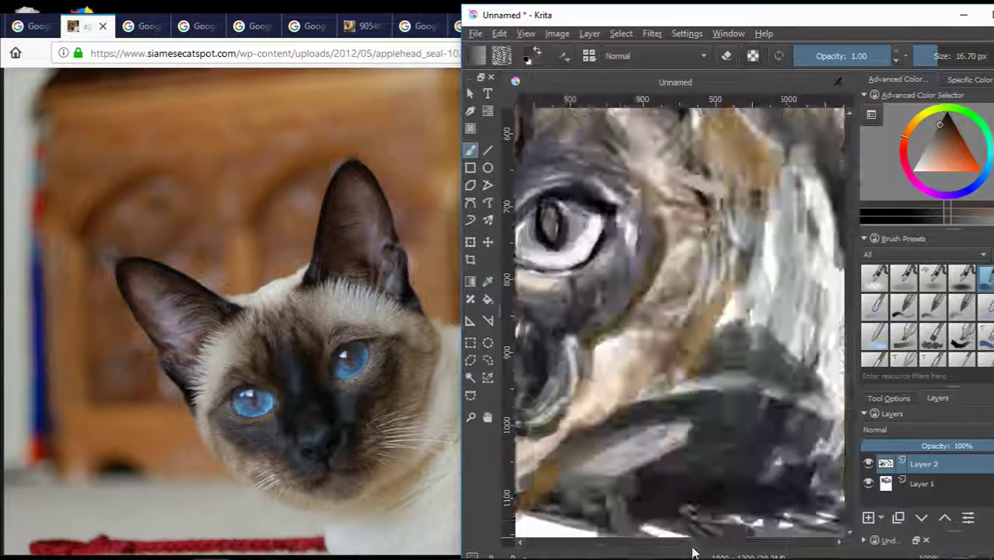
{"action": "left_click_drag", "start_coordinate": [778, 334], "coordinate": [684, 343]}
{"action": "left_click", "coordinate": [769, 395], "text": "ctrl"}
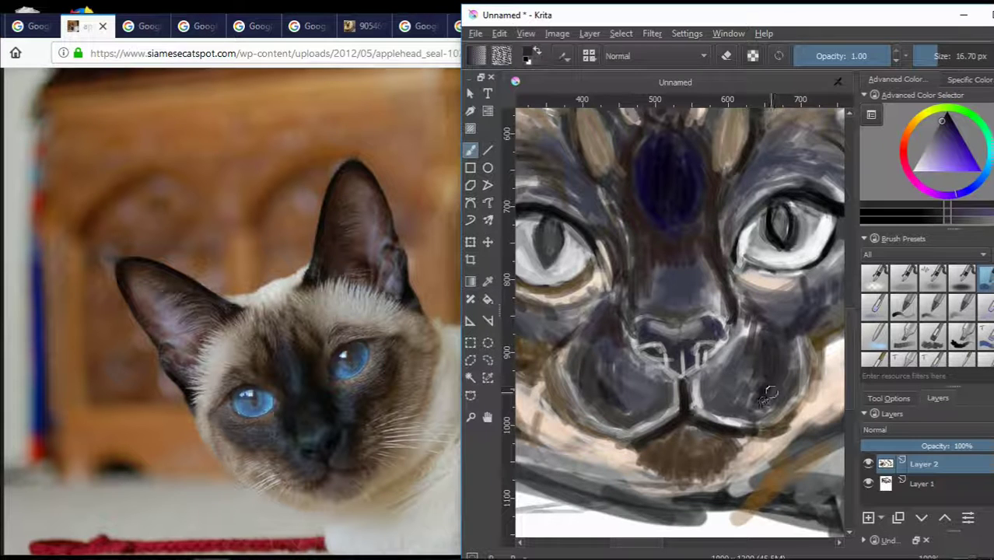
{"action": "left_click", "coordinate": [735, 386], "text": "ctrl"}
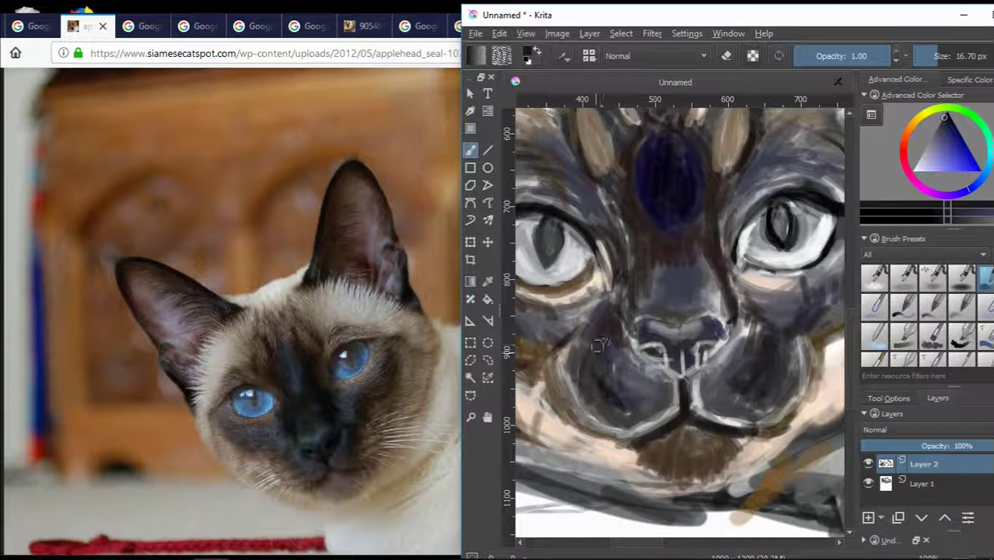
{"action": "scroll", "coordinate": [737, 334], "scroll_direction": "up", "scroll_amount": 2}
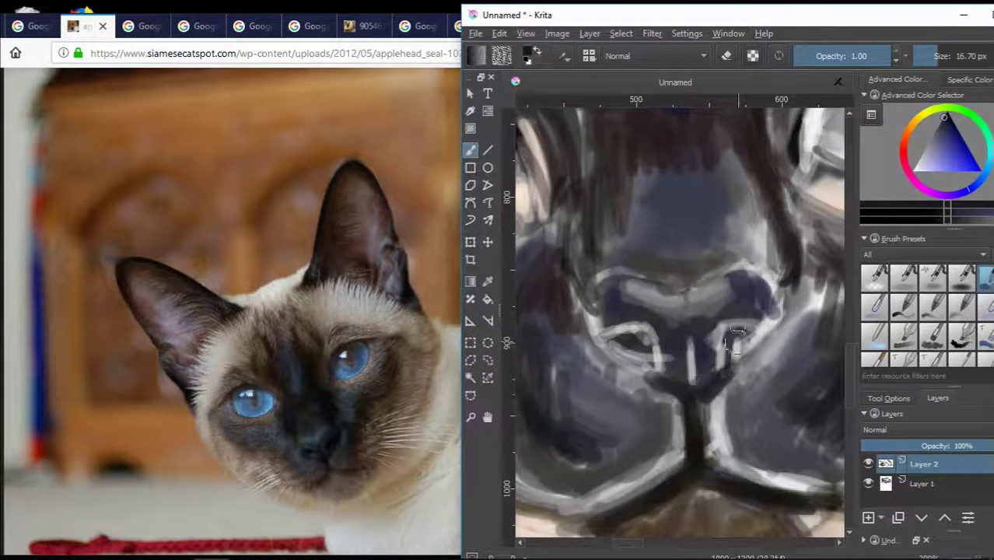
{"action": "scroll", "coordinate": [682, 336], "scroll_direction": "down", "scroll_amount": 2}
{"action": "left_click_drag", "start_coordinate": [683, 233], "coordinate": [682, 423]}
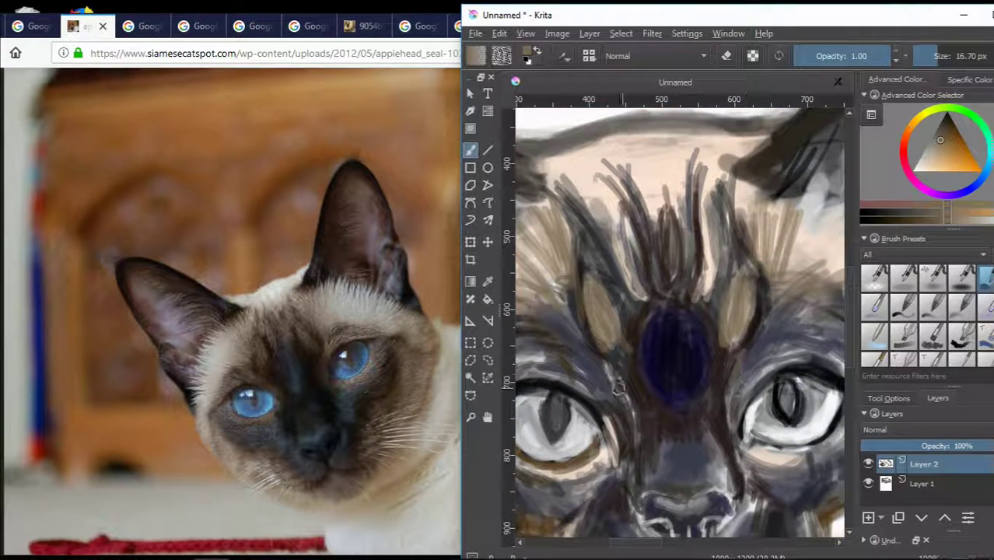
{"action": "left_click", "coordinate": [781, 124], "text": "ctrl"}
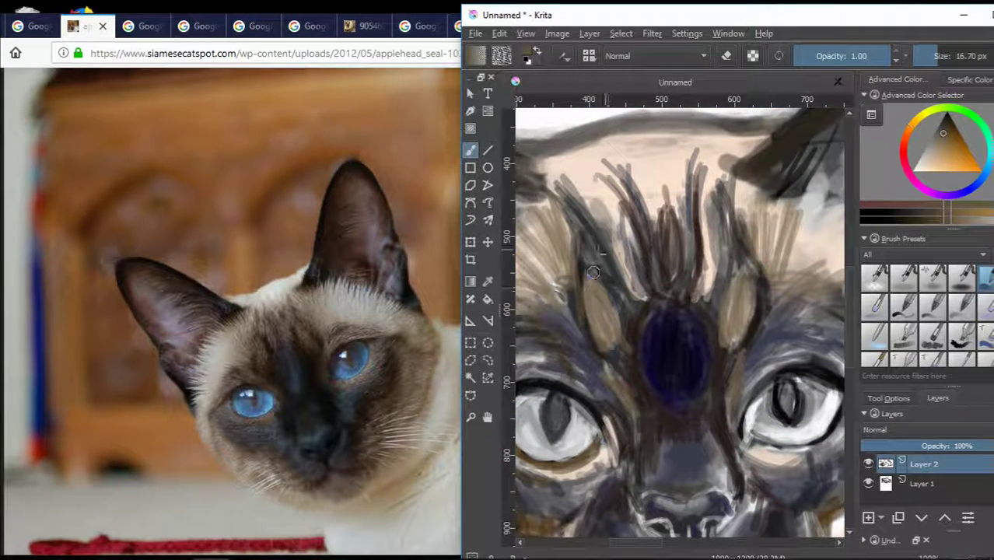
{"action": "left_click_drag", "start_coordinate": [593, 272], "coordinate": [608, 186]}
{"action": "left_click_drag", "start_coordinate": [654, 228], "coordinate": [646, 175]}
{"action": "left_click_drag", "start_coordinate": [707, 292], "coordinate": [686, 176]}
Add light beige fur strokes across the forehead.
{"action": "left_click", "coordinate": [665, 280], "text": "ctrl"}
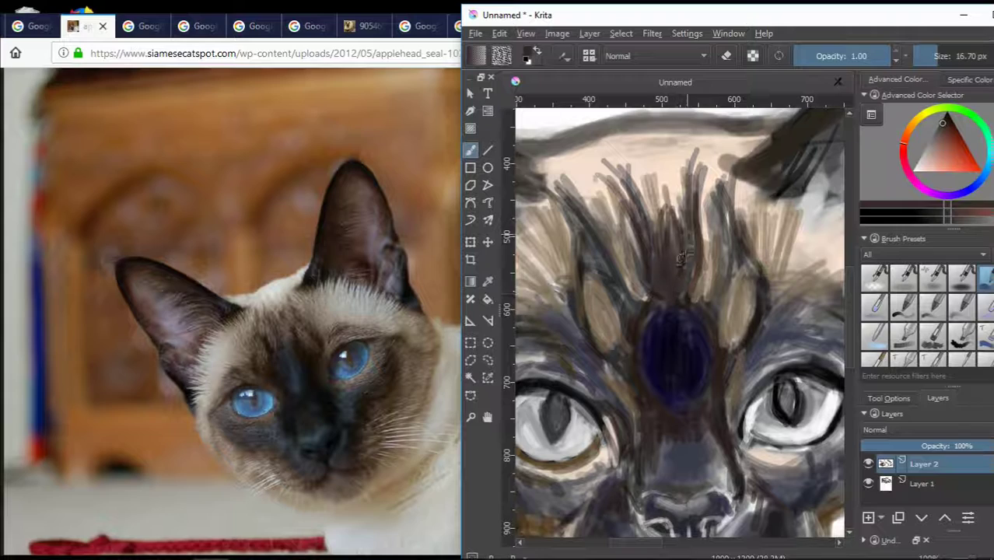
{"action": "left_click_drag", "start_coordinate": [622, 217], "coordinate": [591, 167]}
{"action": "left_click", "coordinate": [689, 169], "text": "ctrl"}
{"action": "left_click_drag", "start_coordinate": [708, 253], "coordinate": [710, 188]}
Finish the forehead fur and paint beige and cream strokes on the right cheek.
{"action": "left_click_drag", "start_coordinate": [614, 237], "coordinate": [587, 177]}
{"action": "scroll", "coordinate": [676, 327], "scroll_direction": "down", "scroll_amount": 2}
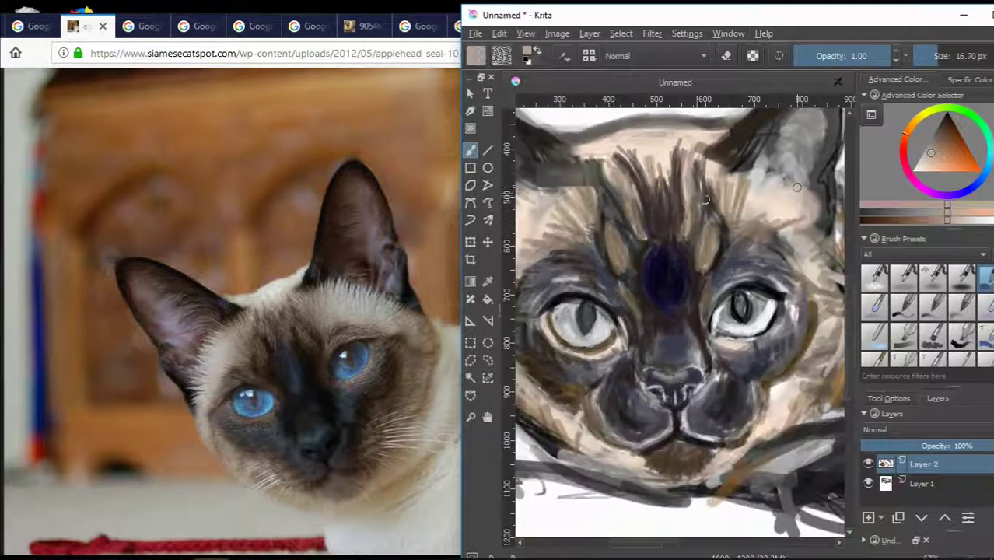
{"action": "left_click_drag", "start_coordinate": [700, 311], "coordinate": [591, 311]}
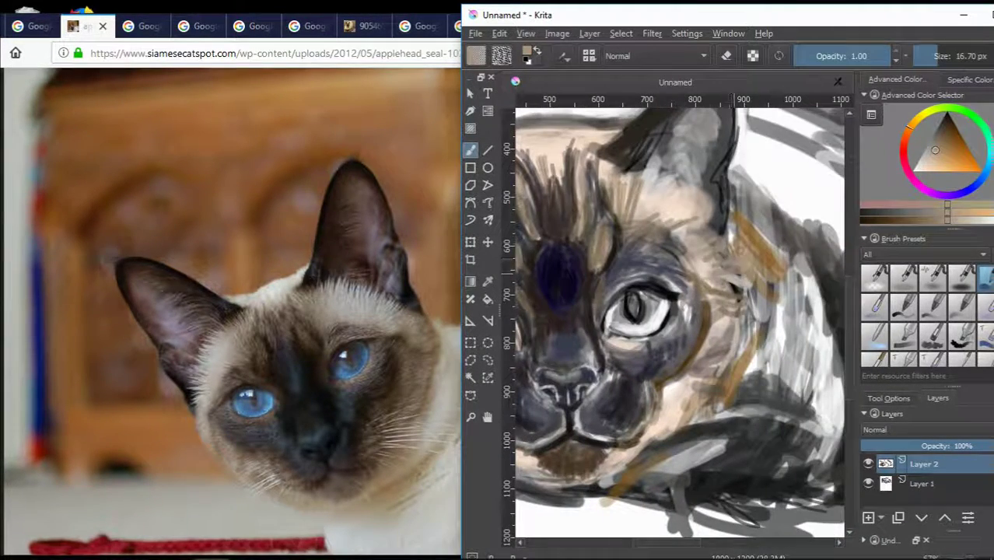
{"action": "scroll", "coordinate": [734, 300], "scroll_direction": "down", "scroll_amount": 2}
{"action": "scroll", "coordinate": [734, 300], "scroll_direction": "up", "scroll_amount": 2}
{"action": "left_click", "coordinate": [727, 303], "text": "ctrl"}
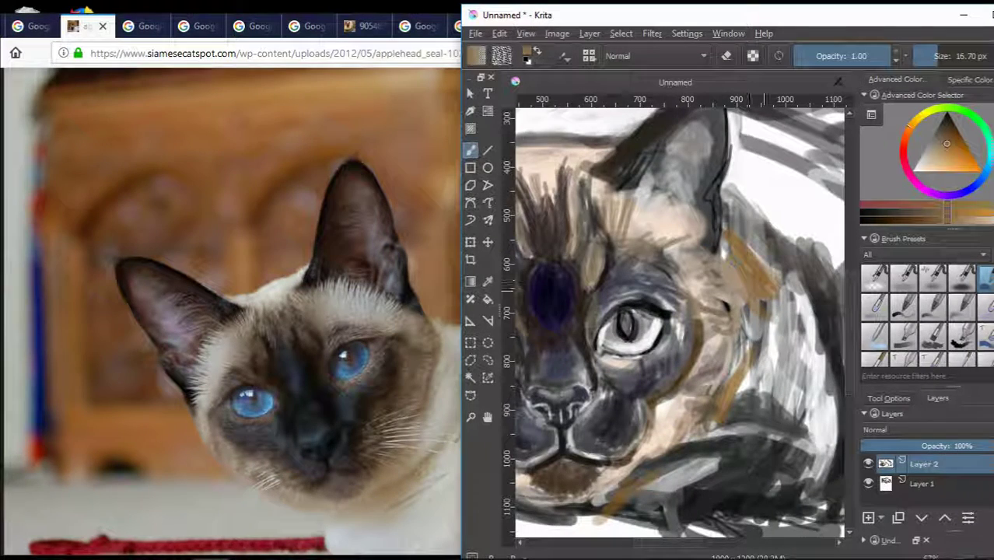
{"action": "left_click", "coordinate": [749, 316], "text": "ctrl"}
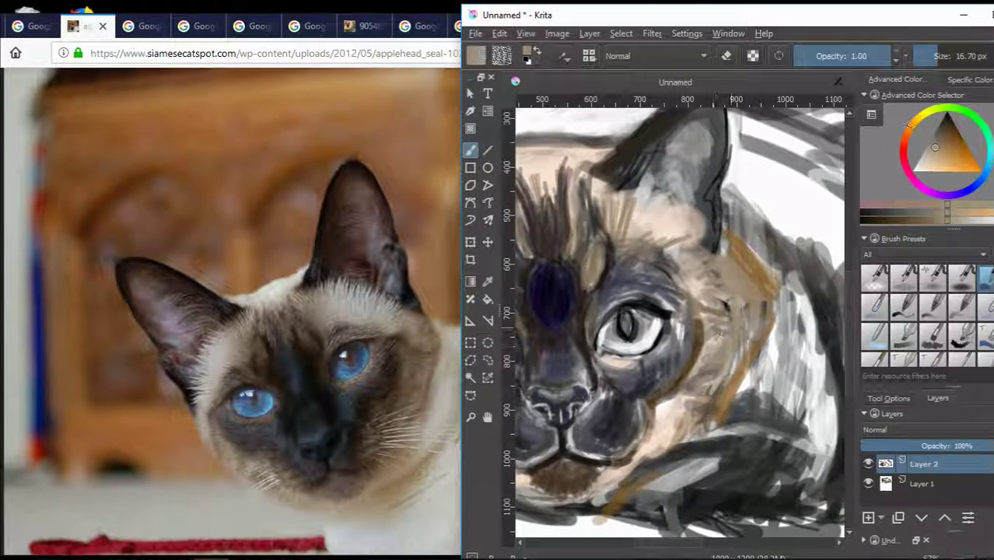
{"action": "left_click", "coordinate": [723, 307], "text": "ctrl"}
{"action": "mouse_move", "coordinate": [770, 389]}
{"action": "left_mouse_down"}
{"action": "mouse_move", "coordinate": [773, 308]}
{"action": "mouse_move", "coordinate": [735, 226]}
{"action": "left_mouse_up"}
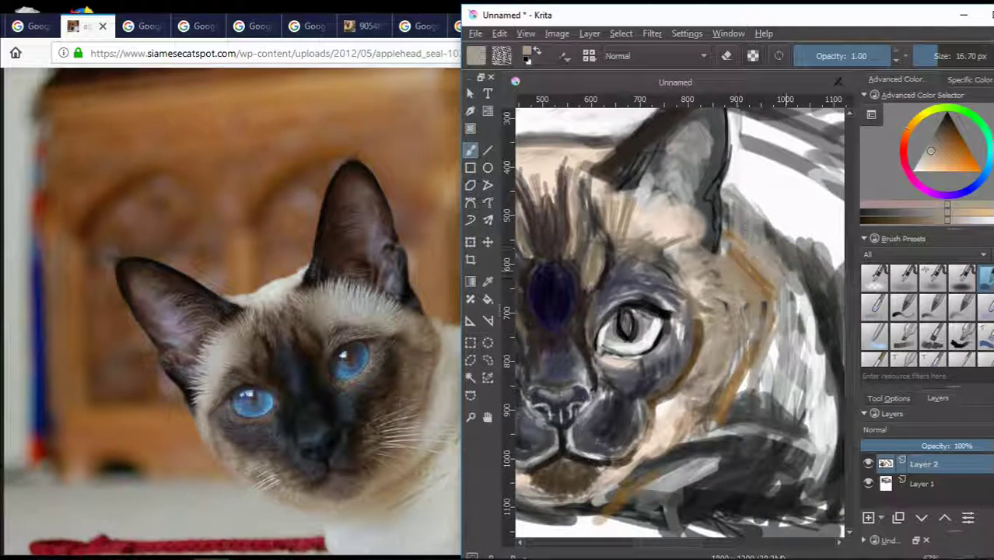
{"action": "mouse_move", "coordinate": [777, 264]}
{"action": "left_mouse_down"}
{"action": "mouse_move", "coordinate": [739, 217]}
{"action": "mouse_move", "coordinate": [750, 222]}
{"action": "mouse_move", "coordinate": [723, 311]}
{"action": "mouse_move", "coordinate": [723, 371]}
{"action": "left_mouse_up"}
{"action": "left_click", "coordinate": [762, 272], "text": "ctrl"}
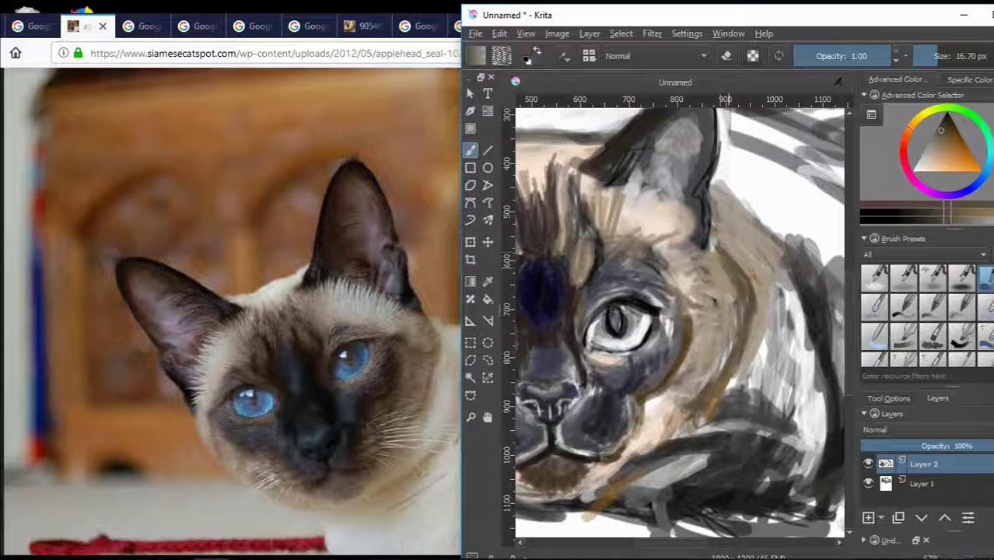
Paint dark tan strokes along the cat's right-side fur.
{"action": "left_click", "coordinate": [737, 364], "text": "ctrl"}
{"action": "scroll", "coordinate": [681, 319], "scroll_direction": "down", "scroll_amount": 2, "text": "ctrl"}
{"action": "scroll", "coordinate": [680, 319], "scroll_direction": "up", "scroll_amount": 2, "text": "ctrl"}
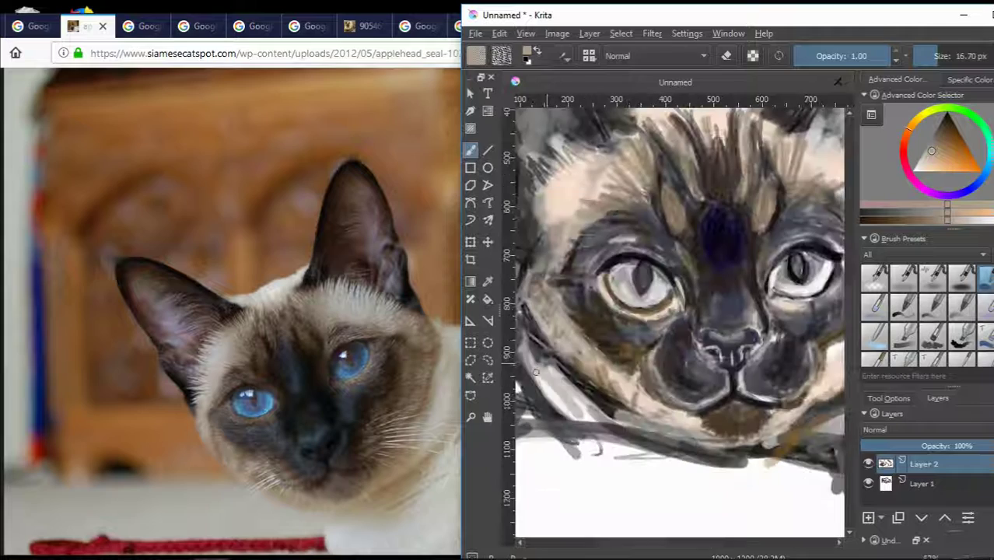
{"action": "scroll", "coordinate": [680, 319], "scroll_direction": "down", "scroll_amount": 3}
{"action": "scroll", "coordinate": [681, 319], "scroll_direction": "up", "scroll_amount": 1}
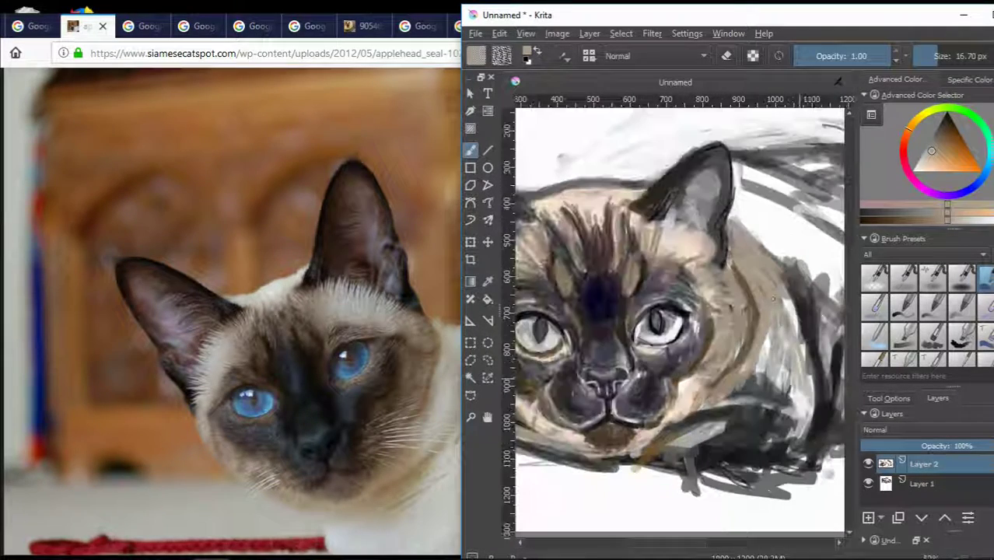
{"action": "left_click_drag", "start_coordinate": [801, 303], "coordinate": [766, 381]}
{"action": "scroll", "coordinate": [772, 246], "scroll_direction": "down", "scroll_amount": 1}
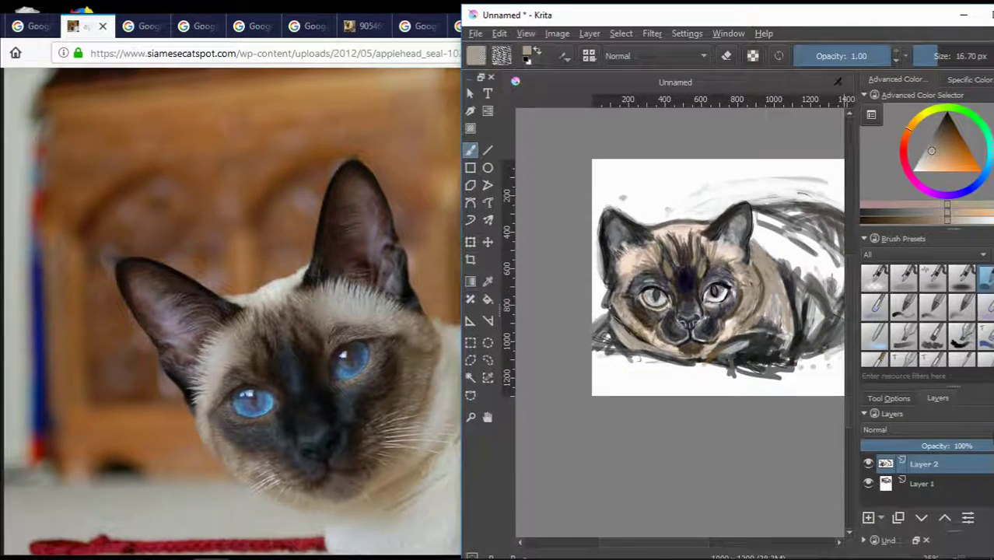
Paint tan and dark fur strokes across the cat's back and right side.
{"action": "scroll", "coordinate": [684, 311], "scroll_direction": "up", "scroll_amount": 1}
{"action": "scroll", "coordinate": [684, 311], "scroll_direction": "up", "scroll_amount": 1}
{"action": "left_click_drag", "start_coordinate": [630, 198], "coordinate": [653, 269]}
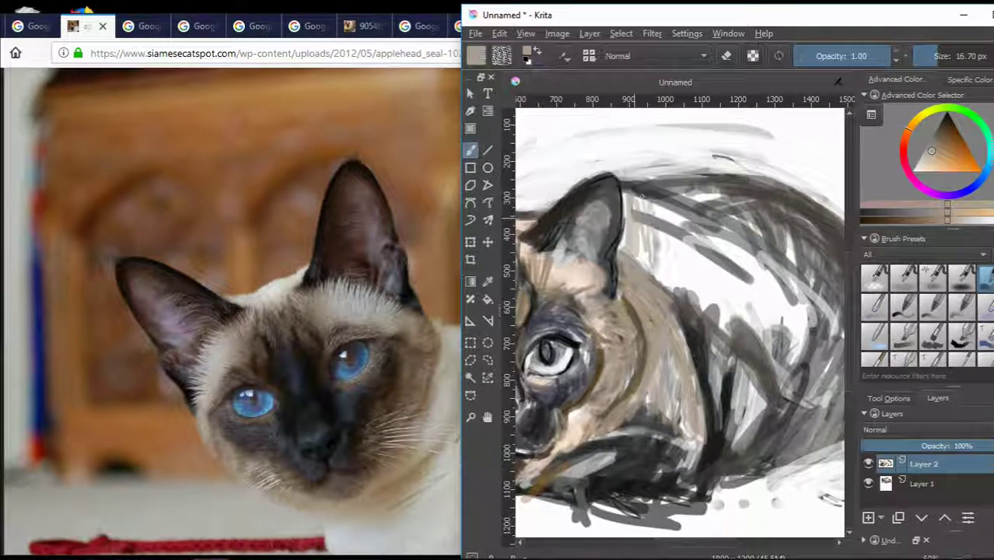
{"action": "left_click_drag", "start_coordinate": [653, 210], "coordinate": [690, 300]}
{"action": "mouse_move", "coordinate": [694, 189]}
{"action": "left_mouse_down"}
{"action": "mouse_move", "coordinate": [731, 295]}
{"action": "mouse_move", "coordinate": [723, 420]}
{"action": "left_mouse_up"}
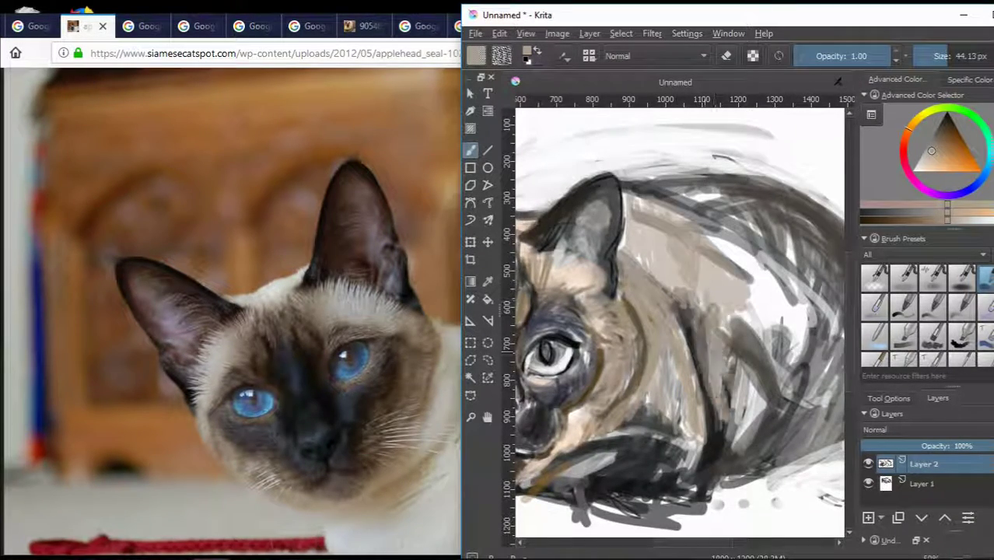
{"action": "scroll", "coordinate": [700, 350], "scroll_direction": "down", "scroll_amount": 2}
{"action": "scroll", "coordinate": [657, 221], "scroll_direction": "up", "scroll_amount": 2}
{"action": "left_click_drag", "start_coordinate": [704, 214], "coordinate": [758, 296]}
Shift the Krita window down-left and then back to the right.
{"action": "left_click_drag", "start_coordinate": [758, 230], "coordinate": [809, 354]}
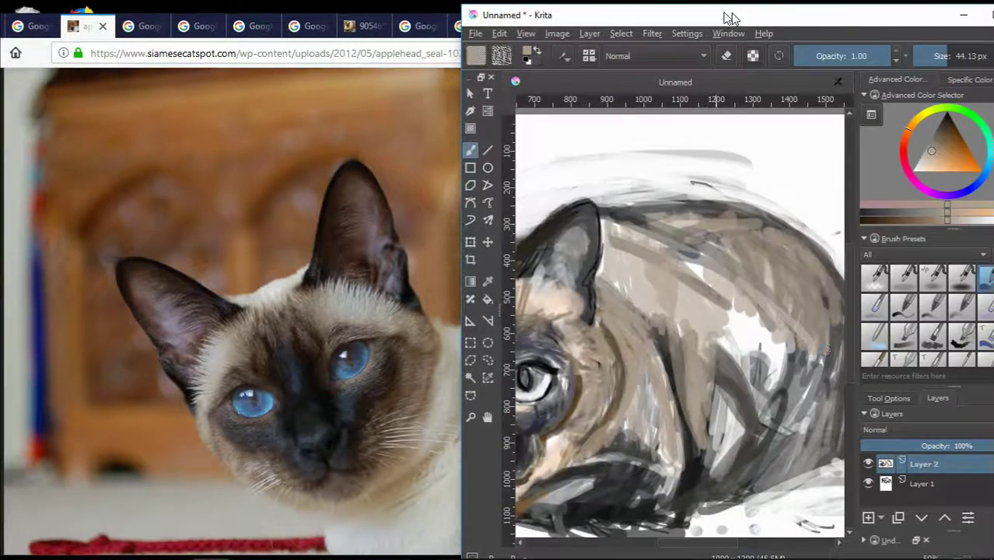
{"action": "left_click_drag", "start_coordinate": [727, 16], "coordinate": [620, 30]}
{"action": "scroll", "coordinate": [584, 311], "scroll_direction": "down", "scroll_amount": 2}
{"action": "scroll", "coordinate": [571, 326], "scroll_direction": "up", "scroll_amount": 2}
{"action": "scroll", "coordinate": [572, 326], "scroll_direction": "down", "scroll_amount": 2}
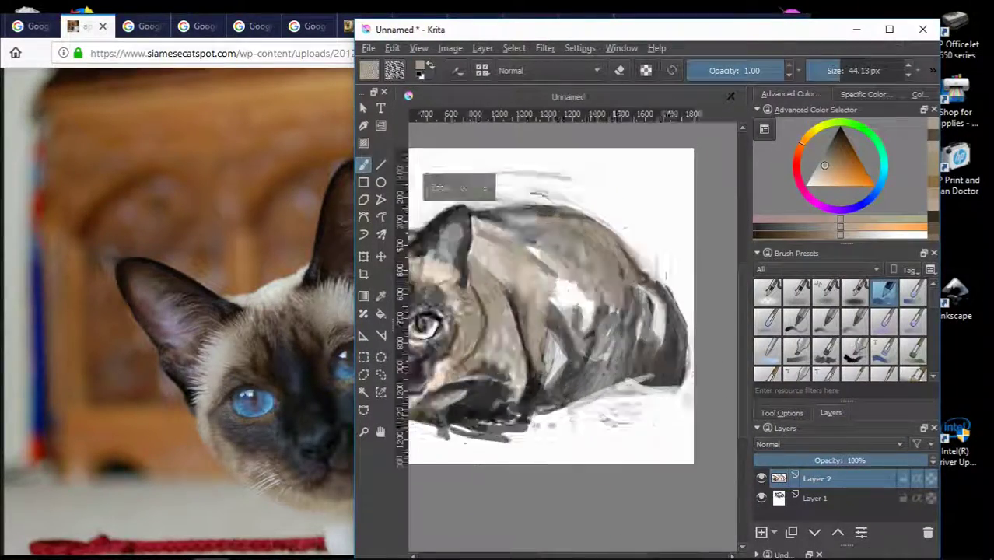
{"action": "scroll", "coordinate": [572, 327], "scroll_direction": "up", "scroll_amount": 2}
{"action": "scroll", "coordinate": [571, 327], "scroll_direction": "down", "scroll_amount": 1}
{"action": "scroll", "coordinate": [572, 326], "scroll_direction": "down", "scroll_amount": 2}
{"action": "left_click_drag", "start_coordinate": [544, 28], "coordinate": [672, 16]}
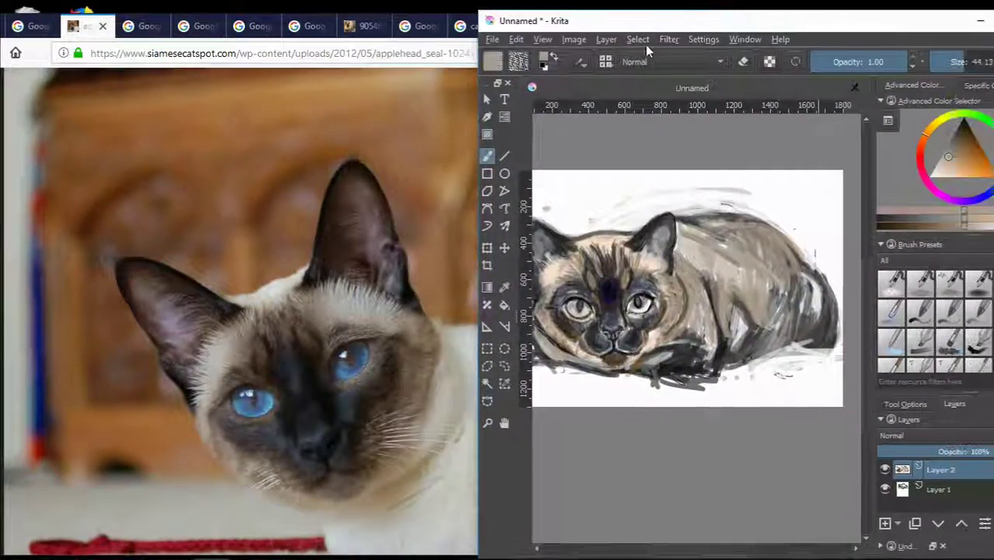
Close four unneeded reference image tabs in the browser and return to Krita.
{"action": "left_click", "coordinate": [140, 25]}
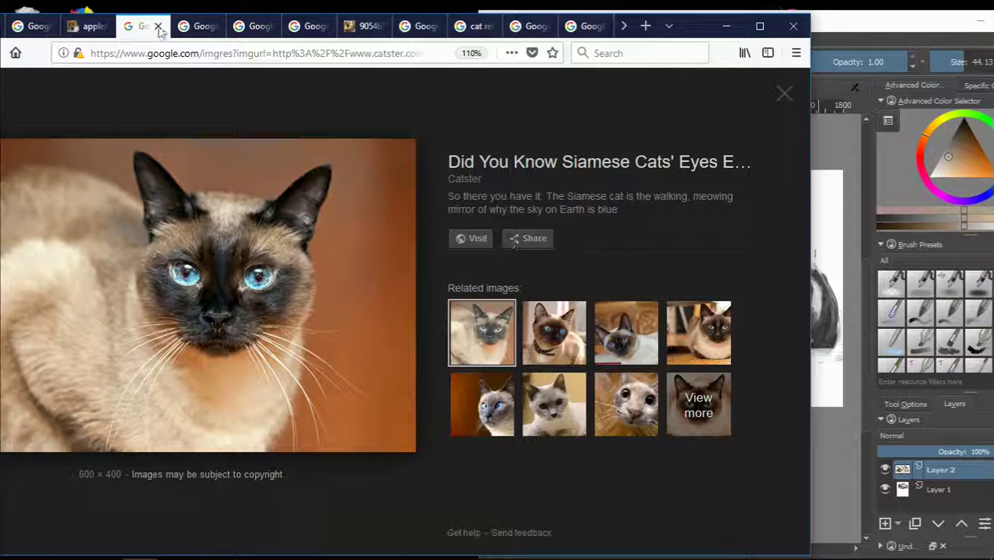
{"action": "left_click", "coordinate": [159, 29]}
{"action": "left_click", "coordinate": [130, 28]}
{"action": "left_click", "coordinate": [131, 28]}
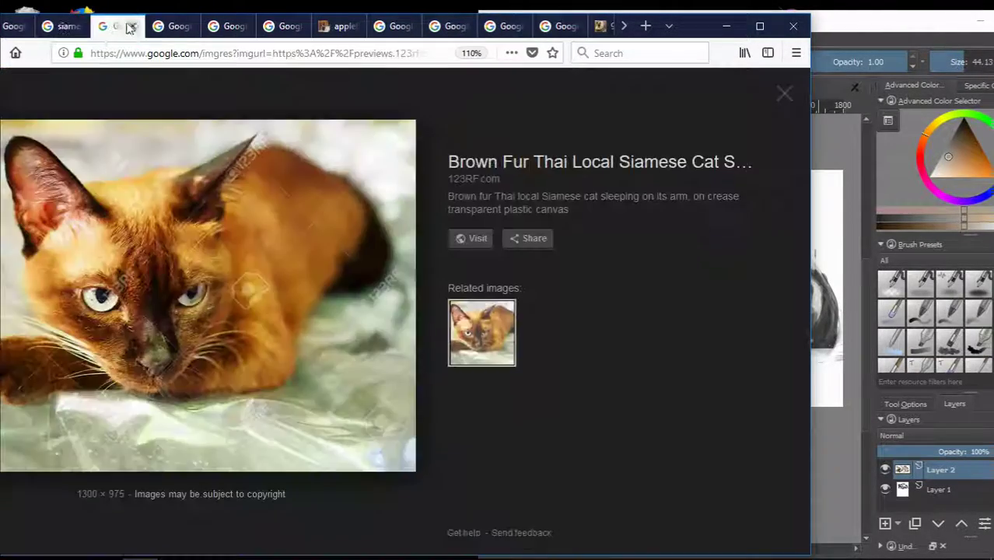
{"action": "left_click", "coordinate": [131, 28]}
{"action": "key", "text": "alt+Tab"}
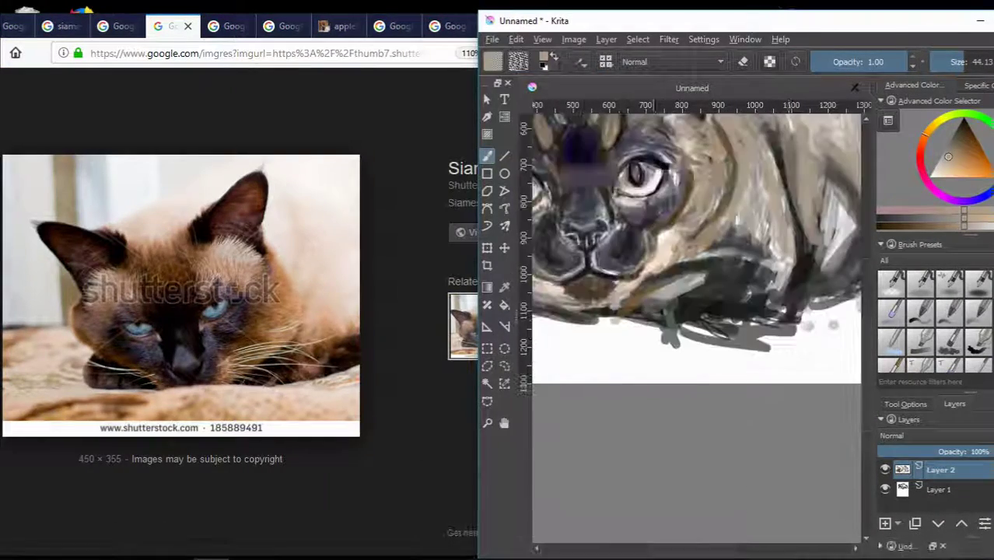
Zoom and pan around the canvas to inspect the ground under the cat's chin and body.
{"action": "scroll", "coordinate": [696, 327], "scroll_direction": "up", "scroll_amount": 2}
{"action": "scroll", "coordinate": [696, 327], "scroll_direction": "up", "scroll_amount": 1}
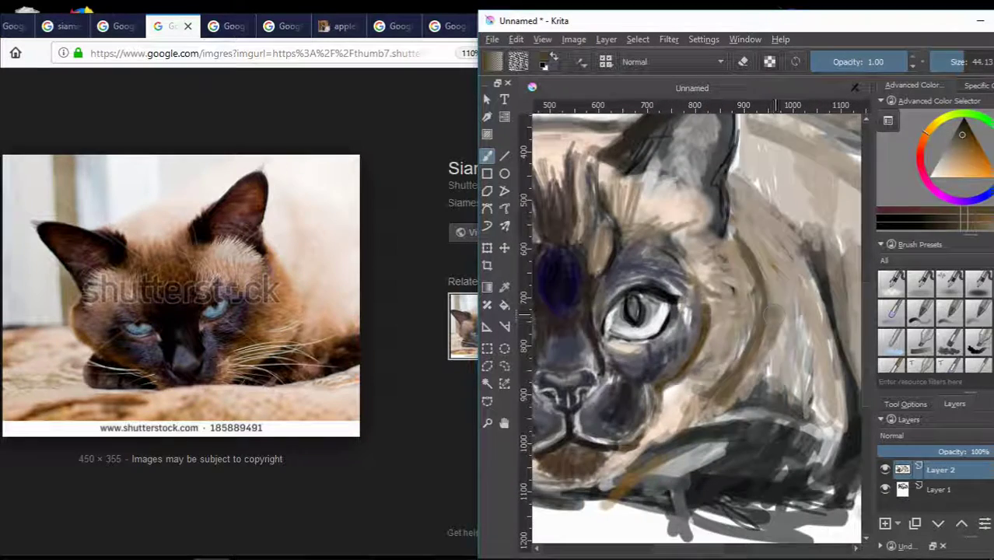
{"action": "scroll", "coordinate": [770, 315], "scroll_direction": "down", "scroll_amount": 3}
{"action": "scroll", "coordinate": [769, 315], "scroll_direction": "up", "scroll_amount": 1}
{"action": "scroll", "coordinate": [769, 315], "scroll_direction": "up", "scroll_amount": 1}
{"action": "scroll", "coordinate": [825, 311], "scroll_direction": "down", "scroll_amount": 3}
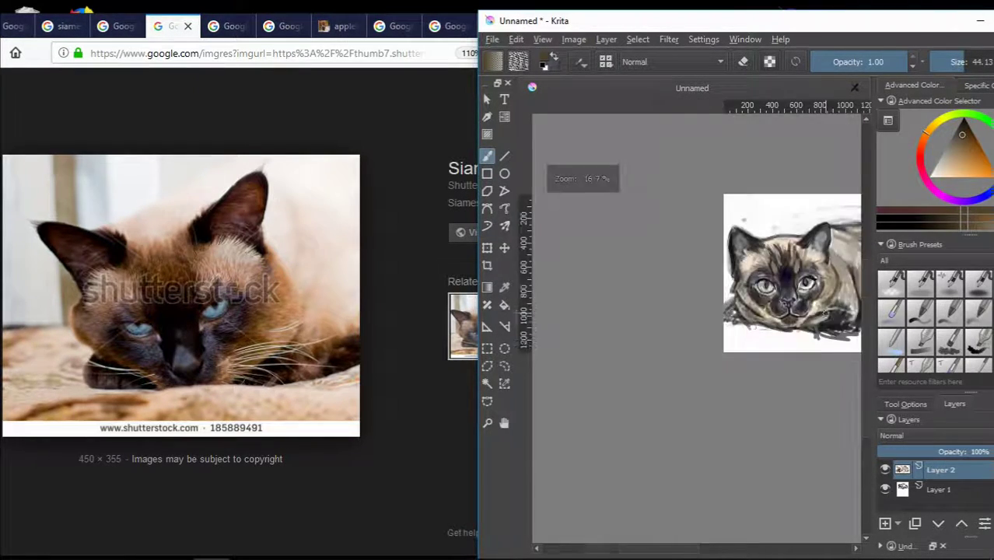
{"action": "scroll", "coordinate": [826, 314], "scroll_direction": "up", "scroll_amount": 2}
{"action": "scroll", "coordinate": [777, 336], "scroll_direction": "up", "scroll_amount": 1}
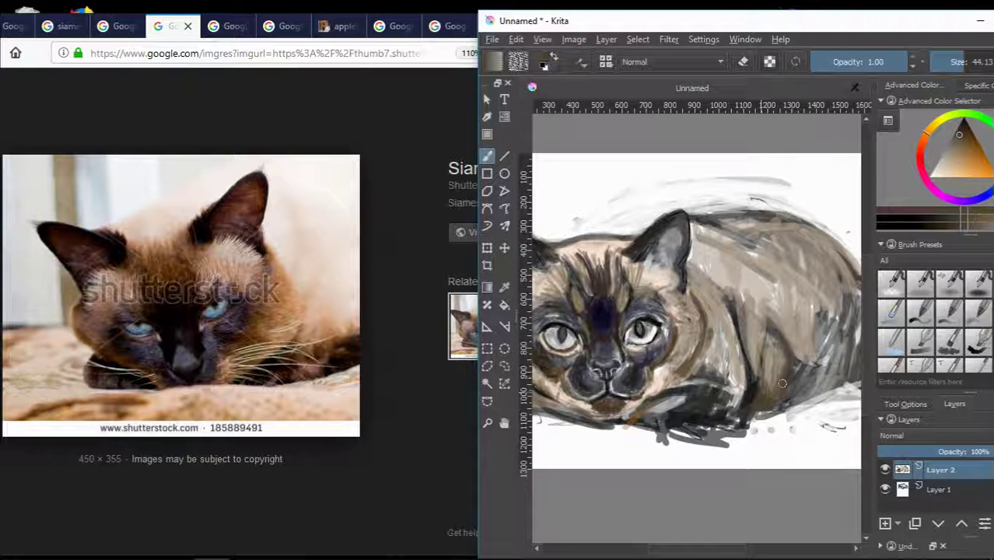
{"action": "scroll", "coordinate": [728, 548], "scroll_direction": "right", "scroll_amount": 2}
{"action": "scroll", "coordinate": [728, 548], "scroll_direction": "right", "scroll_amount": 2}
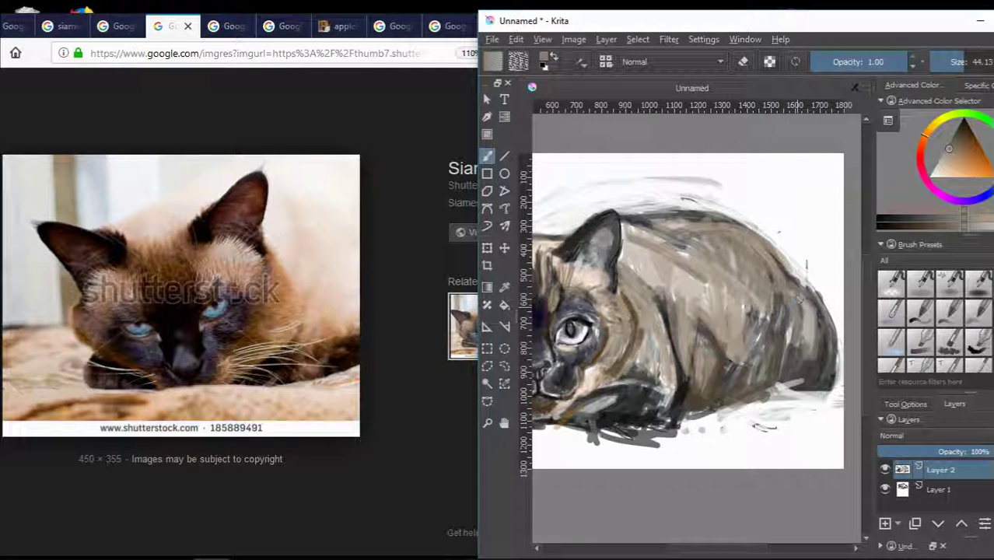
{"action": "scroll", "coordinate": [799, 297], "scroll_direction": "up", "scroll_amount": 3}
{"action": "scroll", "coordinate": [768, 389], "scroll_direction": "down", "scroll_amount": 5}
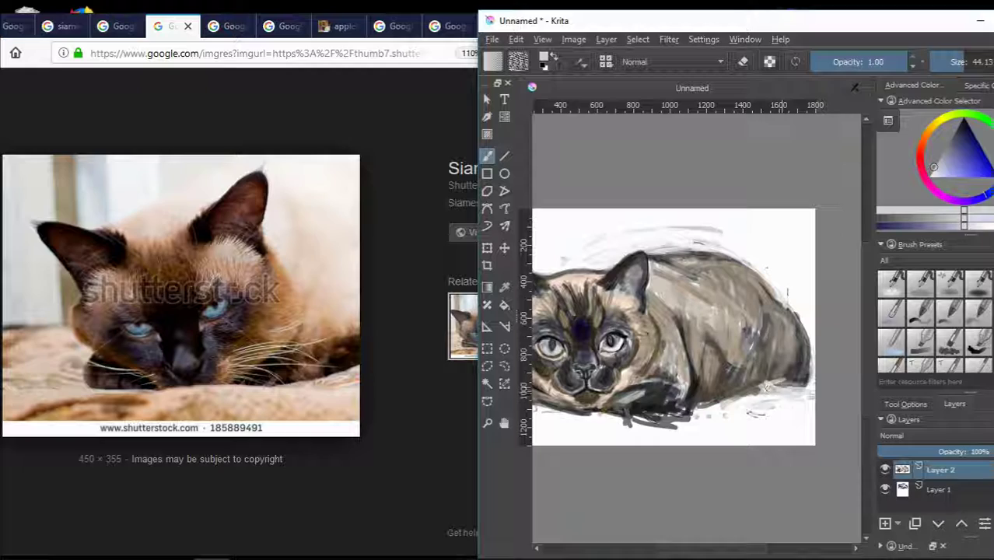
{"action": "scroll", "coordinate": [790, 386], "scroll_direction": "down", "scroll_amount": 3}
{"action": "scroll", "coordinate": [791, 386], "scroll_direction": "up", "scroll_amount": 5}
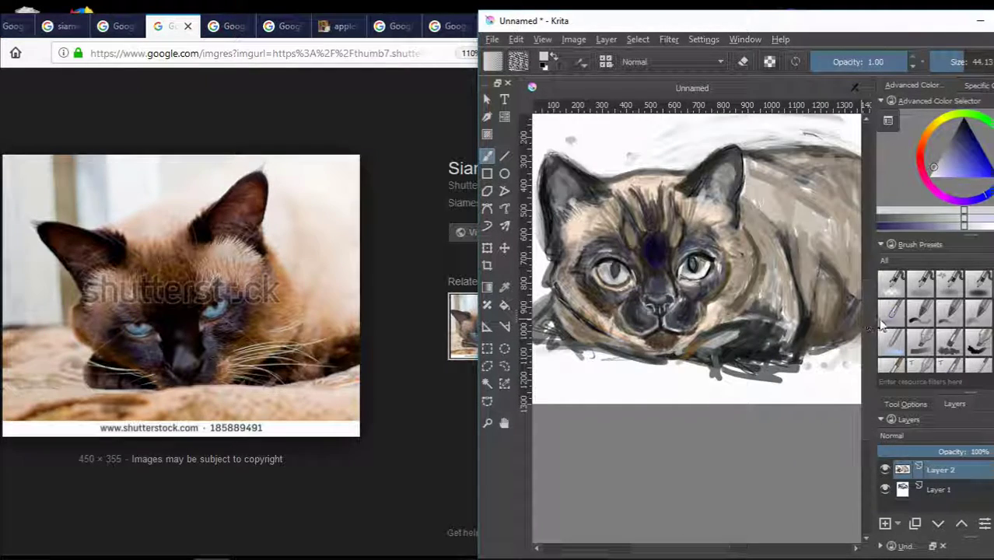
{"action": "scroll", "coordinate": [865, 355], "scroll_direction": "up", "scroll_amount": 3}
{"action": "scroll", "coordinate": [550, 393], "scroll_direction": "down", "scroll_amount": 1}
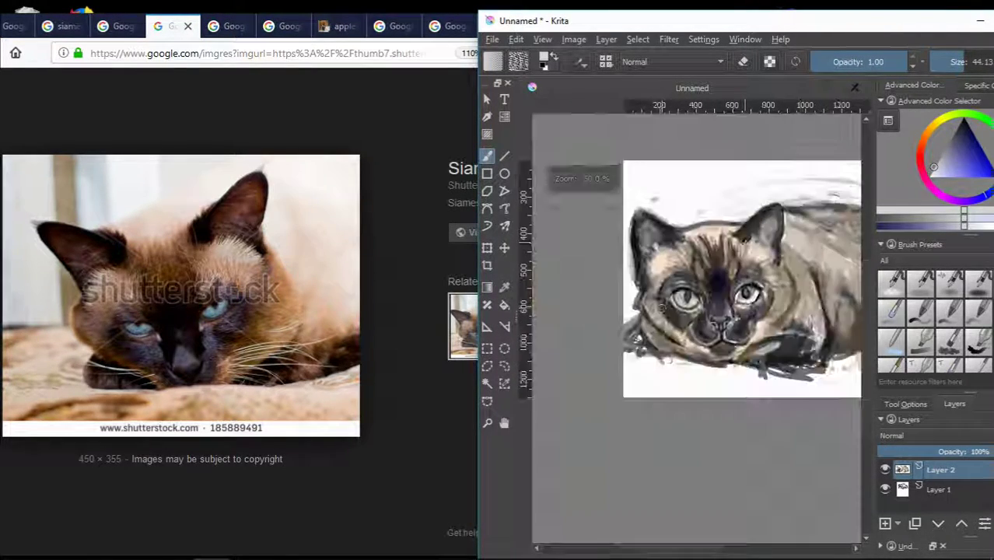
{"action": "scroll", "coordinate": [617, 364], "scroll_direction": "up", "scroll_amount": 3}
{"action": "scroll", "coordinate": [609, 362], "scroll_direction": "down", "scroll_amount": 3}
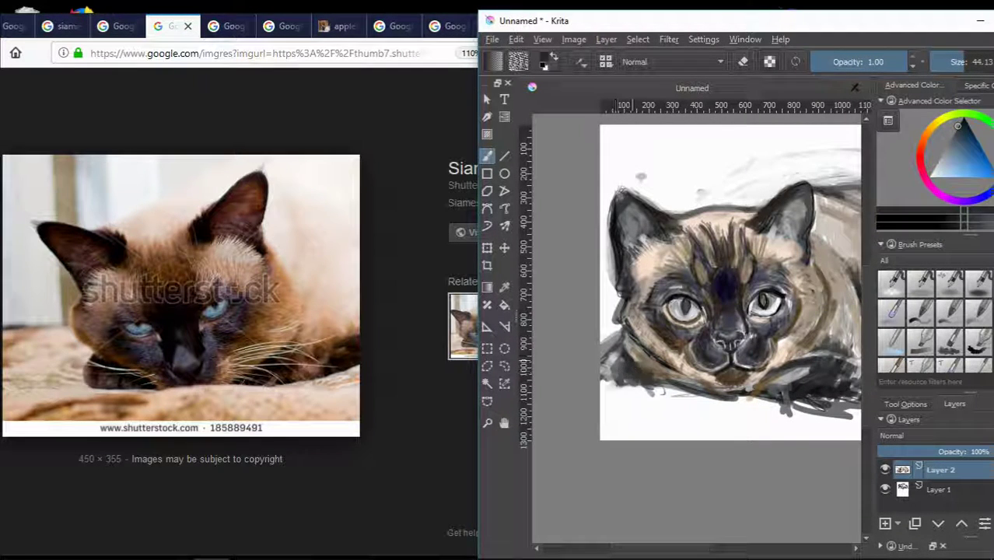
Switch the paint colour to near-white and lighten the floor beneath the cat, zooming to check.
{"action": "left_click", "coordinate": [634, 402], "text": "ctrl"}
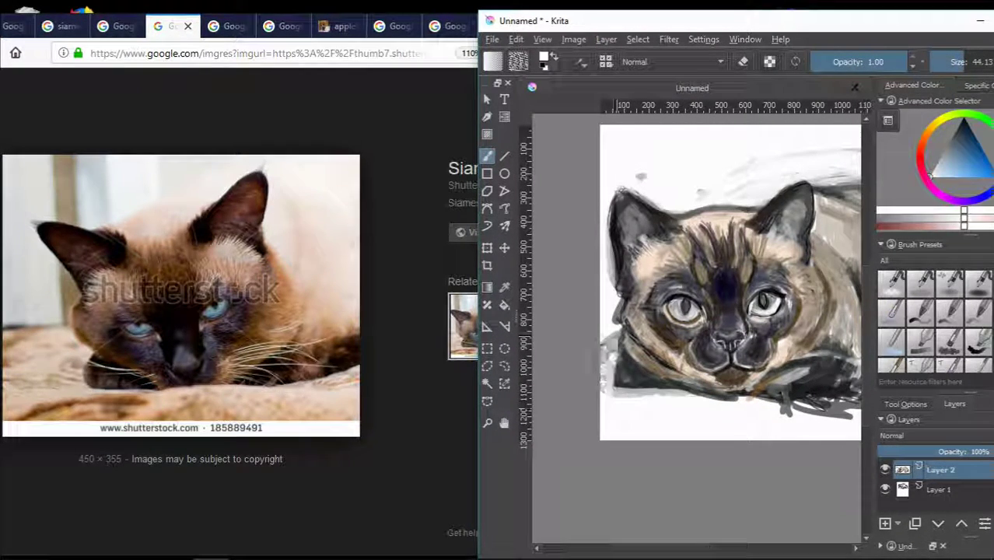
{"action": "left_click", "coordinate": [611, 381], "text": "ctrl"}
{"action": "left_click", "coordinate": [652, 376], "text": "ctrl"}
{"action": "scroll", "coordinate": [684, 365], "scroll_direction": "down", "scroll_amount": 1}
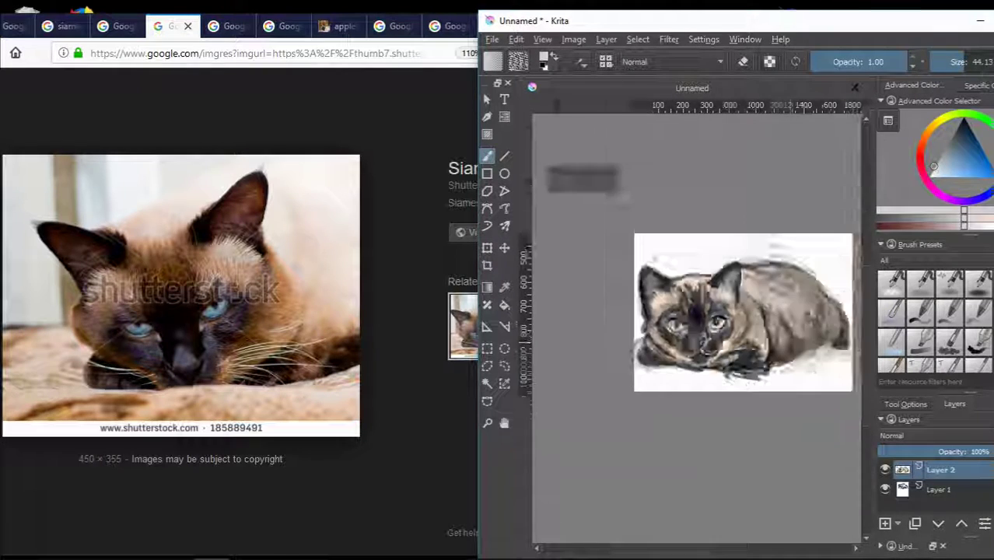
{"action": "scroll", "coordinate": [700, 361], "scroll_direction": "up", "scroll_amount": 2}
{"action": "scroll", "coordinate": [724, 359], "scroll_direction": "up", "scroll_amount": 1}
{"action": "scroll", "coordinate": [732, 357], "scroll_direction": "up", "scroll_amount": 1}
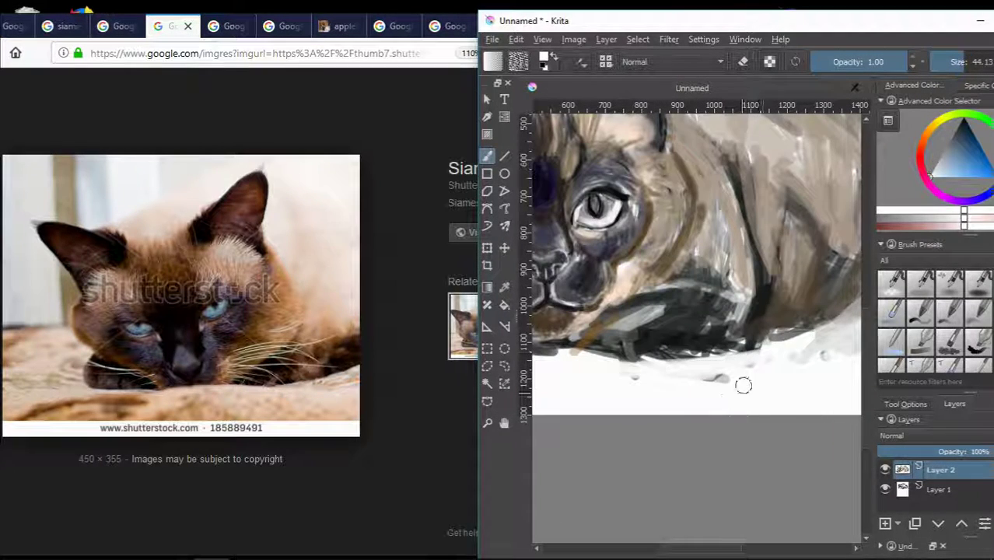
{"action": "scroll", "coordinate": [765, 306], "scroll_direction": "down", "scroll_amount": 2}
{"action": "scroll", "coordinate": [727, 291], "scroll_direction": "up", "scroll_amount": 1}
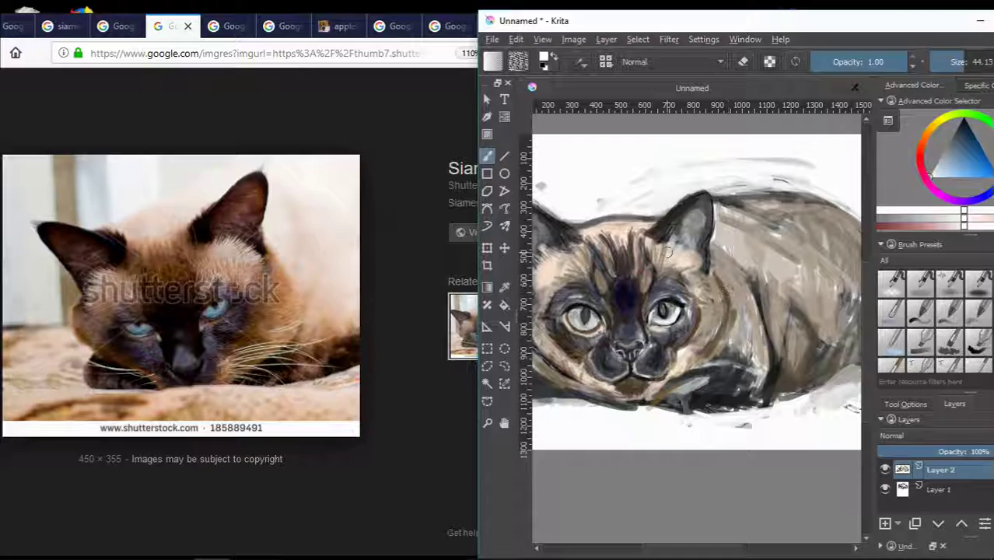
Browse the Firefox reference tabs to open the full-size applehead Siamese cat photo.
{"action": "scroll", "coordinate": [700, 295], "scroll_direction": "up", "scroll_amount": 1}
{"action": "scroll", "coordinate": [699, 296], "scroll_direction": "down", "scroll_amount": 2}
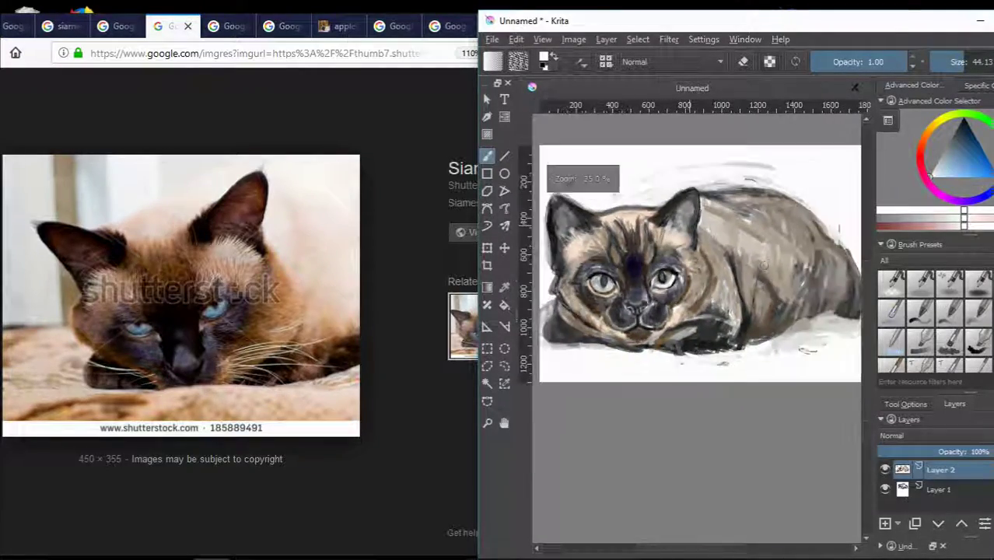
{"action": "left_click", "coordinate": [112, 27]}
{"action": "left_click", "coordinate": [63, 26]}
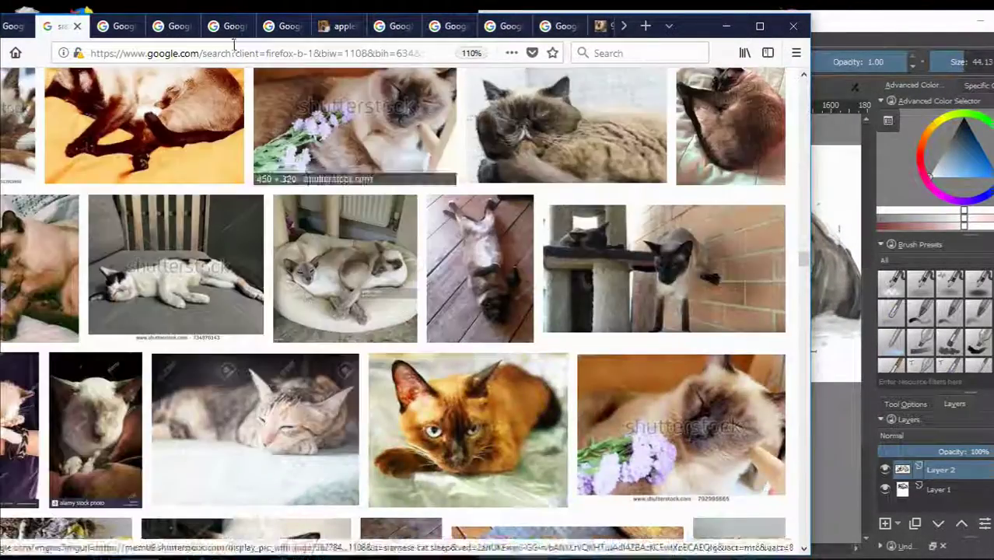
{"action": "left_click", "coordinate": [15, 26]}
{"action": "left_click", "coordinate": [44, 28]}
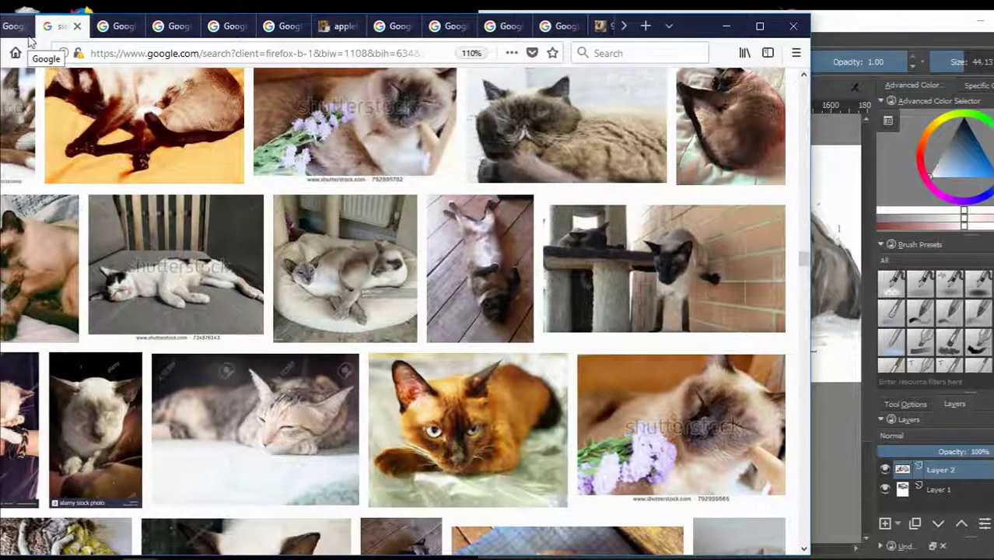
{"action": "left_click", "coordinate": [117, 27]}
{"action": "left_click", "coordinate": [164, 26]}
{"action": "left_click", "coordinate": [280, 28]}
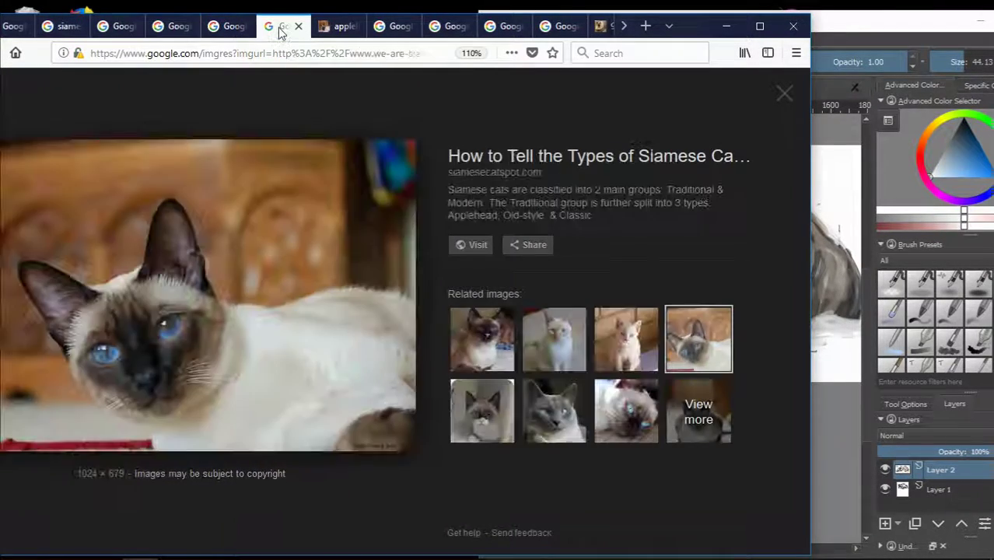
{"action": "left_click", "coordinate": [334, 26]}
Snap the browser to the left half and darken the inside of the cat's ear.
{"action": "key", "text": "super+Left"}
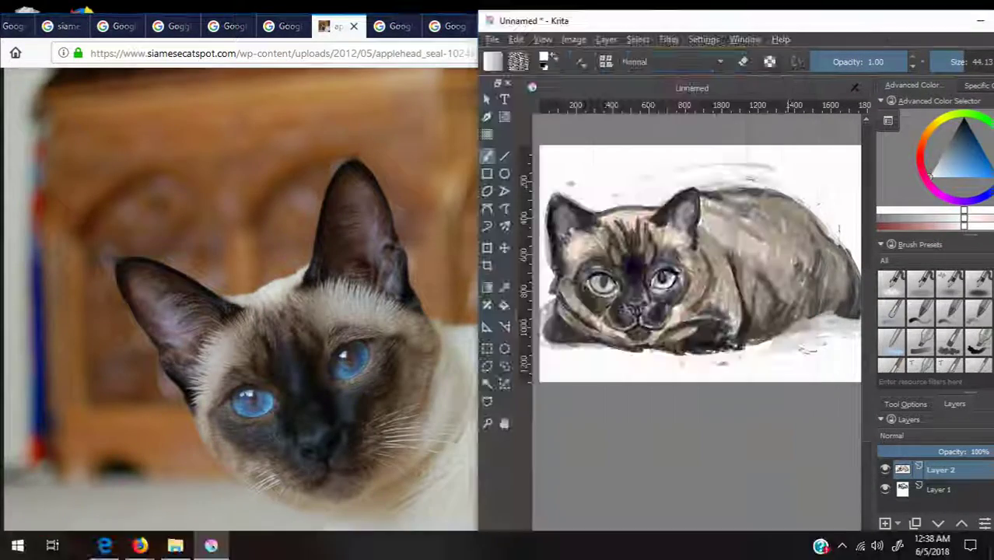
{"action": "scroll", "coordinate": [653, 256], "scroll_direction": "up", "scroll_amount": 2}
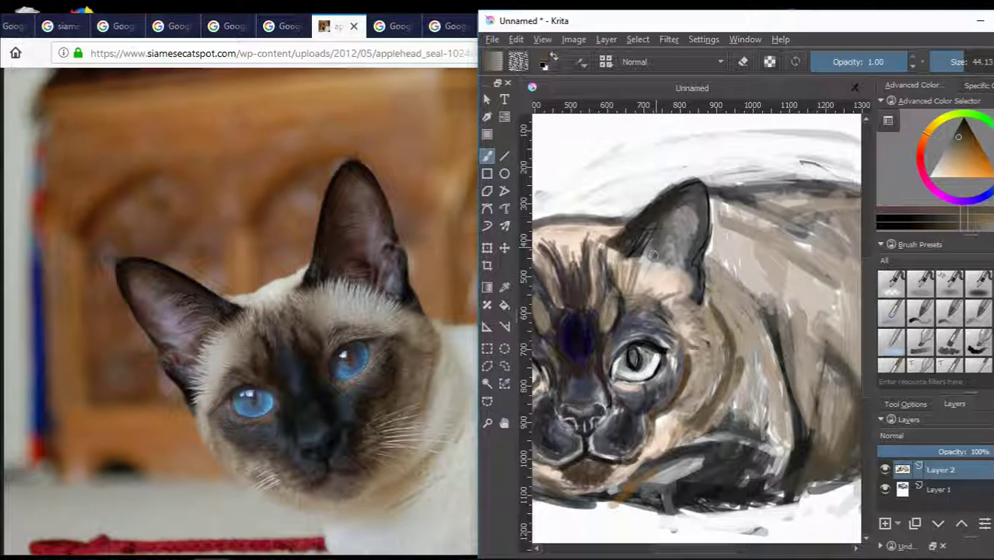
{"action": "mouse_move", "coordinate": [643, 253]}
{"action": "left_mouse_down"}
{"action": "mouse_move", "coordinate": [660, 249]}
{"action": "mouse_move", "coordinate": [703, 305]}
{"action": "left_mouse_up"}
Choose a light pink and paint a pink patch inside the ear.
{"action": "left_click_drag", "start_coordinate": [955, 132], "coordinate": [936, 183]}
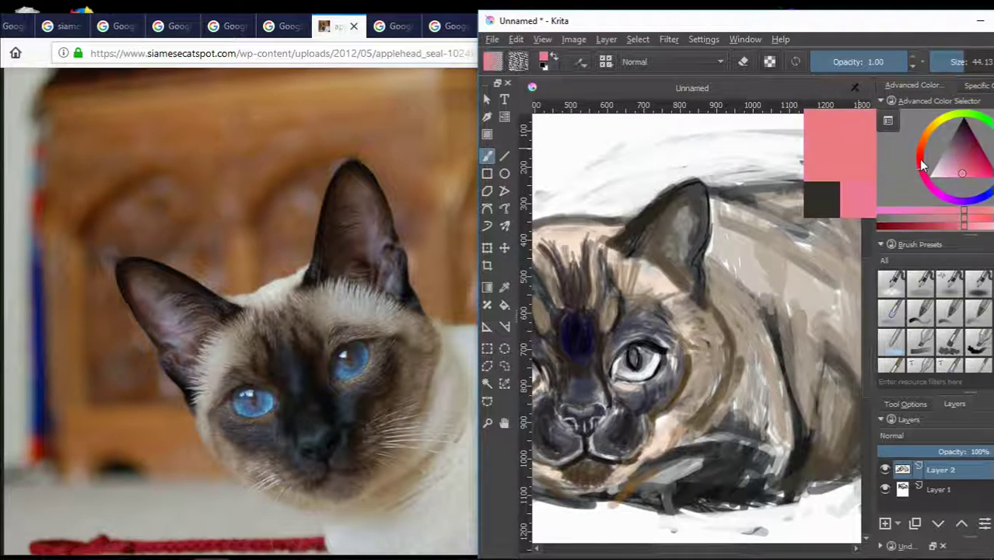
{"action": "left_click", "coordinate": [952, 167]}
{"action": "scroll", "coordinate": [664, 233], "scroll_direction": "up", "scroll_amount": 1}
{"action": "left_click_drag", "start_coordinate": [663, 220], "coordinate": [670, 229]}
Switch back to a dark colour and add dark strokes around the left ear.
{"action": "left_click", "coordinate": [669, 227], "text": "ctrl"}
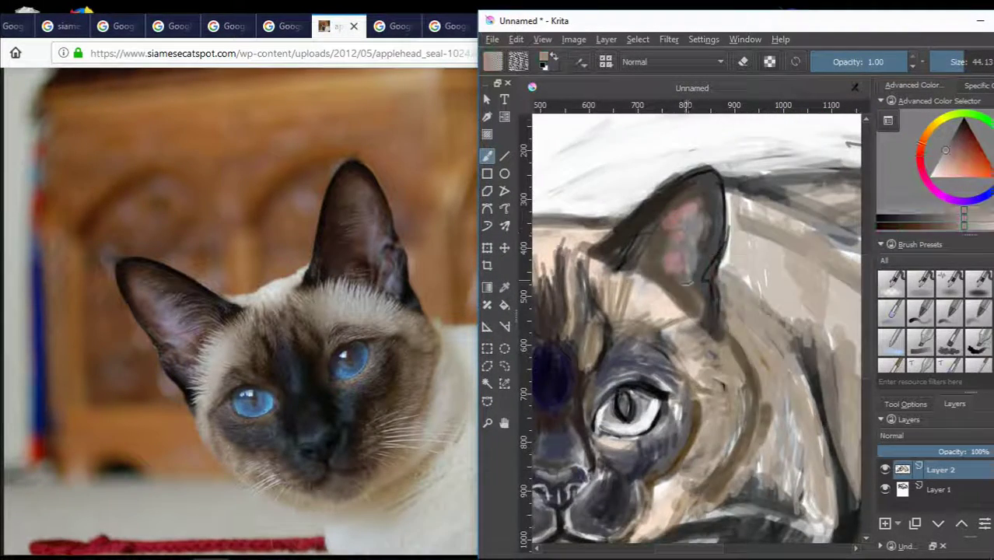
{"action": "scroll", "coordinate": [661, 233], "scroll_direction": "down", "scroll_amount": 2}
{"action": "scroll", "coordinate": [638, 241], "scroll_direction": "down", "scroll_amount": 1}
{"action": "scroll", "coordinate": [608, 243], "scroll_direction": "up", "scroll_amount": 3}
{"action": "left_click_drag", "start_coordinate": [609, 244], "coordinate": [566, 297]}
{"action": "scroll", "coordinate": [591, 265], "scroll_direction": "down", "scroll_amount": 2}
{"action": "scroll", "coordinate": [575, 249], "scroll_direction": "up", "scroll_amount": 1}
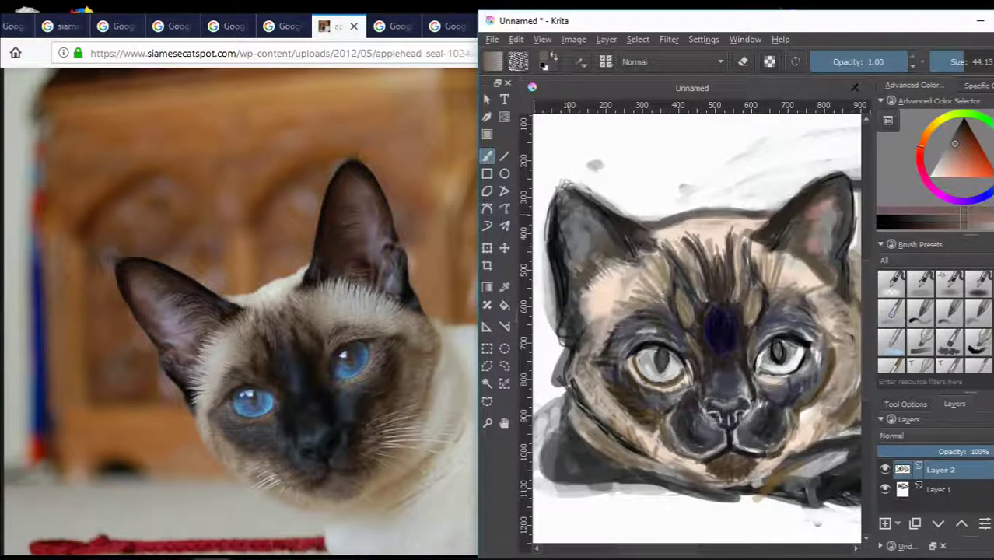
Pick a new brush colour and move the Krita window fully onto the screen.
{"action": "left_click", "coordinate": [561, 233], "text": "ctrl"}
{"action": "scroll", "coordinate": [591, 234], "scroll_direction": "down", "scroll_amount": 2}
{"action": "scroll", "coordinate": [673, 319], "scroll_direction": "up", "scroll_amount": 1}
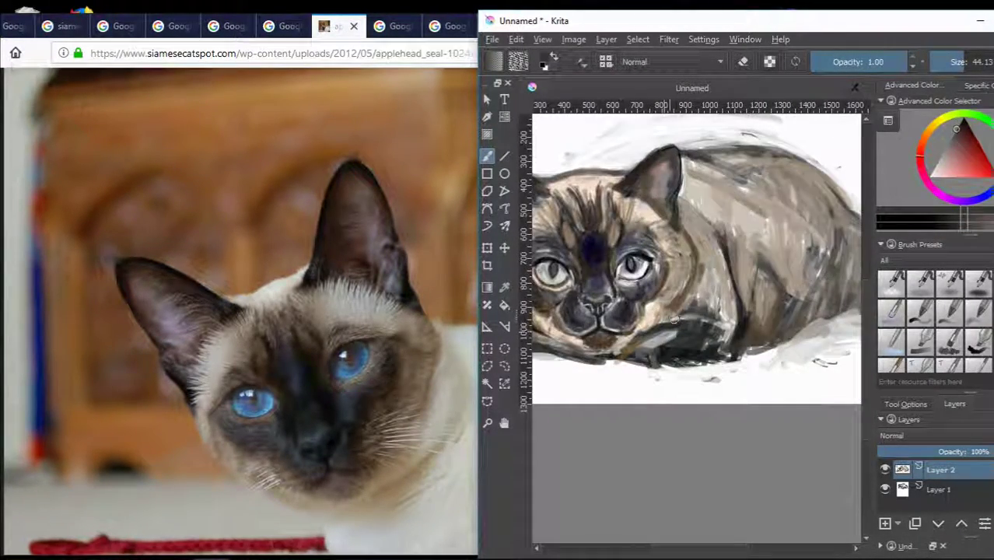
{"action": "scroll", "coordinate": [673, 319], "scroll_direction": "up", "scroll_amount": 2}
{"action": "left_click_drag", "start_coordinate": [777, 21], "coordinate": [692, 21]}
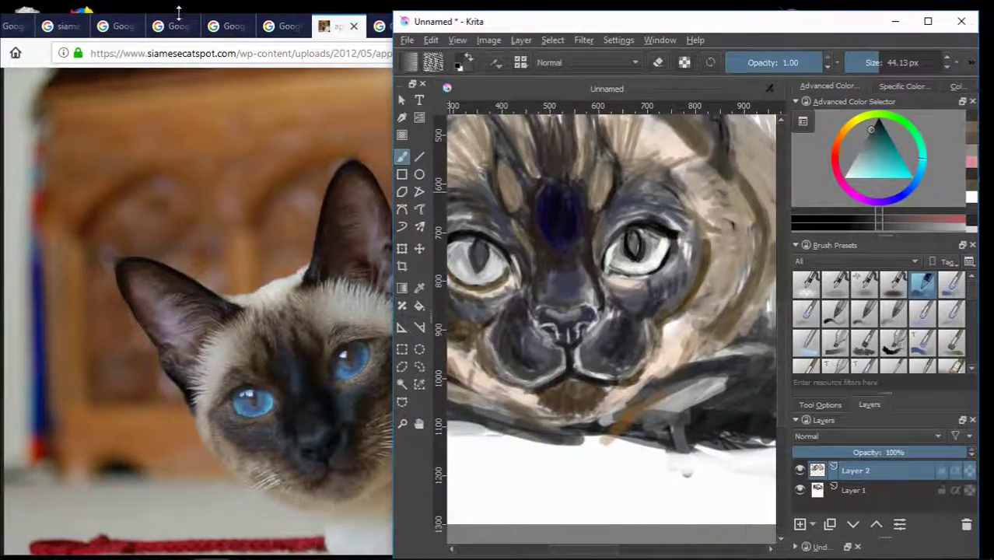
Switch the browser to the cat-eye close-up reference, then return to the painting.
{"action": "left_click", "coordinate": [117, 25]}
{"action": "left_click", "coordinate": [228, 26]}
{"action": "left_click", "coordinate": [389, 26]}
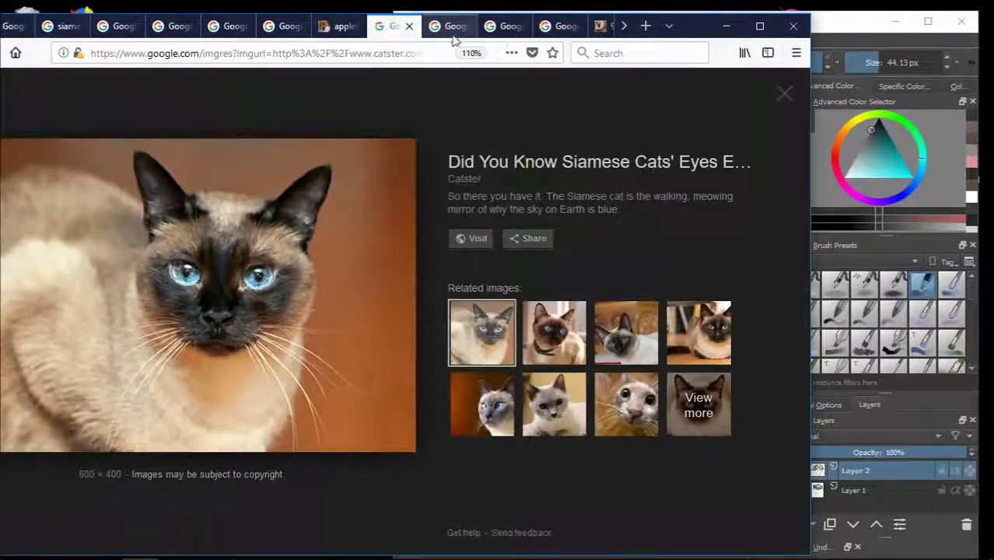
{"action": "left_click", "coordinate": [510, 25]}
{"action": "left_click", "coordinate": [895, 21]}
{"action": "left_click", "coordinate": [210, 544]}
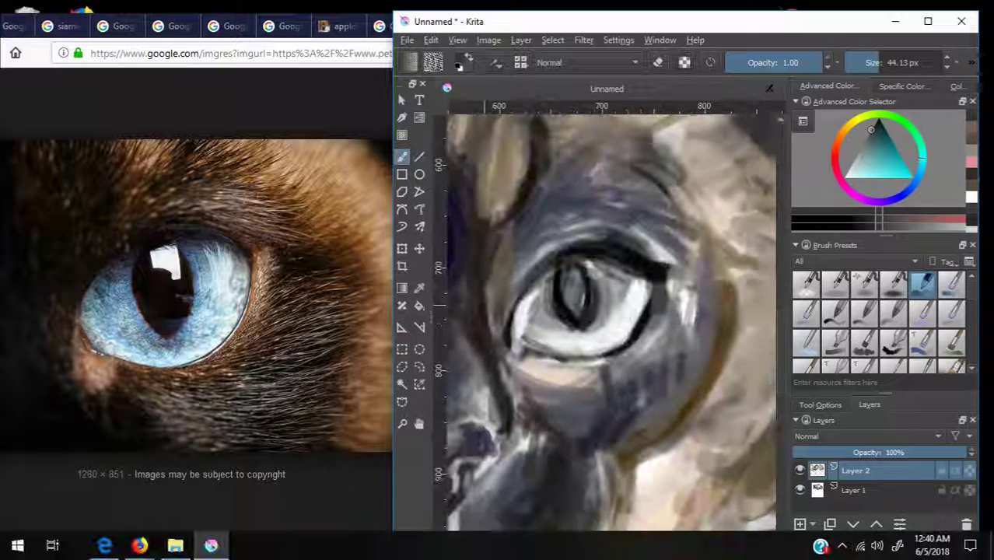
Pick a blue and shrink the brush to about 10 px to fill the right eye pale blue.
{"action": "left_click", "coordinate": [877, 158]}
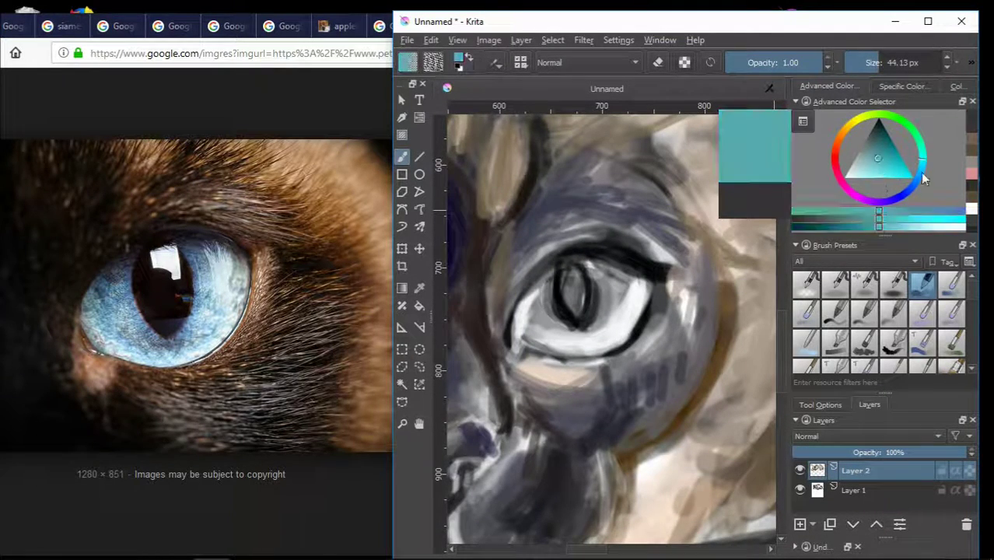
{"action": "left_click", "coordinate": [863, 176]}
{"action": "left_click", "coordinate": [910, 187]}
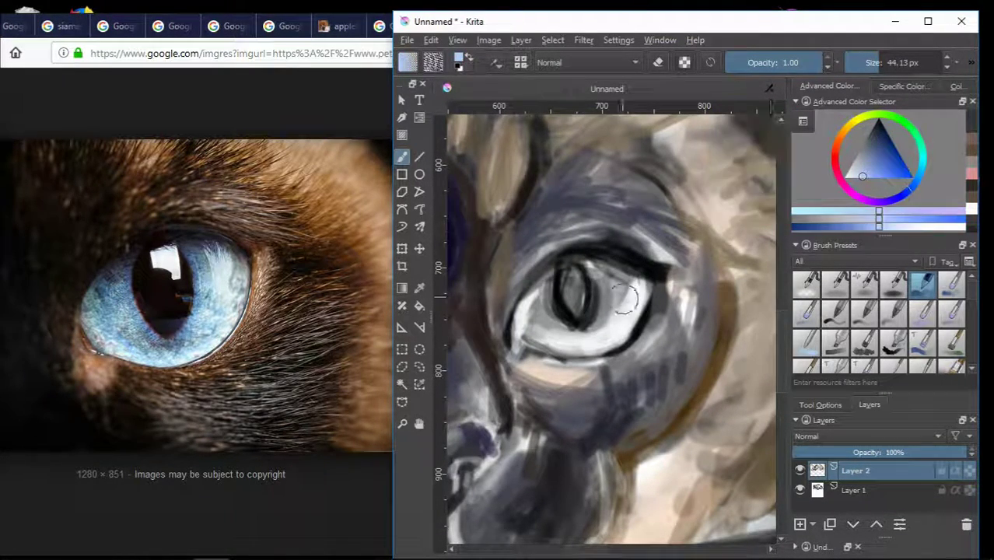
{"action": "left_click_drag", "start_coordinate": [624, 298], "coordinate": [622, 296]}
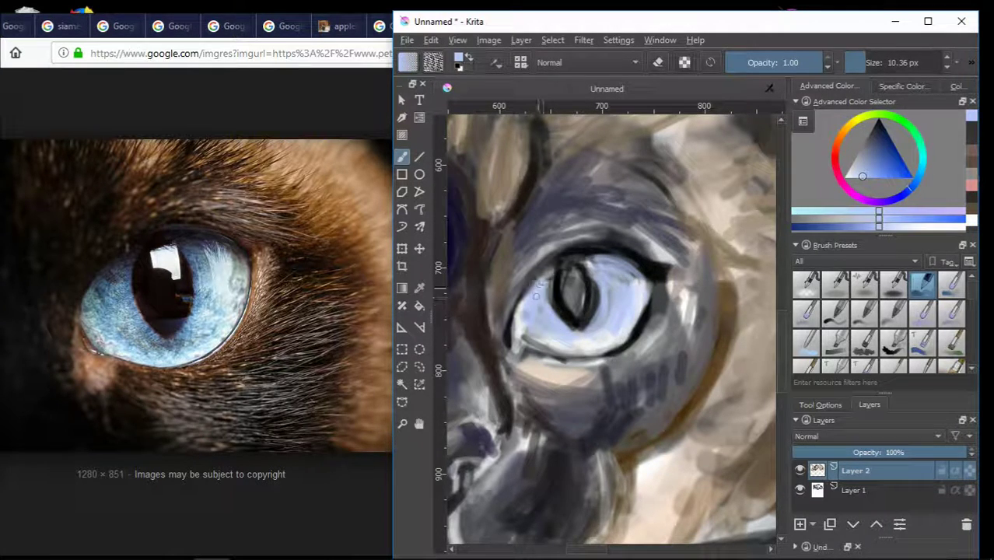
{"action": "left_click", "coordinate": [284, 354]}
Look through the reference tabs to the Siamese cat portrait, then return to the painting.
{"action": "left_click", "coordinate": [137, 26]}
{"action": "left_click", "coordinate": [240, 26]}
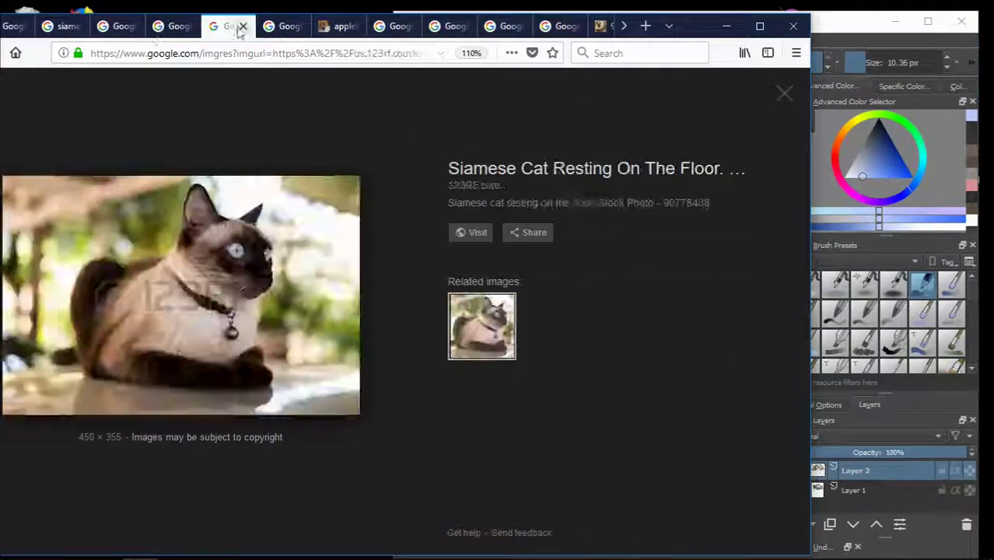
{"action": "left_click", "coordinate": [280, 26]}
{"action": "left_click", "coordinate": [570, 25]}
{"action": "left_click", "coordinate": [451, 25]}
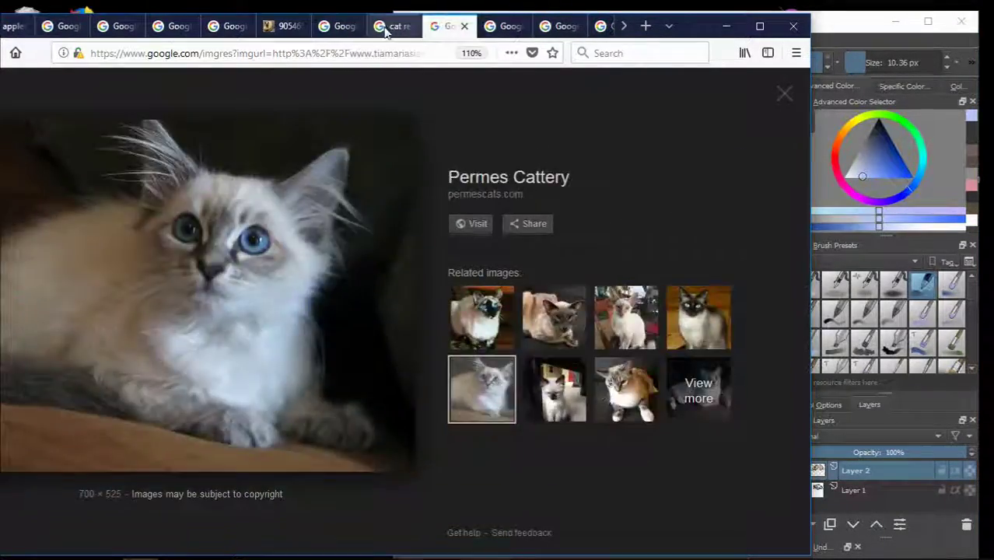
{"action": "left_click", "coordinate": [283, 25]}
{"action": "left_click", "coordinate": [506, 26]}
{"action": "left_click", "coordinate": [909, 16]}
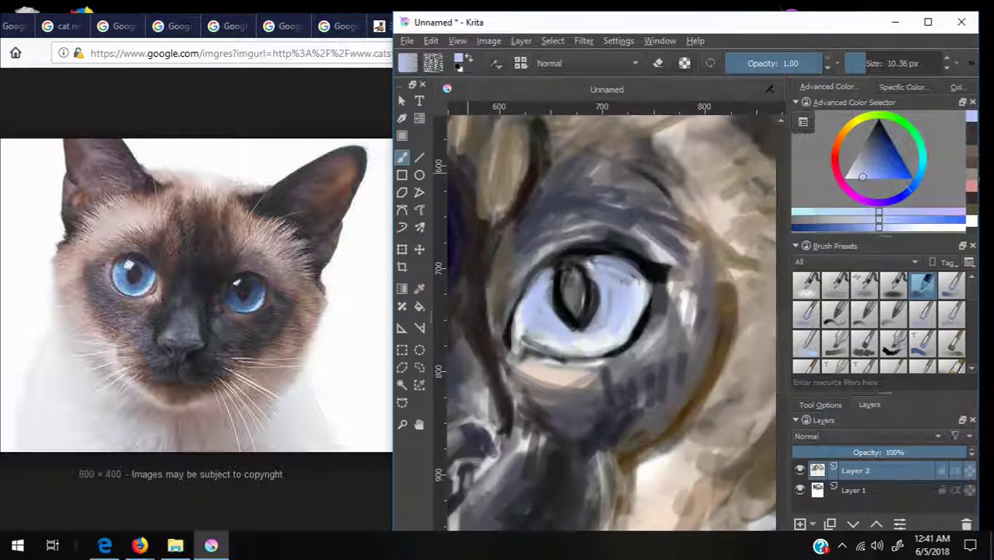
Darken the slit pupil and add dark strokes inside the right eye.
{"action": "scroll", "coordinate": [612, 323], "scroll_direction": "up", "scroll_amount": 2}
{"action": "scroll", "coordinate": [612, 323], "scroll_direction": "down", "scroll_amount": 3}
{"action": "left_click_drag", "start_coordinate": [587, 272], "coordinate": [610, 294]}
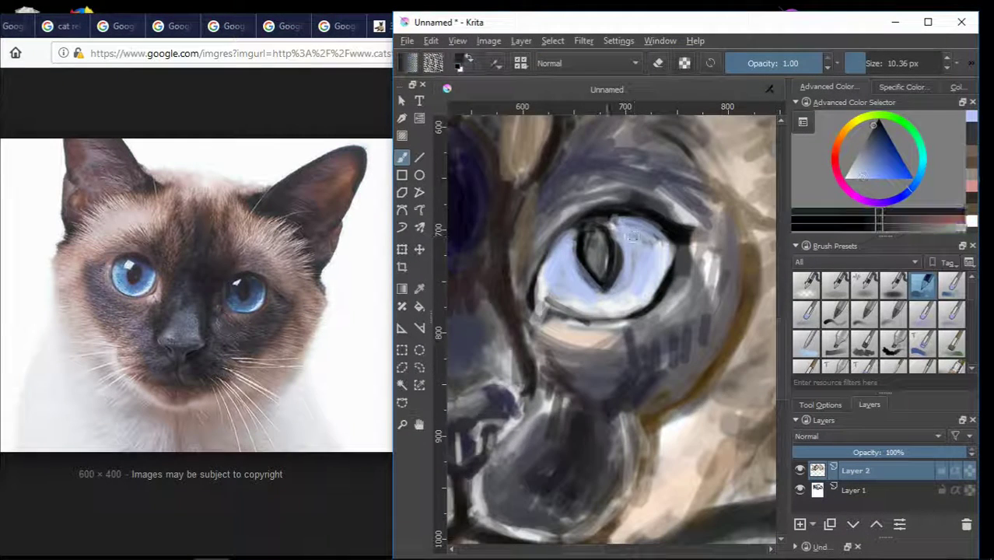
{"action": "left_click_drag", "start_coordinate": [607, 226], "coordinate": [599, 272]}
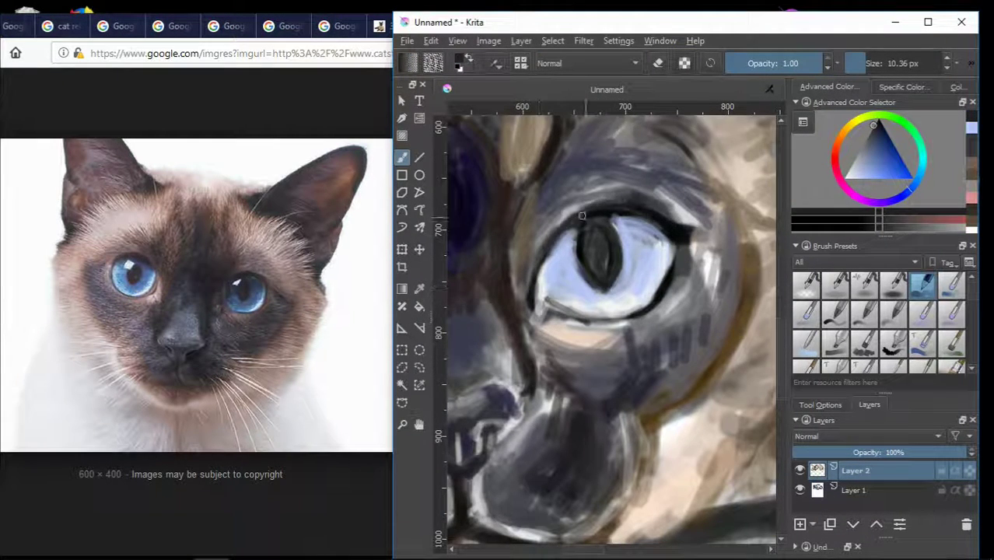
{"action": "left_click_drag", "start_coordinate": [542, 286], "coordinate": [591, 218]}
Paint light, mid and darker blues into the iris, with light blue along its lower edge.
{"action": "scroll", "coordinate": [591, 218], "scroll_direction": "up", "scroll_amount": 2}
{"action": "left_click", "coordinate": [661, 256], "text": "ctrl"}
{"action": "mouse_move", "coordinate": [672, 260]}
{"action": "left_mouse_down"}
{"action": "mouse_move", "coordinate": [622, 210]}
{"action": "mouse_move", "coordinate": [622, 276]}
{"action": "left_mouse_up"}
{"action": "left_click", "coordinate": [625, 211], "text": "ctrl"}
{"action": "mouse_move", "coordinate": [626, 200]}
{"action": "left_mouse_down"}
{"action": "mouse_move", "coordinate": [641, 272]}
{"action": "mouse_move", "coordinate": [664, 219]}
{"action": "left_mouse_up"}
{"action": "mouse_move", "coordinate": [548, 213]}
{"action": "left_mouse_down"}
{"action": "mouse_move", "coordinate": [513, 295]}
{"action": "mouse_move", "coordinate": [562, 289]}
{"action": "mouse_move", "coordinate": [548, 315]}
{"action": "mouse_move", "coordinate": [672, 277]}
{"action": "mouse_move", "coordinate": [661, 225]}
{"action": "mouse_move", "coordinate": [646, 287]}
{"action": "left_mouse_up"}
{"action": "left_click", "coordinate": [576, 300], "text": "ctrl"}
{"action": "left_click", "coordinate": [584, 311], "text": "ctrl"}
Pick a saturated blue and add a light blue stroke on the iris's right side.
{"action": "left_click_drag", "start_coordinate": [561, 220], "coordinate": [630, 195]}
{"action": "scroll", "coordinate": [591, 256], "scroll_direction": "down", "scroll_amount": 4}
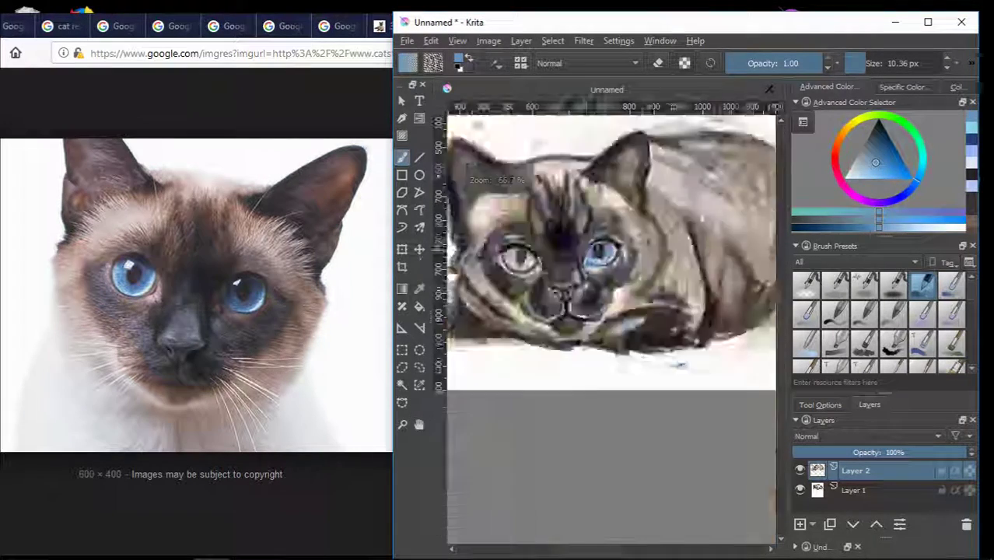
{"action": "scroll", "coordinate": [595, 277], "scroll_direction": "up", "scroll_amount": 3}
{"action": "left_click", "coordinate": [595, 278], "text": "ctrl"}
{"action": "scroll", "coordinate": [604, 255], "scroll_direction": "down", "scroll_amount": 3}
{"action": "scroll", "coordinate": [604, 255], "scroll_direction": "up", "scroll_amount": 4}
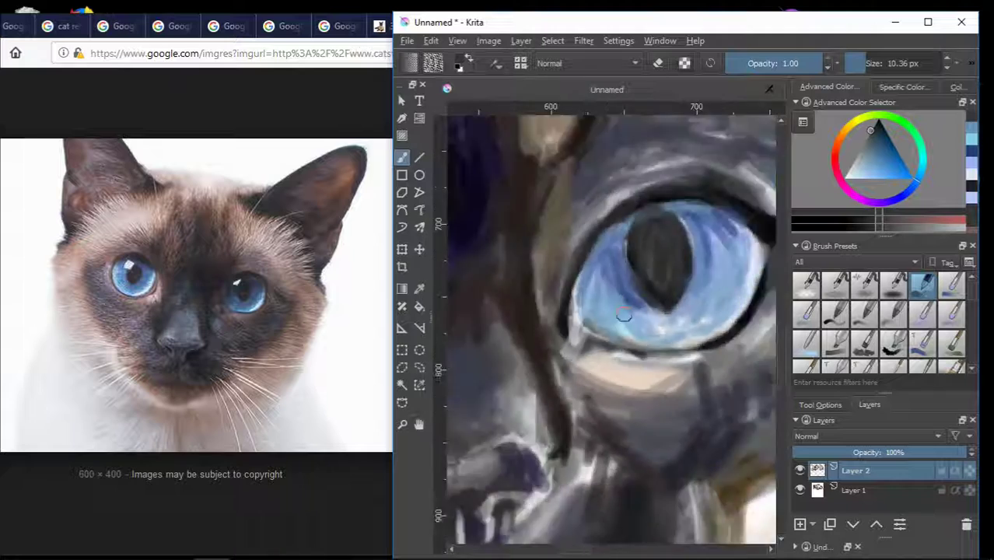
{"action": "left_click", "coordinate": [896, 150]}
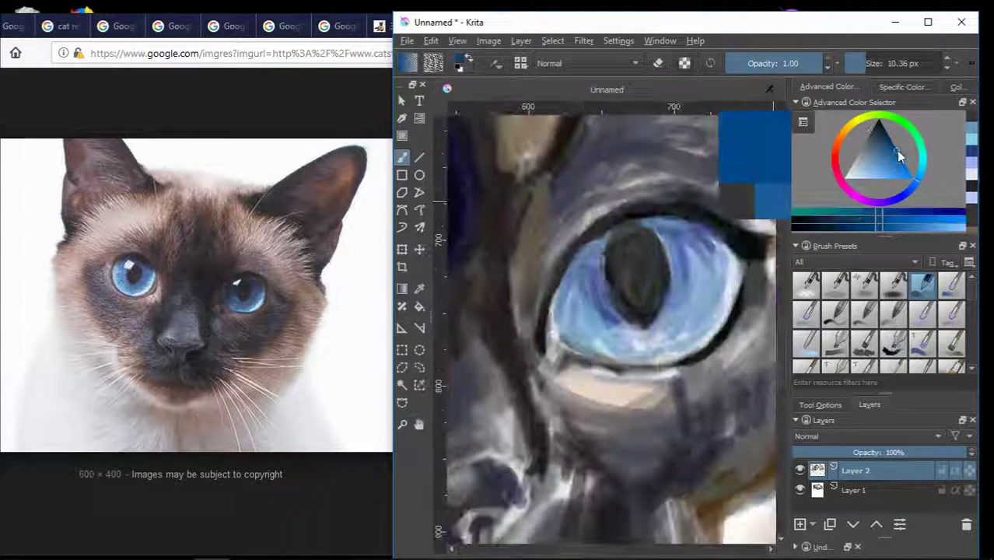
{"action": "left_click", "coordinate": [684, 272], "text": "ctrl"}
{"action": "scroll", "coordinate": [646, 311], "scroll_direction": "down", "scroll_amount": 4}
{"action": "scroll", "coordinate": [645, 311], "scroll_direction": "up", "scroll_amount": 3}
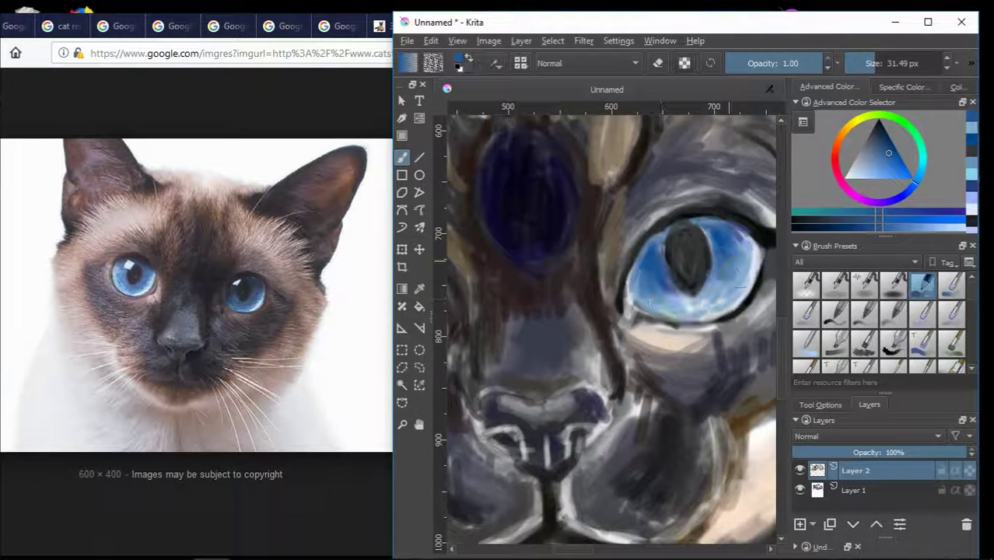
{"action": "left_click_drag", "start_coordinate": [738, 261], "coordinate": [715, 301]}
Change the image search to 'siamese cat eye' and run it.
{"action": "left_click", "coordinate": [69, 48]}
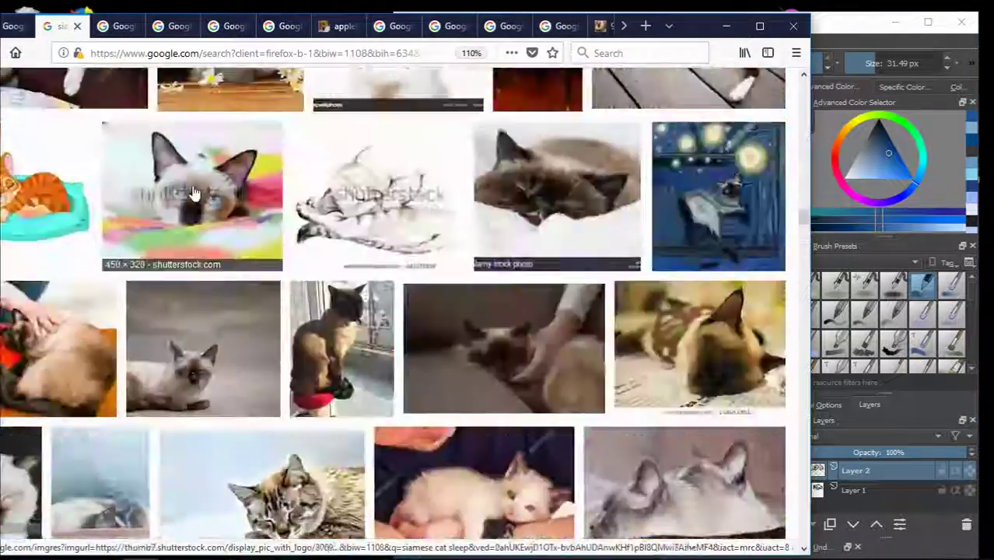
{"action": "scroll", "coordinate": [102, 204], "scroll_direction": "down", "scroll_amount": 5}
{"action": "scroll", "coordinate": [101, 203], "scroll_direction": "up", "scroll_amount": 10}
{"action": "left_click", "coordinate": [117, 26]}
{"action": "left_click", "coordinate": [61, 25]}
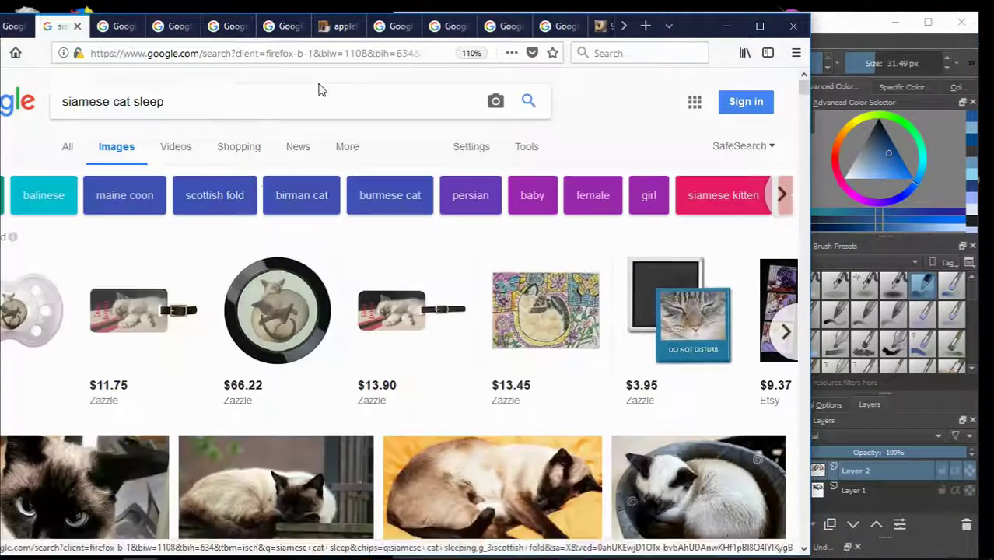
{"action": "left_click", "coordinate": [317, 91]}
{"action": "key", "text": "BackSpace"}
{"action": "key", "text": "BackSpace"}
{"action": "key", "text": "BackSpace"}
{"action": "key", "text": "BackSpace"}
{"action": "type", "text": "eye"}
{"action": "key", "text": "Return"}
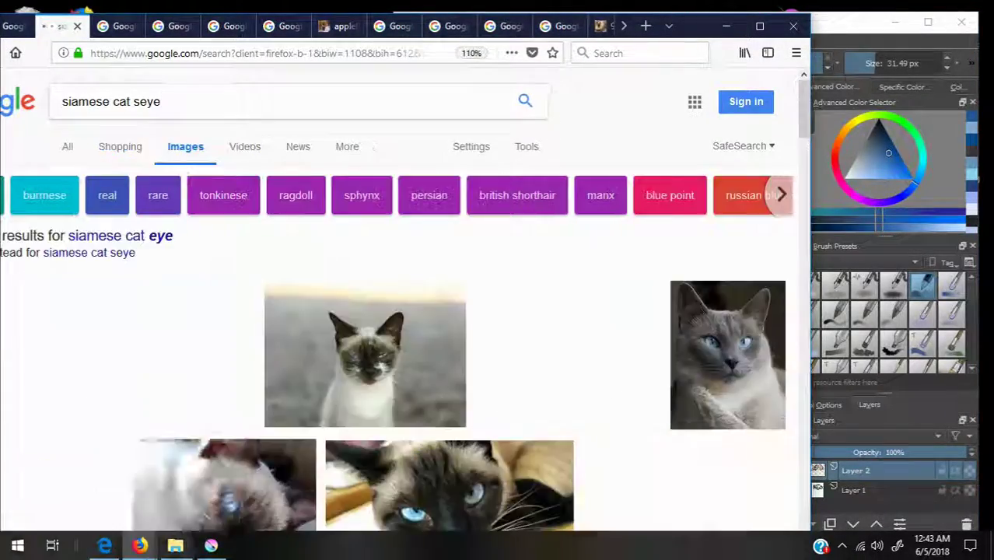
Open the lying blue-eyed Siamese cat reference and return to Krita.
{"action": "scroll", "coordinate": [403, 470], "scroll_direction": "down", "scroll_amount": 2}
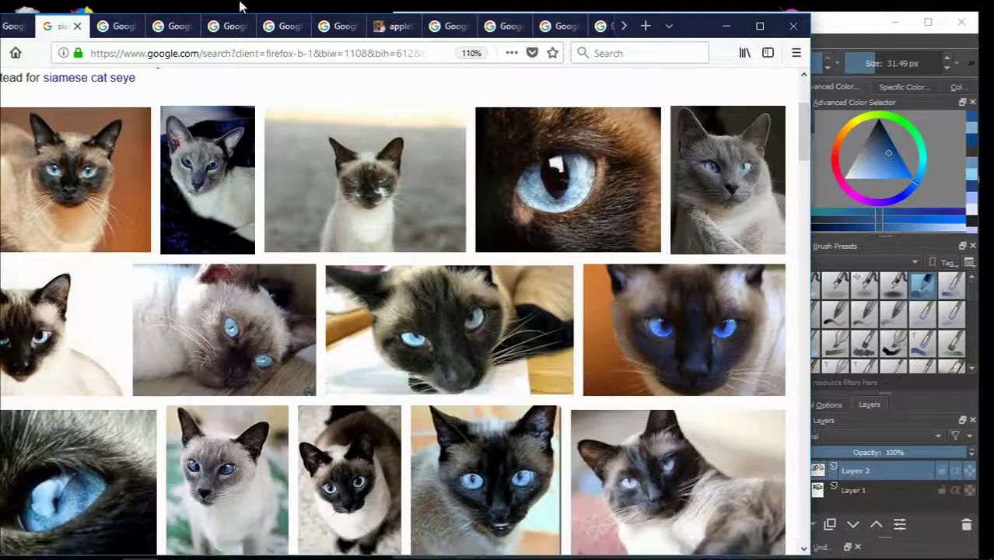
{"action": "left_click", "coordinate": [167, 27]}
{"action": "left_click", "coordinate": [918, 187]}
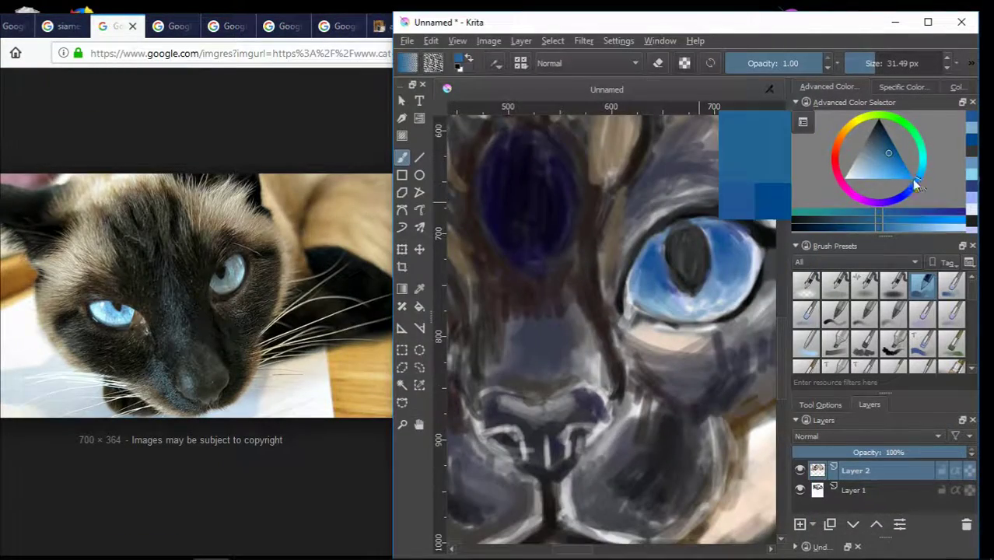
Shrink the brush to about 11 px and paint lighter blue on the iris left of the pupil.
{"action": "left_click_drag", "start_coordinate": [918, 187], "coordinate": [885, 174]}
{"action": "scroll", "coordinate": [698, 240], "scroll_direction": "up", "scroll_amount": 2}
{"action": "key", "text": "bracketleft"}
{"action": "key", "text": "bracketleft"}
{"action": "key", "text": "bracketleft"}
{"action": "left_click_drag", "start_coordinate": [720, 233], "coordinate": [723, 274]}
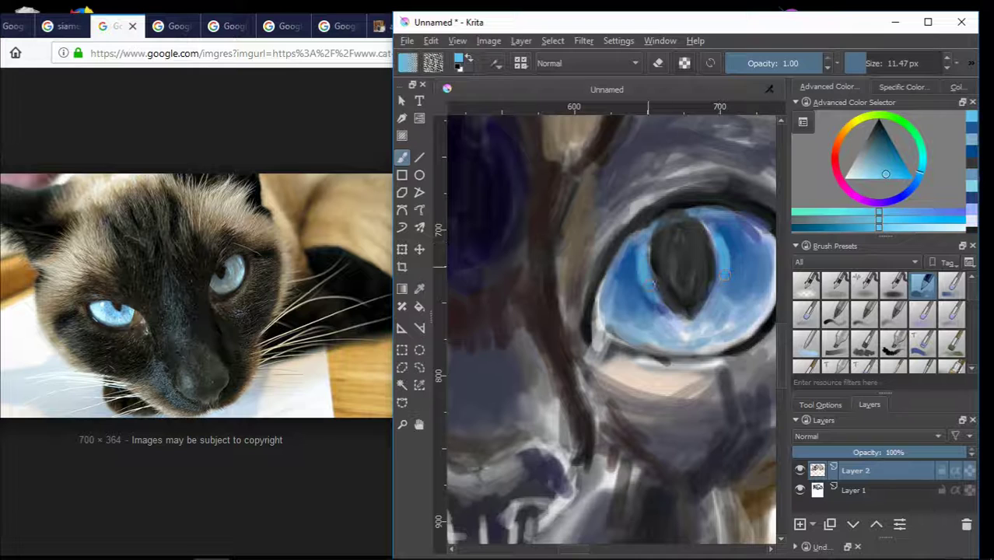
{"action": "left_click_drag", "start_coordinate": [626, 256], "coordinate": [652, 296]}
{"action": "left_click", "coordinate": [622, 268], "text": "ctrl"}
{"action": "left_click", "coordinate": [645, 351], "text": "ctrl"}
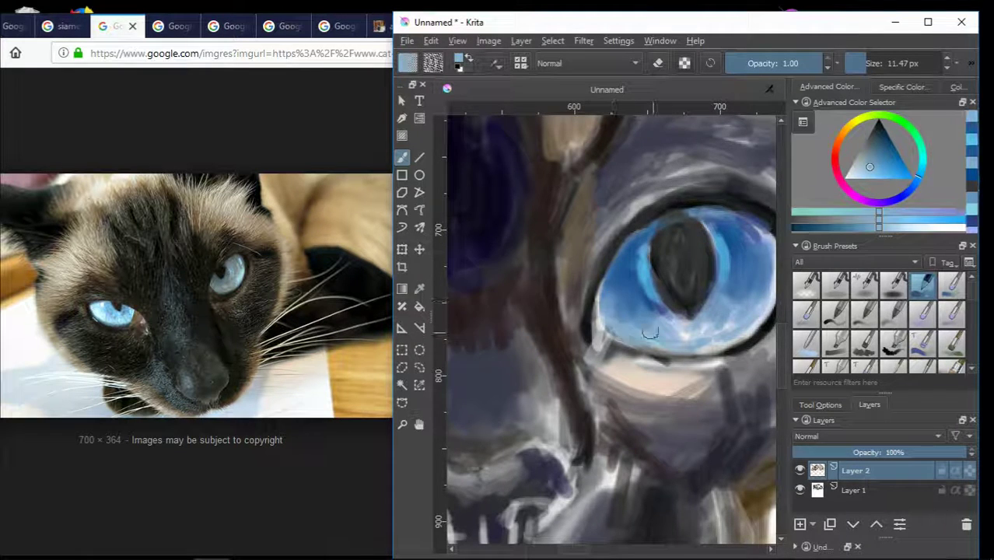
{"action": "left_click_drag", "start_coordinate": [756, 257], "coordinate": [696, 289]}
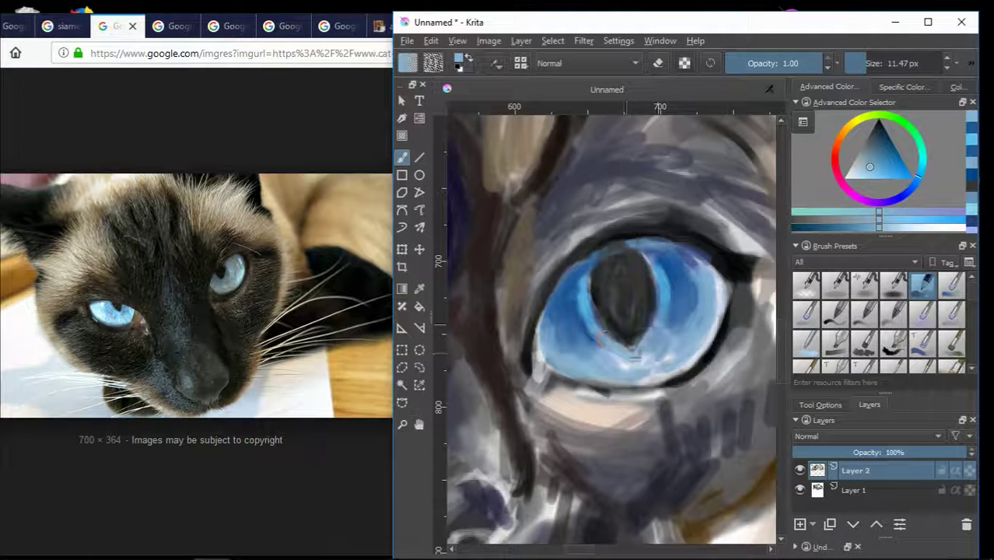
{"action": "left_click", "coordinate": [883, 156]}
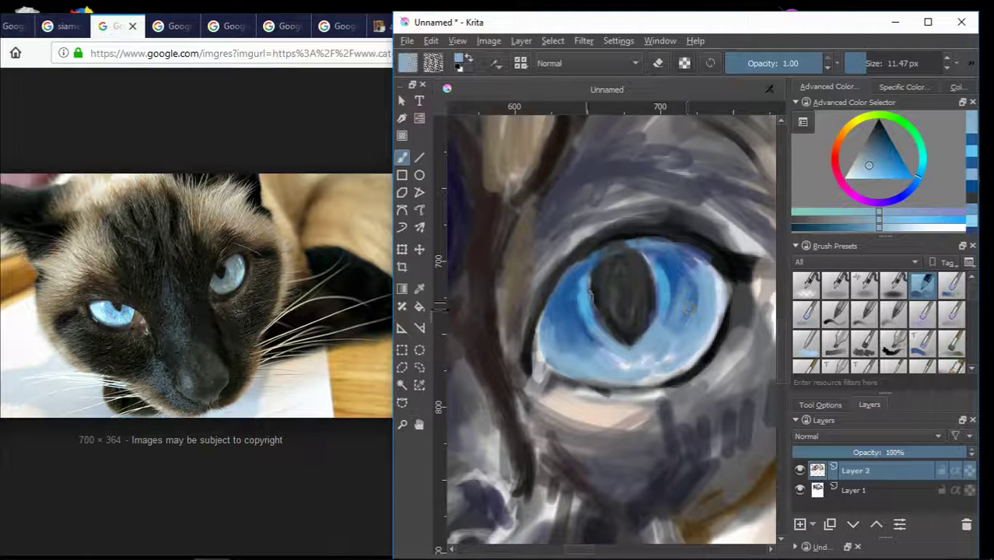
{"action": "left_click_drag", "start_coordinate": [584, 279], "coordinate": [576, 342]}
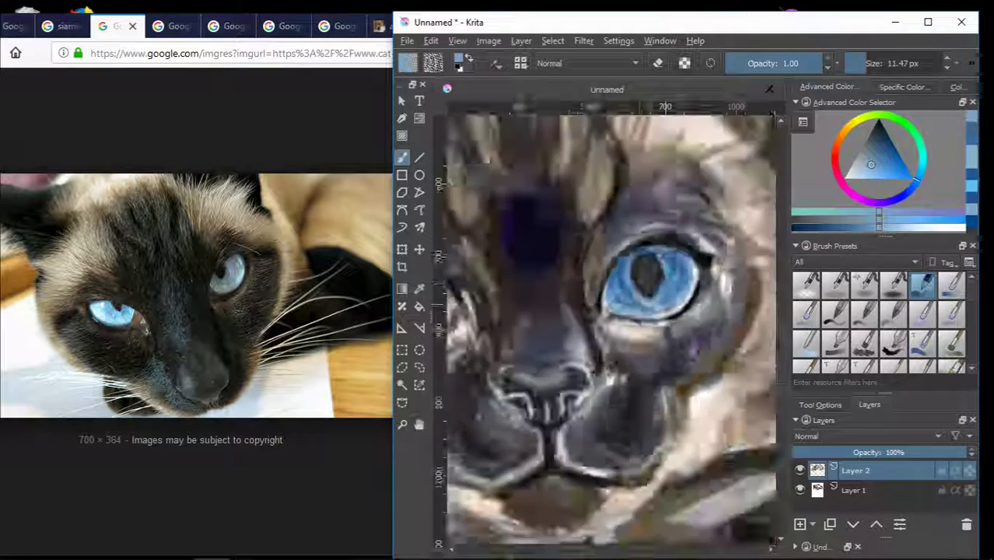
Darken the eye's slit pupil with near-black strokes.
{"action": "scroll", "coordinate": [607, 311], "scroll_direction": "down", "scroll_amount": 5}
{"action": "scroll", "coordinate": [556, 296], "scroll_direction": "up", "scroll_amount": 4}
{"action": "scroll", "coordinate": [585, 545], "scroll_direction": "down", "scroll_amount": 3}
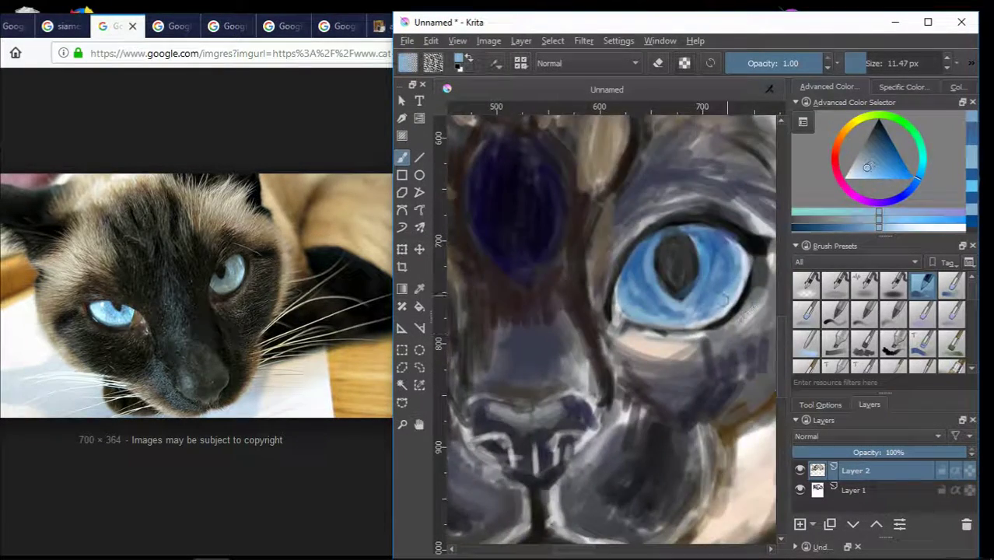
{"action": "scroll", "coordinate": [585, 544], "scroll_direction": "up", "scroll_amount": 3}
{"action": "scroll", "coordinate": [585, 552], "scroll_direction": "left", "scroll_amount": 3}
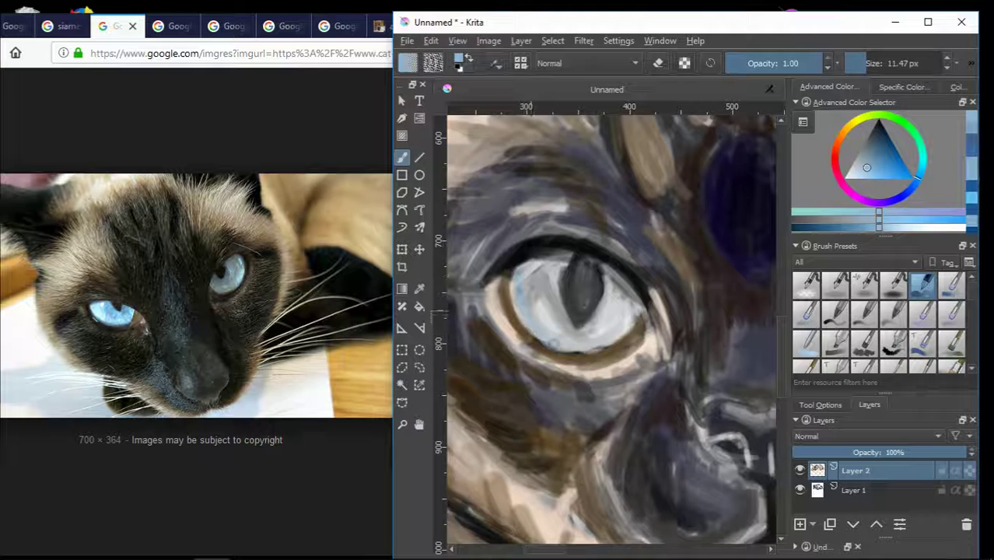
{"action": "scroll", "coordinate": [604, 331], "scroll_direction": "down", "scroll_amount": 3}
{"action": "scroll", "coordinate": [556, 328], "scroll_direction": "up", "scroll_amount": 3}
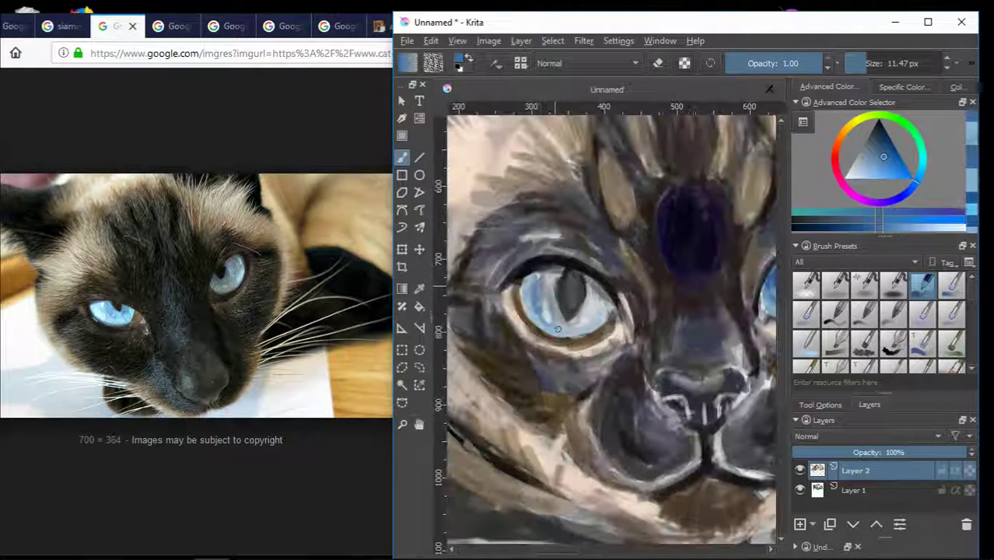
{"action": "scroll", "coordinate": [605, 289], "scroll_direction": "up", "scroll_amount": 3}
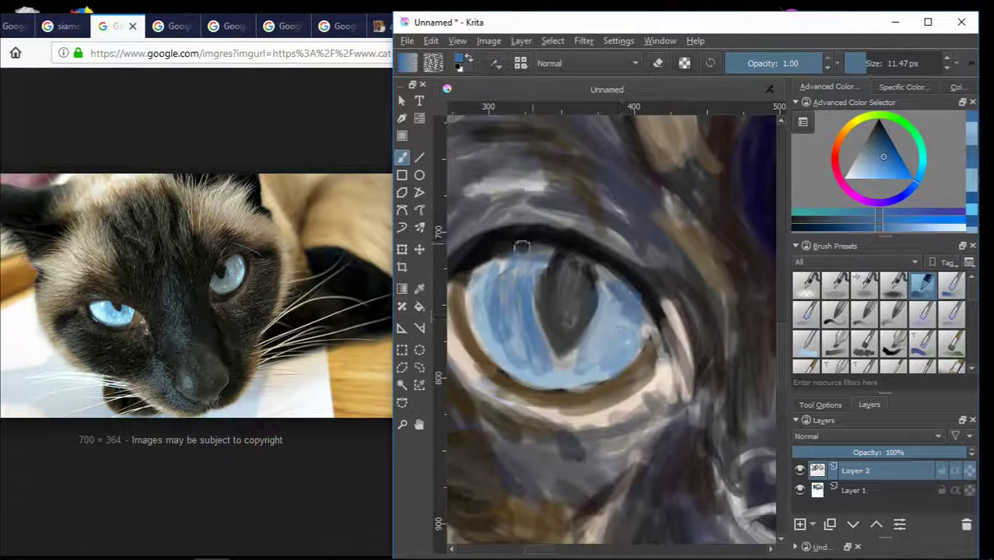
{"action": "left_click", "coordinate": [546, 323], "text": "ctrl"}
{"action": "left_click_drag", "start_coordinate": [547, 249], "coordinate": [576, 323]}
Sample light blue, dark blue, mid and lighter grey-blue tones for the eye.
{"action": "scroll", "coordinate": [587, 278], "scroll_direction": "down", "scroll_amount": 2}
{"action": "scroll", "coordinate": [576, 296], "scroll_direction": "down", "scroll_amount": 2}
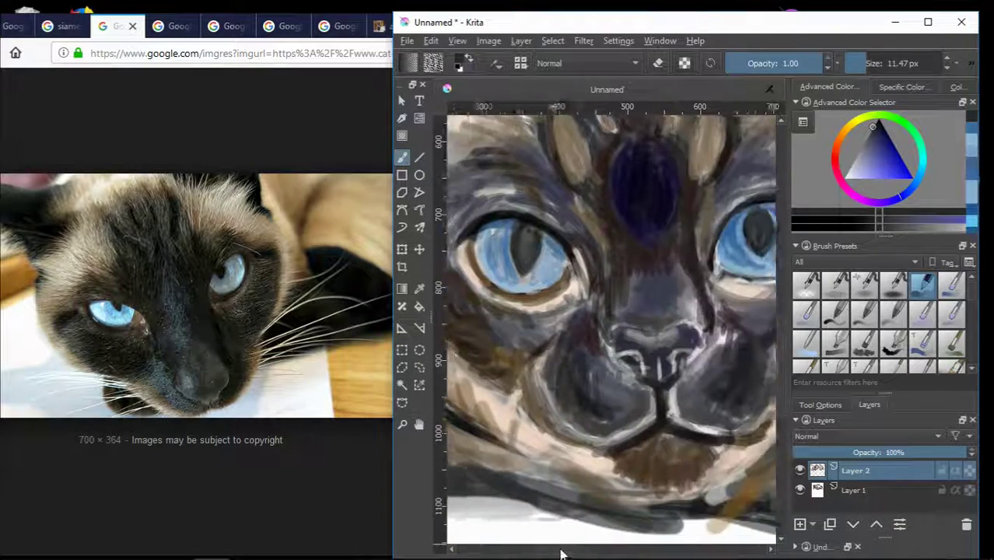
{"action": "scroll", "coordinate": [526, 279], "scroll_direction": "up", "scroll_amount": 3}
{"action": "left_click", "coordinate": [525, 278], "text": "ctrl"}
{"action": "scroll", "coordinate": [569, 246], "scroll_direction": "down", "scroll_amount": 3}
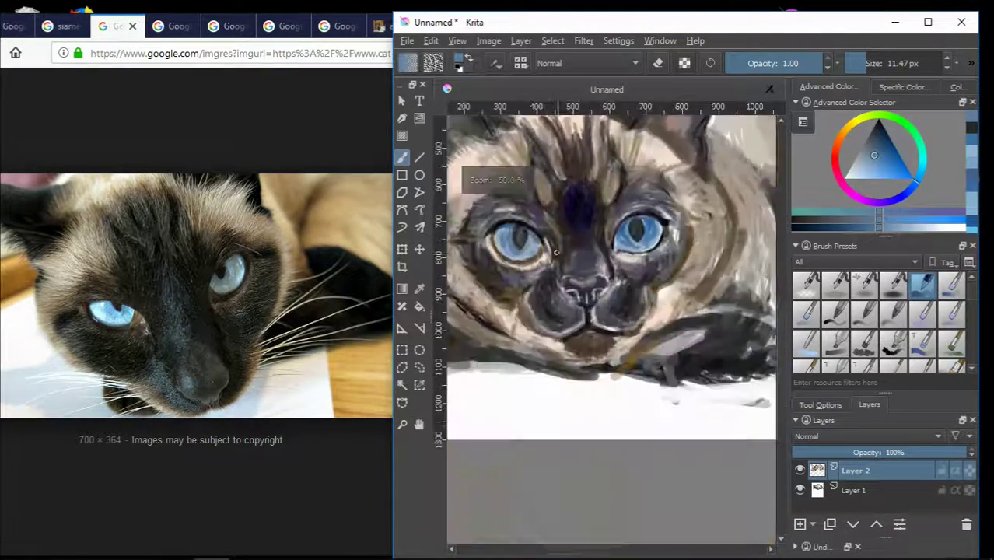
{"action": "scroll", "coordinate": [591, 233], "scroll_direction": "up", "scroll_amount": 4}
{"action": "scroll", "coordinate": [607, 233], "scroll_direction": "down", "scroll_amount": 3}
{"action": "left_click", "coordinate": [628, 219], "text": "ctrl"}
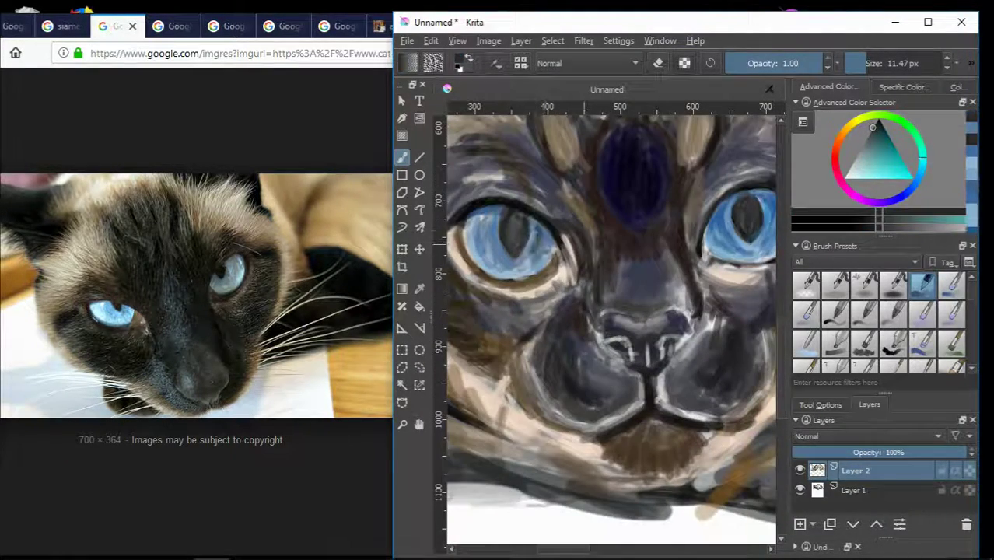
{"action": "left_click", "coordinate": [629, 219], "text": "ctrl"}
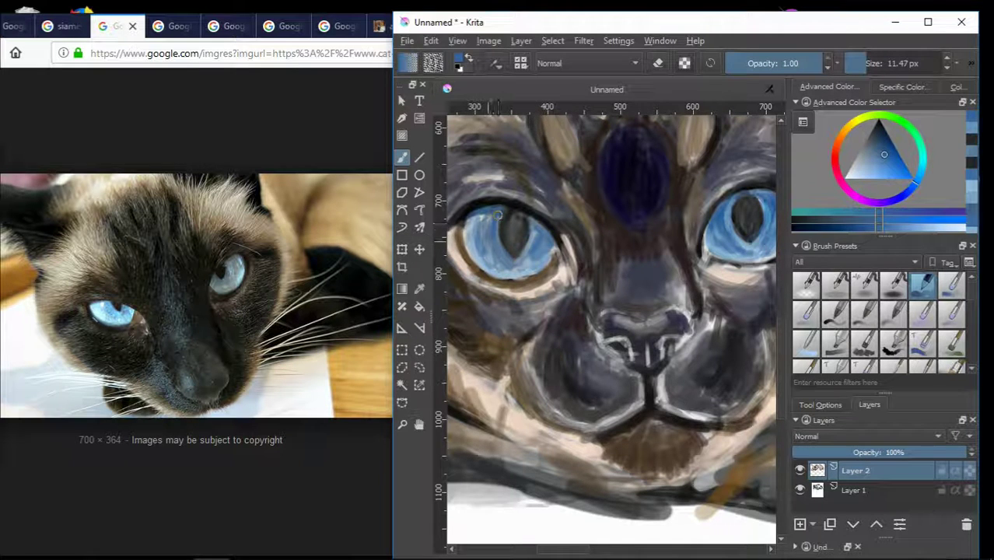
{"action": "scroll", "coordinate": [498, 233], "scroll_direction": "up", "scroll_amount": 1}
{"action": "left_click", "coordinate": [589, 300], "text": "ctrl"}
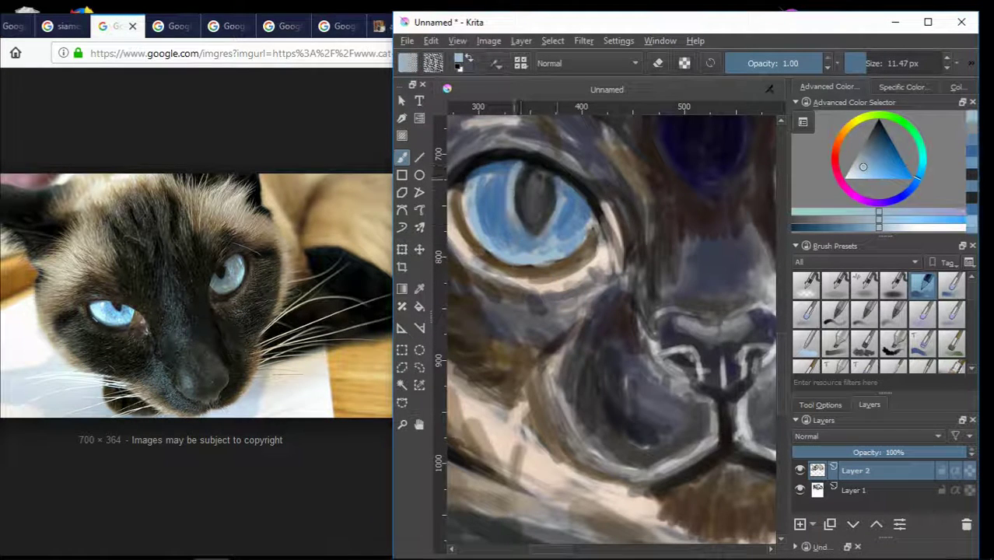
Pick darker blue and blue-grey eye tones, then bring the Firefox Siamese reference forward.
{"action": "scroll", "coordinate": [484, 214], "scroll_direction": "down", "scroll_amount": 2}
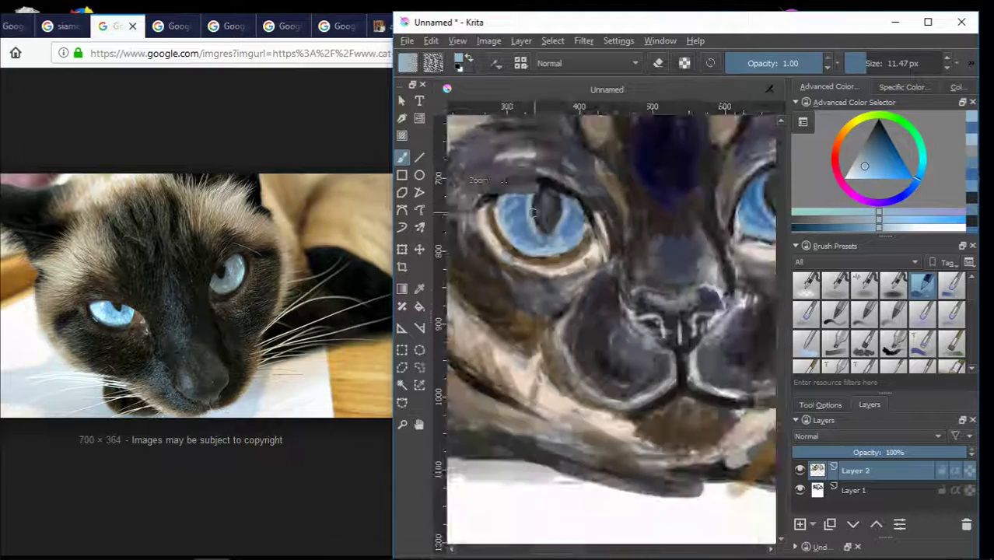
{"action": "scroll", "coordinate": [692, 224], "scroll_direction": "down", "scroll_amount": 3}
{"action": "scroll", "coordinate": [692, 224], "scroll_direction": "up", "scroll_amount": 2}
{"action": "scroll", "coordinate": [692, 223], "scroll_direction": "up", "scroll_amount": 2}
{"action": "left_click", "coordinate": [692, 223], "text": "ctrl"}
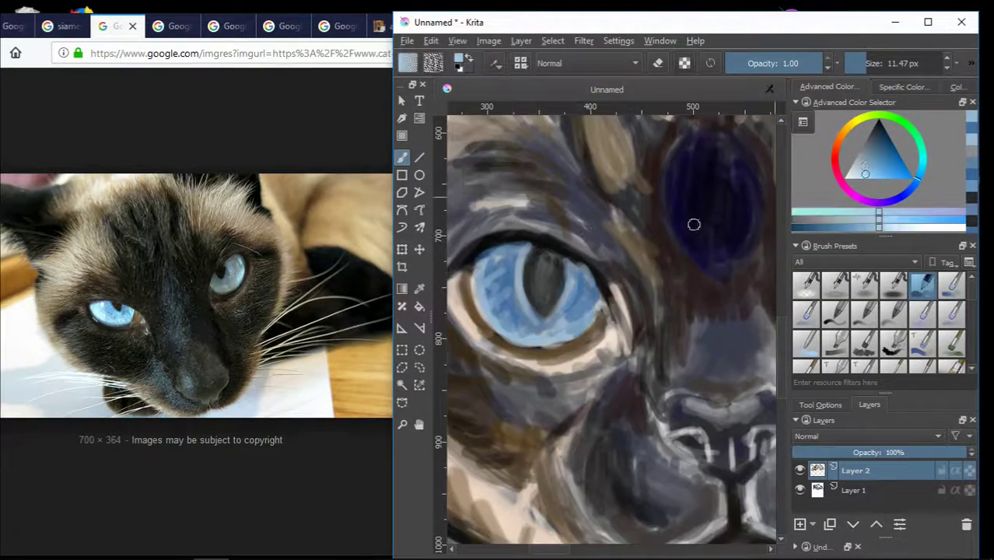
{"action": "scroll", "coordinate": [688, 210], "scroll_direction": "down", "scroll_amount": 2}
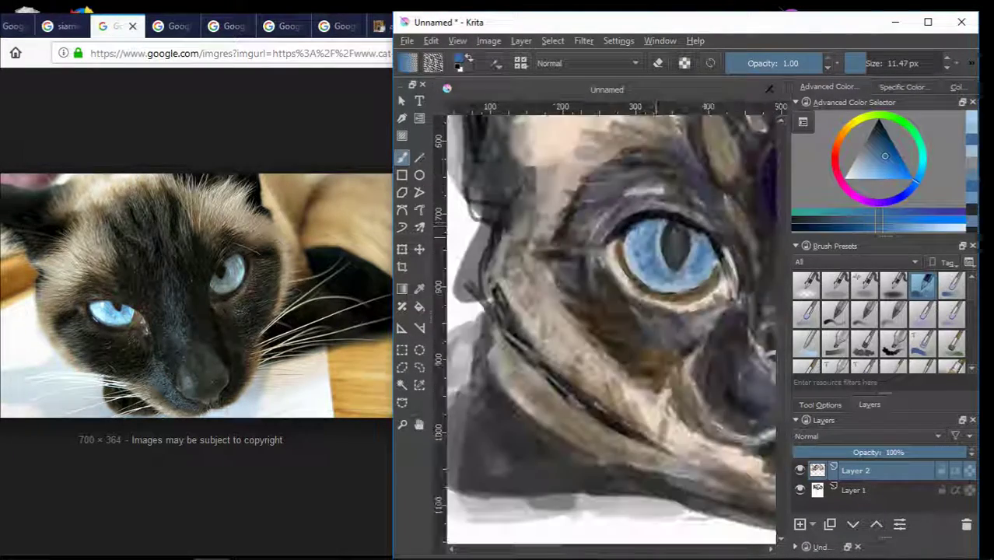
{"action": "left_click", "coordinate": [647, 235], "text": "ctrl"}
{"action": "scroll", "coordinate": [647, 235], "scroll_direction": "up", "scroll_amount": 3}
{"action": "left_click", "coordinate": [705, 196], "text": "ctrl"}
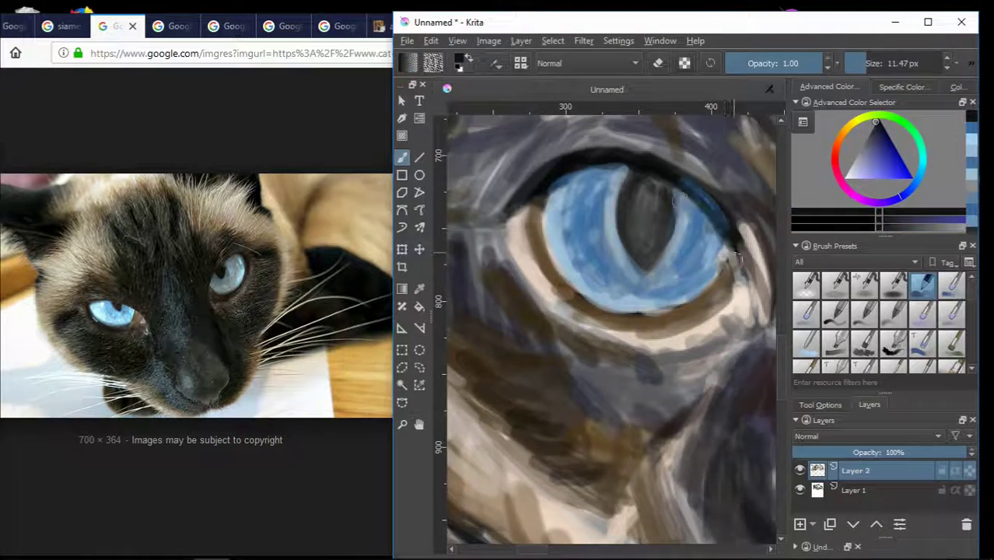
{"action": "scroll", "coordinate": [705, 196], "scroll_direction": "down", "scroll_amount": 2}
{"action": "scroll", "coordinate": [557, 544], "scroll_direction": "down", "scroll_amount": 2}
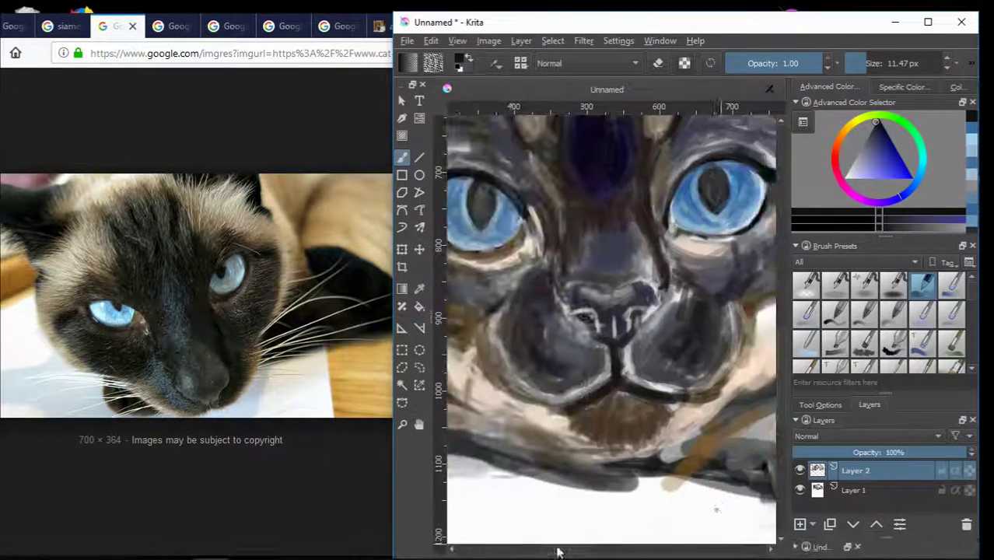
{"action": "scroll", "coordinate": [556, 544], "scroll_direction": "up", "scroll_amount": 2}
{"action": "scroll", "coordinate": [557, 543], "scroll_direction": "down", "scroll_amount": 2}
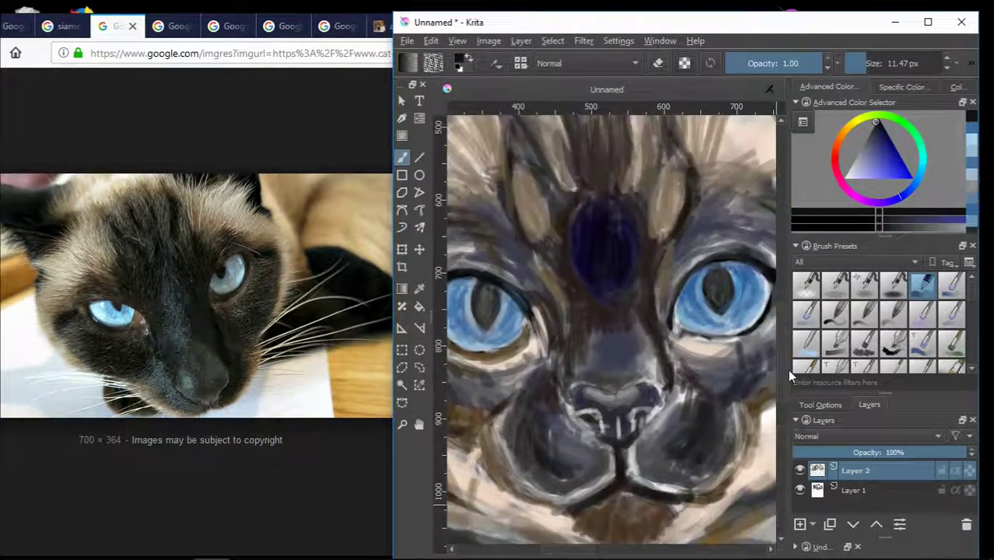
{"action": "left_click", "coordinate": [70, 26]}
Cycle through the open cat reference tabs, including the applehead cat photo.
{"action": "key", "text": "ctrl+Tab"}
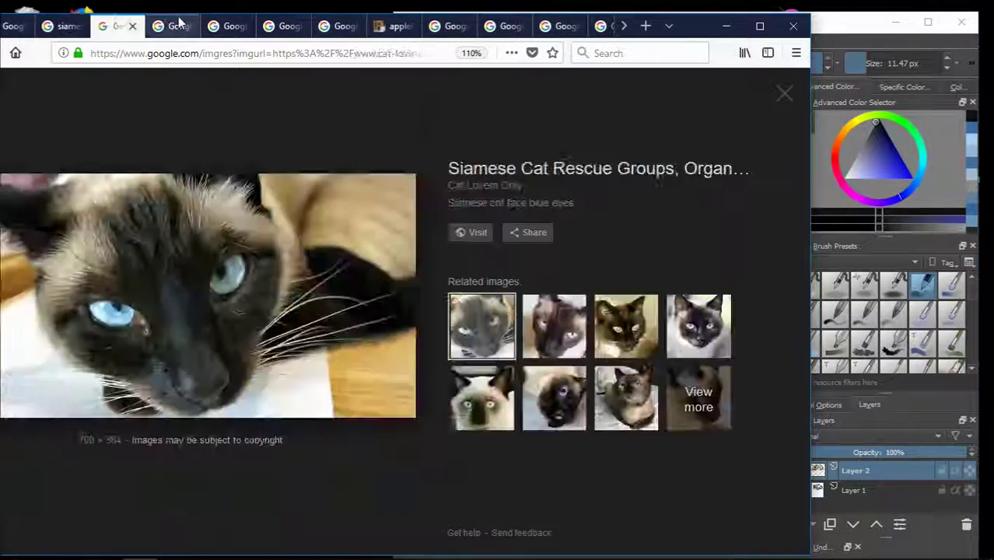
{"action": "key", "text": "ctrl+Tab"}
{"action": "key", "text": "ctrl+Tab"}
{"action": "key", "text": "ctrl+Tab"}
{"action": "key", "text": "ctrl+Tab"}
{"action": "key", "text": "ctrl+Tab"}
{"action": "key", "text": "ctrl+Tab"}
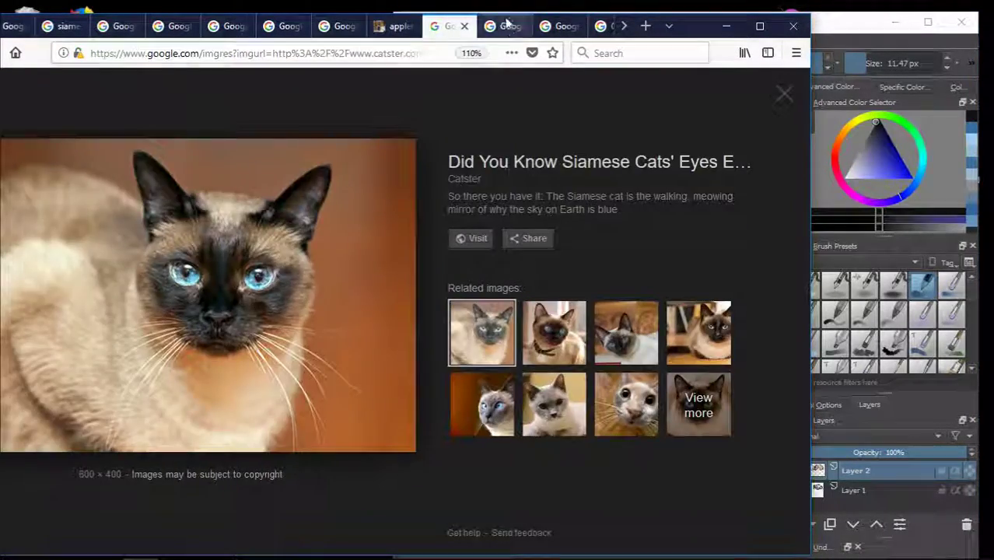
{"action": "key", "text": "ctrl+Tab"}
{"action": "left_click", "coordinate": [842, 180]}
{"action": "left_click", "coordinate": [230, 26]}
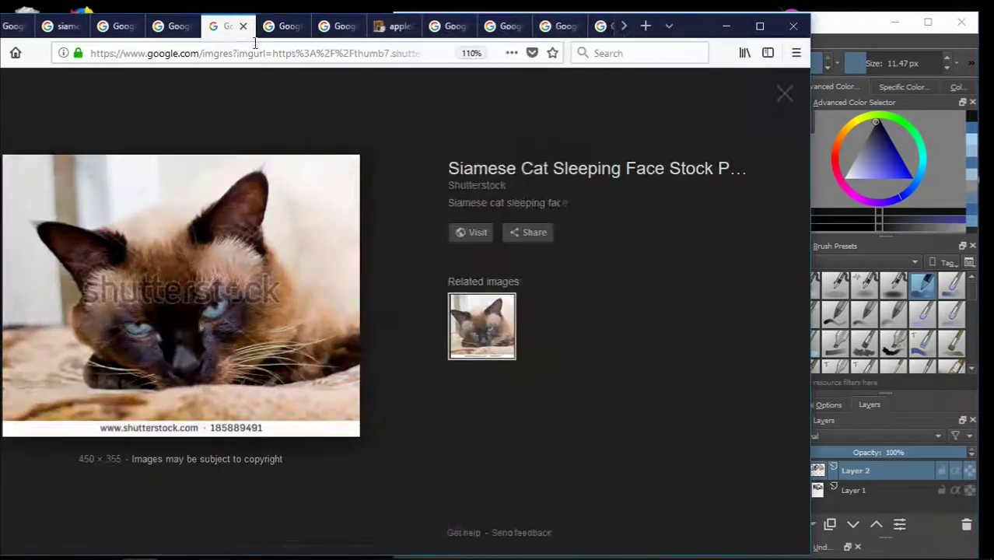
{"action": "key", "text": "ctrl+Tab"}
{"action": "key", "text": "ctrl+Tab"}
{"action": "key", "text": "ctrl+Tab"}
{"action": "key", "text": "ctrl+Tab"}
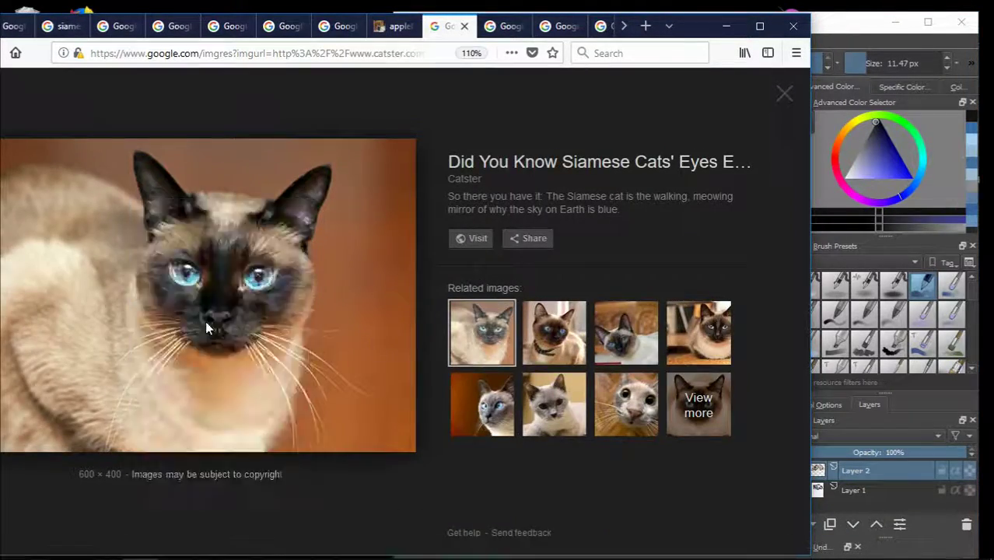
{"action": "left_click", "coordinate": [517, 31]}
{"action": "left_click", "coordinate": [447, 25]}
{"action": "left_click", "coordinate": [549, 333]}
Open the yandex cat image and another related cat image on their own.
{"action": "right_click", "coordinate": [185, 249]}
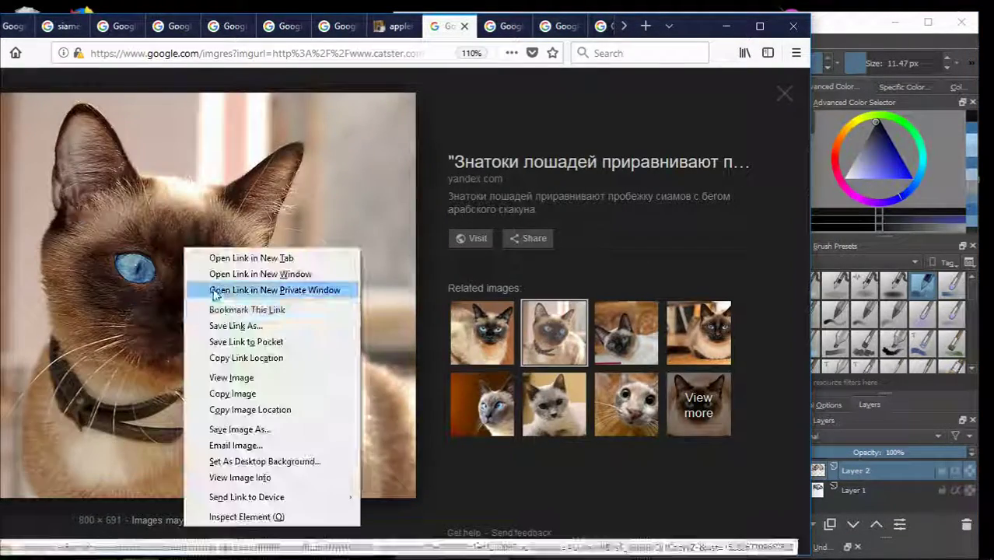
{"action": "left_click", "coordinate": [226, 375]}
{"action": "key", "text": "alt+Left"}
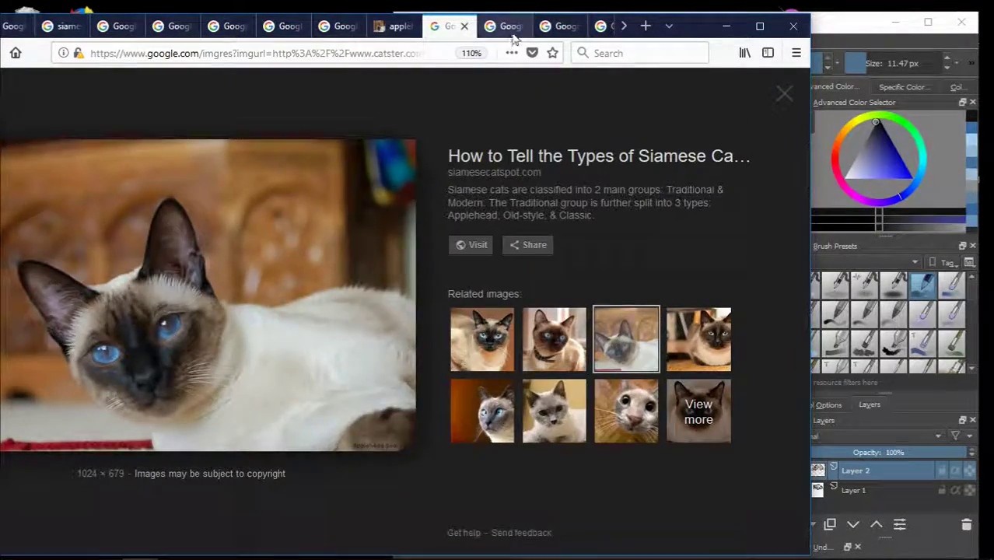
{"action": "left_click", "coordinate": [504, 27]}
{"action": "left_click", "coordinate": [447, 26]}
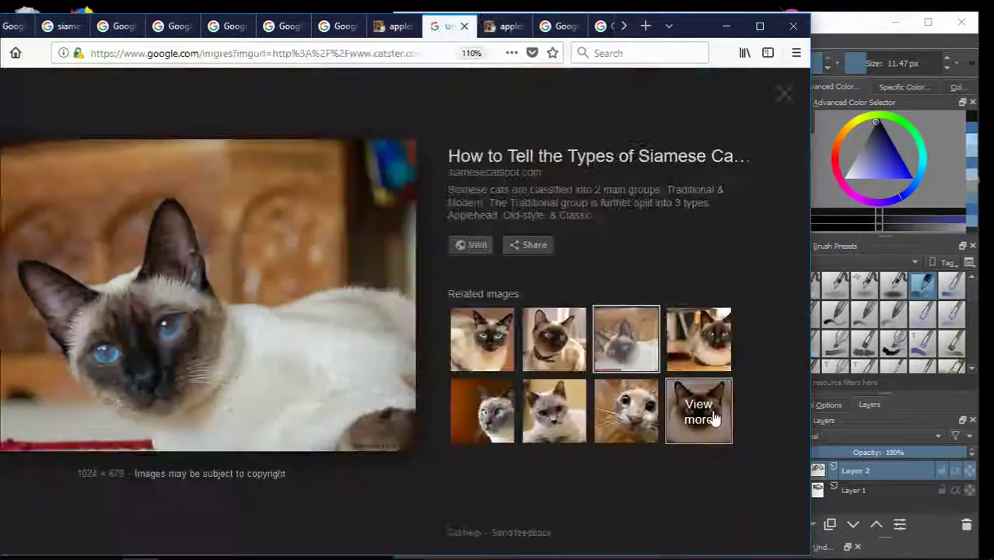
{"action": "left_click", "coordinate": [699, 410]}
{"action": "right_click", "coordinate": [206, 180]}
{"action": "left_click", "coordinate": [280, 307]}
Step back through the reference tabs, including cat-siamese1, to the first image viewer tab.
{"action": "left_click", "coordinate": [449, 26]}
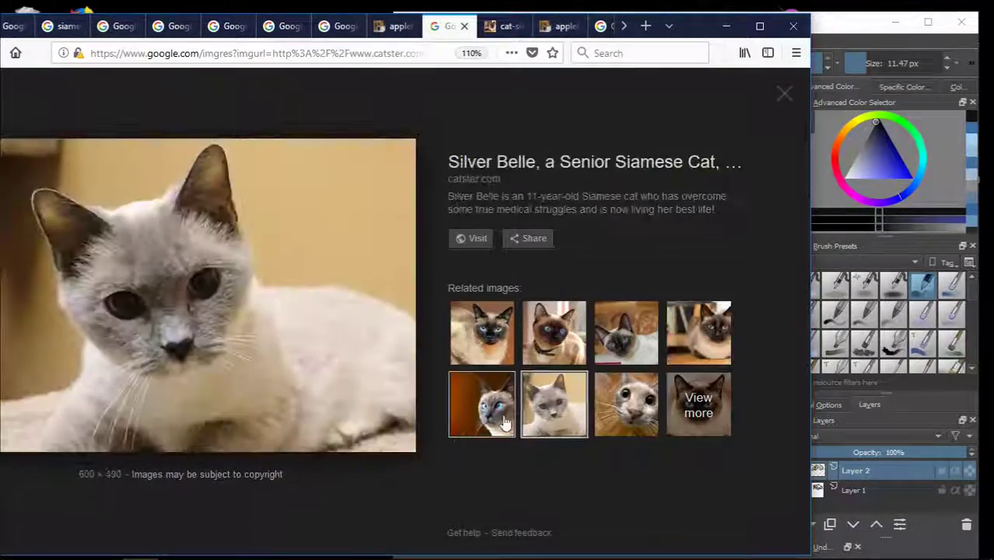
{"action": "left_click", "coordinate": [391, 27]}
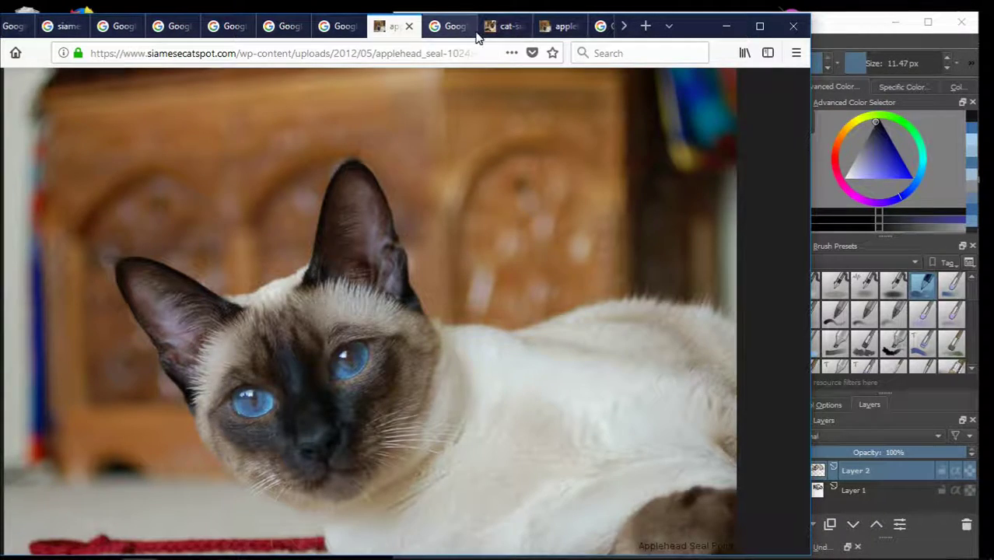
{"action": "left_click", "coordinate": [450, 26]}
{"action": "left_click", "coordinate": [498, 27]}
{"action": "left_click", "coordinate": [284, 26]}
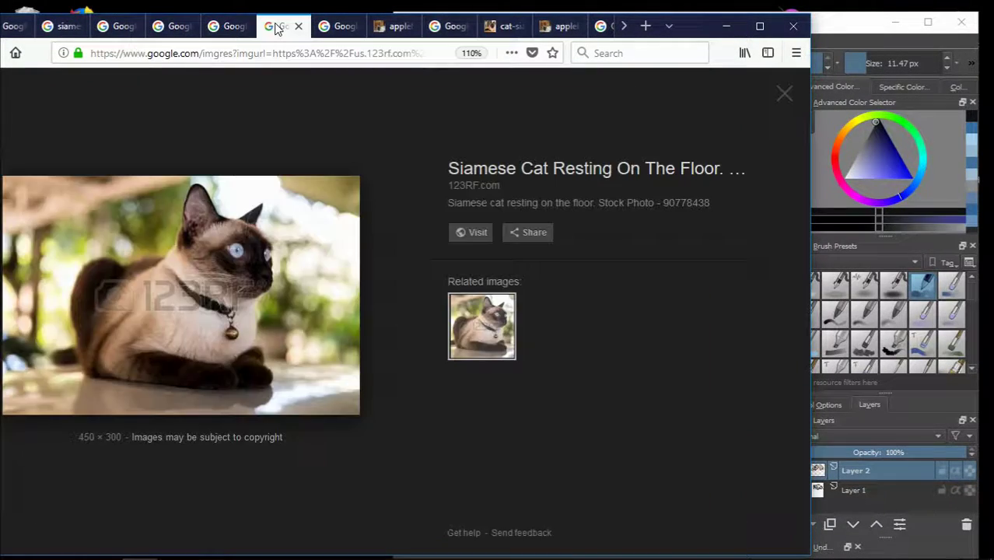
{"action": "left_click", "coordinate": [231, 26]}
{"action": "left_click", "coordinate": [177, 25]}
{"action": "left_click", "coordinate": [125, 27]}
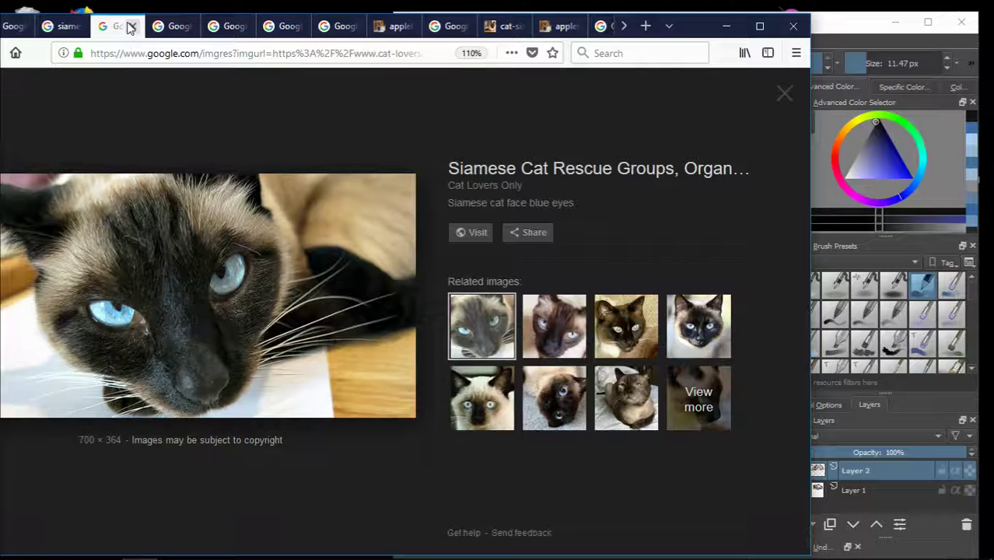
Close the image viewer tab, search 'siamese cat face', open a close-up and return to Krita.
{"action": "left_click", "coordinate": [130, 28]}
{"action": "left_click", "coordinate": [66, 25]}
{"action": "left_click", "coordinate": [209, 115]}
{"action": "key", "text": "BackSpace"}
{"action": "key", "text": "BackSpace"}
{"action": "key", "text": "BackSpace"}
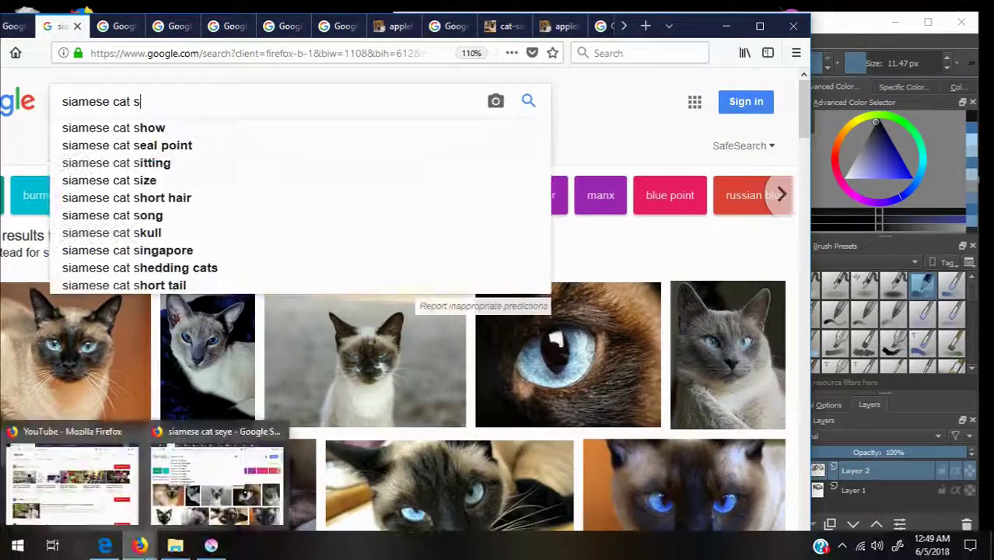
{"action": "key", "text": "BackSpace"}
{"action": "type", "text": "face"}
{"action": "key", "text": "Return"}
{"action": "scroll", "coordinate": [389, 311], "scroll_direction": "down", "scroll_amount": 5}
{"action": "scroll", "coordinate": [389, 311], "scroll_direction": "down", "scroll_amount": 5}
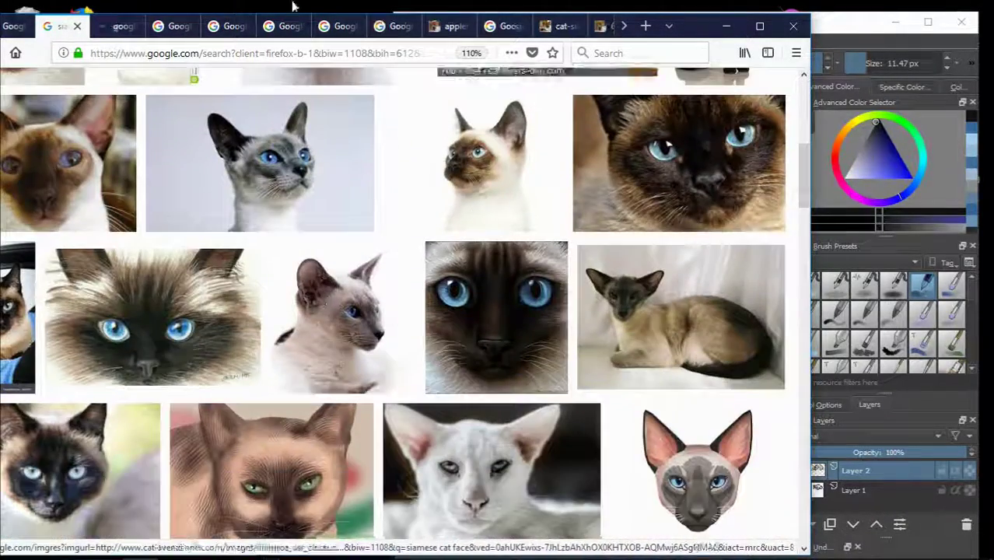
{"action": "left_click", "coordinate": [120, 26]}
{"action": "key", "text": "alt+Tab"}
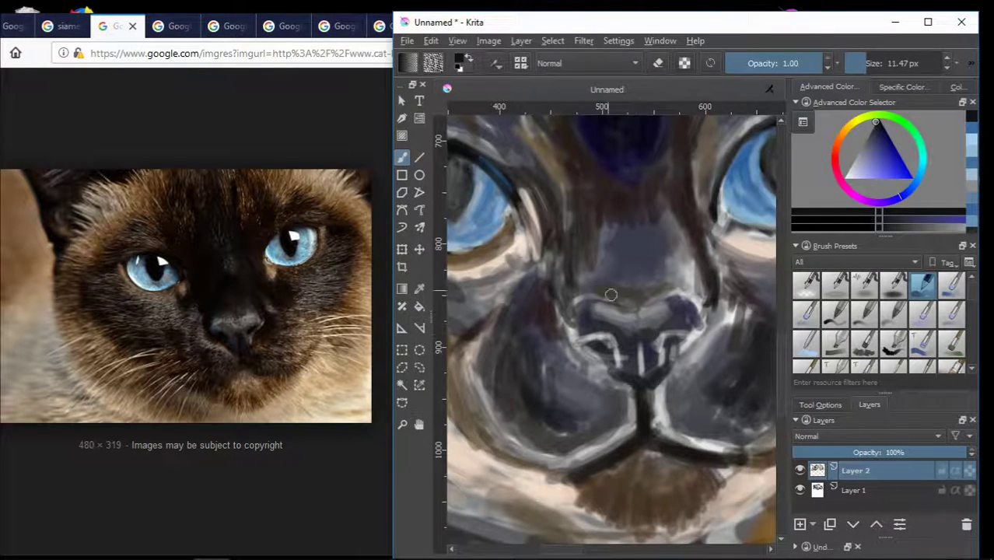
Shrink the brush and stroke the nose edge in sampled dark blue-grey, then sample lighter blue and dark brown.
{"action": "scroll", "coordinate": [610, 294], "scroll_direction": "up", "scroll_amount": 1, "text": "ctrl"}
{"action": "key", "text": "["}
{"action": "key", "text": "["}
{"action": "key", "text": "["}
{"action": "left_click", "coordinate": [614, 398], "text": "ctrl"}
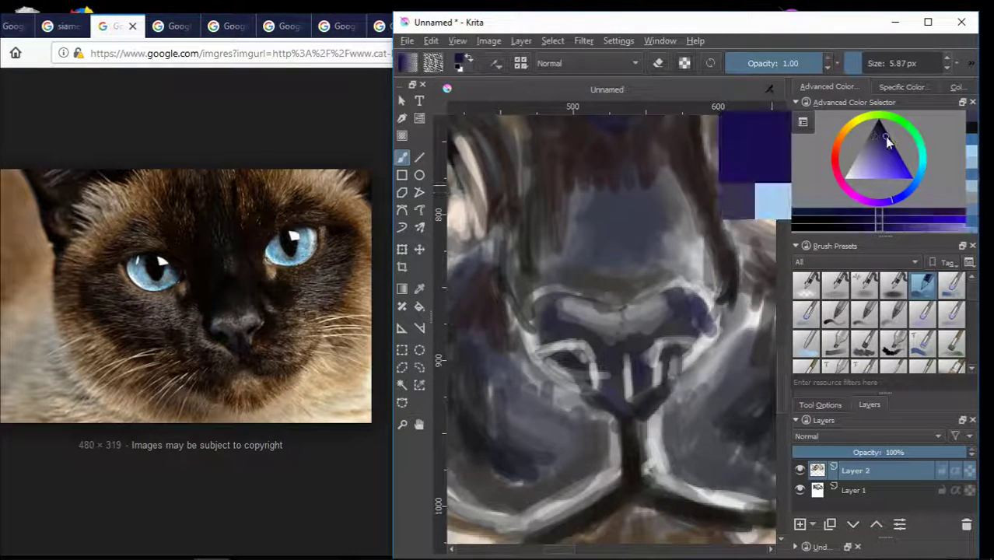
{"action": "left_click", "coordinate": [606, 398], "text": "ctrl"}
{"action": "left_click", "coordinate": [611, 403], "text": "ctrl"}
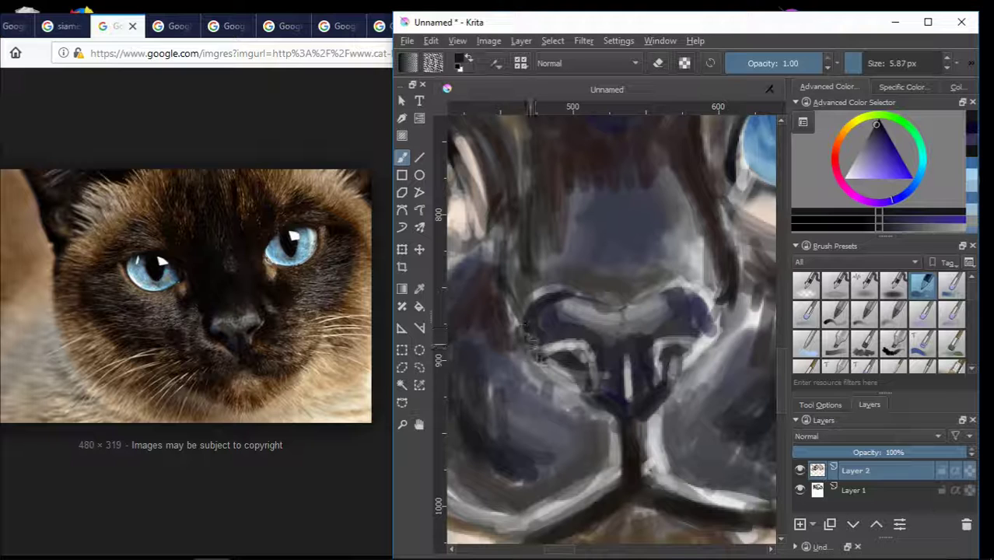
{"action": "left_click", "coordinate": [580, 370], "text": "ctrl"}
{"action": "left_click_drag", "start_coordinate": [552, 348], "coordinate": [580, 373]}
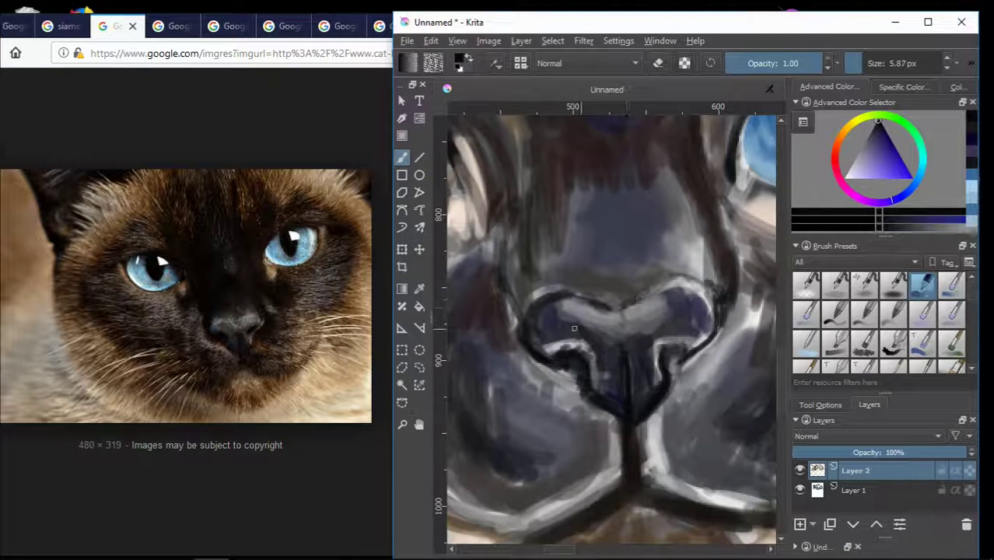
{"action": "left_click", "coordinate": [664, 300], "text": "ctrl"}
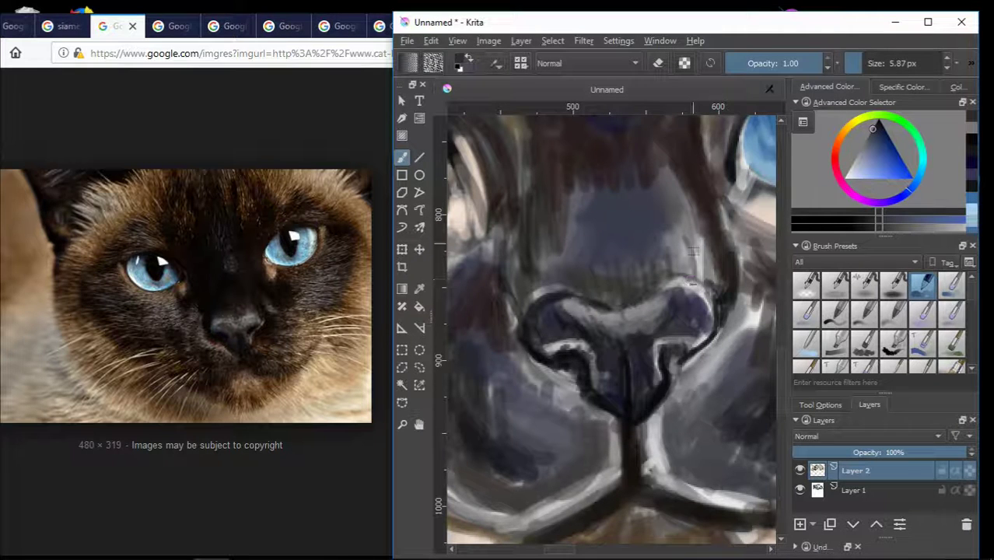
{"action": "left_click", "coordinate": [516, 305], "text": "ctrl"}
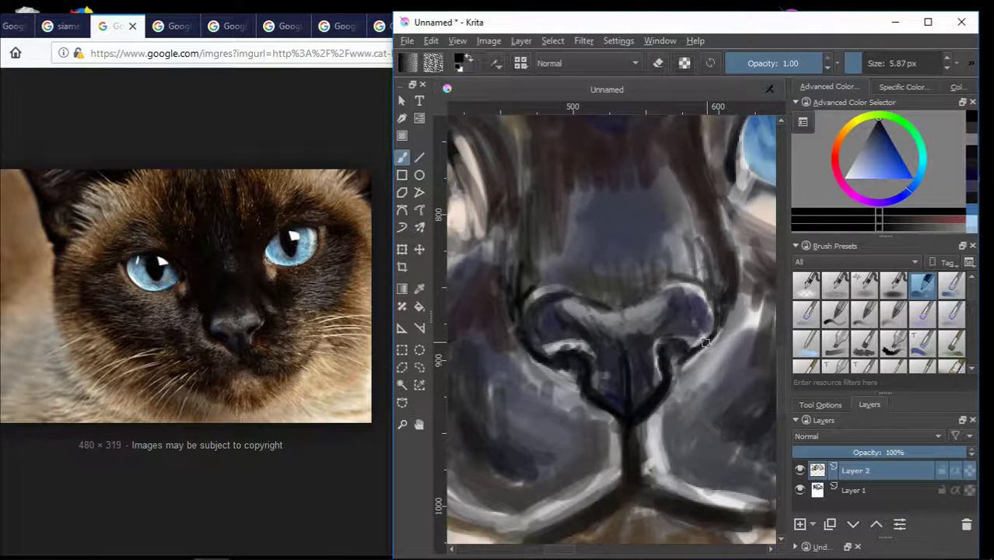
{"action": "scroll", "coordinate": [705, 342], "scroll_direction": "down", "scroll_amount": 5}
{"action": "scroll", "coordinate": [676, 326], "scroll_direction": "up", "scroll_amount": 5}
{"action": "scroll", "coordinate": [647, 319], "scroll_direction": "down", "scroll_amount": 1}
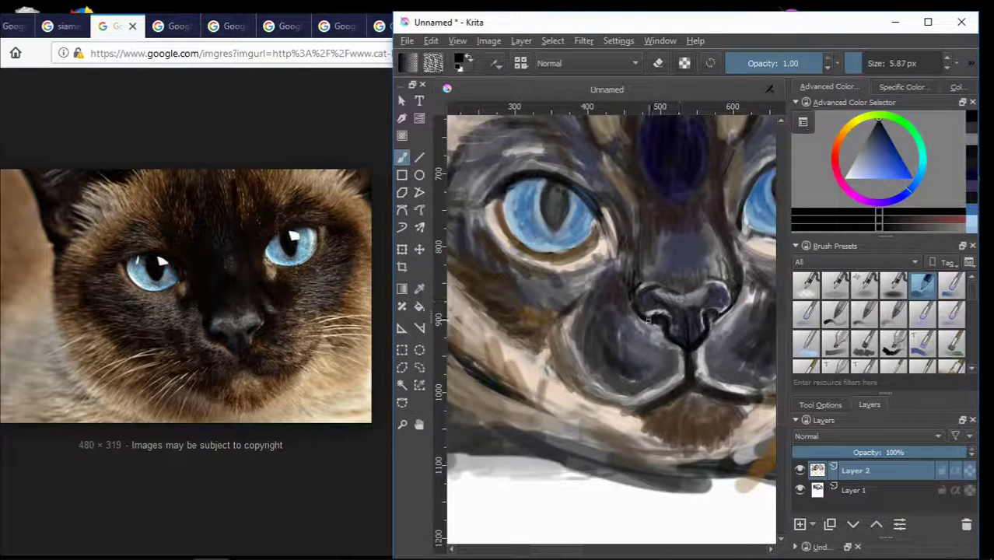
Add a dark blue-grey mark beside the nose, enlarge the brush to 8.4 px, sample eyelid brown.
{"action": "left_click", "coordinate": [872, 160]}
{"action": "scroll", "coordinate": [606, 334], "scroll_direction": "up", "scroll_amount": 2}
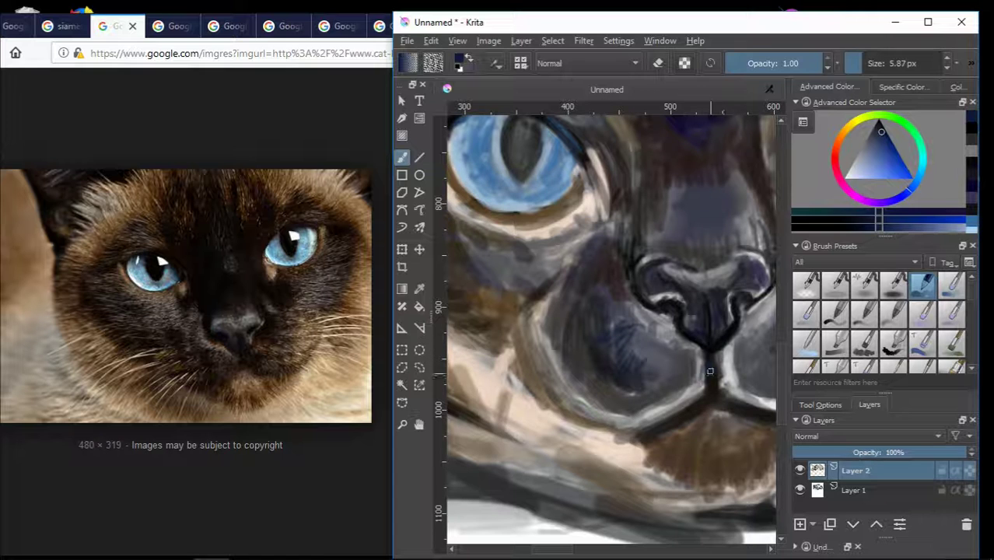
{"action": "left_click", "coordinate": [698, 399], "text": "ctrl"}
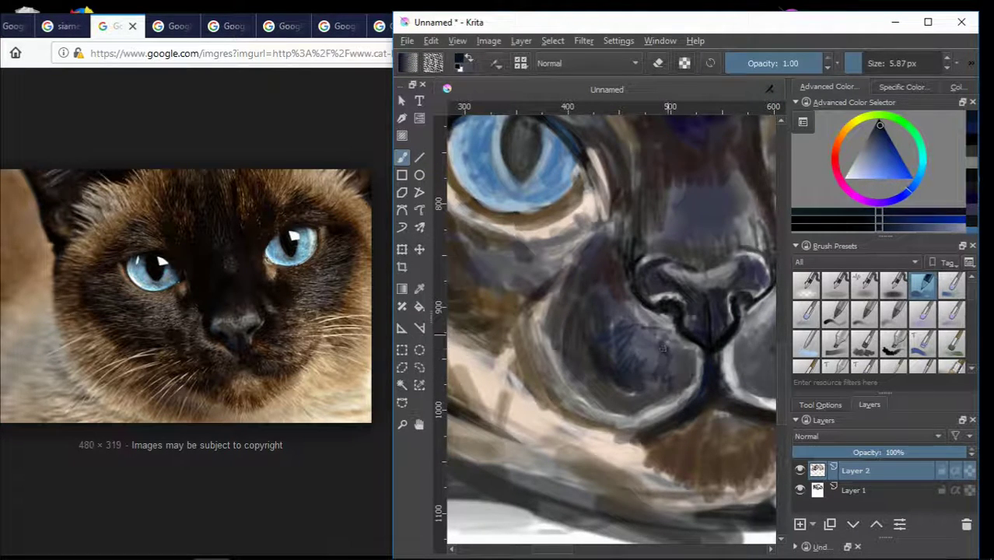
{"action": "left_click", "coordinate": [558, 329], "text": "ctrl"}
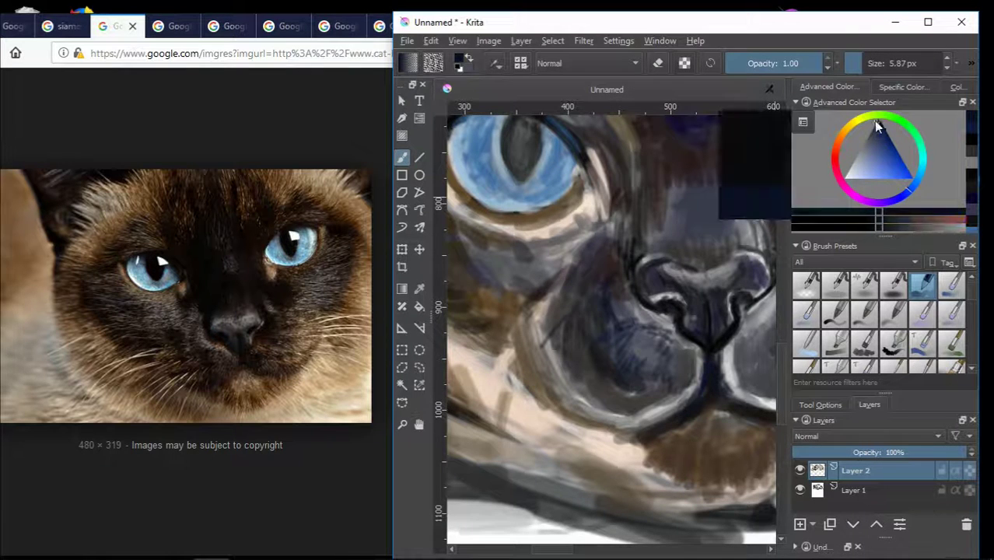
{"action": "left_click", "coordinate": [554, 299], "text": "ctrl"}
{"action": "left_click_drag", "start_coordinate": [537, 292], "coordinate": [551, 283]}
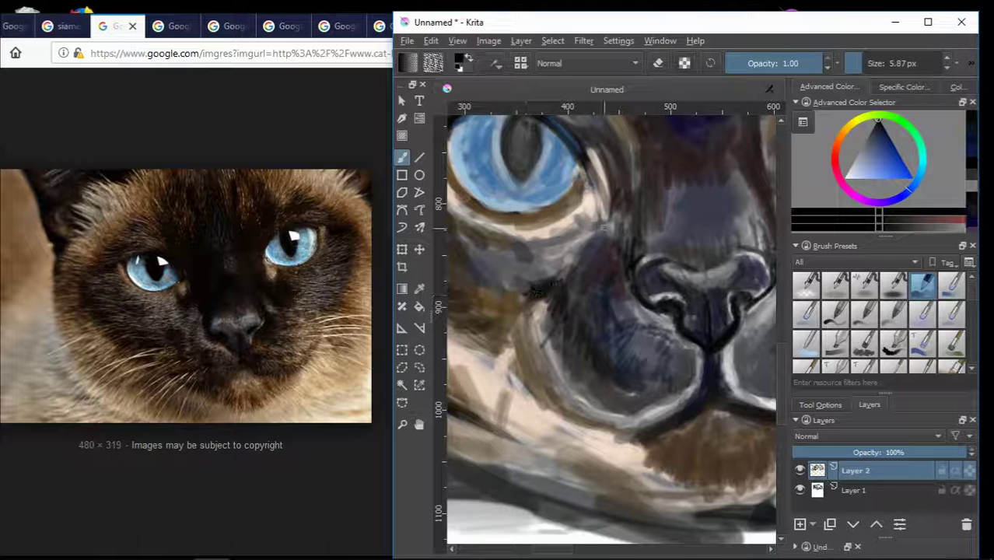
{"action": "left_click_drag", "start_coordinate": [644, 206], "coordinate": [692, 170]}
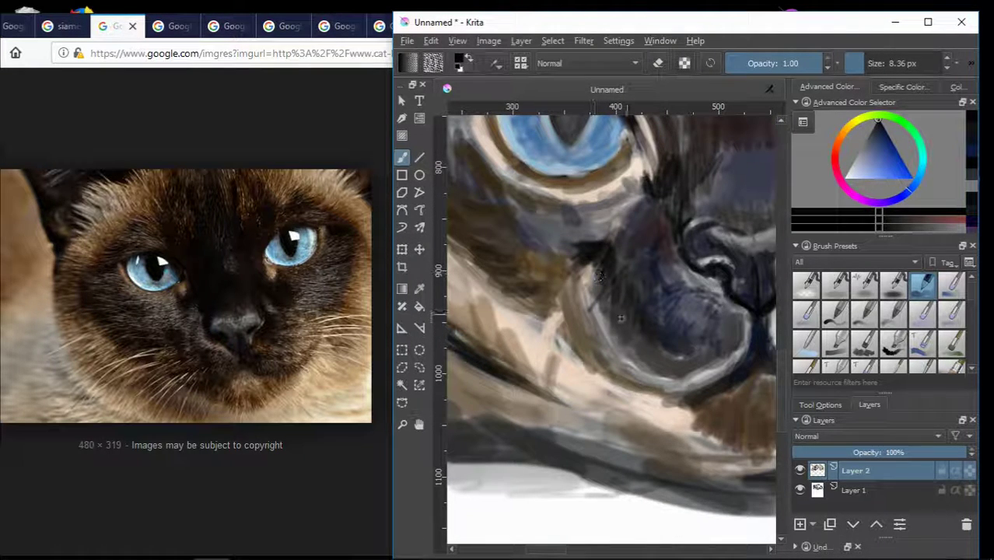
{"action": "scroll", "coordinate": [646, 334], "scroll_direction": "down", "scroll_amount": 4}
{"action": "scroll", "coordinate": [632, 183], "scroll_direction": "up", "scroll_amount": 3}
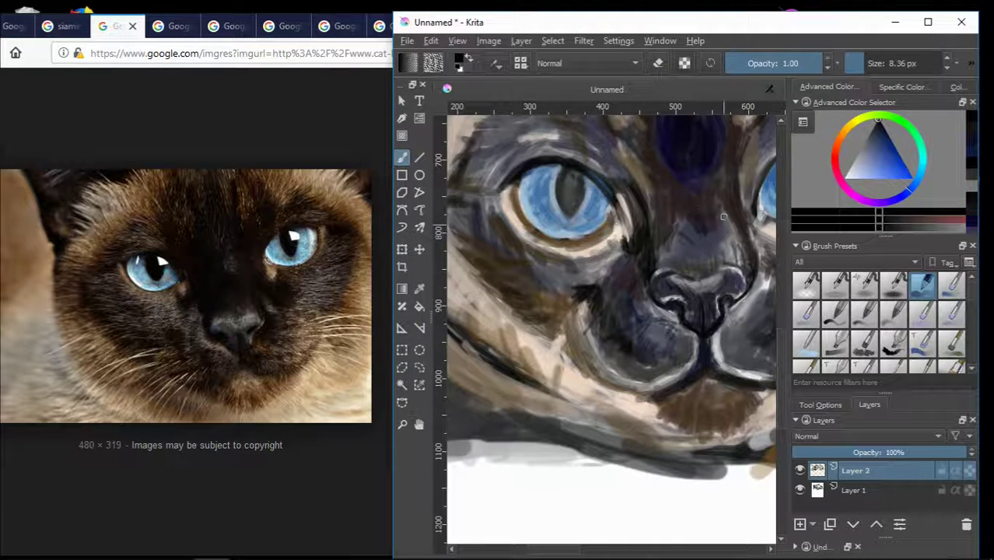
{"action": "scroll", "coordinate": [478, 196], "scroll_direction": "up", "scroll_amount": 2}
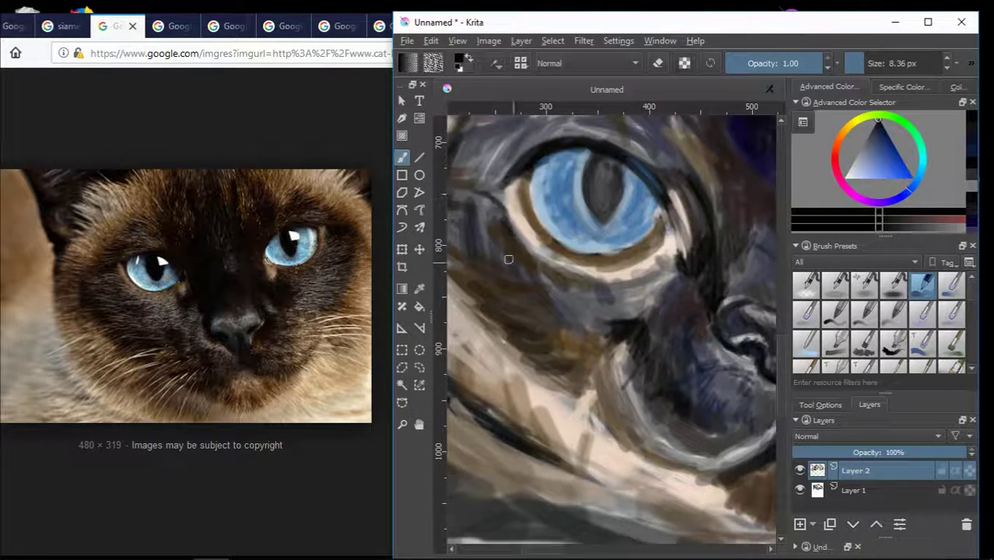
{"action": "left_click", "coordinate": [650, 259], "text": "ctrl"}
Paint a tan stroke along the iris rim and sample light and darker iris blues.
{"action": "scroll", "coordinate": [637, 263], "scroll_direction": "down", "scroll_amount": 2}
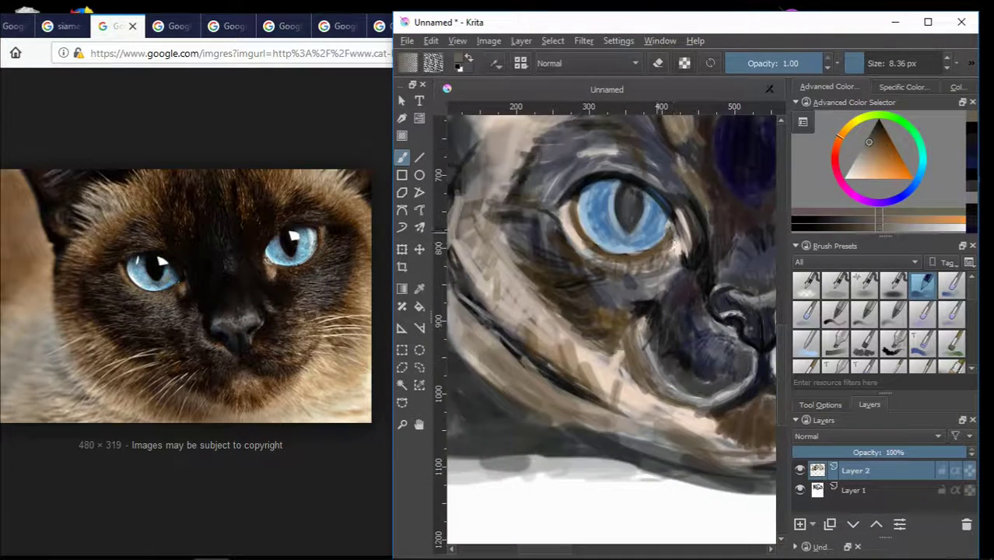
{"action": "scroll", "coordinate": [636, 262], "scroll_direction": "down", "scroll_amount": 2}
{"action": "scroll", "coordinate": [652, 207], "scroll_direction": "up", "scroll_amount": 5}
{"action": "left_click", "coordinate": [650, 249], "text": "ctrl"}
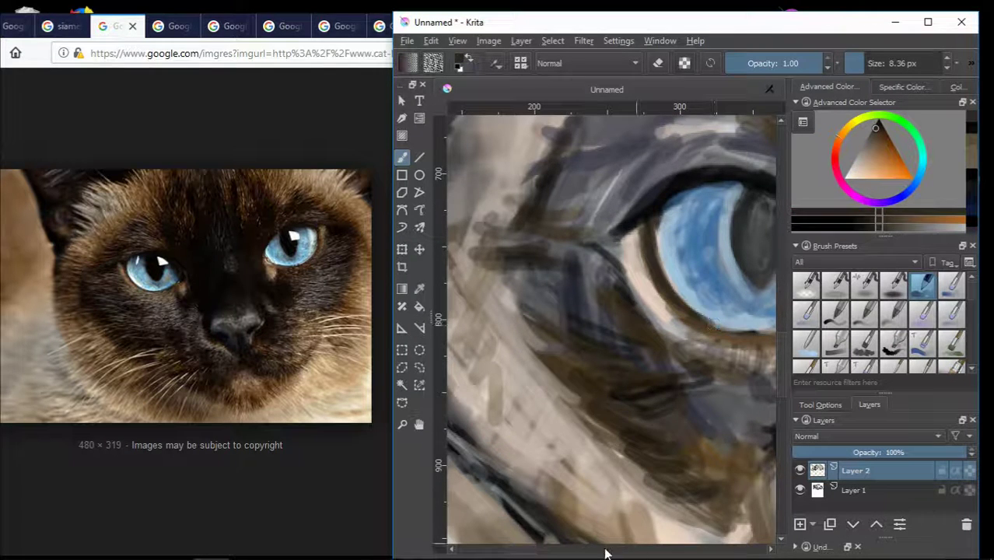
{"action": "scroll", "coordinate": [529, 549], "scroll_direction": "right", "scroll_amount": 3}
{"action": "left_click_drag", "start_coordinate": [636, 336], "coordinate": [685, 314]}
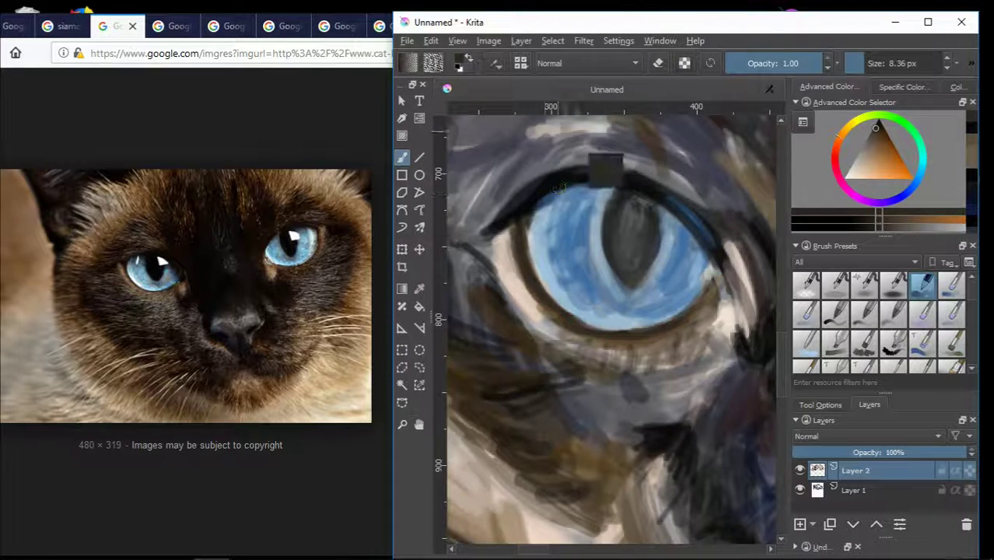
{"action": "left_click", "coordinate": [511, 179], "text": "ctrl"}
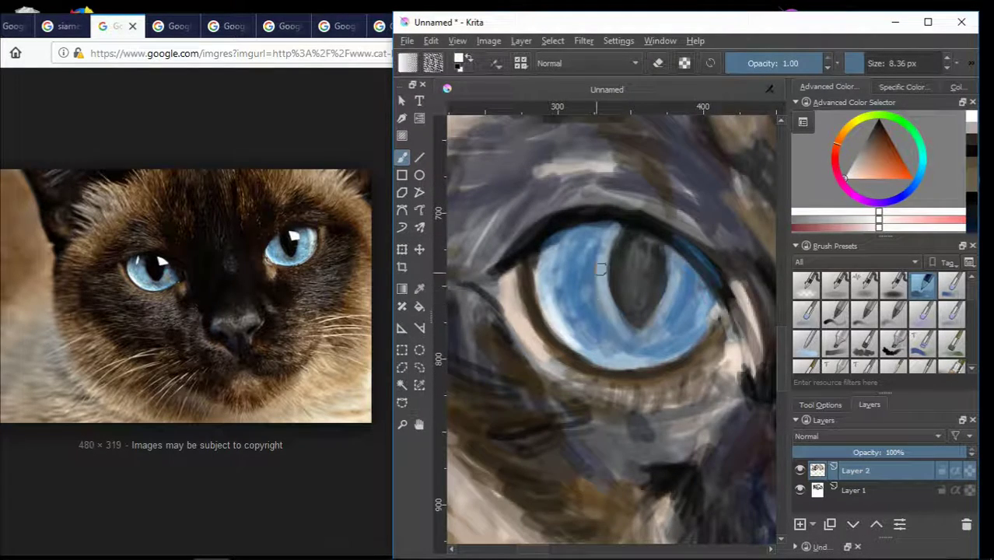
{"action": "scroll", "coordinate": [607, 249], "scroll_direction": "down", "scroll_amount": 3}
{"action": "left_click", "coordinate": [669, 322], "text": "ctrl"}
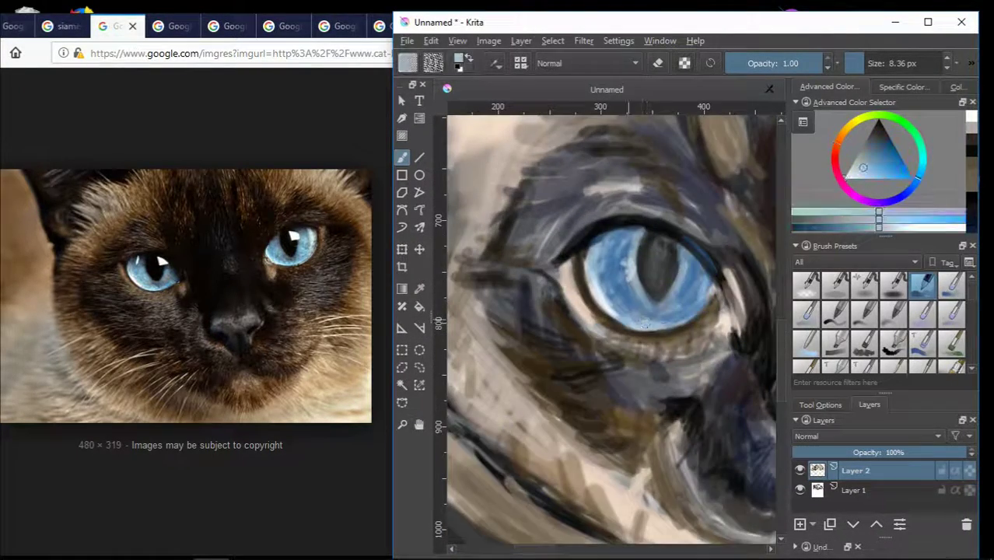
{"action": "left_click", "coordinate": [676, 314], "text": "ctrl"}
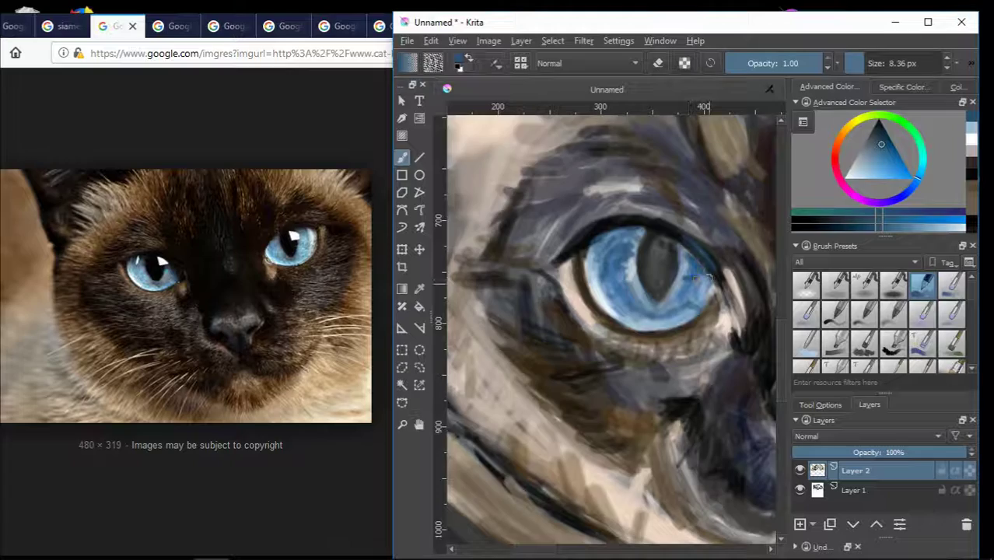
Add dark brown strokes beside the nose, below the eye and around the eye corner.
{"action": "left_click_drag", "start_coordinate": [708, 277], "coordinate": [843, 285]}
{"action": "left_click", "coordinate": [853, 132]}
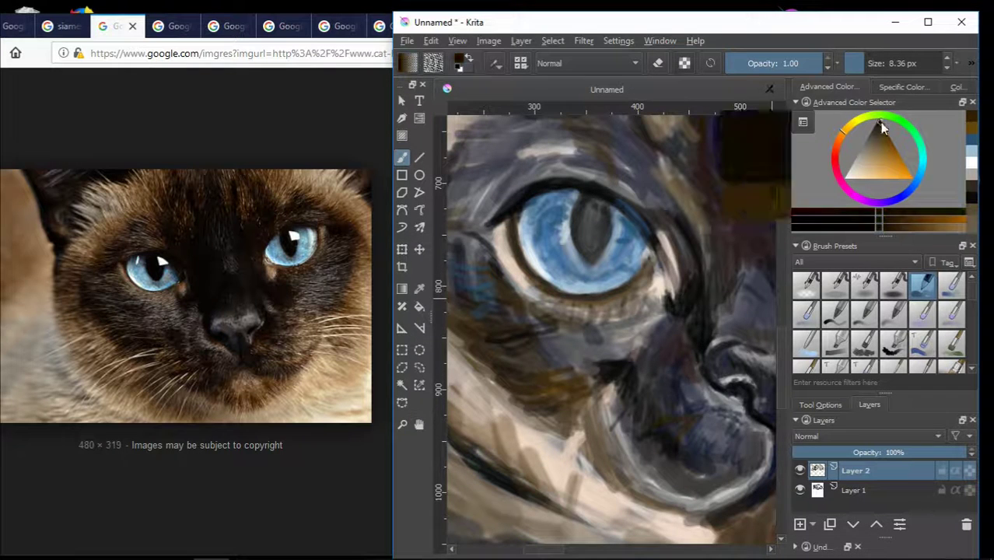
{"action": "left_click_drag", "start_coordinate": [662, 422], "coordinate": [697, 422]}
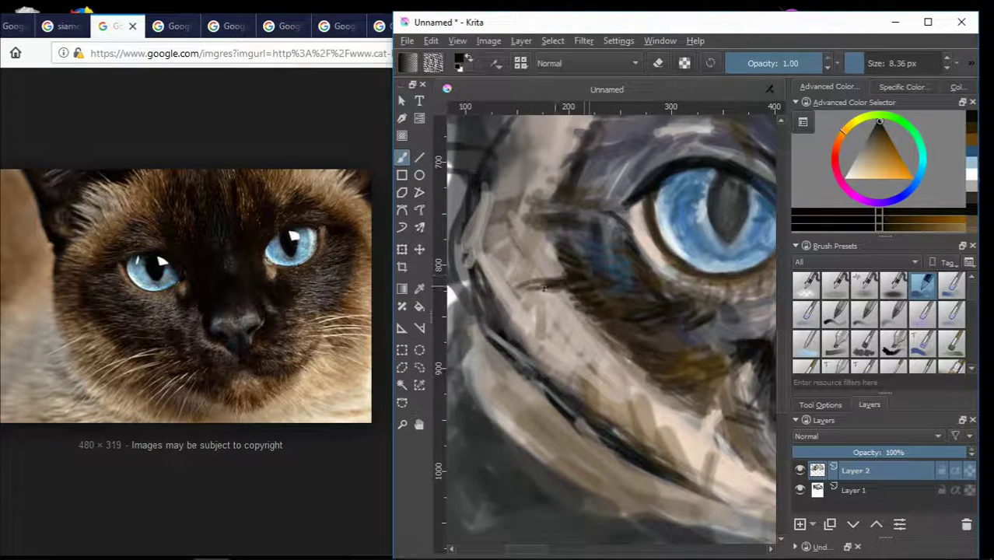
{"action": "left_click_drag", "start_coordinate": [660, 350], "coordinate": [627, 350]}
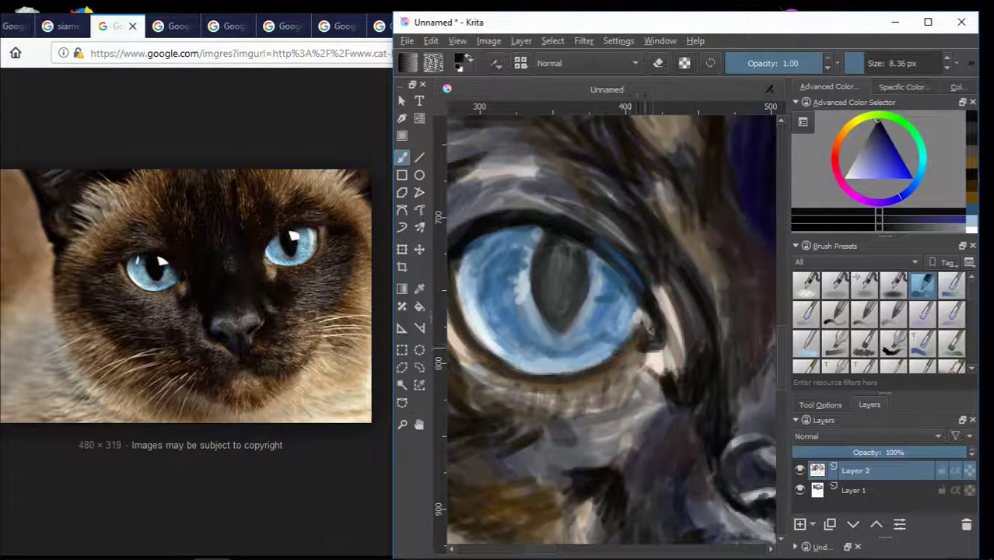
{"action": "left_click_drag", "start_coordinate": [650, 330], "coordinate": [653, 301]}
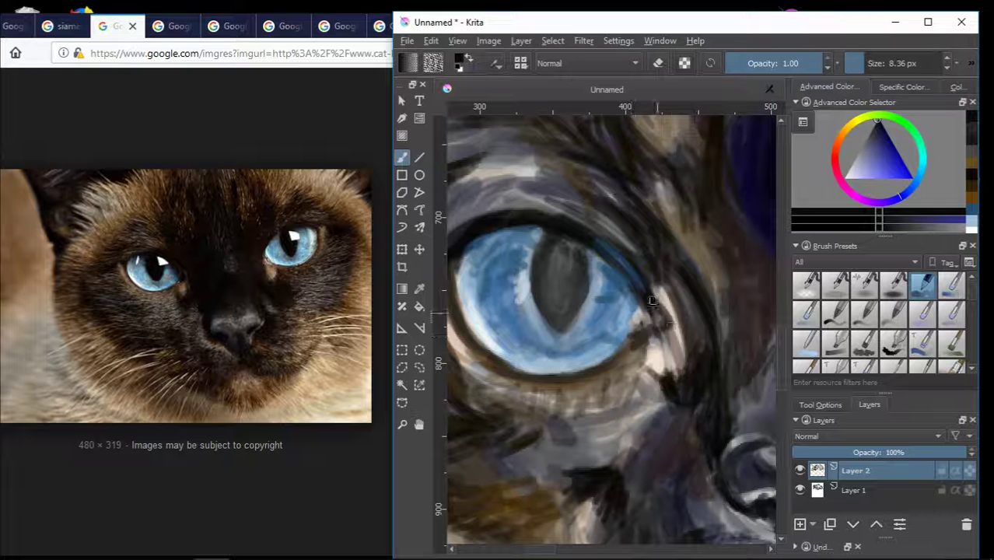
Dab light blue on the iris and darken its right edge and corner with dark purple.
{"action": "left_click", "coordinate": [612, 346], "text": "ctrl"}
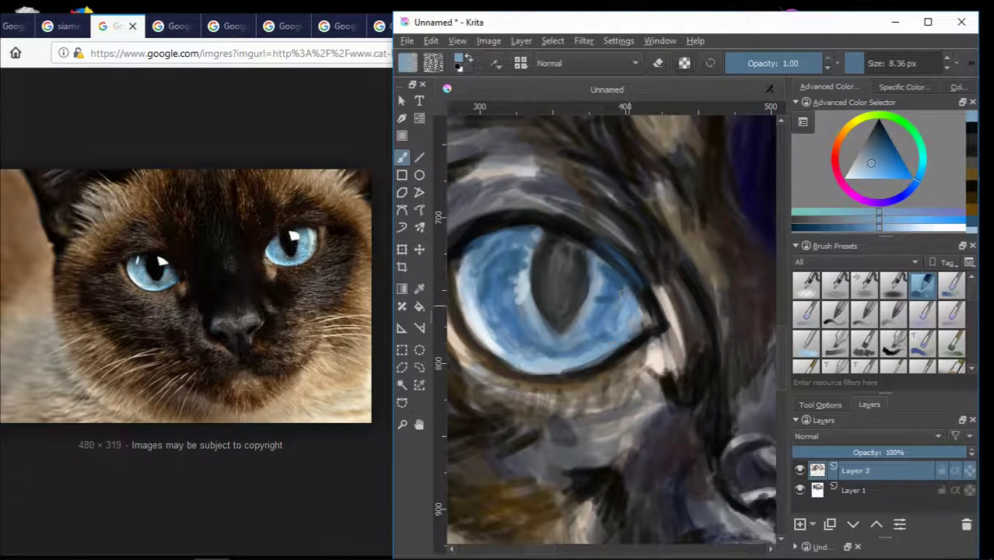
{"action": "left_click", "coordinate": [661, 229], "text": "ctrl"}
{"action": "left_click_drag", "start_coordinate": [630, 279], "coordinate": [634, 323]}
{"action": "left_click", "coordinate": [657, 280], "text": "ctrl"}
{"action": "left_click", "coordinate": [637, 273], "text": "ctrl"}
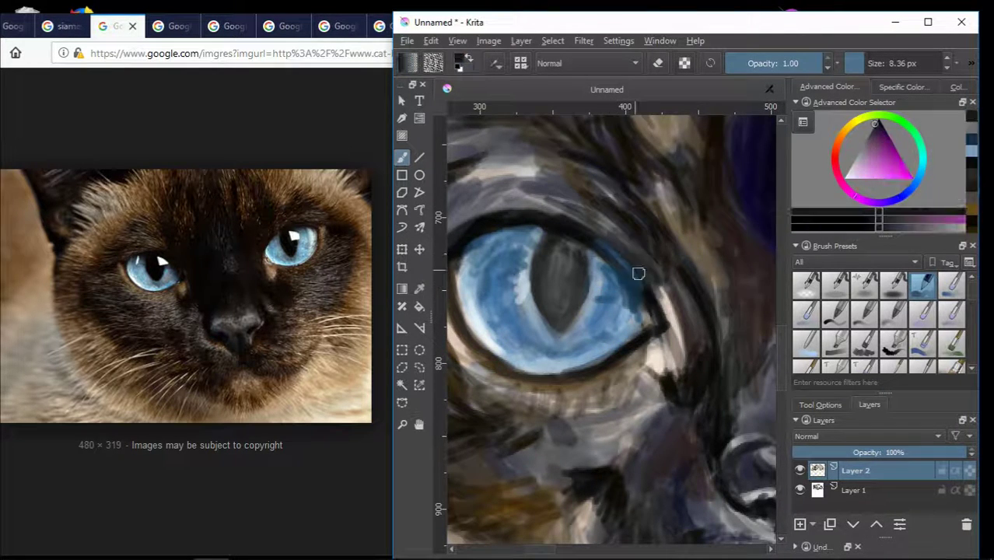
{"action": "left_click_drag", "start_coordinate": [638, 274], "coordinate": [680, 312]}
{"action": "scroll", "coordinate": [670, 380], "scroll_direction": "down", "scroll_amount": 3}
{"action": "scroll", "coordinate": [619, 298], "scroll_direction": "up", "scroll_amount": 3}
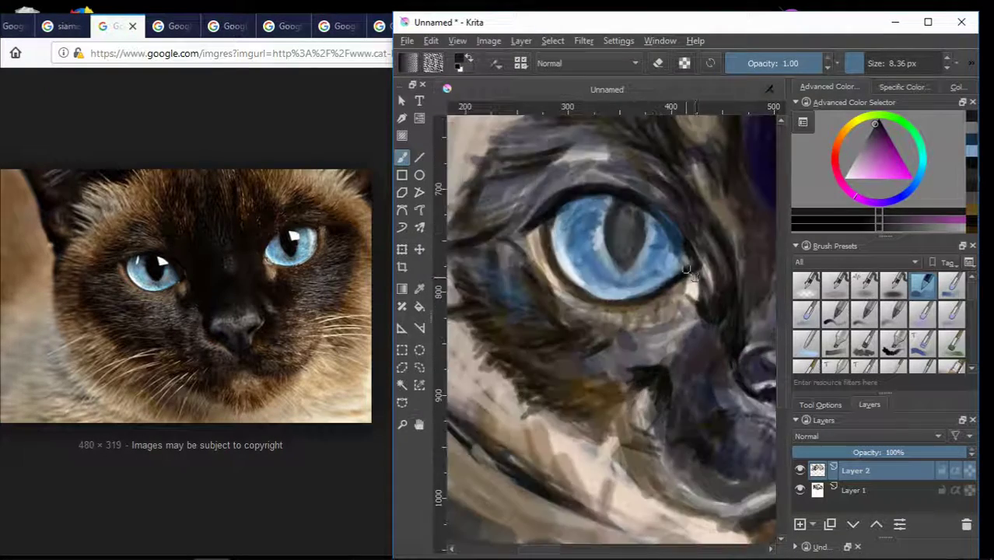
{"action": "left_click", "coordinate": [619, 297], "text": "ctrl"}
{"action": "scroll", "coordinate": [619, 297], "scroll_direction": "down", "scroll_amount": 1}
Pick a very dark colour and enlarge the brush to about 14 px.
{"action": "scroll", "coordinate": [619, 297], "scroll_direction": "down", "scroll_amount": 2}
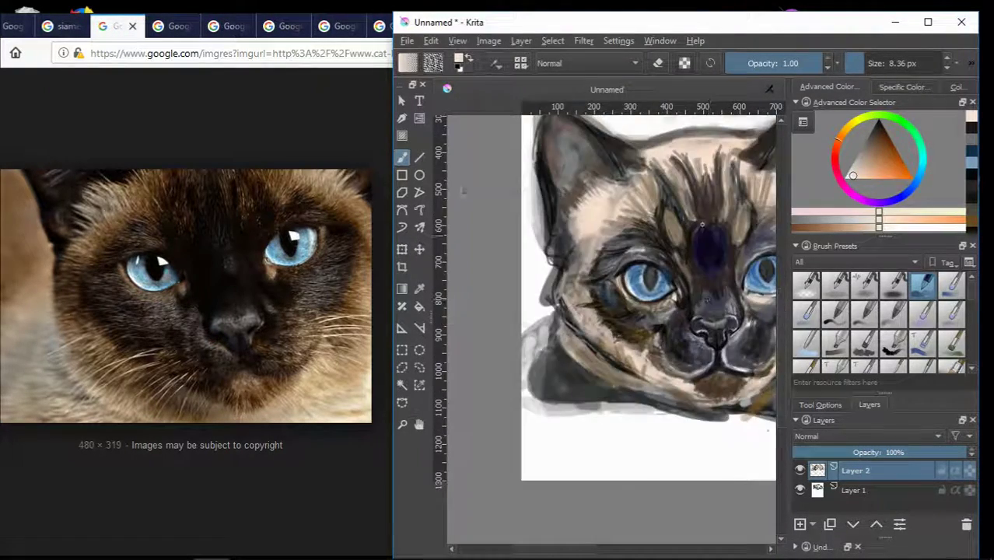
{"action": "scroll", "coordinate": [619, 297], "scroll_direction": "up", "scroll_amount": 3}
{"action": "left_click", "coordinate": [626, 298], "text": "ctrl"}
{"action": "scroll", "coordinate": [656, 306], "scroll_direction": "down", "scroll_amount": 3}
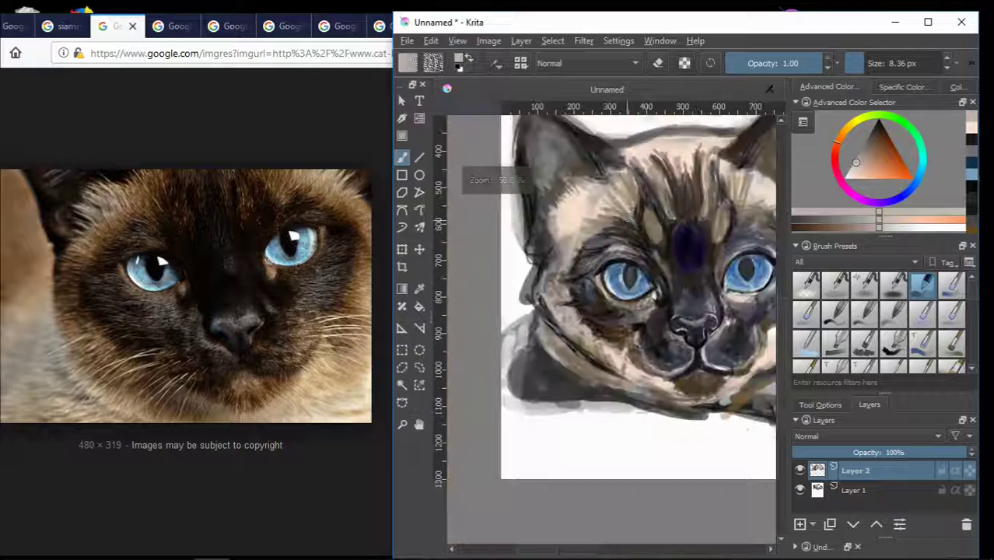
{"action": "scroll", "coordinate": [608, 438], "scroll_direction": "down", "scroll_amount": 1}
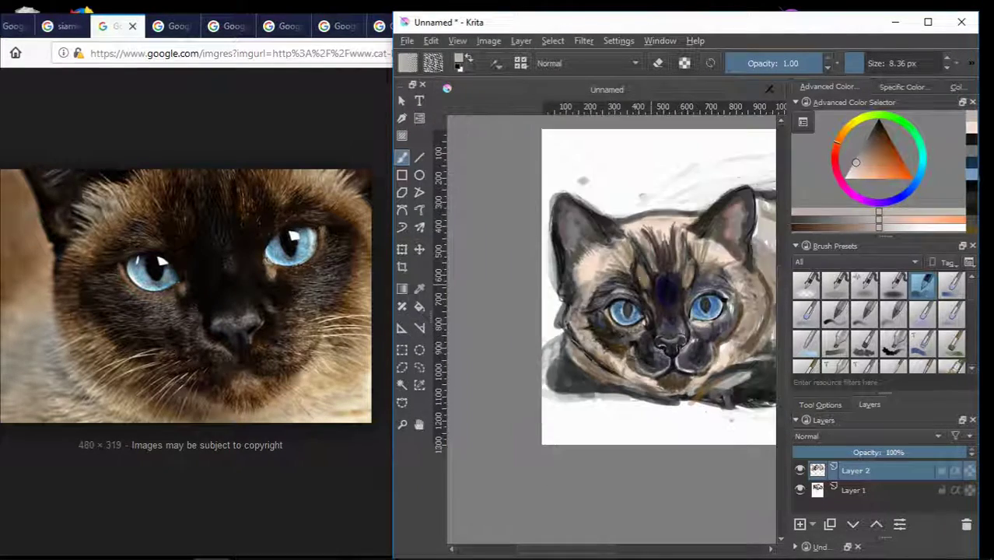
{"action": "scroll", "coordinate": [622, 287], "scroll_direction": "up", "scroll_amount": 3}
{"action": "scroll", "coordinate": [622, 287], "scroll_direction": "down", "scroll_amount": 3}
{"action": "scroll", "coordinate": [549, 297], "scroll_direction": "up", "scroll_amount": 2}
{"action": "left_click", "coordinate": [625, 303], "text": "ctrl"}
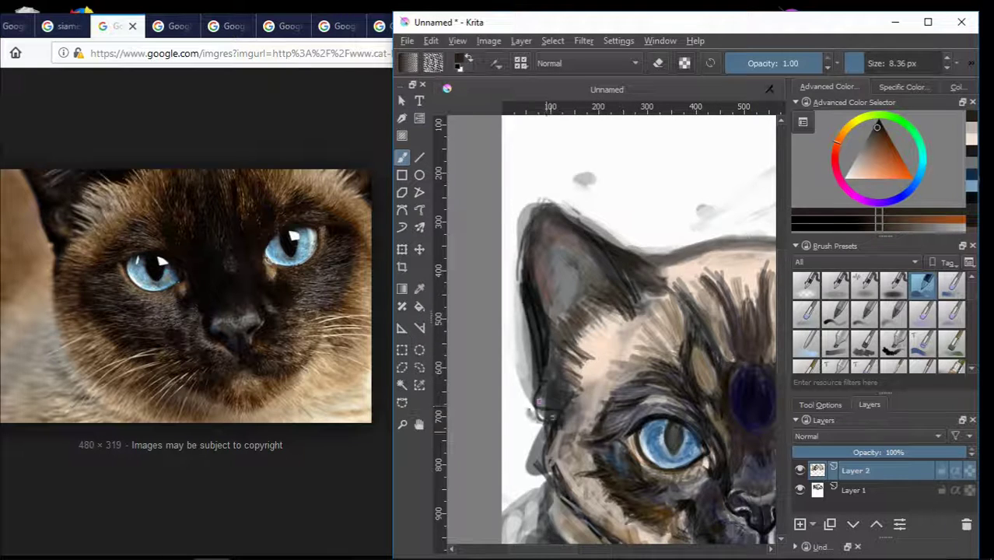
{"action": "scroll", "coordinate": [539, 402], "scroll_direction": "down", "scroll_amount": 2}
{"action": "key", "text": "]"}
{"action": "scroll", "coordinate": [529, 350], "scroll_direction": "up", "scroll_amount": 2}
{"action": "scroll", "coordinate": [517, 311], "scroll_direction": "up", "scroll_amount": 2}
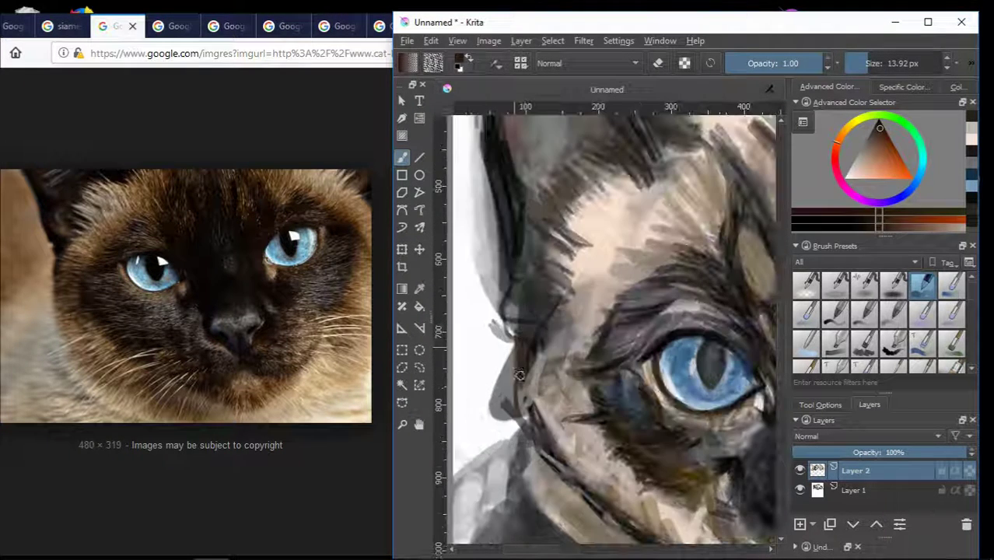
Paint dark and near-white strokes along the base and inner edge of the cat's left ear.
{"action": "left_click", "coordinate": [512, 296], "text": "ctrl"}
{"action": "left_click_drag", "start_coordinate": [514, 327], "coordinate": [504, 257]}
{"action": "left_click", "coordinate": [497, 334], "text": "ctrl"}
{"action": "left_click_drag", "start_coordinate": [509, 333], "coordinate": [502, 274]}
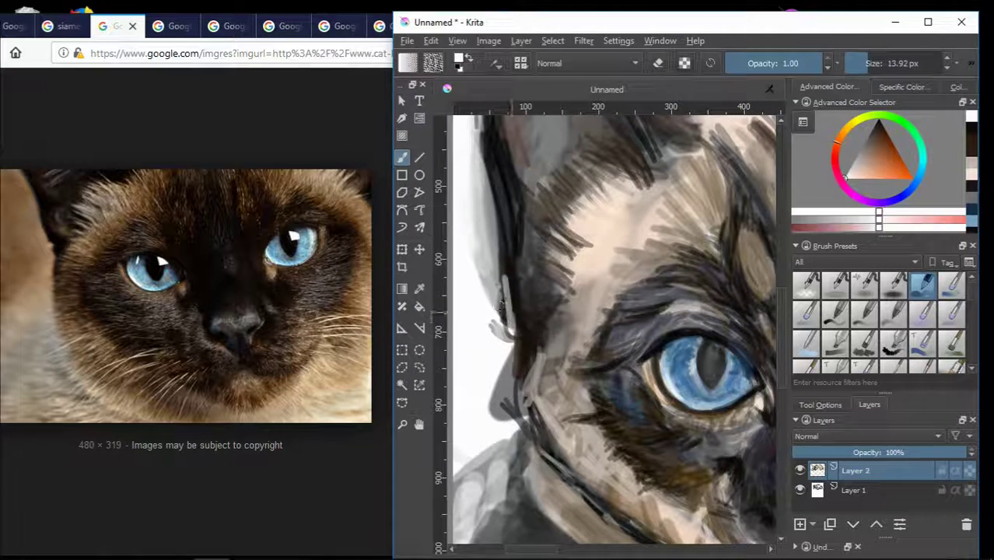
{"action": "scroll", "coordinate": [614, 327], "scroll_direction": "down", "scroll_amount": 2}
{"action": "scroll", "coordinate": [614, 327], "scroll_direction": "up", "scroll_amount": 1}
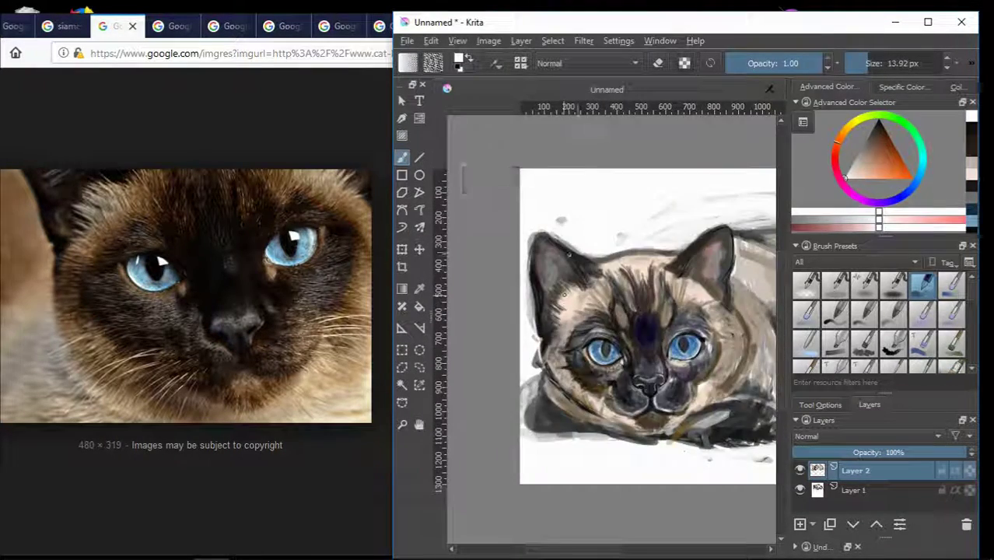
{"action": "scroll", "coordinate": [614, 327], "scroll_direction": "up", "scroll_amount": 2}
{"action": "left_click", "coordinate": [879, 131]}
{"action": "left_click", "coordinate": [877, 122]}
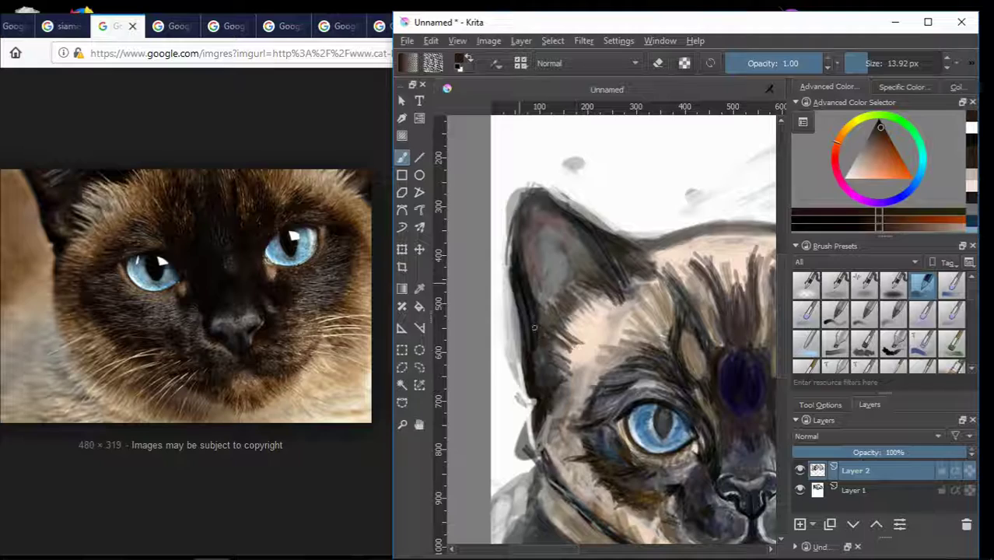
{"action": "mouse_move", "coordinate": [518, 257]}
{"action": "left_mouse_down"}
{"action": "mouse_move", "coordinate": [567, 225]}
{"action": "mouse_move", "coordinate": [605, 232]}
{"action": "left_mouse_up"}
{"action": "scroll", "coordinate": [614, 230], "scroll_direction": "down", "scroll_amount": 2}
{"action": "scroll", "coordinate": [614, 230], "scroll_direction": "up", "scroll_amount": 3}
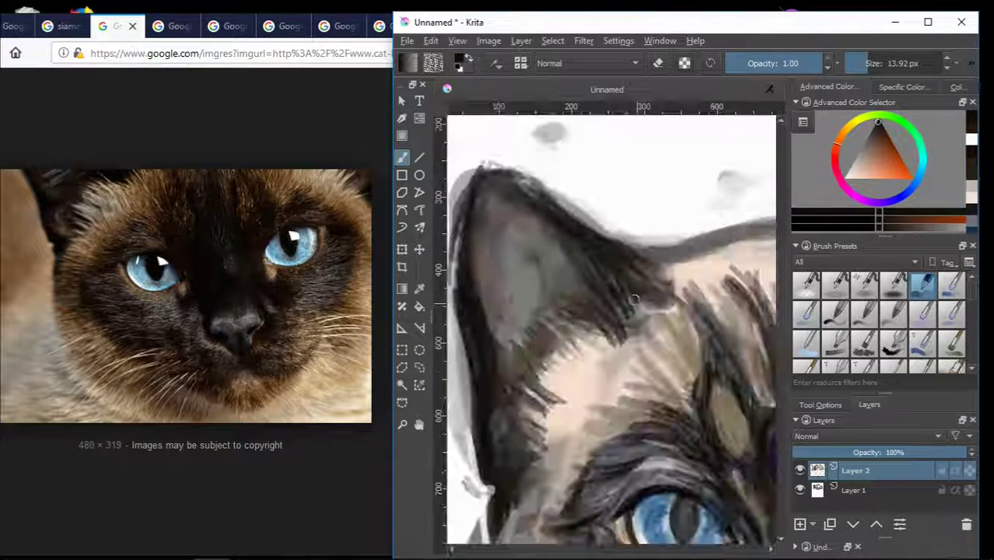
{"action": "left_click_drag", "start_coordinate": [504, 170], "coordinate": [591, 243]}
{"action": "scroll", "coordinate": [591, 244], "scroll_direction": "up", "scroll_amount": 2}
{"action": "mouse_move", "coordinate": [544, 315]}
{"action": "left_mouse_down"}
{"action": "mouse_move", "coordinate": [539, 356]}
{"action": "mouse_move", "coordinate": [668, 264]}
{"action": "mouse_move", "coordinate": [685, 204]}
{"action": "left_mouse_up"}
{"action": "scroll", "coordinate": [684, 204], "scroll_direction": "down", "scroll_amount": 3}
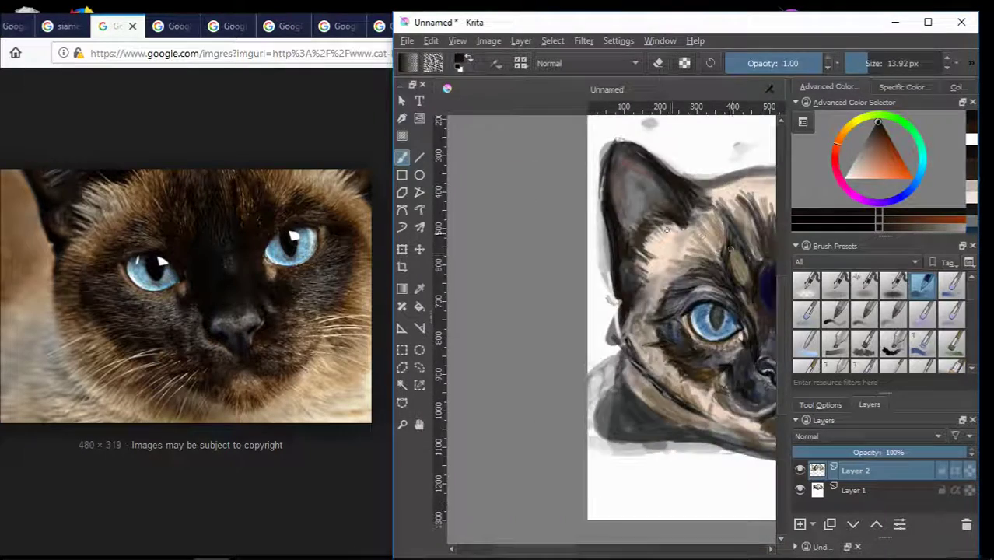
{"action": "scroll", "coordinate": [657, 220], "scroll_direction": "up", "scroll_amount": 2}
Pick a lighter tan and bring the whole cat painting back into view.
{"action": "left_click", "coordinate": [657, 220], "text": "ctrl"}
{"action": "scroll", "coordinate": [661, 234], "scroll_direction": "down", "scroll_amount": 3}
{"action": "scroll", "coordinate": [669, 262], "scroll_direction": "up", "scroll_amount": 4}
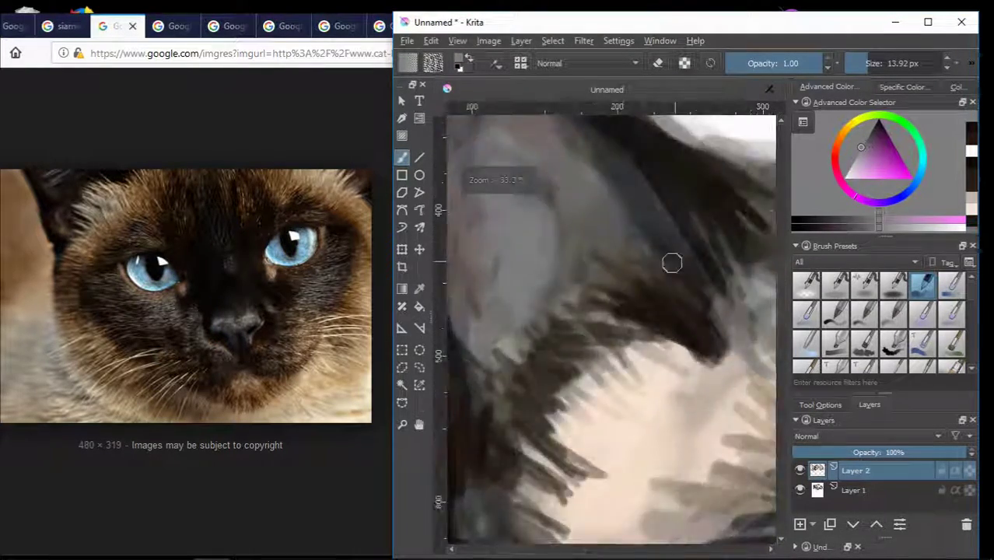
{"action": "scroll", "coordinate": [622, 303], "scroll_direction": "down", "scroll_amount": 1}
{"action": "scroll", "coordinate": [653, 319], "scroll_direction": "down", "scroll_amount": 3}
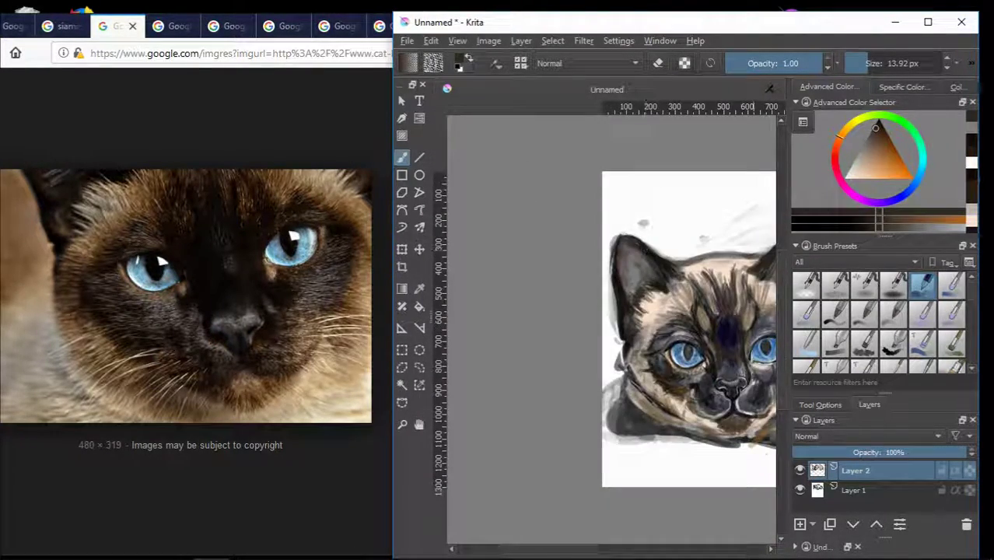
{"action": "left_click_drag", "start_coordinate": [577, 549], "coordinate": [614, 544]}
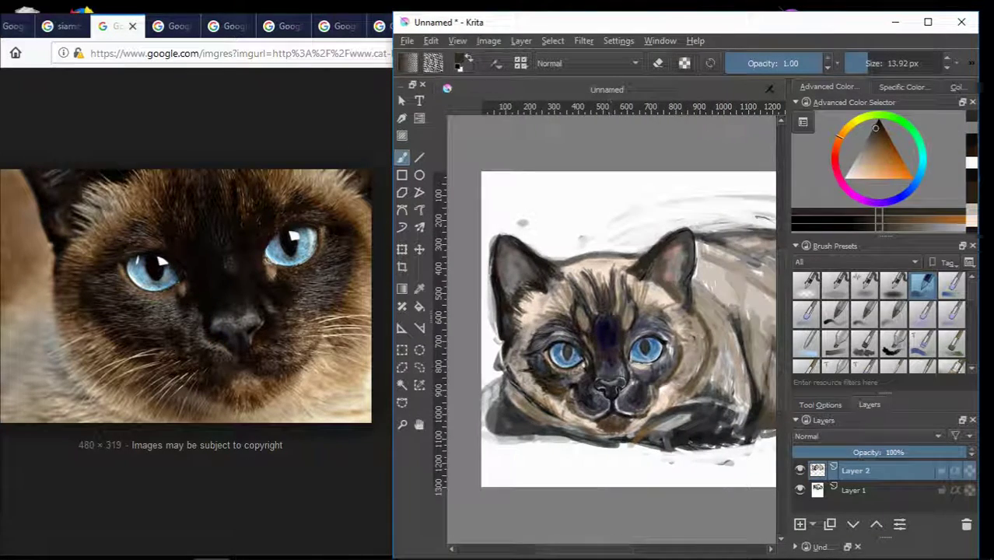
{"action": "scroll", "coordinate": [526, 168], "scroll_direction": "up", "scroll_amount": 1}
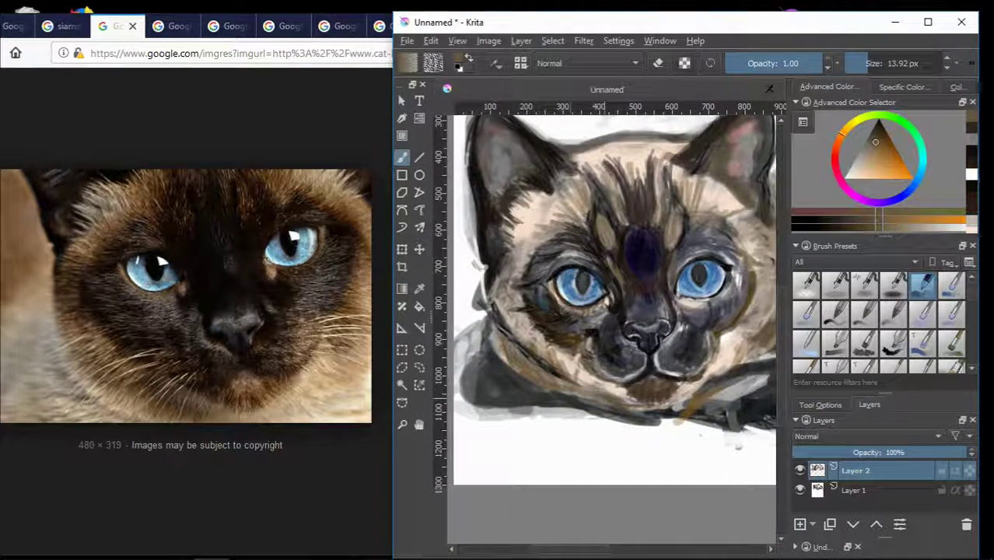
Paint extra dark fur strokes across the cat's forehead.
{"action": "scroll", "coordinate": [603, 160], "scroll_direction": "down", "scroll_amount": 2}
{"action": "scroll", "coordinate": [603, 159], "scroll_direction": "up", "scroll_amount": 3}
{"action": "scroll", "coordinate": [603, 159], "scroll_direction": "up", "scroll_amount": 2}
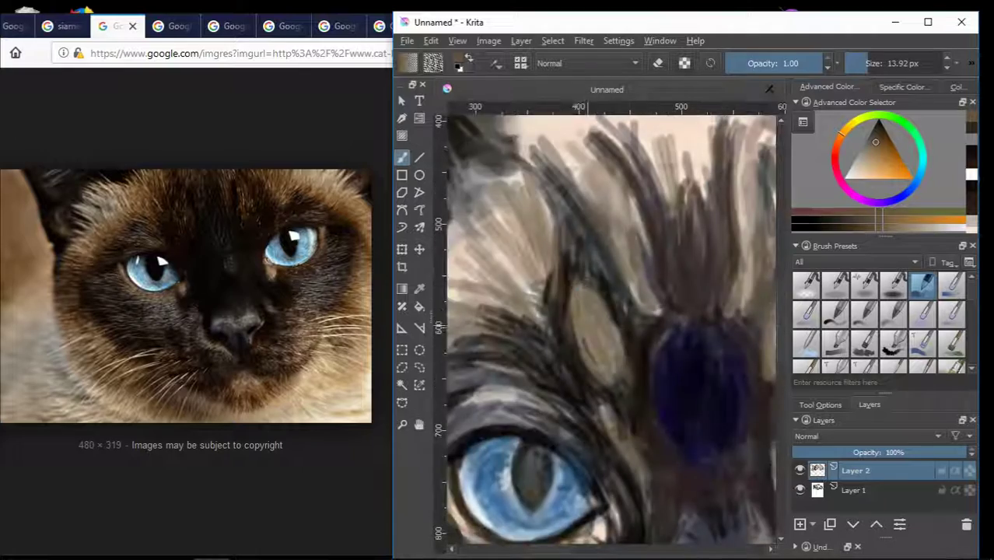
{"action": "scroll", "coordinate": [631, 343], "scroll_direction": "down", "scroll_amount": 2}
{"action": "scroll", "coordinate": [631, 343], "scroll_direction": "up", "scroll_amount": 2}
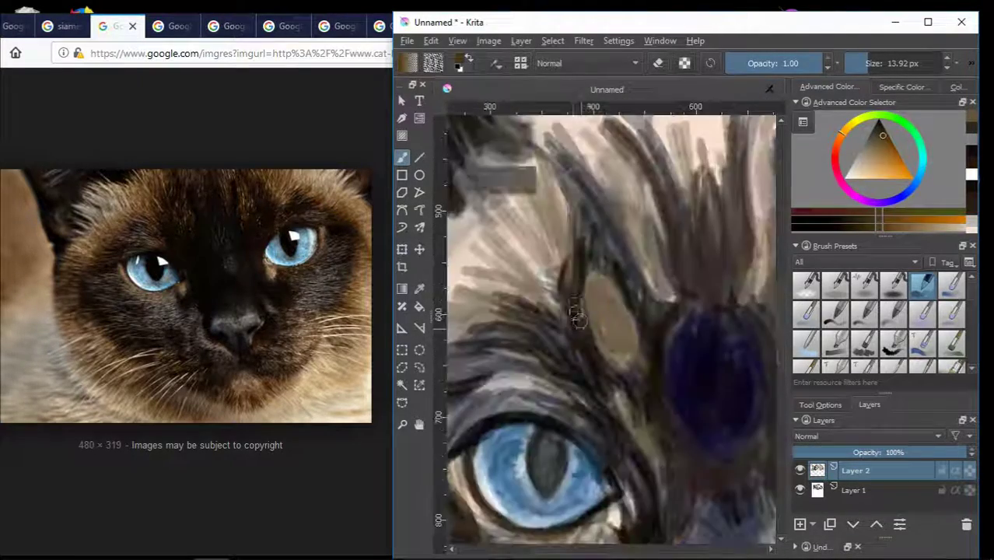
{"action": "scroll", "coordinate": [599, 275], "scroll_direction": "down", "scroll_amount": 2}
{"action": "scroll", "coordinate": [582, 259], "scroll_direction": "up", "scroll_amount": 1}
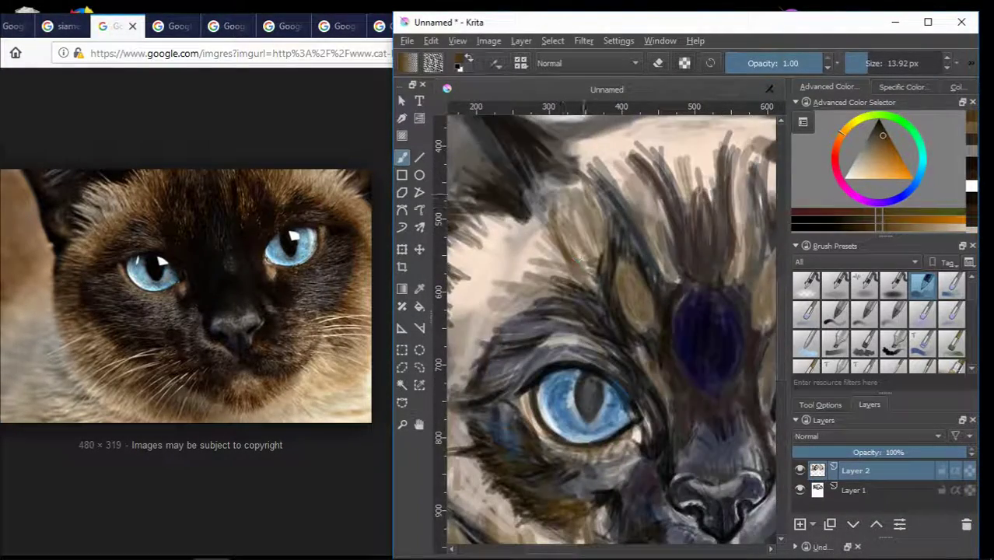
{"action": "scroll", "coordinate": [507, 290], "scroll_direction": "down", "scroll_amount": 2}
{"action": "scroll", "coordinate": [583, 295], "scroll_direction": "up", "scroll_amount": 1}
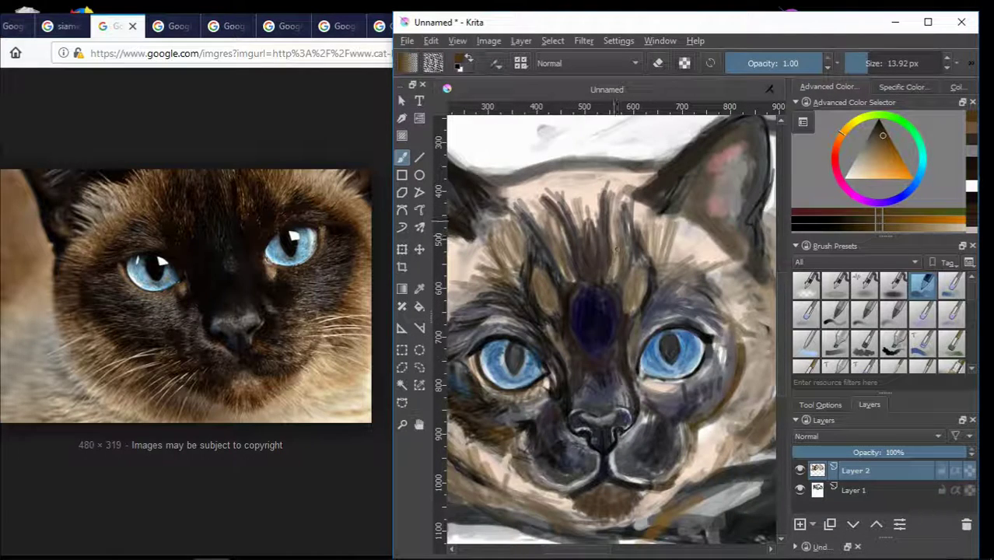
{"action": "left_click_drag", "start_coordinate": [617, 234], "coordinate": [612, 182]}
{"action": "left_click_drag", "start_coordinate": [576, 222], "coordinate": [589, 185]}
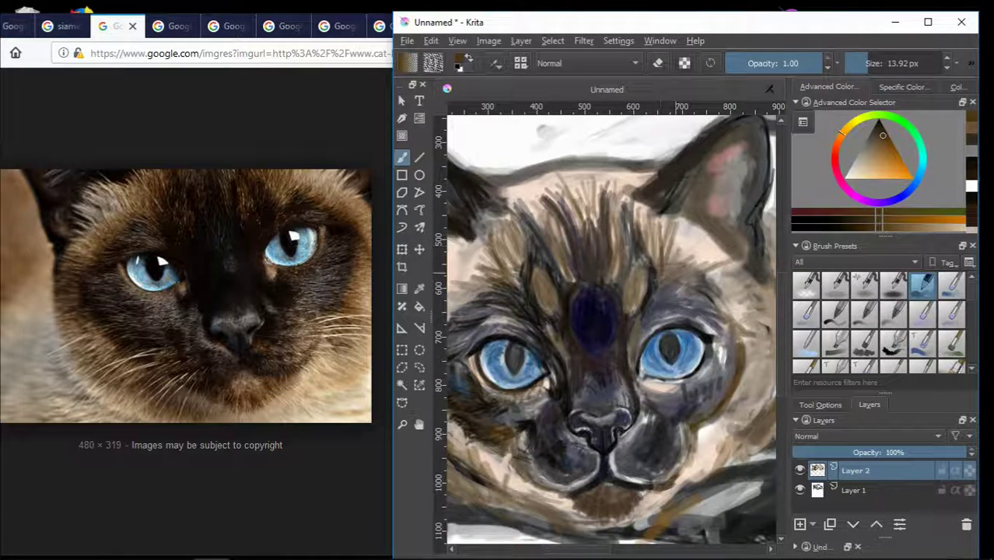
Sample a dark face colour, enlarge the brush to about 15 px, and darken the forehead patch.
{"action": "scroll", "coordinate": [607, 327], "scroll_direction": "up", "scroll_amount": 1}
{"action": "scroll", "coordinate": [607, 327], "scroll_direction": "down", "scroll_amount": 3}
{"action": "scroll", "coordinate": [607, 327], "scroll_direction": "up", "scroll_amount": 2}
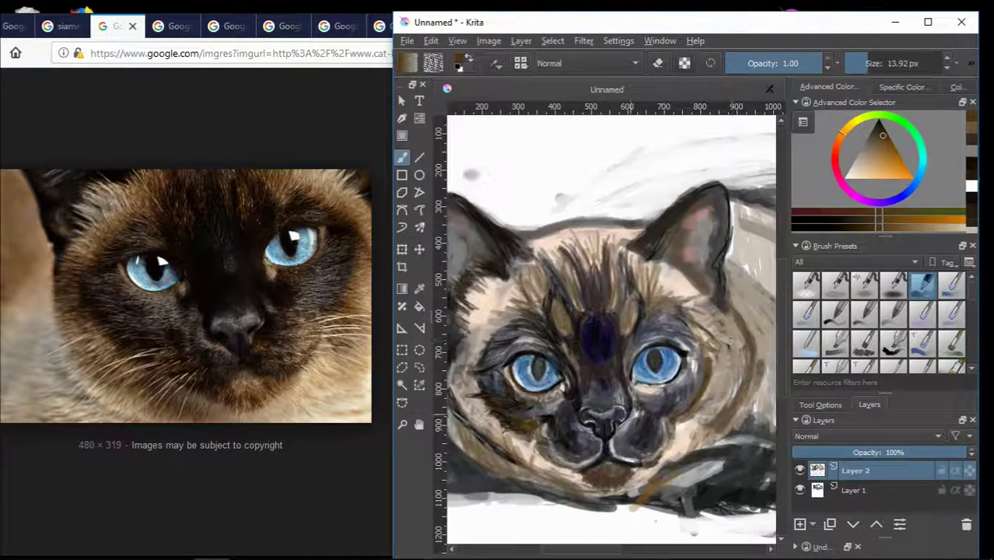
{"action": "scroll", "coordinate": [607, 374], "scroll_direction": "up", "scroll_amount": 3}
{"action": "scroll", "coordinate": [649, 250], "scroll_direction": "down", "scroll_amount": 3}
{"action": "scroll", "coordinate": [633, 272], "scroll_direction": "down", "scroll_amount": 3}
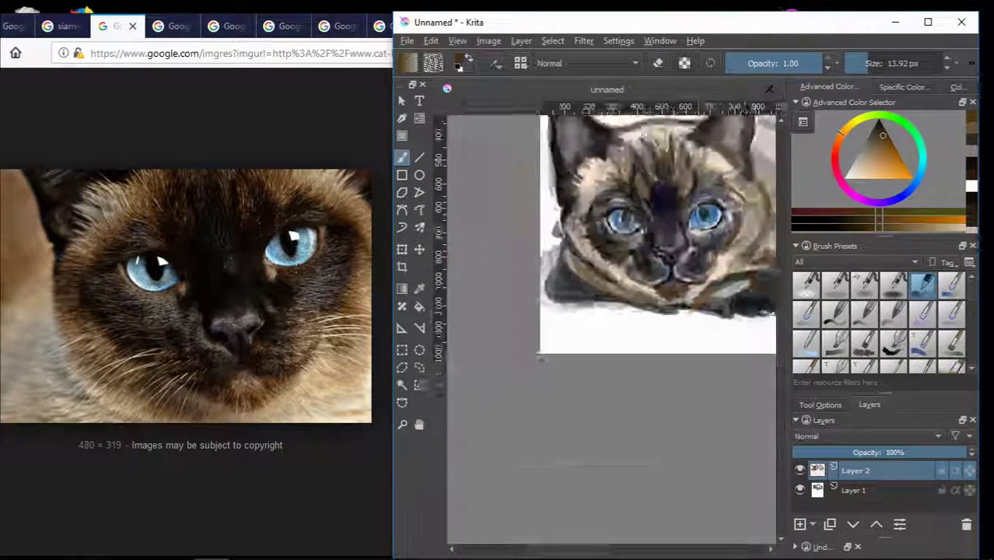
{"action": "scroll", "coordinate": [633, 272], "scroll_direction": "up", "scroll_amount": 2}
{"action": "scroll", "coordinate": [633, 273], "scroll_direction": "down", "scroll_amount": 2}
{"action": "scroll", "coordinate": [633, 272], "scroll_direction": "up", "scroll_amount": 1}
{"action": "scroll", "coordinate": [622, 280], "scroll_direction": "up", "scroll_amount": 3}
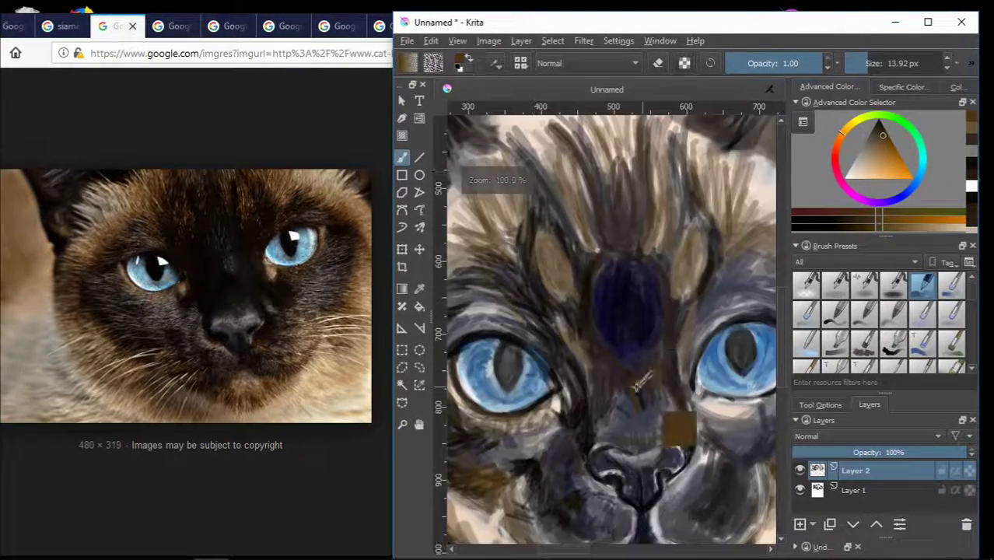
{"action": "left_click", "coordinate": [599, 288], "text": "ctrl"}
{"action": "scroll", "coordinate": [599, 289], "scroll_direction": "up", "scroll_amount": 2}
{"action": "scroll", "coordinate": [640, 280], "scroll_direction": "down", "scroll_amount": 2}
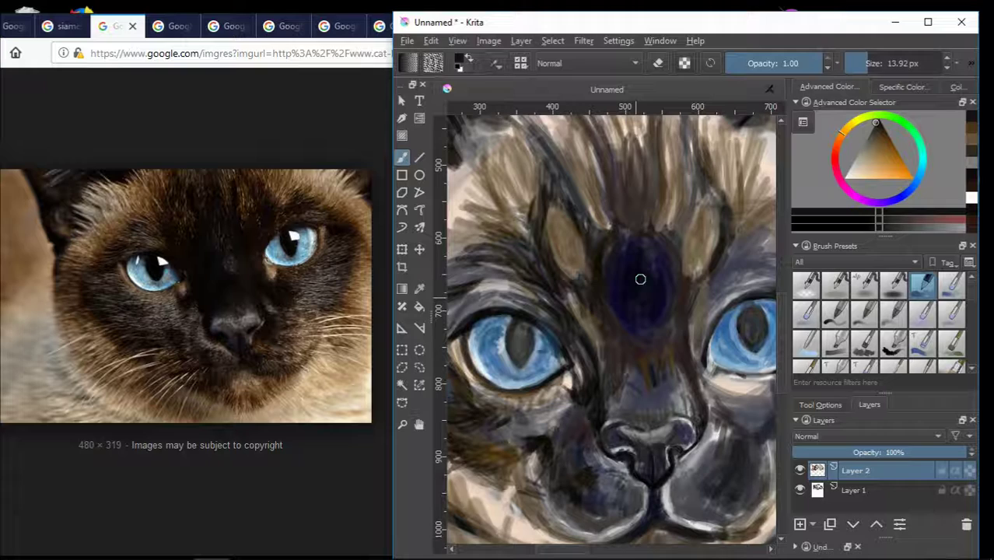
{"action": "left_click", "coordinate": [859, 68]}
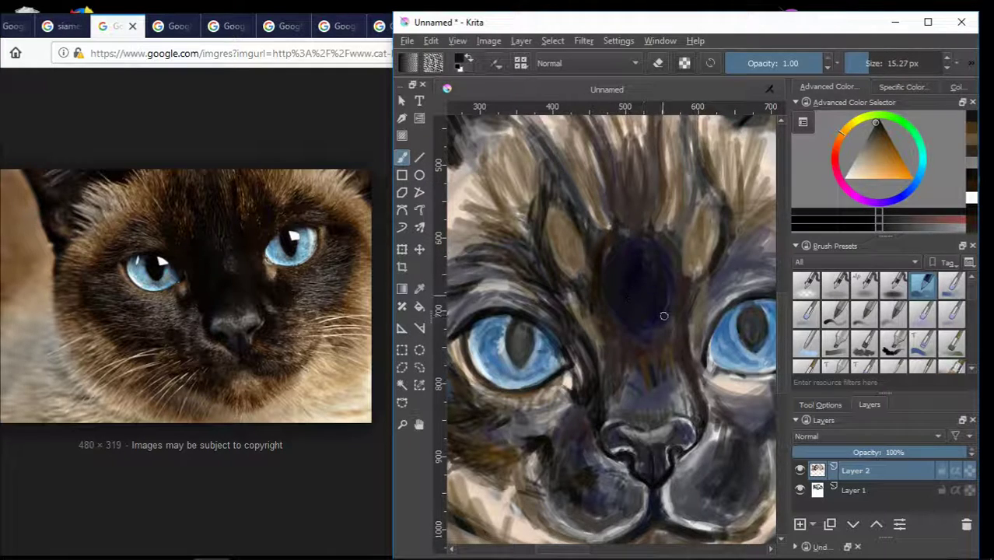
{"action": "scroll", "coordinate": [663, 315], "scroll_direction": "down", "scroll_amount": 2}
{"action": "scroll", "coordinate": [648, 315], "scroll_direction": "up", "scroll_amount": 4}
{"action": "left_click", "coordinate": [648, 315], "text": "ctrl"}
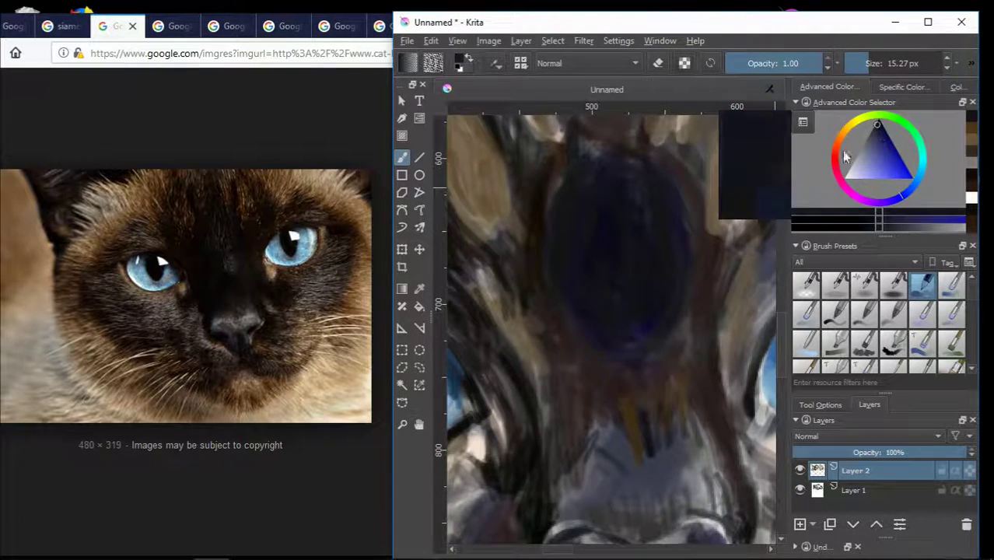
{"action": "scroll", "coordinate": [564, 361], "scroll_direction": "down", "scroll_amount": 3}
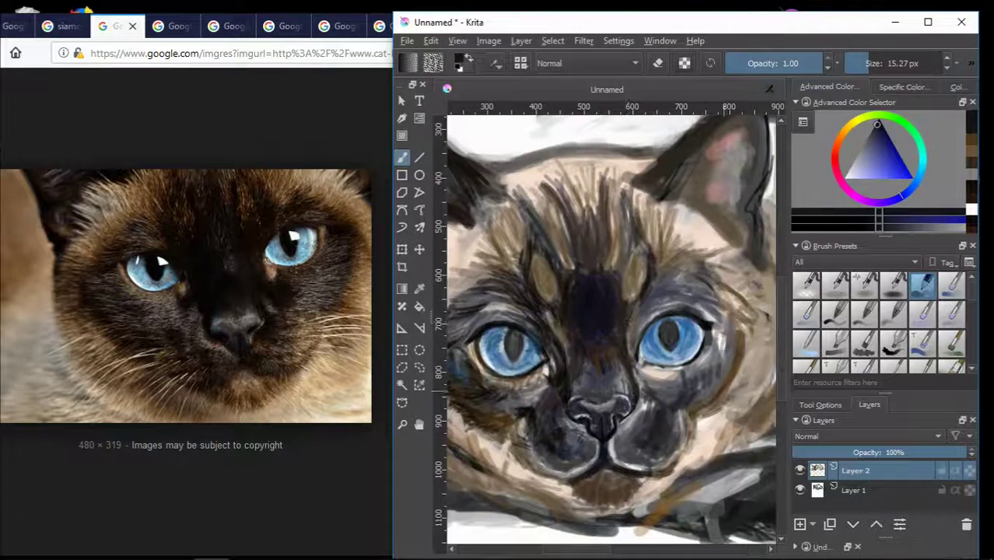
With a sampled grey and an 18 px brush, shade below the right eye toward the nose.
{"action": "left_click", "coordinate": [569, 387], "text": "ctrl"}
{"action": "key", "text": "bracketright"}
{"action": "scroll", "coordinate": [614, 397], "scroll_direction": "up", "scroll_amount": 4}
{"action": "left_click_drag", "start_coordinate": [606, 361], "coordinate": [614, 402]}
{"action": "mouse_move", "coordinate": [614, 342]}
{"action": "left_mouse_down"}
{"action": "mouse_move", "coordinate": [623, 403]}
{"action": "mouse_move", "coordinate": [614, 435]}
{"action": "mouse_move", "coordinate": [575, 481]}
{"action": "left_mouse_up"}
{"action": "scroll", "coordinate": [583, 474], "scroll_direction": "down", "scroll_amount": 1}
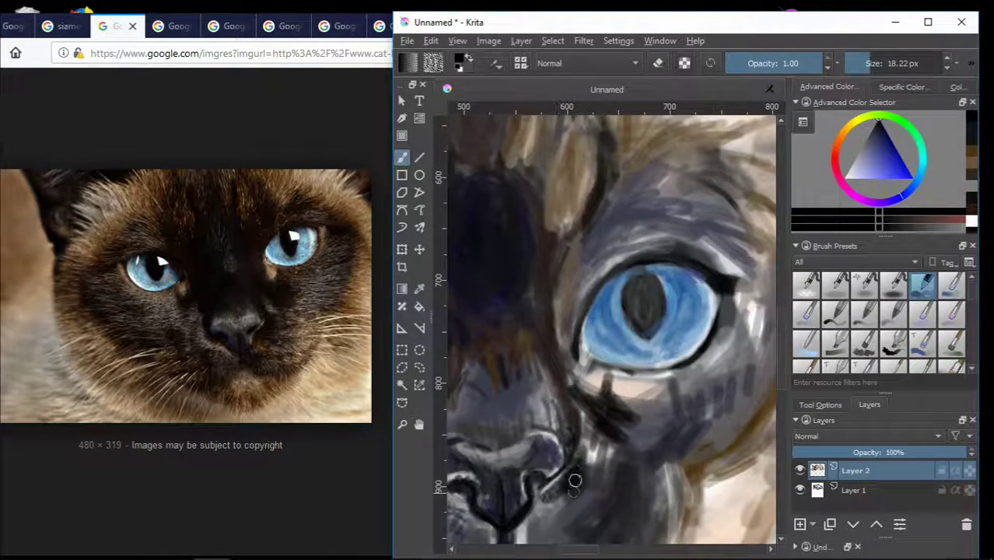
{"action": "scroll", "coordinate": [574, 482], "scroll_direction": "down", "scroll_amount": 3}
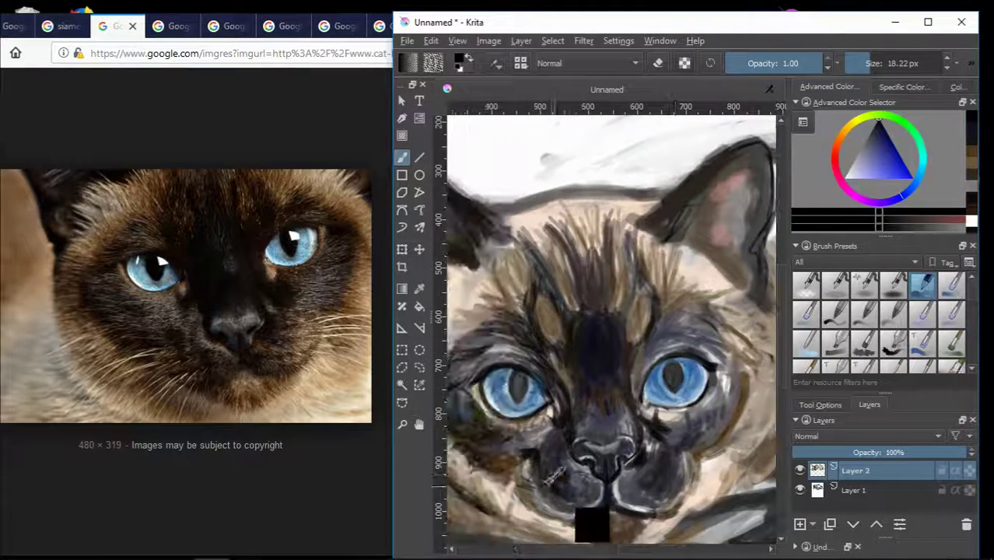
Sample light tan, the dark blue-grey around the nose, and lighter fur shades from the face.
{"action": "left_click", "coordinate": [517, 455], "text": "ctrl"}
{"action": "scroll", "coordinate": [656, 482], "scroll_direction": "up", "scroll_amount": 3}
{"action": "scroll", "coordinate": [657, 482], "scroll_direction": "down", "scroll_amount": 3}
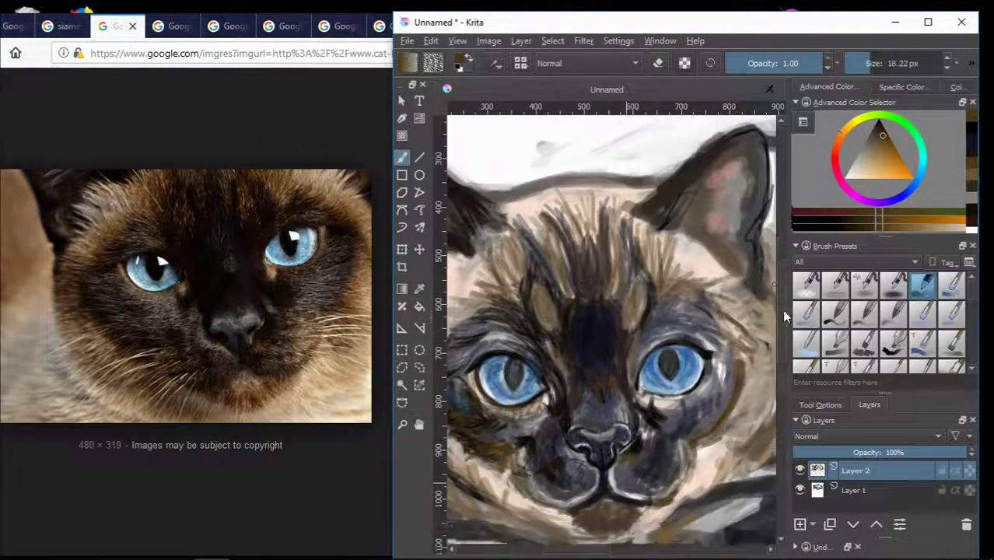
{"action": "scroll", "coordinate": [712, 377], "scroll_direction": "up", "scroll_amount": 1}
{"action": "left_click", "coordinate": [713, 377], "text": "ctrl"}
{"action": "scroll", "coordinate": [713, 374], "scroll_direction": "up", "scroll_amount": 2}
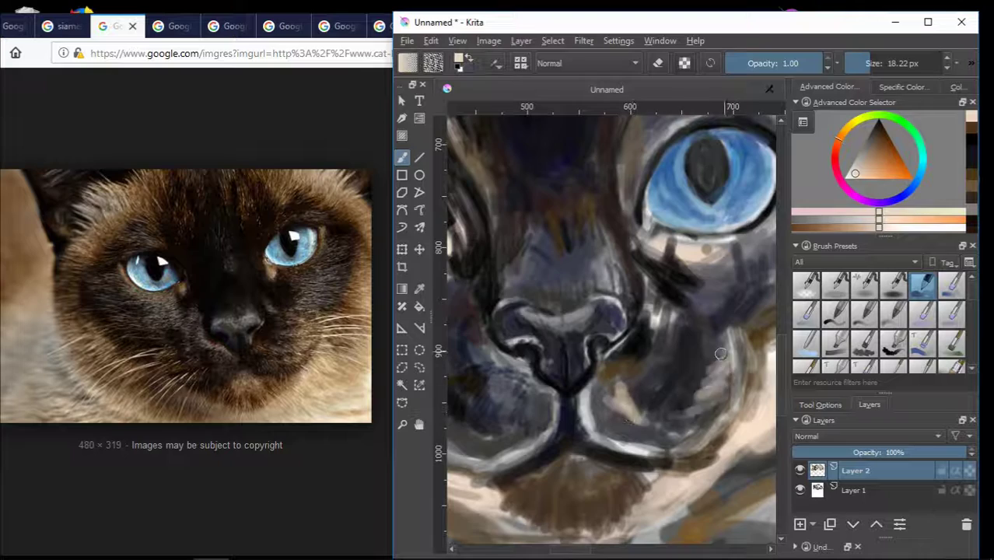
{"action": "scroll", "coordinate": [720, 354], "scroll_direction": "down", "scroll_amount": 3}
{"action": "scroll", "coordinate": [715, 359], "scroll_direction": "up", "scroll_amount": 1}
{"action": "scroll", "coordinate": [711, 364], "scroll_direction": "up", "scroll_amount": 1}
{"action": "left_click", "coordinate": [703, 369], "text": "ctrl"}
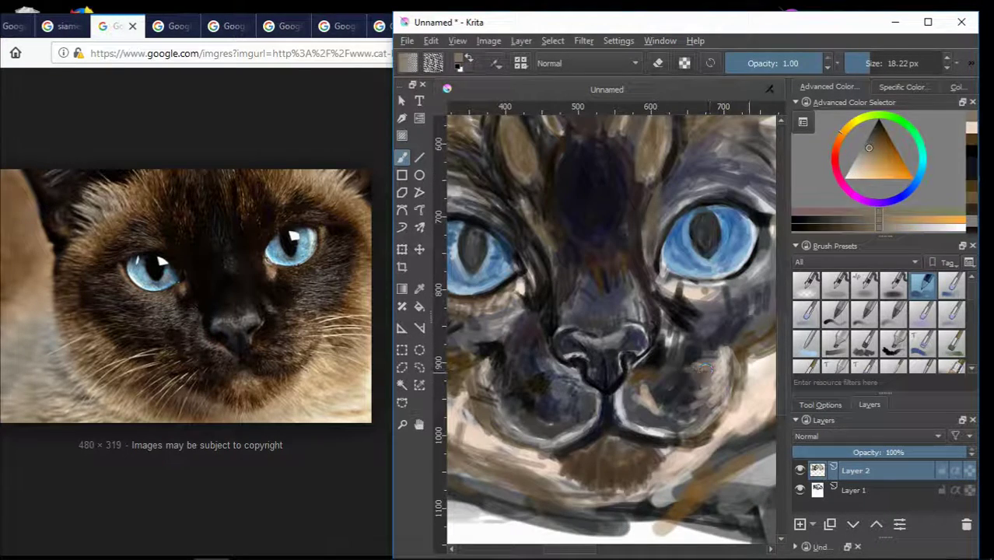
{"action": "left_click", "coordinate": [702, 367], "text": "ctrl"}
{"action": "scroll", "coordinate": [525, 430], "scroll_direction": "down", "scroll_amount": 3}
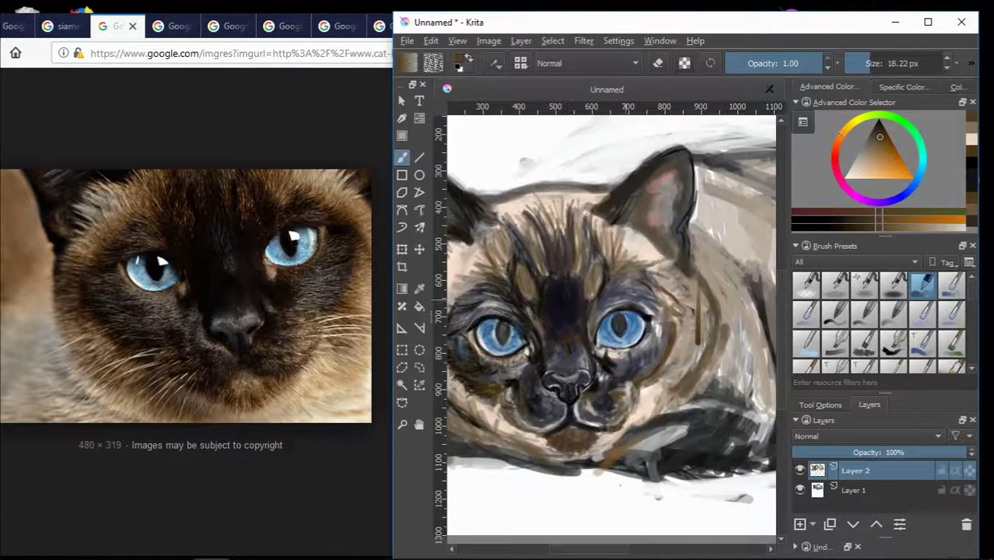
{"action": "scroll", "coordinate": [605, 287], "scroll_direction": "up", "scroll_amount": 3}
{"action": "scroll", "coordinate": [707, 294], "scroll_direction": "down", "scroll_amount": 3}
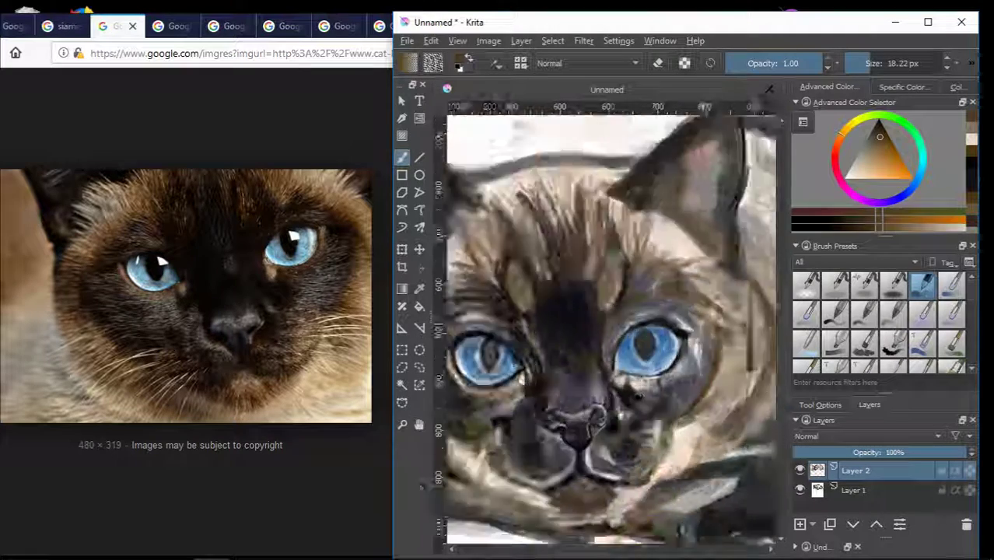
{"action": "scroll", "coordinate": [709, 326], "scroll_direction": "up", "scroll_amount": 3}
{"action": "left_click", "coordinate": [685, 379], "text": "ctrl"}
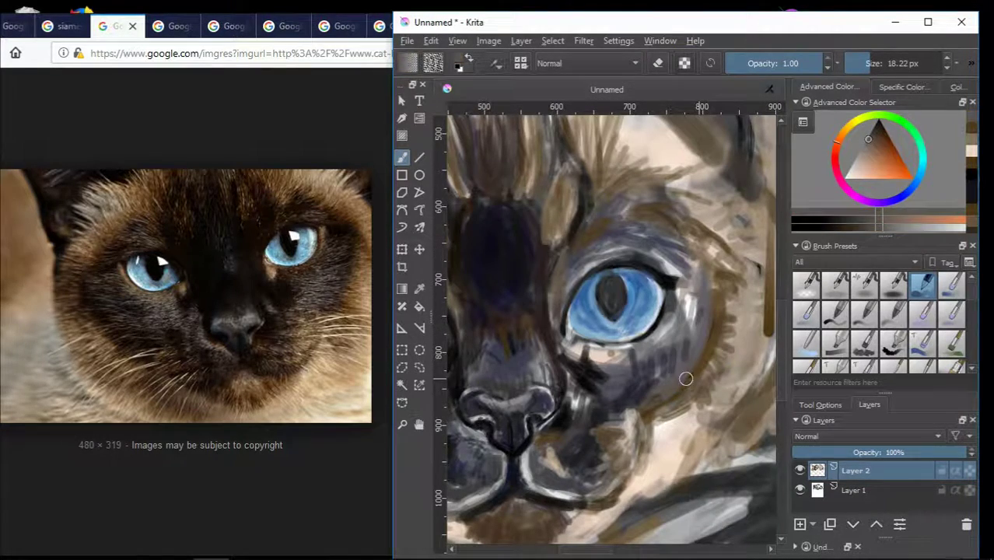
Try a dark magenta, then resample the light tan and paint it into the forehead fur.
{"action": "left_click", "coordinate": [702, 303], "text": "ctrl"}
{"action": "scroll", "coordinate": [700, 299], "scroll_direction": "down", "scroll_amount": 3}
{"action": "scroll", "coordinate": [681, 276], "scroll_direction": "up", "scroll_amount": 3}
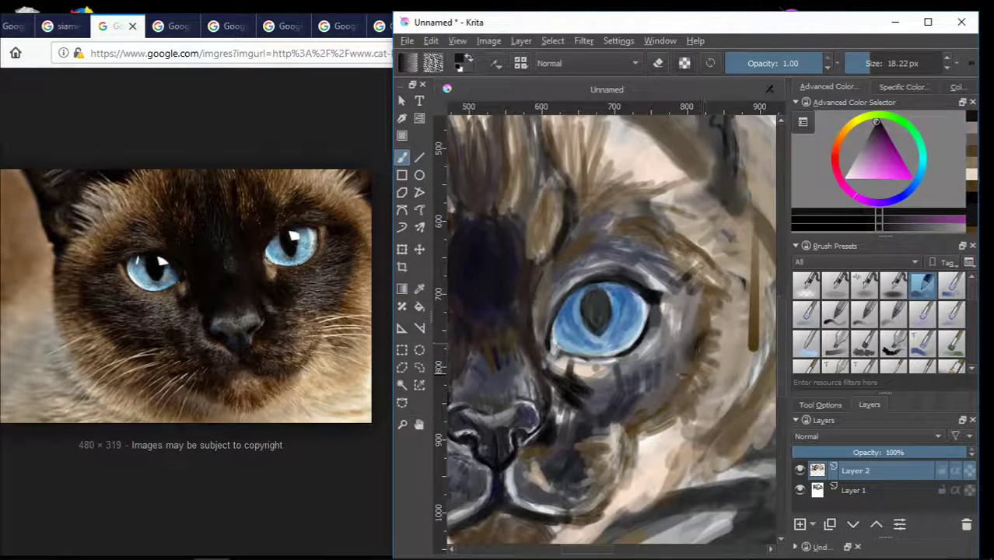
{"action": "scroll", "coordinate": [677, 415], "scroll_direction": "down", "scroll_amount": 3}
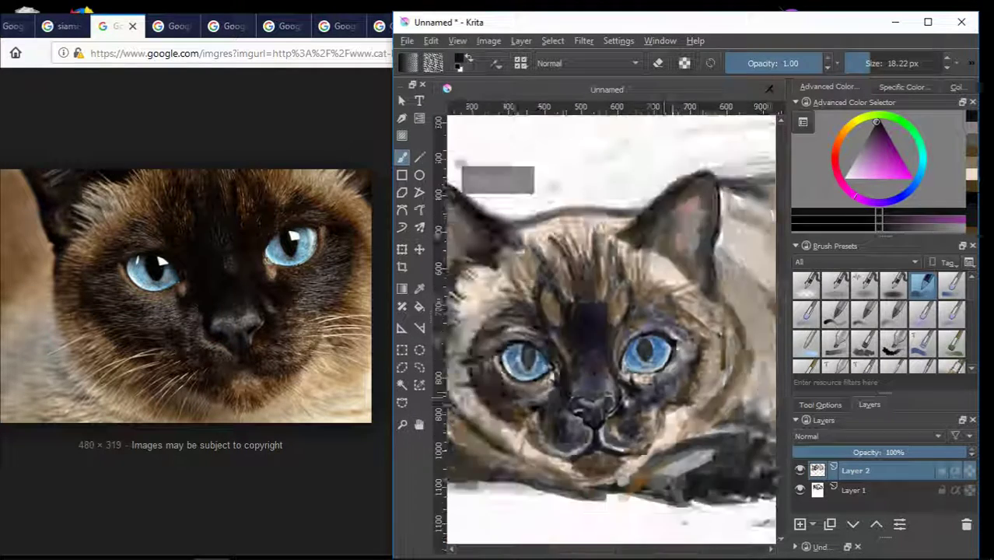
{"action": "scroll", "coordinate": [600, 379], "scroll_direction": "up", "scroll_amount": 3}
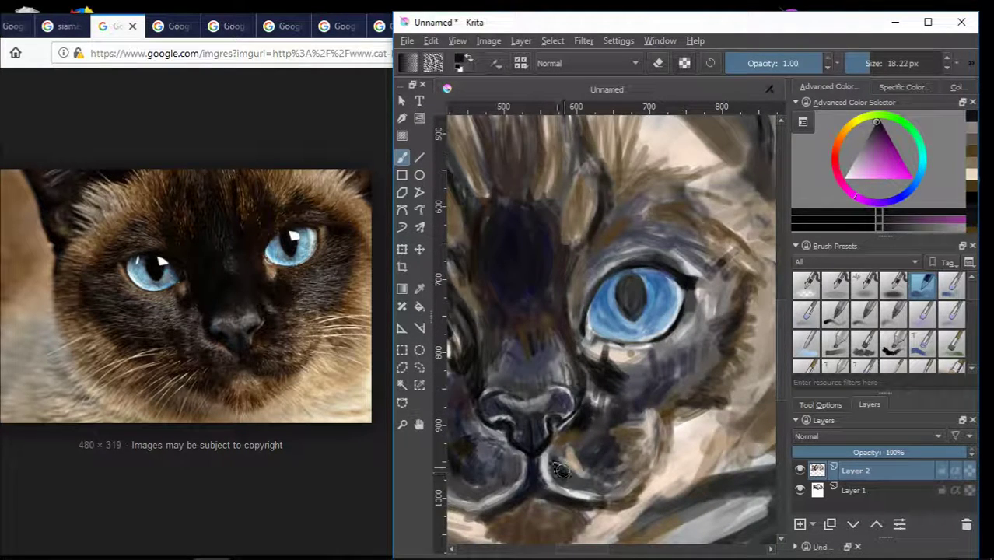
{"action": "scroll", "coordinate": [572, 474], "scroll_direction": "down", "scroll_amount": 2}
{"action": "scroll", "coordinate": [622, 334], "scroll_direction": "up", "scroll_amount": 3}
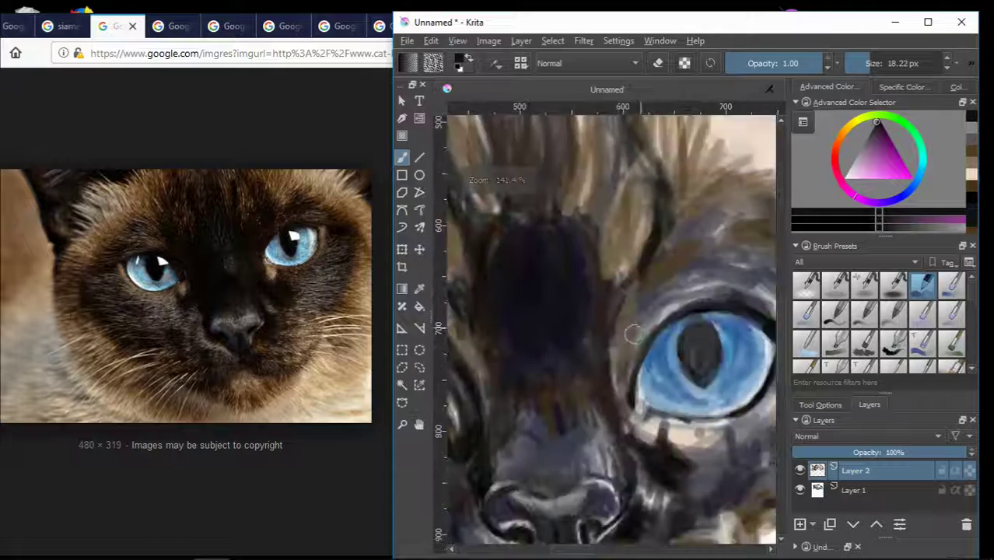
{"action": "scroll", "coordinate": [622, 334], "scroll_direction": "up", "scroll_amount": 2}
{"action": "scroll", "coordinate": [604, 220], "scroll_direction": "down", "scroll_amount": 3}
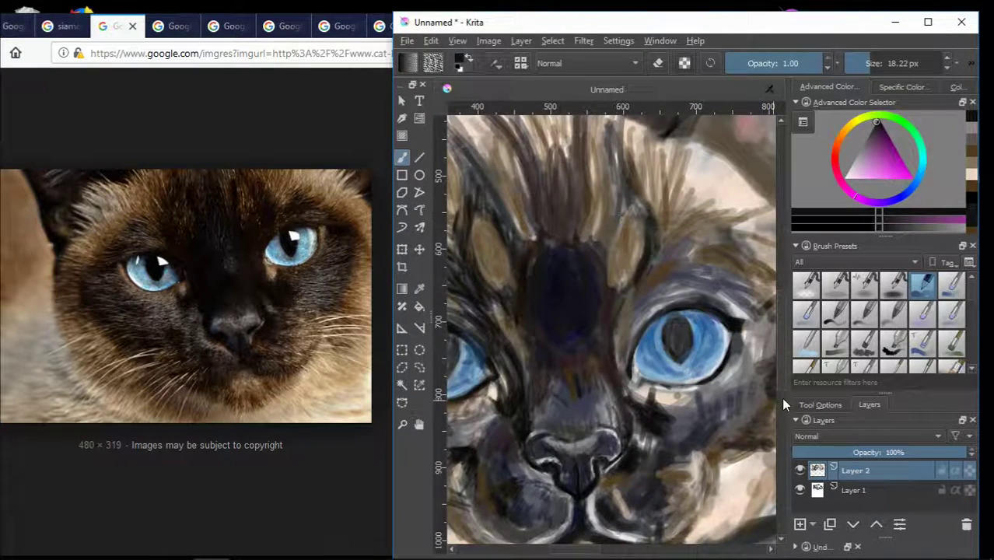
{"action": "scroll", "coordinate": [781, 397], "scroll_direction": "up", "scroll_amount": 3}
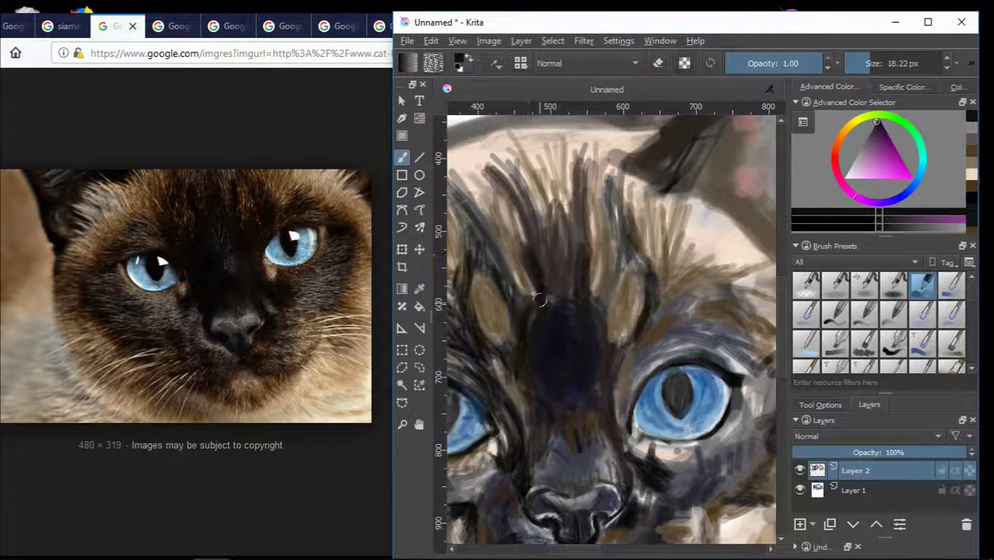
{"action": "left_click", "coordinate": [553, 218], "text": "ctrl"}
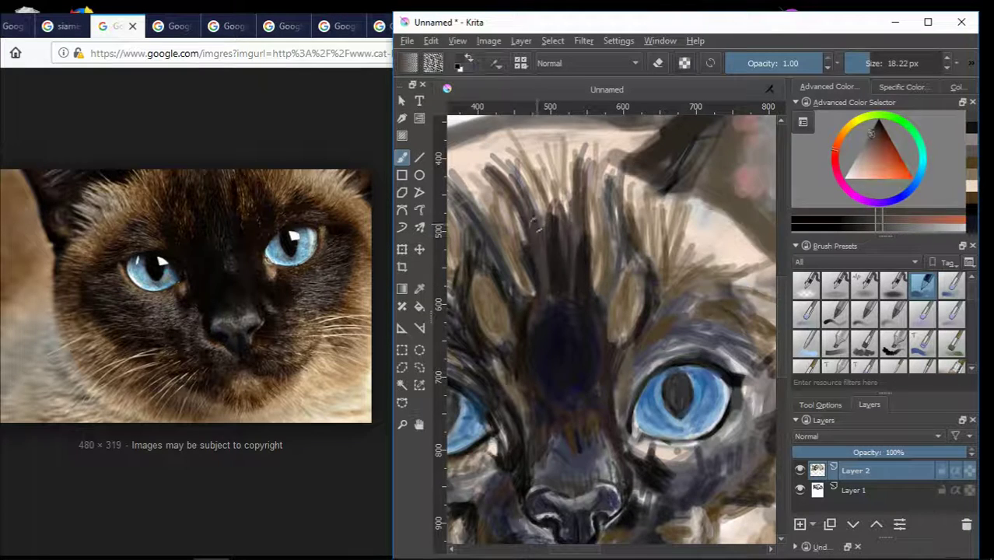
{"action": "left_click", "coordinate": [542, 185], "text": "ctrl"}
{"action": "left_click_drag", "start_coordinate": [542, 185], "coordinate": [554, 252]}
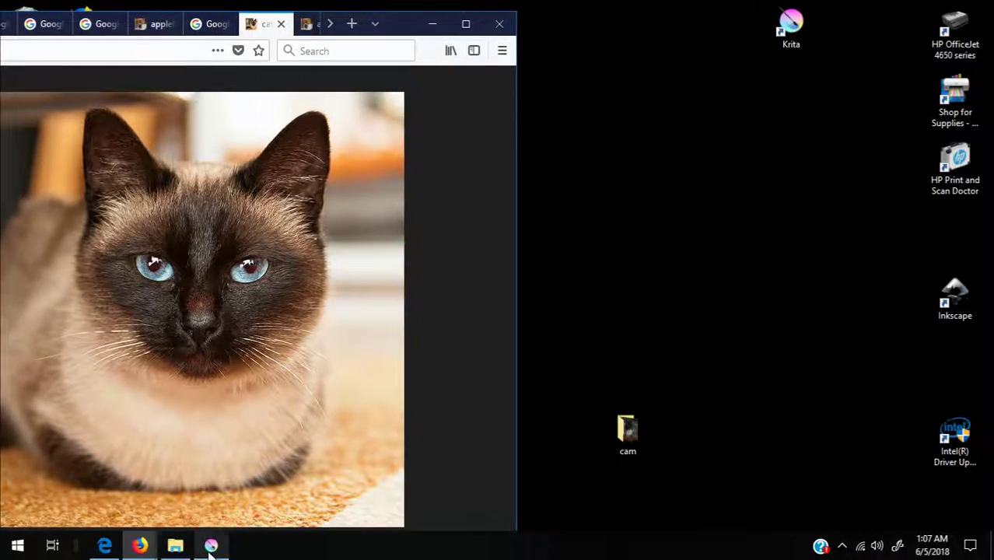
Return to the painting and cover the dark fur near the ear with sampled light beige.
{"action": "left_click", "coordinate": [211, 547]}
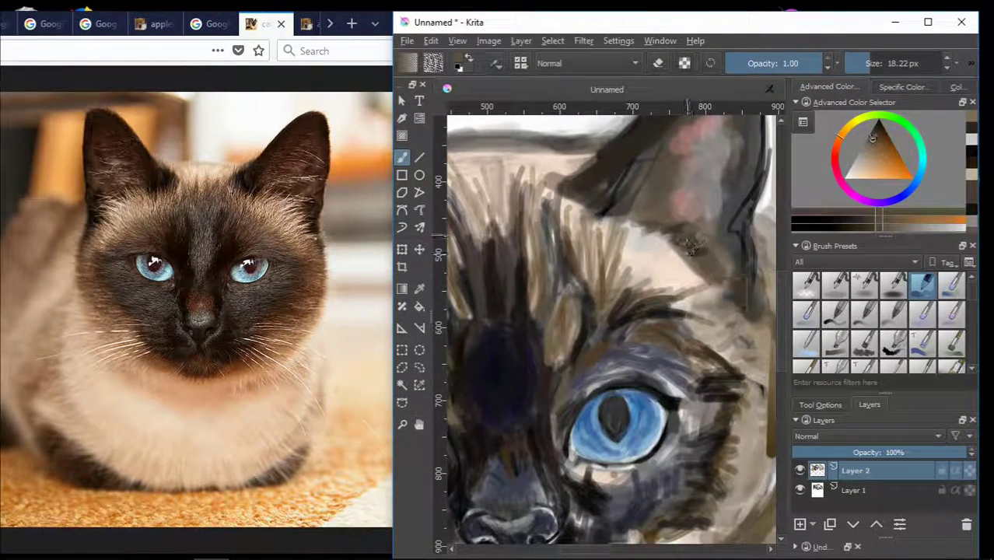
{"action": "left_click", "coordinate": [667, 225], "text": "ctrl"}
{"action": "left_click_drag", "start_coordinate": [666, 225], "coordinate": [638, 250]}
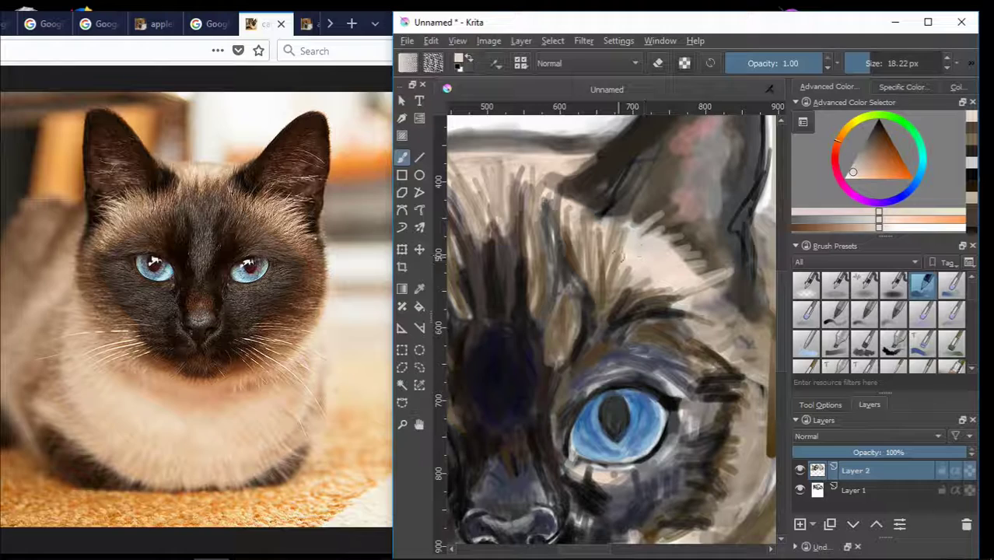
Zoom out onto the cat's body and try dark brown, crimson and light peach colours.
{"action": "key", "text": "2"}
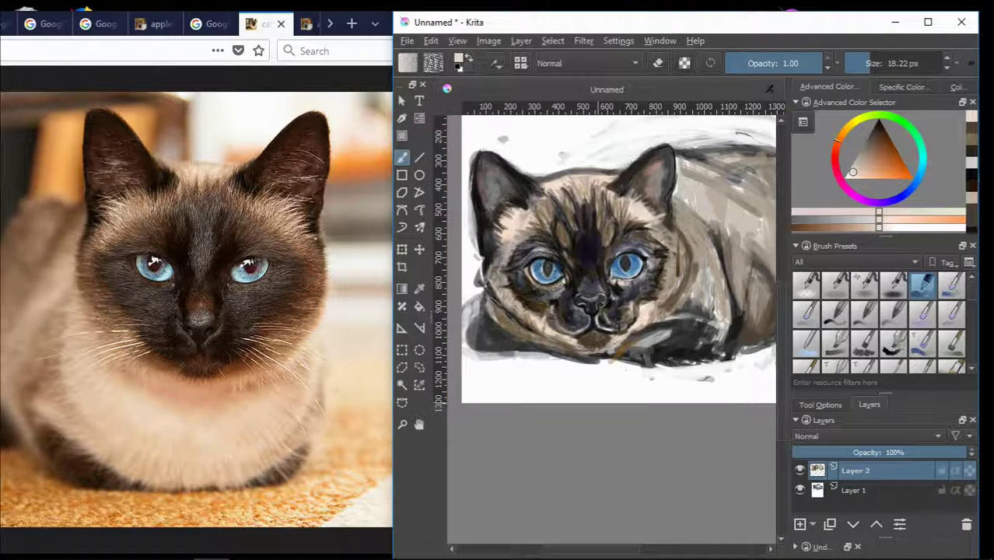
{"action": "left_click_drag", "start_coordinate": [584, 495], "coordinate": [457, 476]}
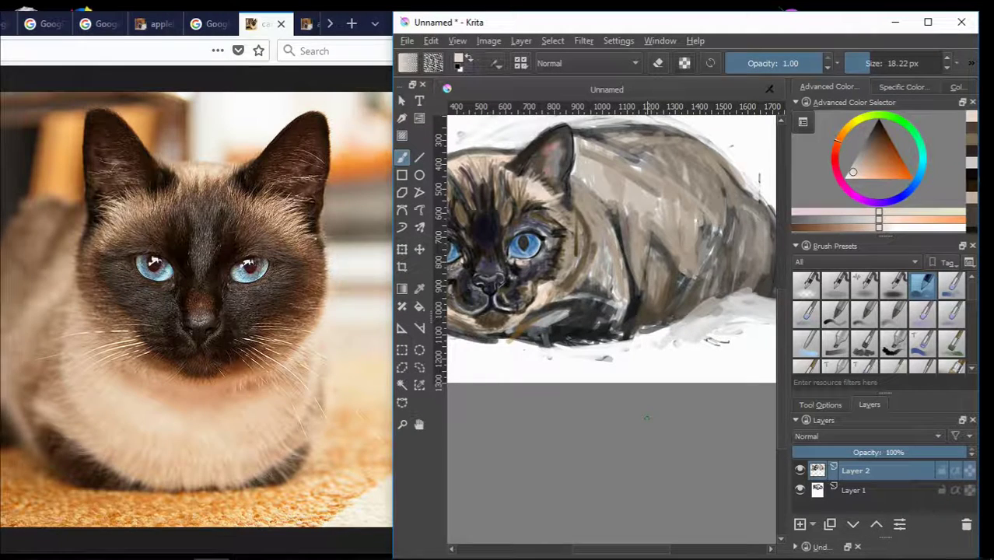
{"action": "left_click", "coordinate": [819, 404]}
{"action": "left_click", "coordinate": [880, 136]}
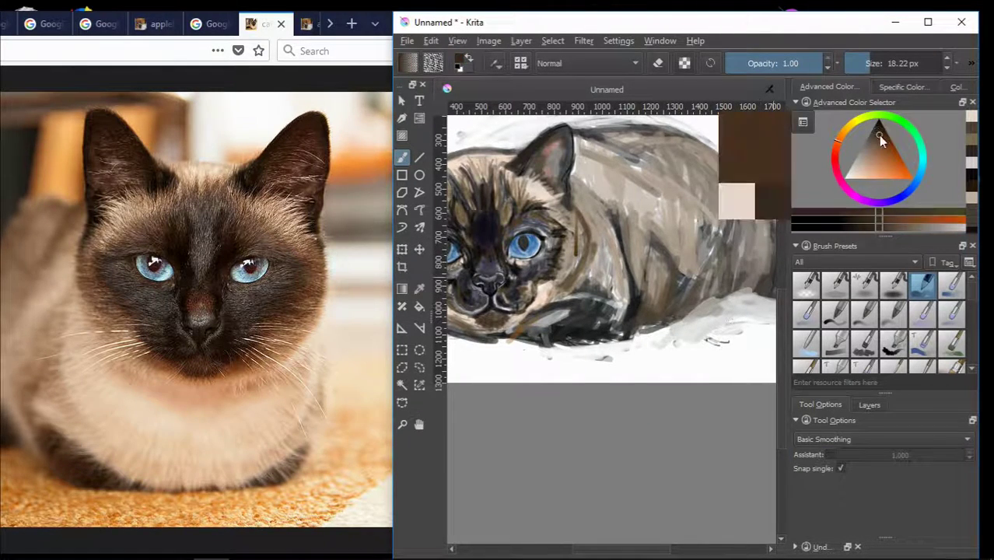
{"action": "left_click", "coordinate": [838, 173]}
{"action": "left_click", "coordinate": [891, 145]}
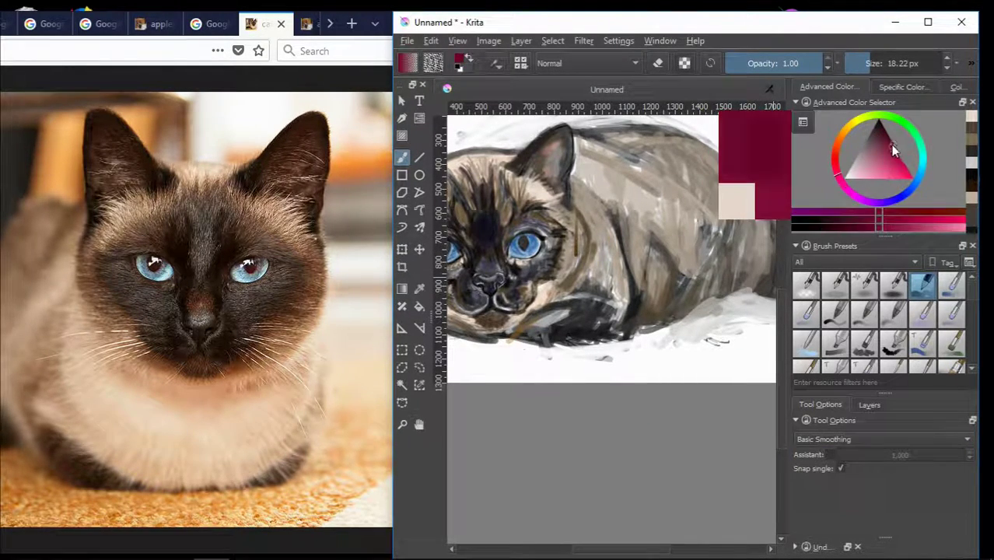
{"action": "left_click", "coordinate": [851, 136]}
Choose a light peach and paint broad floor strokes along the bottom beneath the cat.
{"action": "left_click_drag", "start_coordinate": [890, 174], "coordinate": [872, 164]}
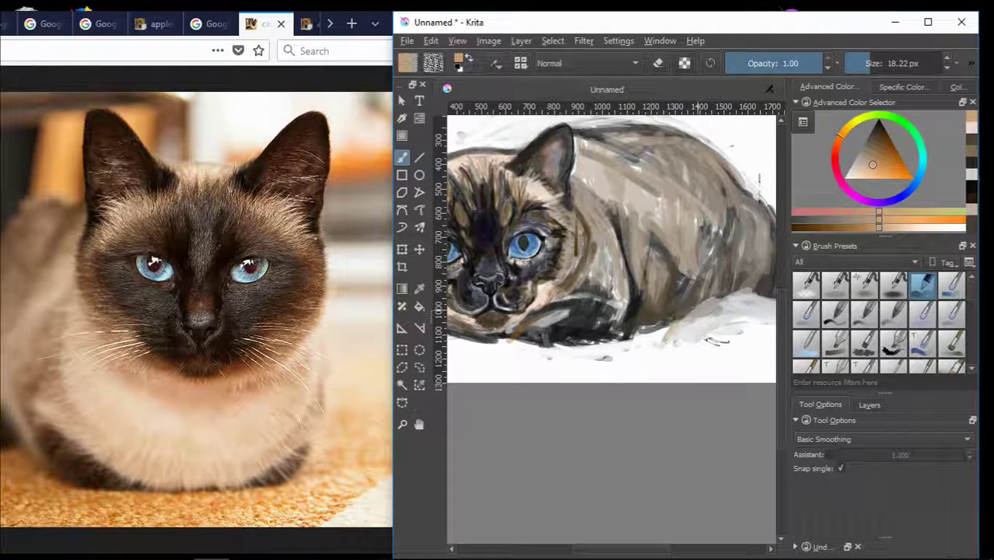
{"action": "left_click_drag", "start_coordinate": [630, 333], "coordinate": [622, 362]}
{"action": "left_click_drag", "start_coordinate": [657, 320], "coordinate": [645, 384]}
{"action": "left_click_drag", "start_coordinate": [703, 313], "coordinate": [692, 376]}
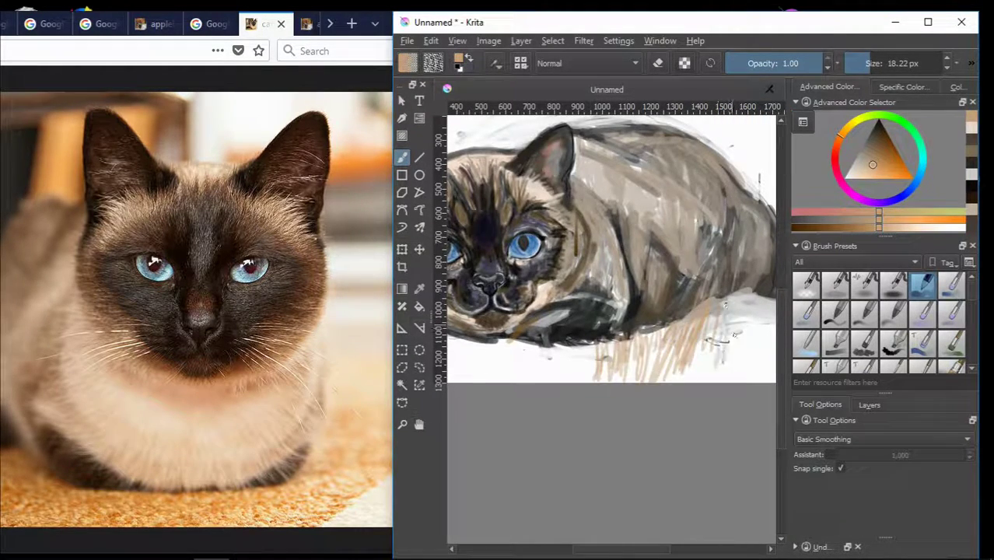
{"action": "left_click_drag", "start_coordinate": [766, 302], "coordinate": [754, 373]}
{"action": "scroll", "coordinate": [769, 366], "scroll_direction": "down", "scroll_amount": 3}
{"action": "scroll", "coordinate": [606, 311], "scroll_direction": "up", "scroll_amount": 3}
{"action": "left_click_drag", "start_coordinate": [731, 311], "coordinate": [645, 389]}
{"action": "left_click_drag", "start_coordinate": [676, 342], "coordinate": [575, 388]}
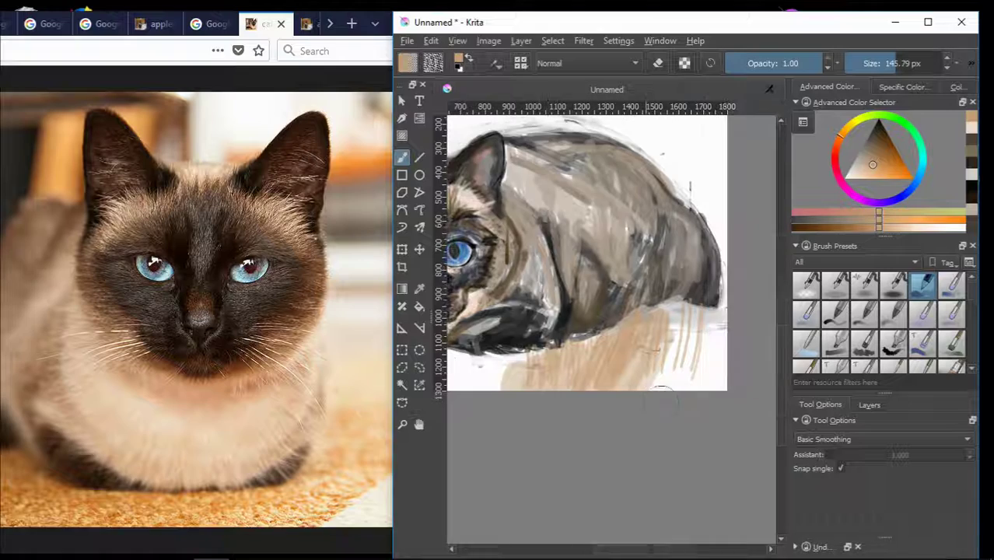
{"action": "left_click_drag", "start_coordinate": [700, 311], "coordinate": [607, 389]}
{"action": "mouse_move", "coordinate": [684, 346]}
{"action": "left_mouse_down"}
{"action": "mouse_move", "coordinate": [622, 385]}
{"action": "mouse_move", "coordinate": [544, 360]}
{"action": "mouse_move", "coordinate": [571, 371]}
{"action": "mouse_move", "coordinate": [762, 375]}
{"action": "left_mouse_up"}
Darken the cat's lower-left edge and the area under its chin.
{"action": "scroll", "coordinate": [622, 366], "scroll_direction": "left", "scroll_amount": 5}
{"action": "scroll", "coordinate": [606, 249], "scroll_direction": "up", "scroll_amount": 3}
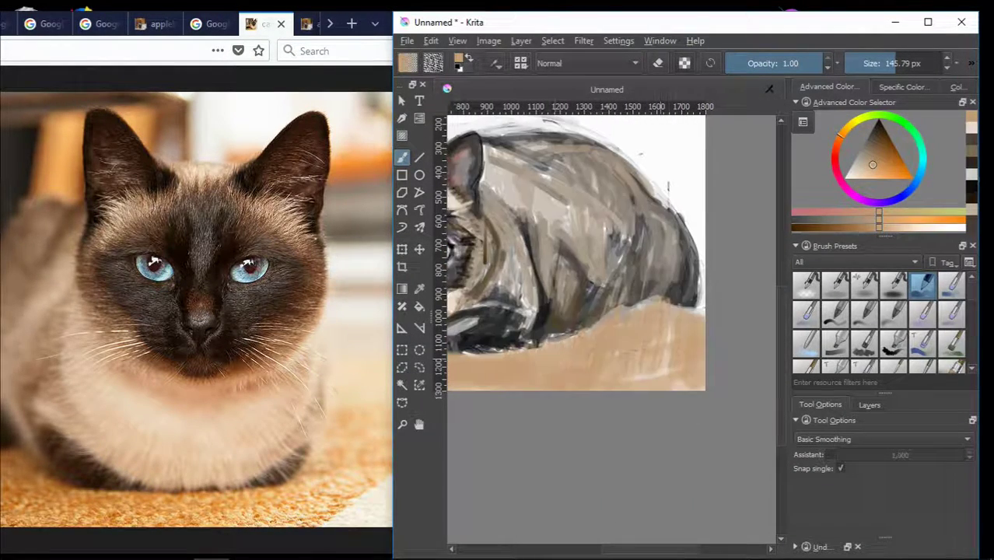
{"action": "scroll", "coordinate": [607, 249], "scroll_direction": "down", "scroll_amount": 5}
{"action": "scroll", "coordinate": [544, 257], "scroll_direction": "up", "scroll_amount": 2}
{"action": "scroll", "coordinate": [492, 273], "scroll_direction": "up", "scroll_amount": 1}
{"action": "mouse_move", "coordinate": [492, 274]}
{"action": "left_mouse_down"}
{"action": "mouse_move", "coordinate": [537, 342]}
{"action": "mouse_move", "coordinate": [660, 344]}
{"action": "left_mouse_up"}
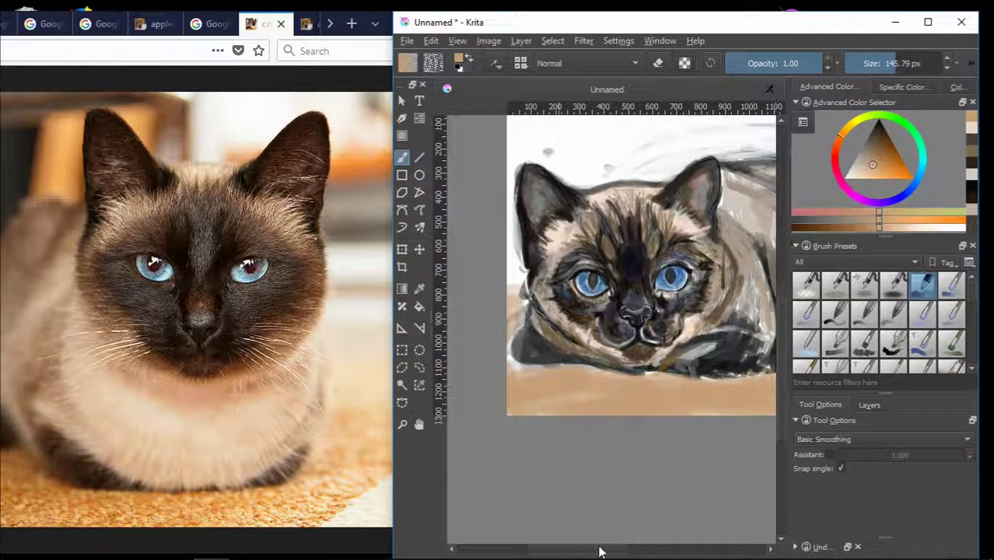
{"action": "left_click_drag", "start_coordinate": [599, 549], "coordinate": [654, 540]}
{"action": "scroll", "coordinate": [611, 327], "scroll_direction": "down", "scroll_amount": 2}
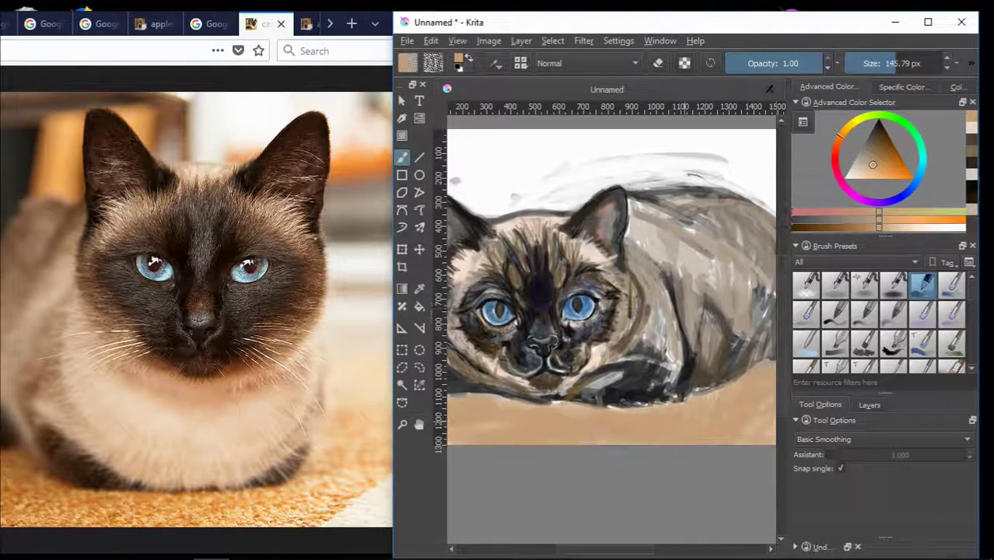
{"action": "scroll", "coordinate": [539, 415], "scroll_direction": "up", "scroll_amount": 2}
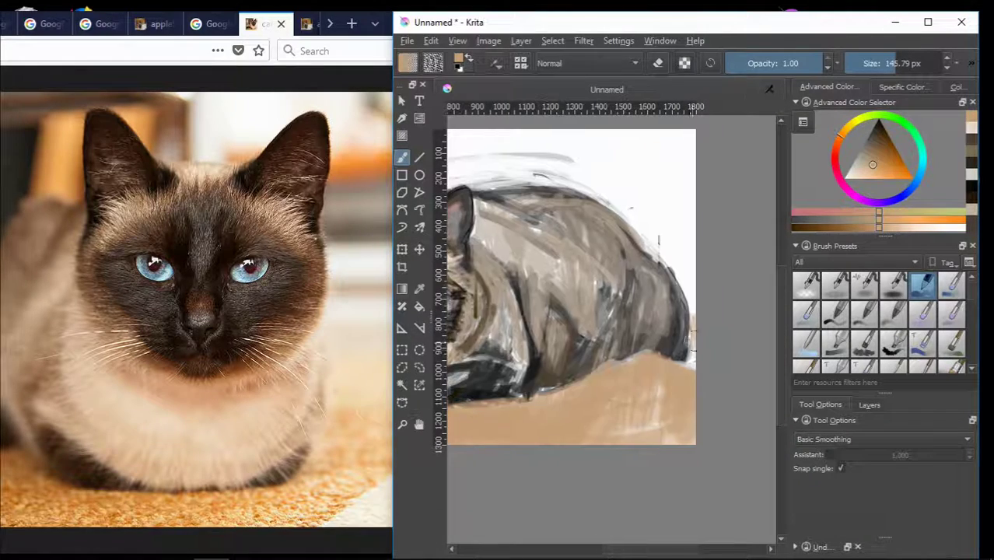
{"action": "scroll", "coordinate": [539, 415], "scroll_direction": "down", "scroll_amount": 5}
{"action": "scroll", "coordinate": [539, 414], "scroll_direction": "up", "scroll_amount": 3}
{"action": "scroll", "coordinate": [611, 327], "scroll_direction": "up", "scroll_amount": 2}
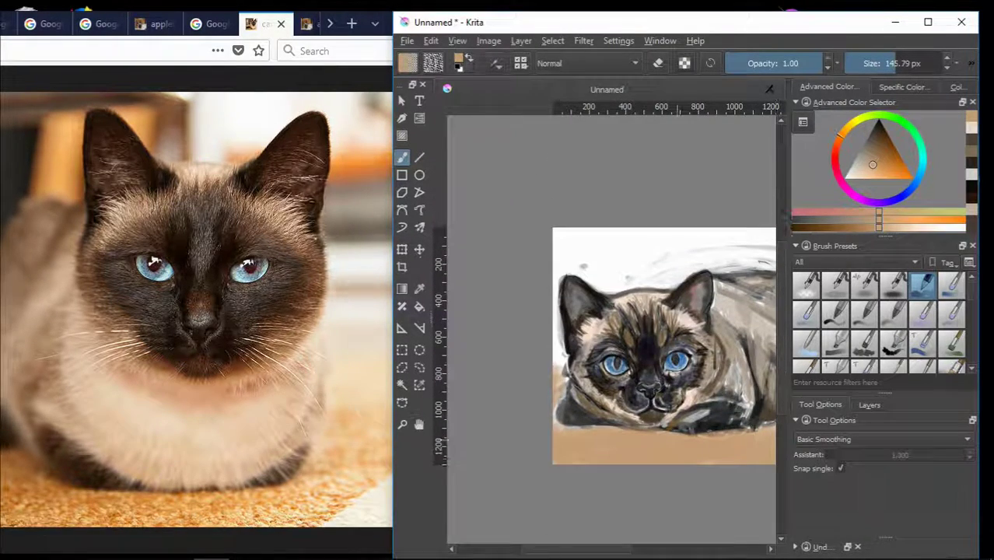
Paint light beige strokes across the white background above the cat.
{"action": "mouse_move", "coordinate": [544, 549]}
{"action": "left_mouse_down"}
{"action": "mouse_move", "coordinate": [581, 550]}
{"action": "mouse_move", "coordinate": [556, 550]}
{"action": "left_mouse_up"}
{"action": "left_click_drag", "start_coordinate": [875, 144], "coordinate": [859, 172]}
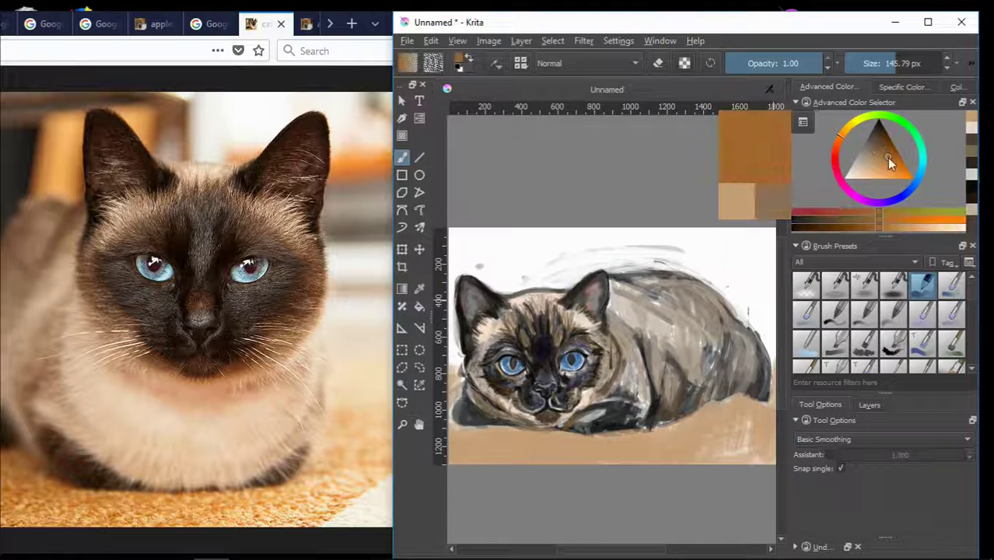
{"action": "left_click_drag", "start_coordinate": [631, 238], "coordinate": [749, 300]}
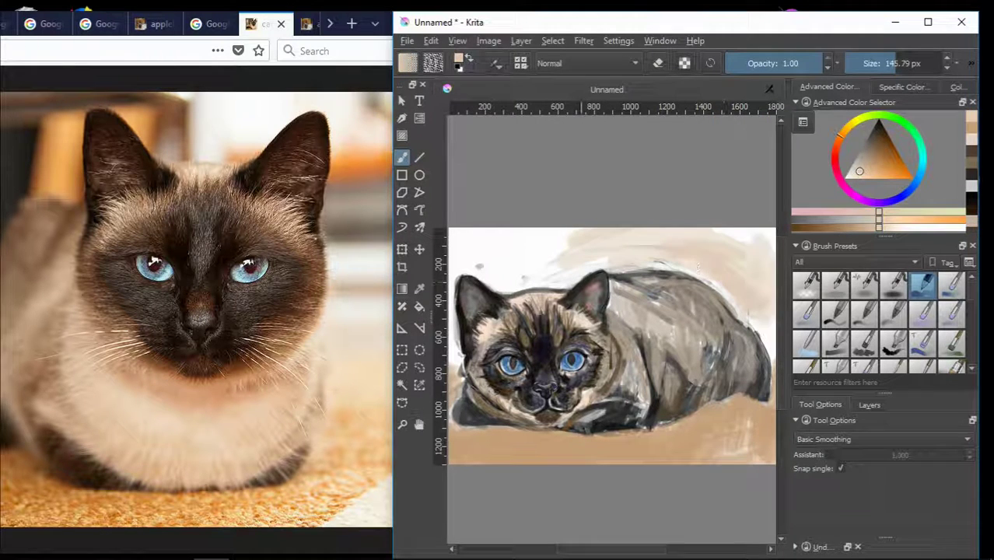
Resize the brush and darken the outline along the cat's back.
{"action": "left_click_drag", "start_coordinate": [556, 549], "coordinate": [622, 549]}
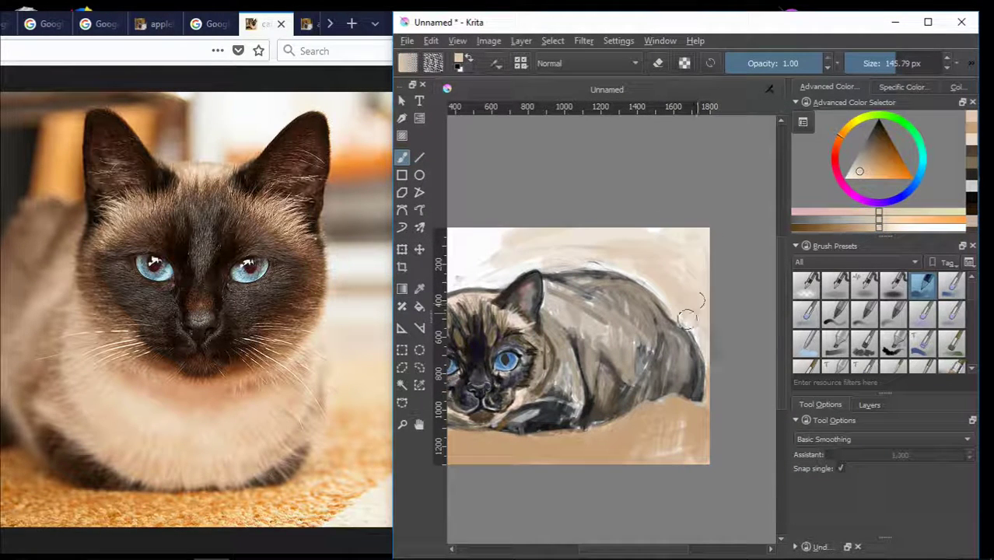
{"action": "mouse_move", "coordinate": [600, 554]}
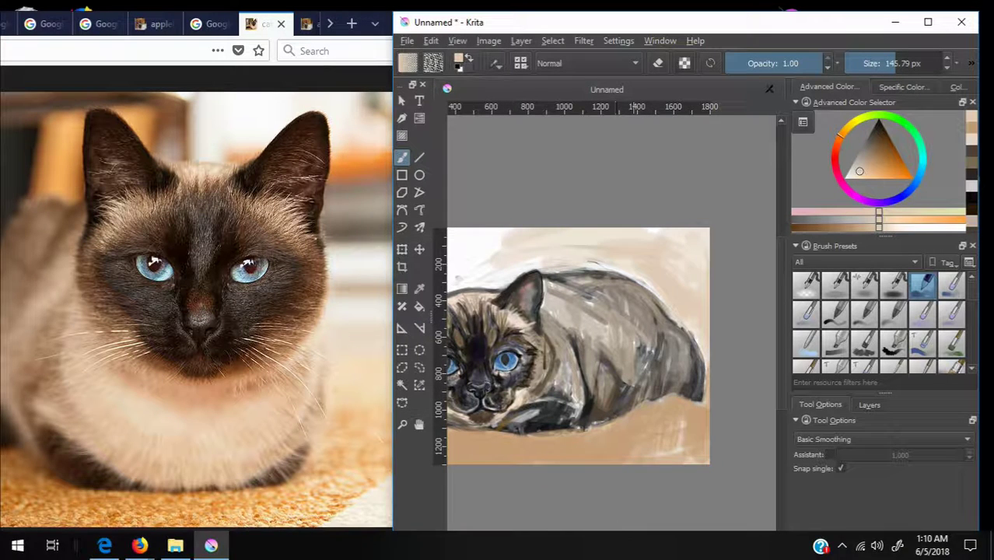
{"action": "scroll", "coordinate": [568, 258], "scroll_direction": "left", "scroll_amount": 3}
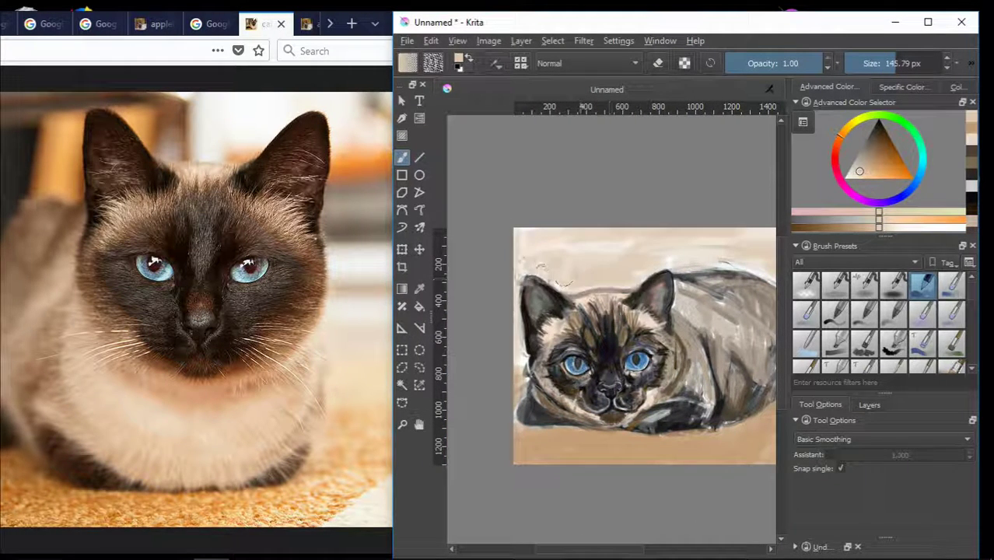
{"action": "left_click_drag", "start_coordinate": [575, 549], "coordinate": [639, 549]}
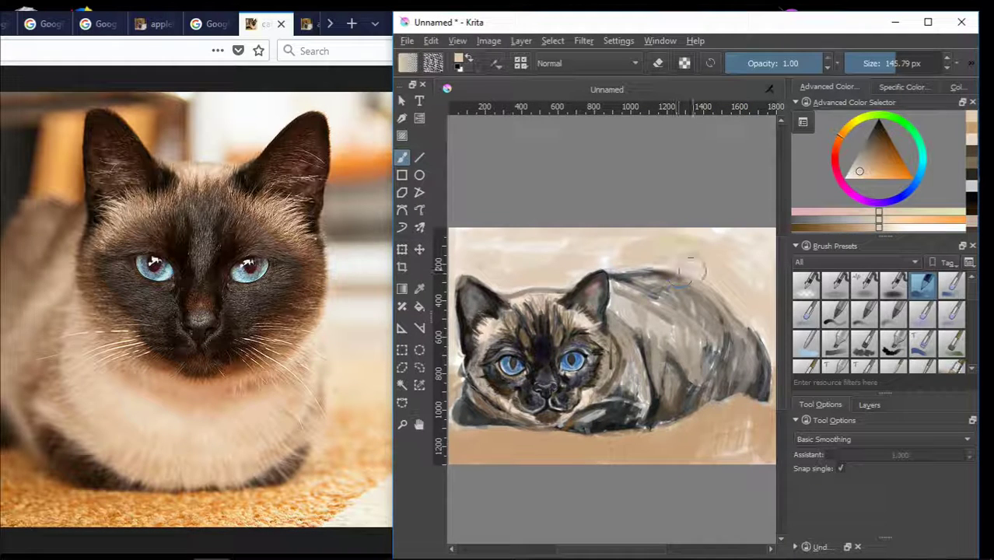
{"action": "left_click_drag", "start_coordinate": [663, 254], "coordinate": [640, 259]}
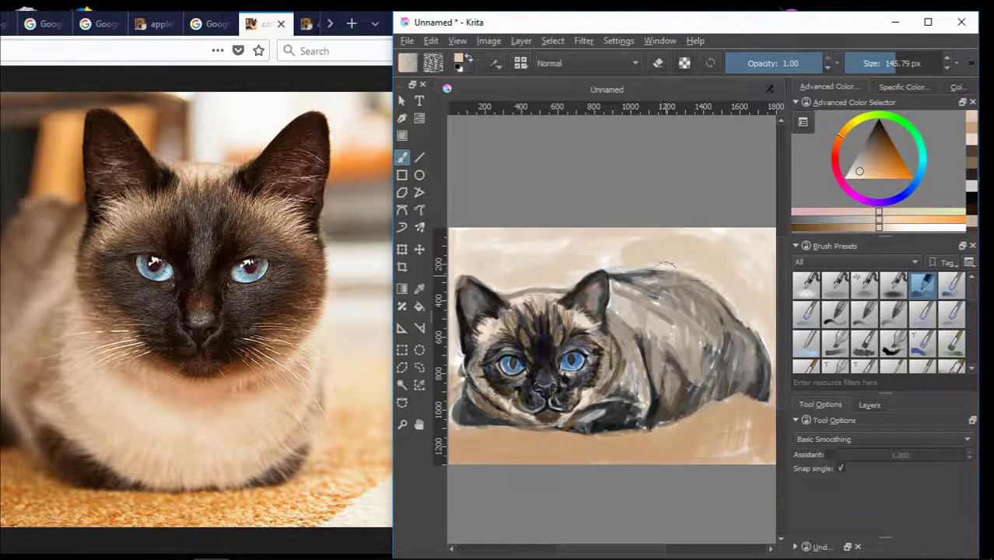
Brighten the top-right background with sampled cream strokes, then pick a near-white tone at about 31 px.
{"action": "left_click_drag", "start_coordinate": [637, 549], "coordinate": [661, 549]}
{"action": "left_click", "coordinate": [730, 235], "text": "ctrl"}
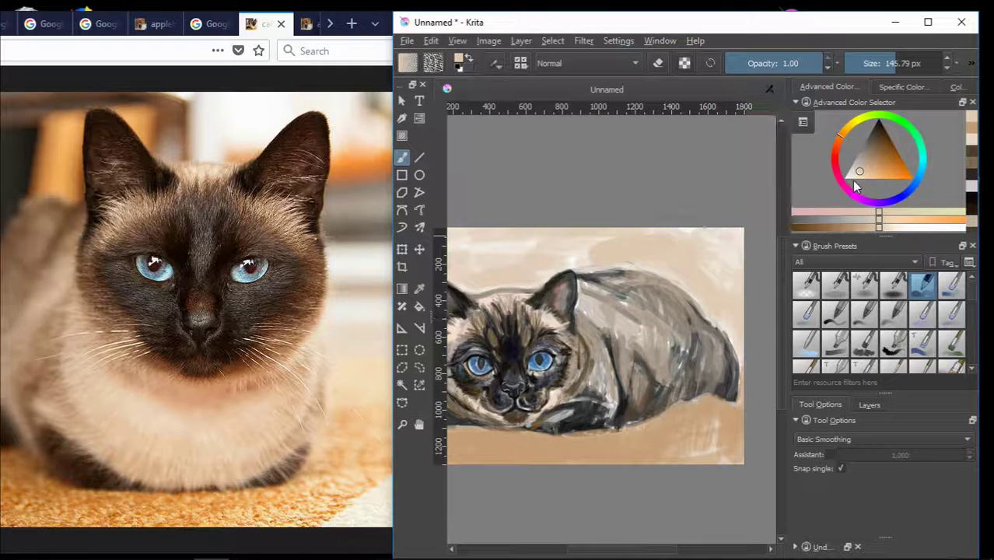
{"action": "mouse_move", "coordinate": [730, 236]}
{"action": "left_mouse_down"}
{"action": "mouse_move", "coordinate": [521, 245]}
{"action": "mouse_move", "coordinate": [716, 257]}
{"action": "left_mouse_up"}
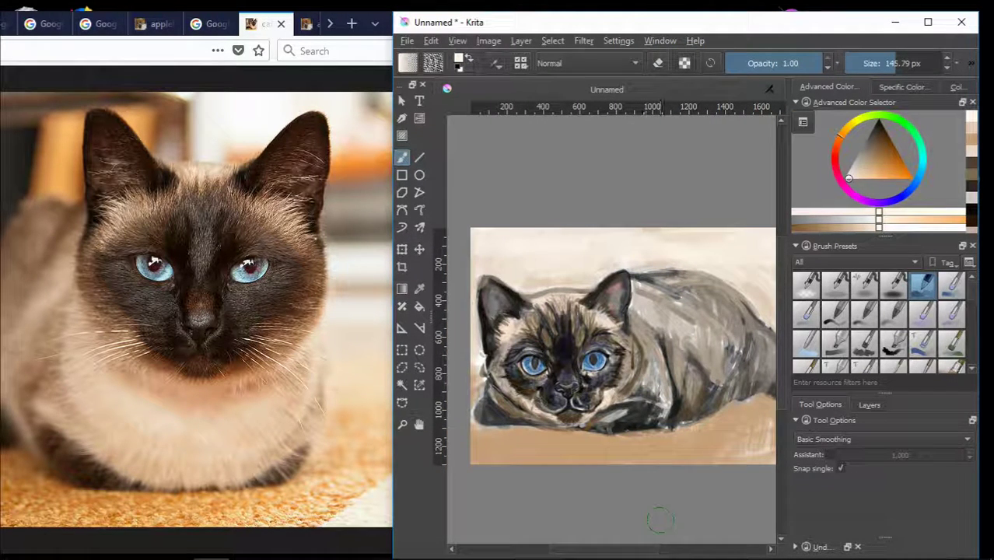
{"action": "left_click_drag", "start_coordinate": [630, 549], "coordinate": [661, 549]}
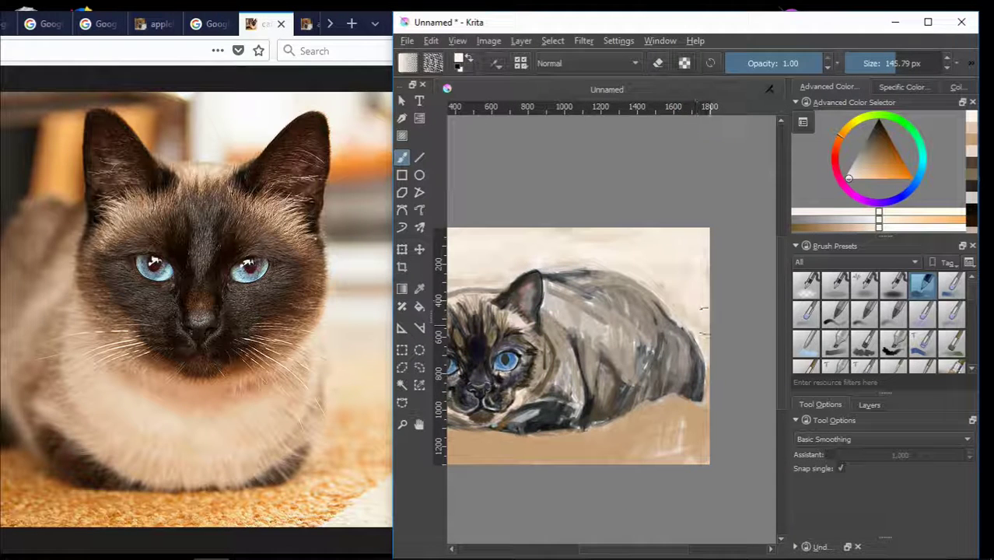
{"action": "left_click", "coordinate": [691, 233], "text": "ctrl"}
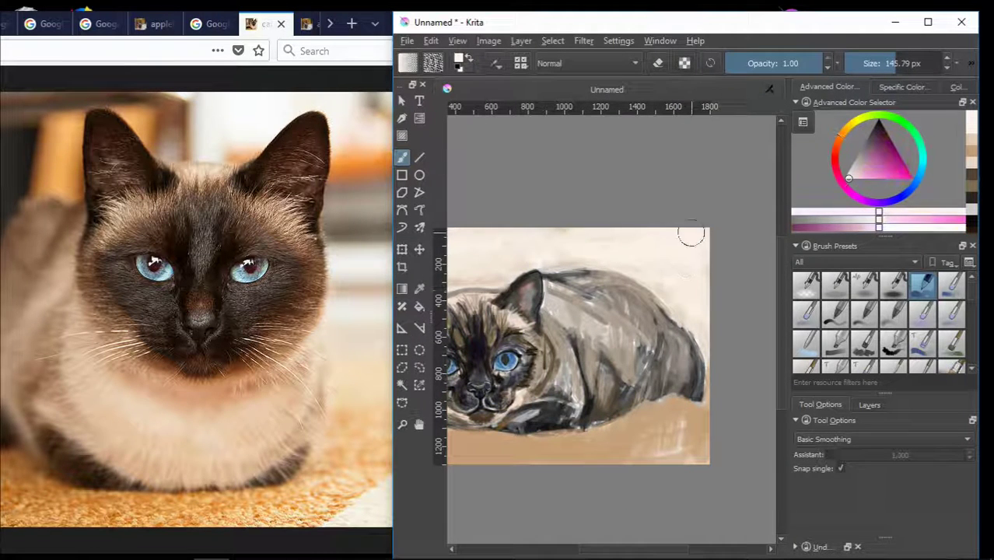
{"action": "key", "text": "minus"}
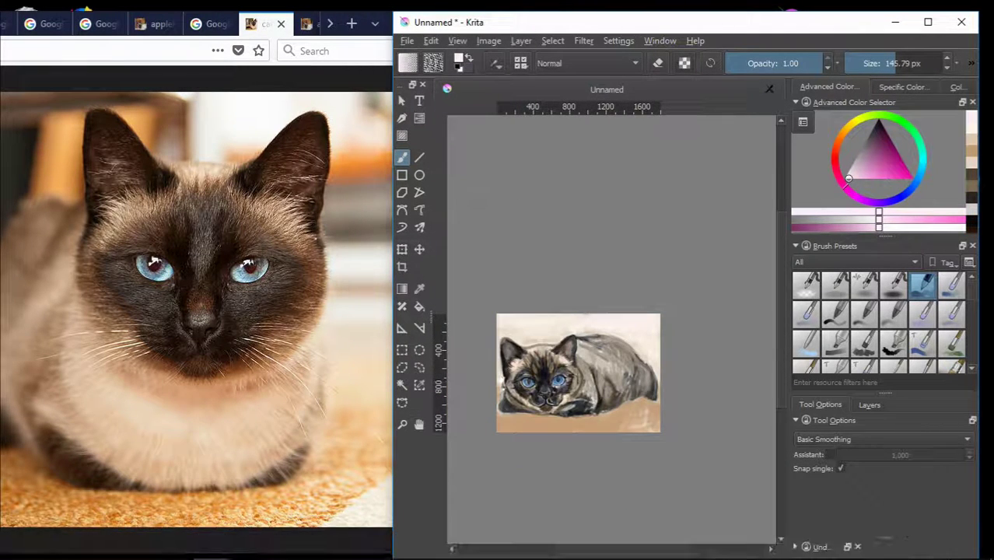
{"action": "key", "text": "plus"}
{"action": "key", "text": "plus"}
{"action": "key", "text": "plus"}
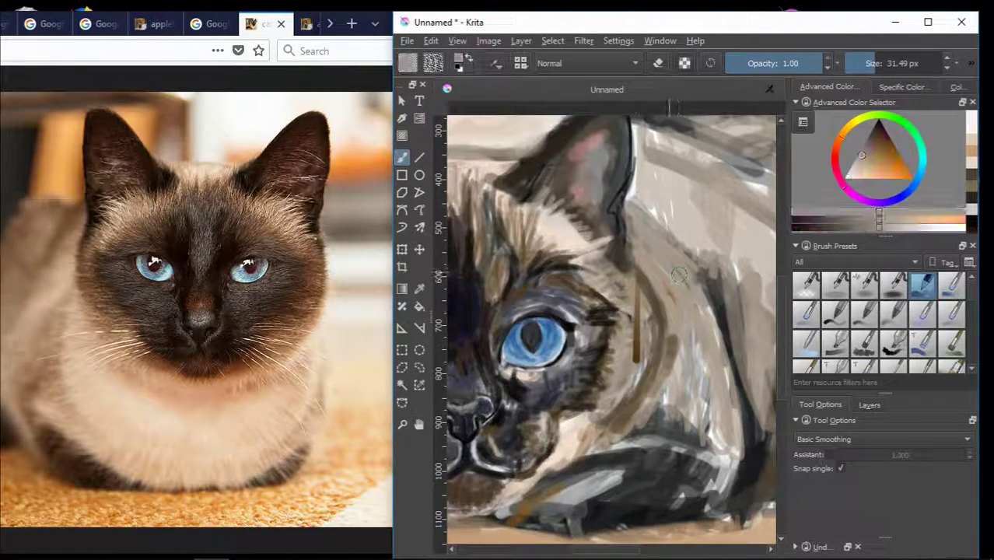
Zoom in on the cat's eyes and nose and show the Layers docker with Layer 3 on top.
{"action": "key", "text": "plus"}
{"action": "key", "text": "minus"}
{"action": "key", "text": "minus"}
{"action": "key", "text": "minus"}
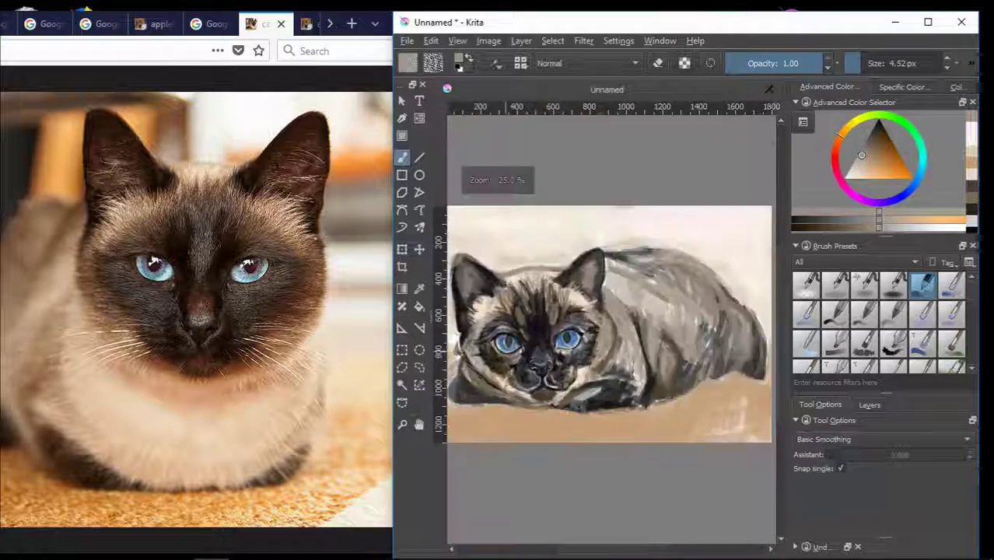
{"action": "key", "text": "plus"}
{"action": "key", "text": "plus"}
{"action": "left_click", "coordinate": [868, 405]}
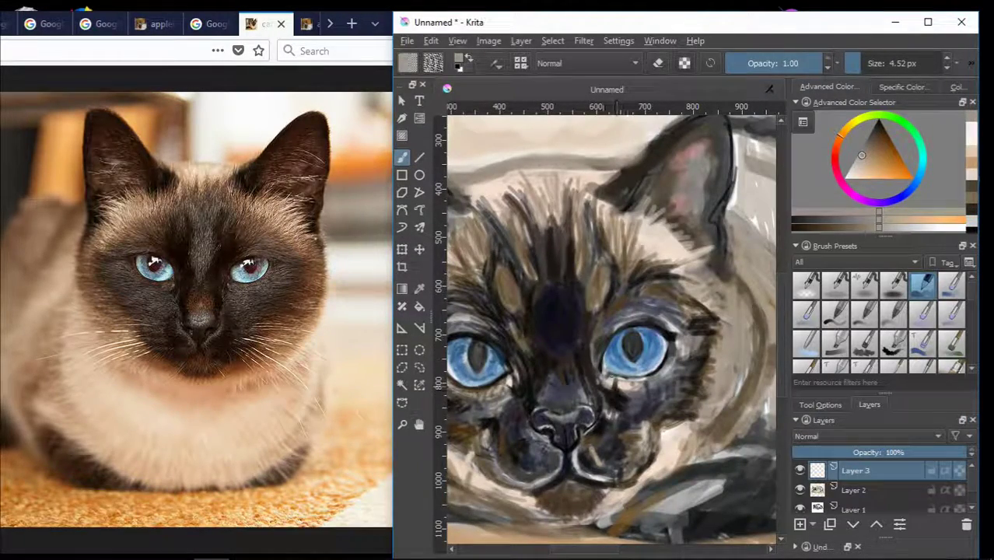
{"action": "key", "text": "plus"}
{"action": "key", "text": "plus"}
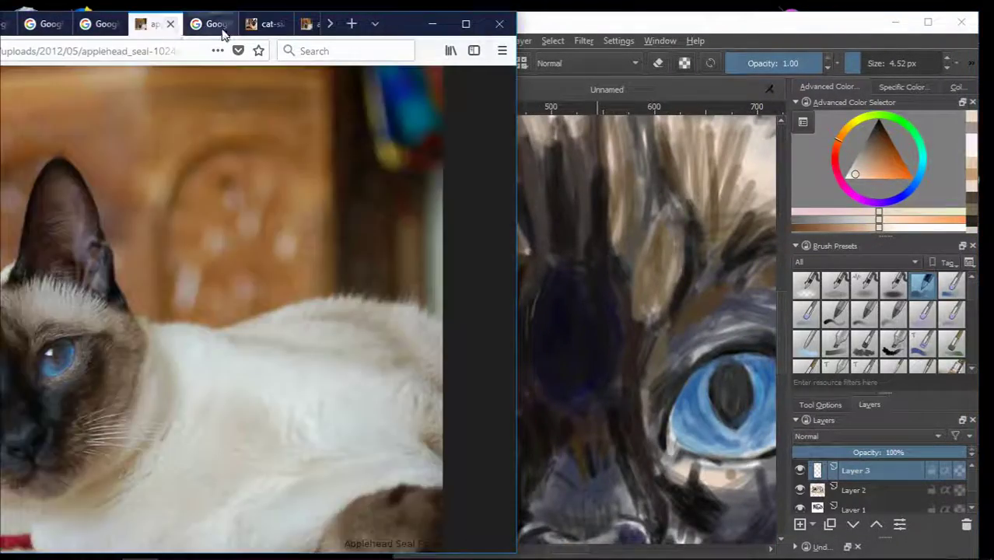
Switch the browser reference to the 480 × 319 Siamese face close-up and return to the painting.
{"action": "left_click", "coordinate": [105, 24]}
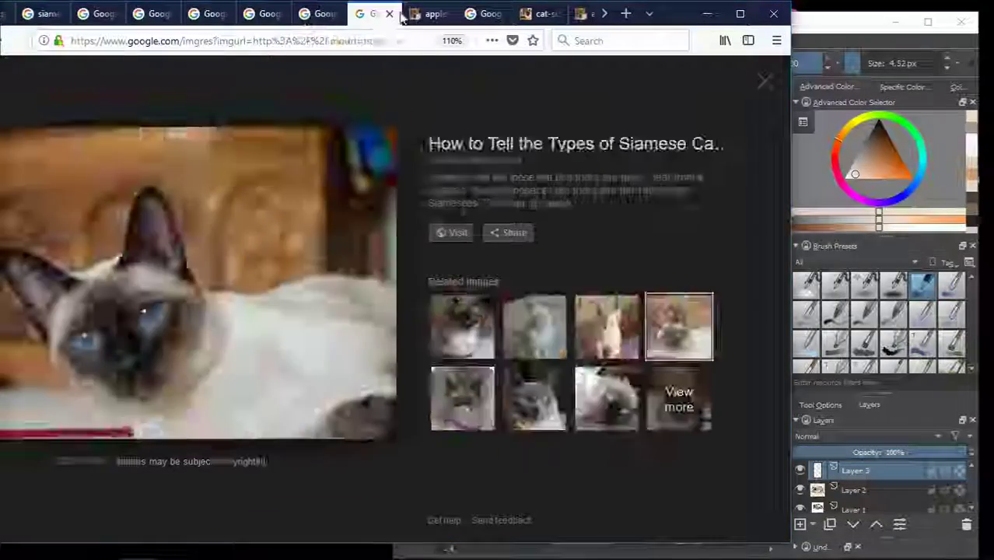
{"action": "key", "text": "Right"}
{"action": "left_click", "coordinate": [855, 22]}
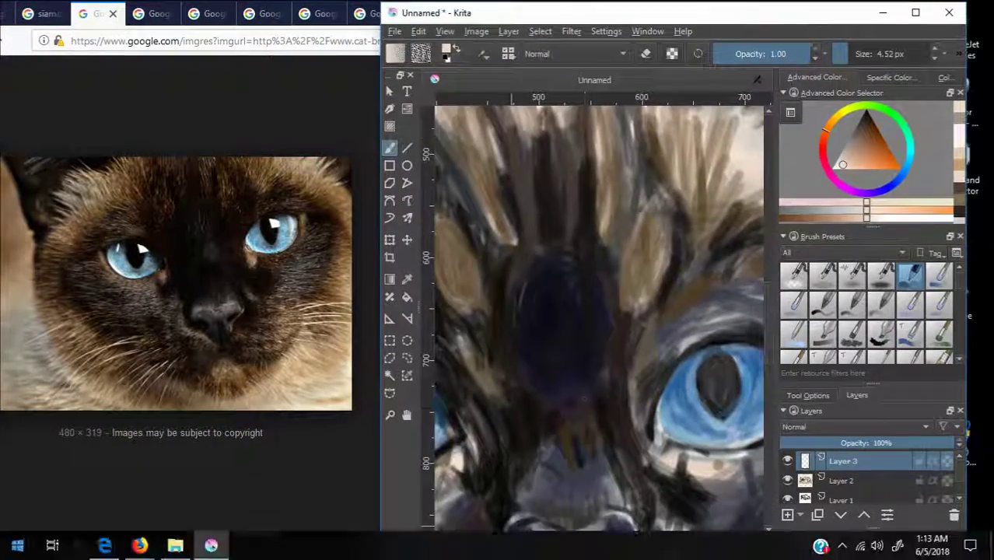
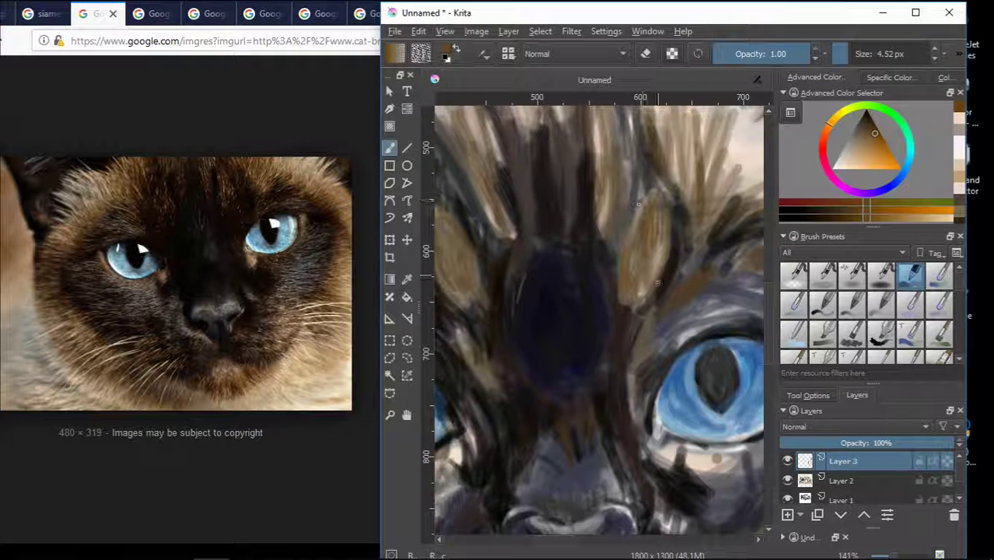
Slightly enlarge the brush and paint dark blue and magenta-purple fur strokes on the forehead.
{"action": "left_click", "coordinate": [665, 286], "text": "ctrl"}
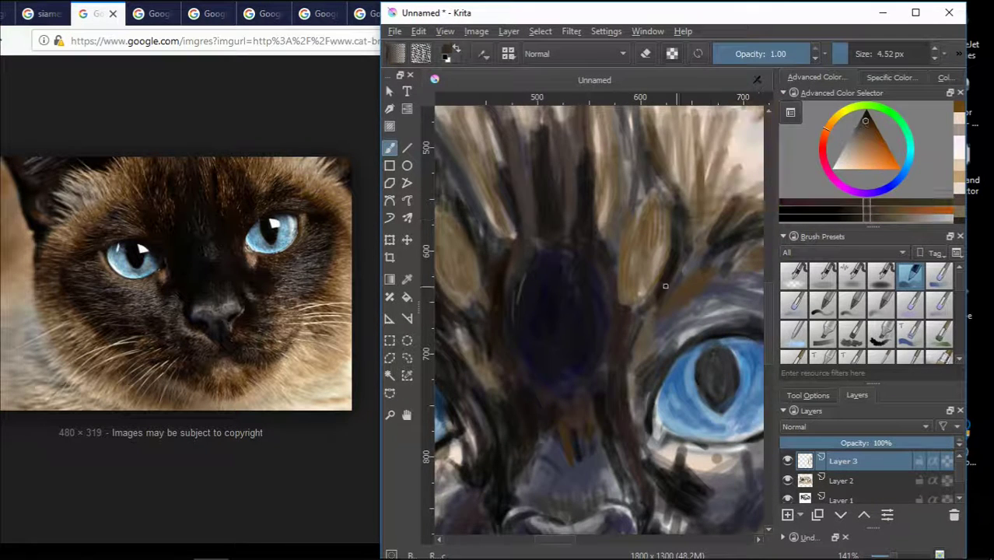
{"action": "left_click", "coordinate": [852, 56]}
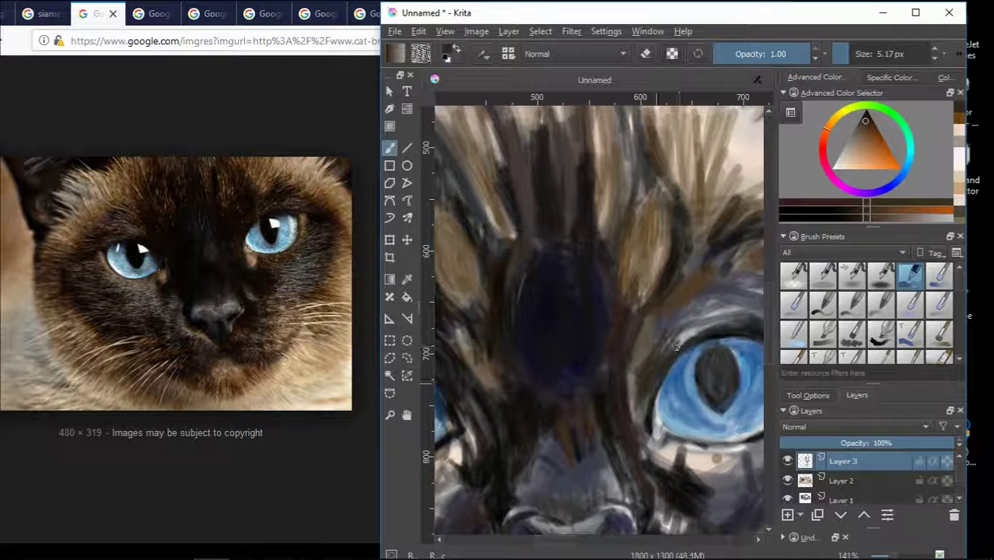
{"action": "scroll", "coordinate": [596, 356], "scroll_direction": "down", "scroll_amount": 3}
{"action": "scroll", "coordinate": [596, 356], "scroll_direction": "up", "scroll_amount": 3}
{"action": "left_click", "coordinate": [596, 342], "text": "ctrl"}
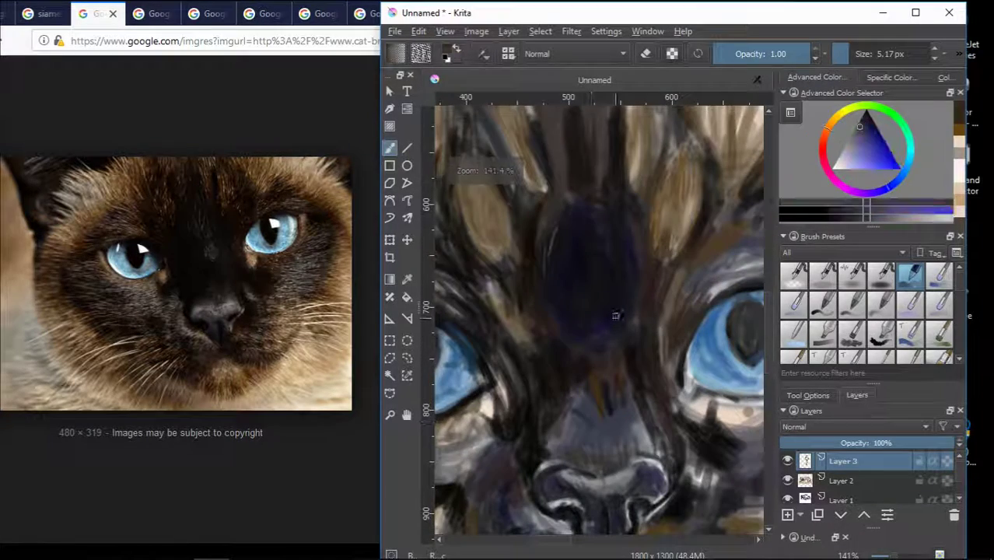
{"action": "scroll", "coordinate": [576, 292], "scroll_direction": "down", "scroll_amount": 3}
{"action": "scroll", "coordinate": [584, 284], "scroll_direction": "up", "scroll_amount": 3}
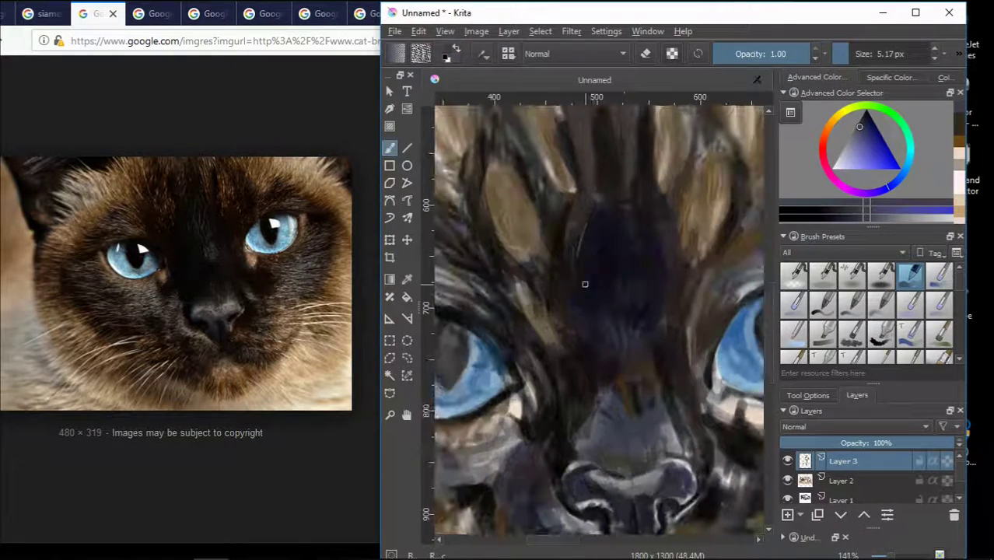
{"action": "scroll", "coordinate": [622, 226], "scroll_direction": "down", "scroll_amount": 3}
{"action": "scroll", "coordinate": [589, 313], "scroll_direction": "up", "scroll_amount": 3}
{"action": "left_click", "coordinate": [590, 313], "text": "ctrl"}
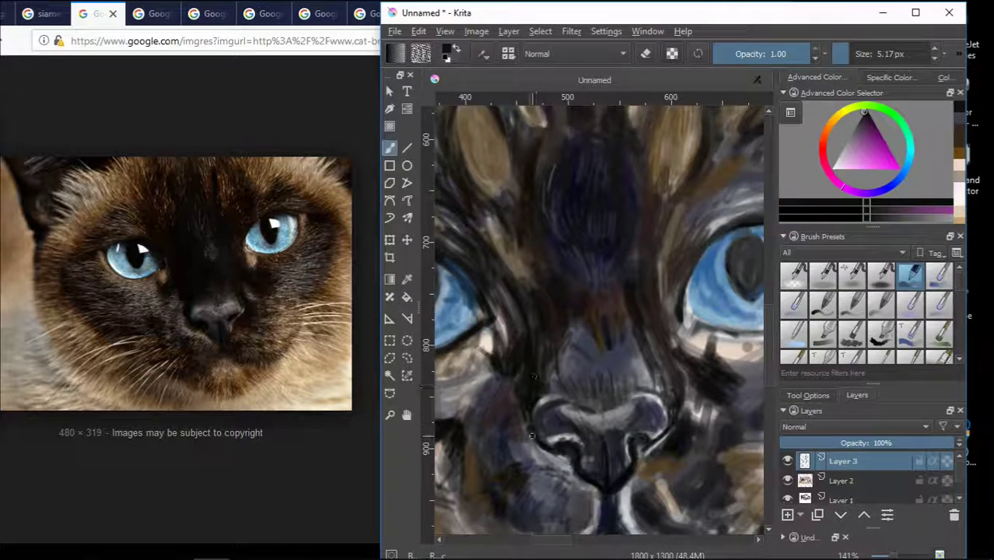
{"action": "left_click", "coordinate": [606, 337], "text": "ctrl"}
{"action": "scroll", "coordinate": [606, 337], "scroll_direction": "down", "scroll_amount": 3}
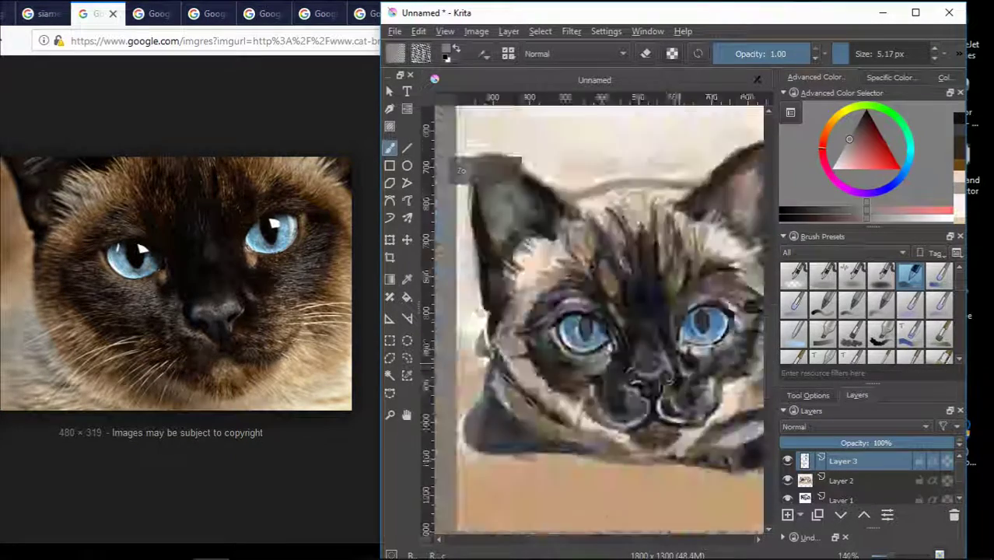
{"action": "scroll", "coordinate": [607, 337], "scroll_direction": "up", "scroll_amount": 1}
{"action": "scroll", "coordinate": [604, 306], "scroll_direction": "up", "scroll_amount": 3}
{"action": "scroll", "coordinate": [604, 307], "scroll_direction": "down", "scroll_amount": 2}
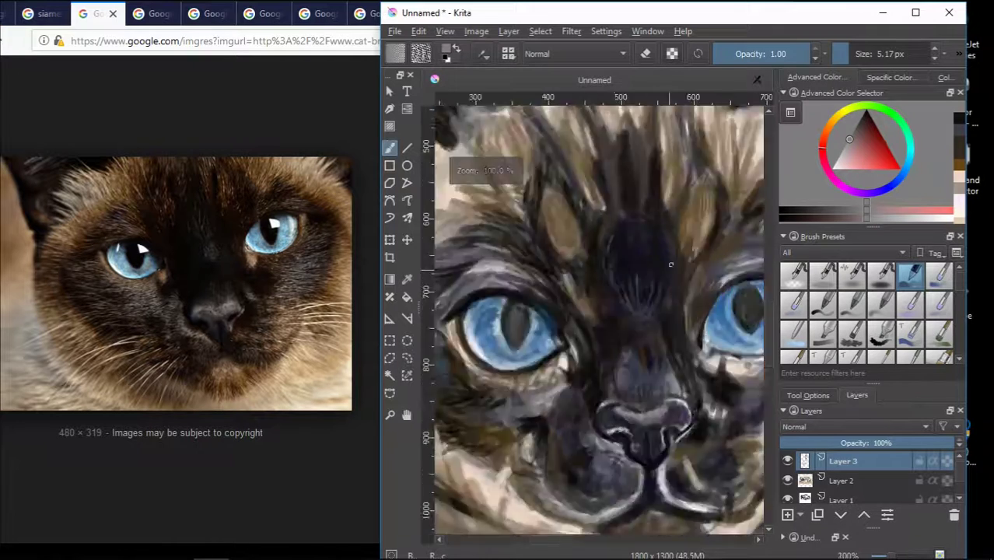
{"action": "scroll", "coordinate": [604, 306], "scroll_direction": "up", "scroll_amount": 1}
Widen the brush and add forehead fur in orange-brown, dark purple and beige-grey tones.
{"action": "left_click", "coordinate": [855, 54]}
{"action": "left_click", "coordinate": [585, 345], "text": "ctrl"}
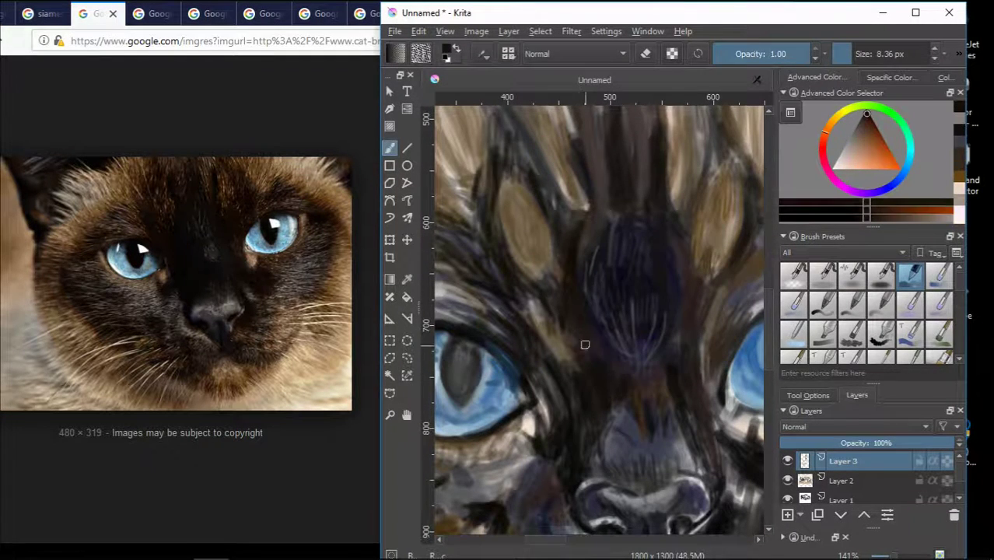
{"action": "left_click", "coordinate": [572, 359], "text": "ctrl"}
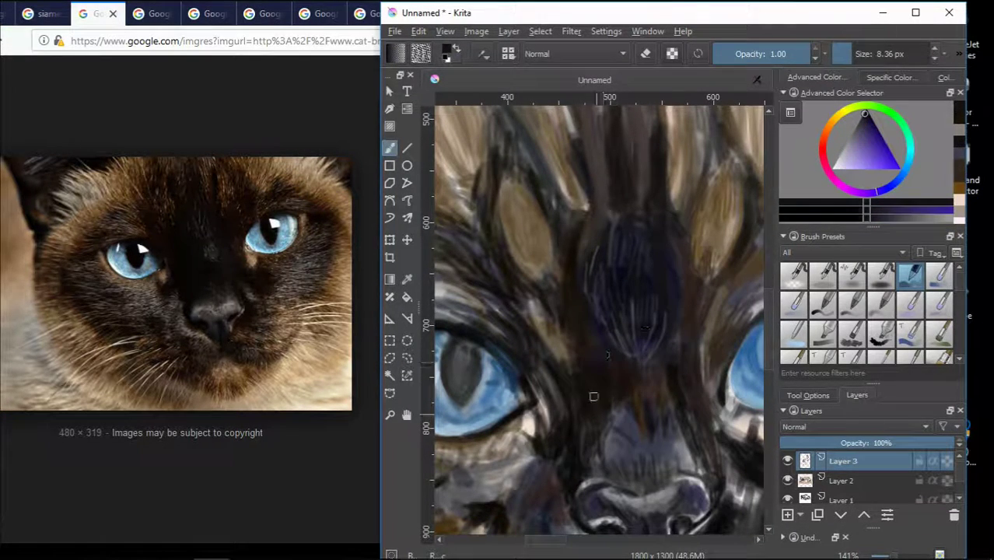
{"action": "left_click", "coordinate": [567, 348], "text": "ctrl"}
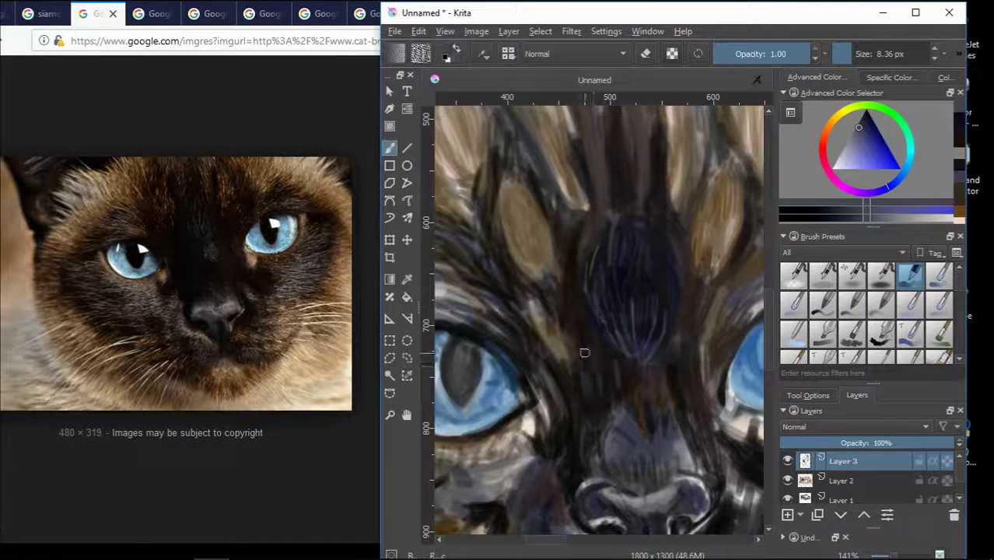
{"action": "left_click", "coordinate": [574, 289], "text": "ctrl"}
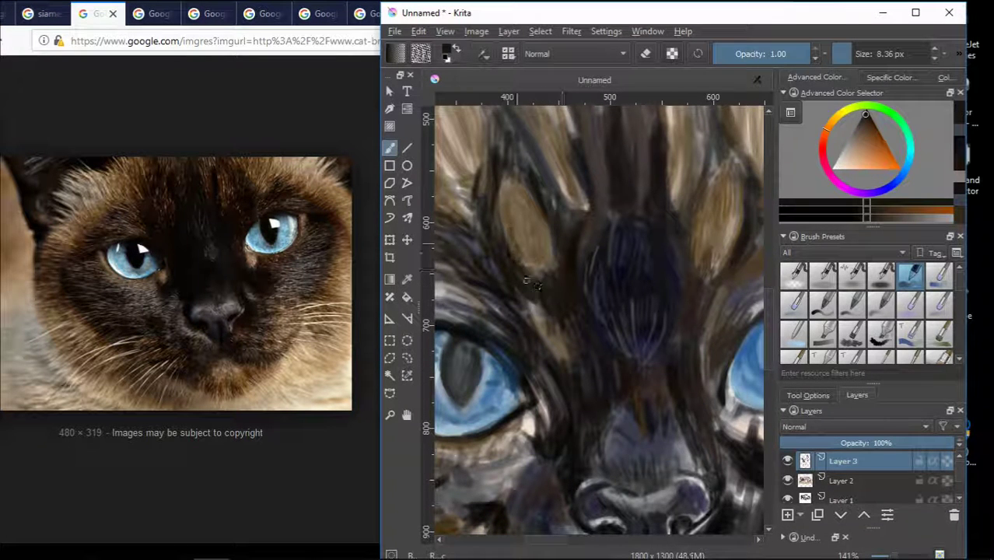
{"action": "left_click", "coordinate": [562, 222], "text": "ctrl"}
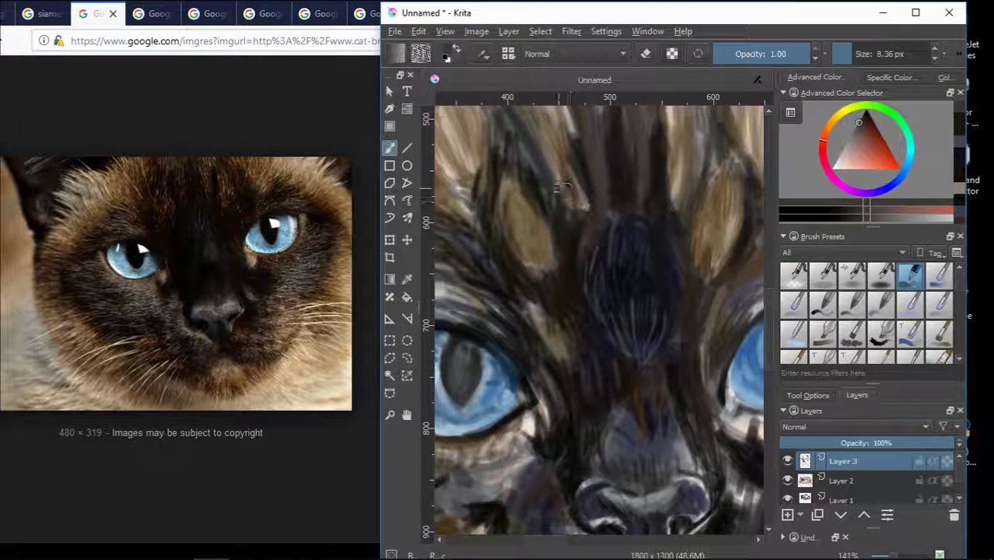
{"action": "left_click", "coordinate": [572, 186], "text": "ctrl"}
{"action": "scroll", "coordinate": [582, 211], "scroll_direction": "down", "scroll_amount": 3}
{"action": "scroll", "coordinate": [564, 210], "scroll_direction": "up", "scroll_amount": 3}
{"action": "left_click", "coordinate": [565, 211], "text": "ctrl"}
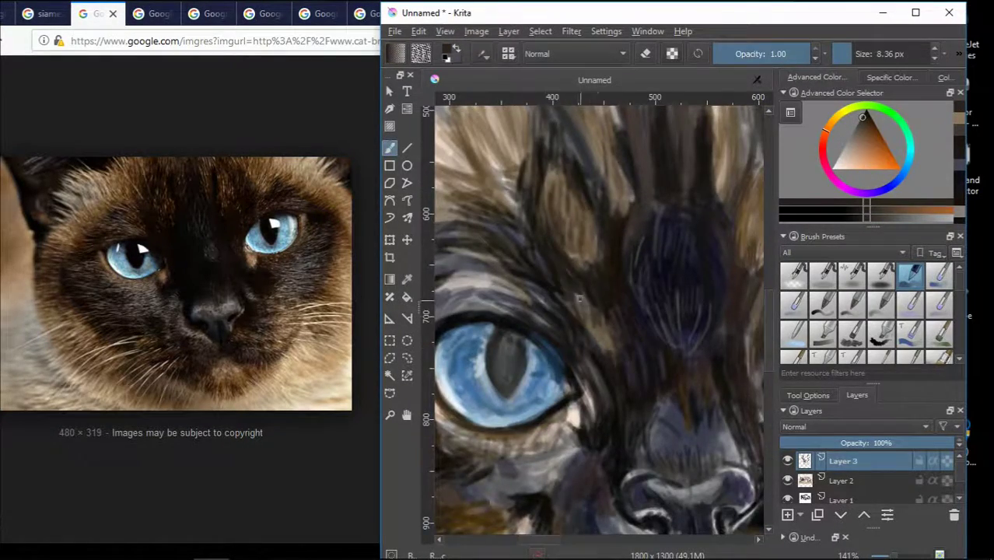
{"action": "scroll", "coordinate": [578, 297], "scroll_direction": "down", "scroll_amount": 1}
Show the blue cat-eye reference photo in the browser, then return to the canvas at the eye.
{"action": "left_click", "coordinate": [28, 8]}
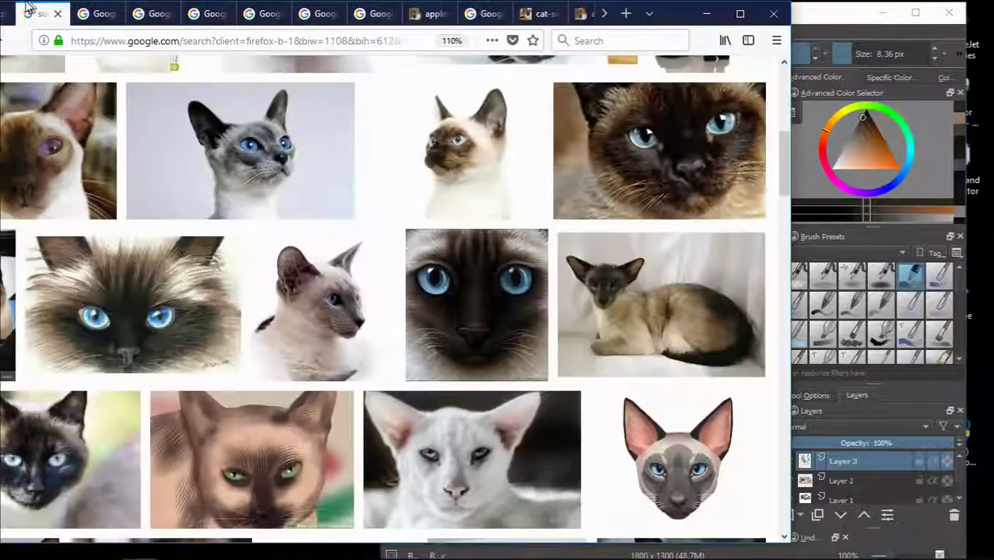
{"action": "key", "text": "ctrl+Tab"}
{"action": "key", "text": "ctrl+Tab"}
{"action": "key", "text": "ctrl+Tab"}
{"action": "key", "text": "ctrl+Tab"}
{"action": "key", "text": "ctrl+Tab"}
{"action": "key", "text": "ctrl+Tab"}
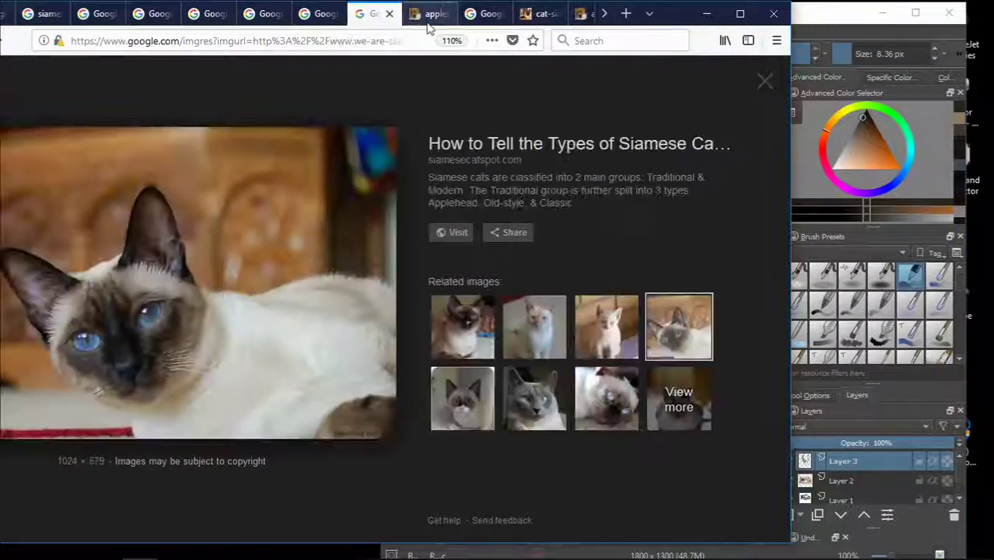
{"action": "key", "text": "ctrl+Tab"}
{"action": "key", "text": "ctrl+Tab"}
{"action": "key", "text": "ctrl+Tab"}
{"action": "key", "text": "ctrl+Tab"}
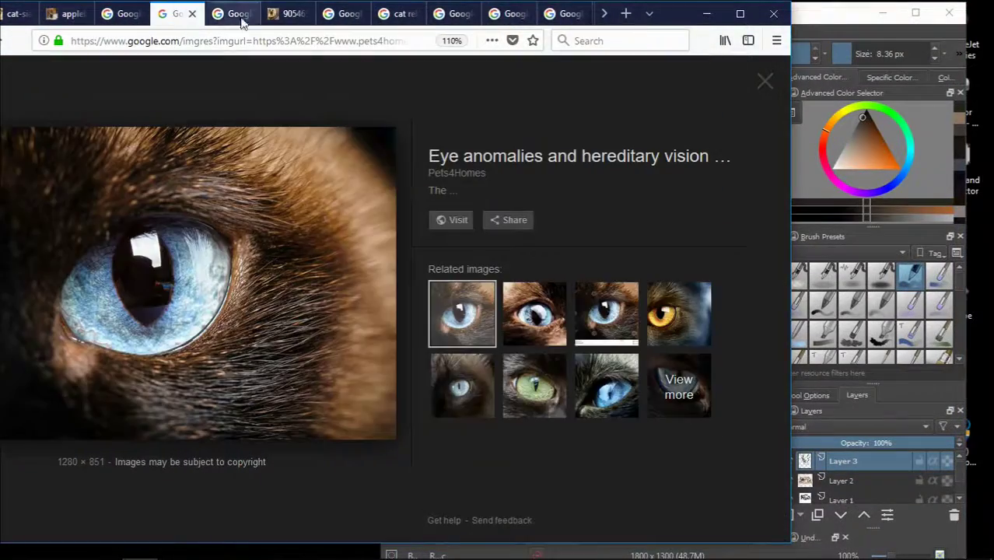
{"action": "key", "text": "alt+Tab"}
{"action": "left_click_drag", "start_coordinate": [591, 537], "coordinate": [594, 483]}
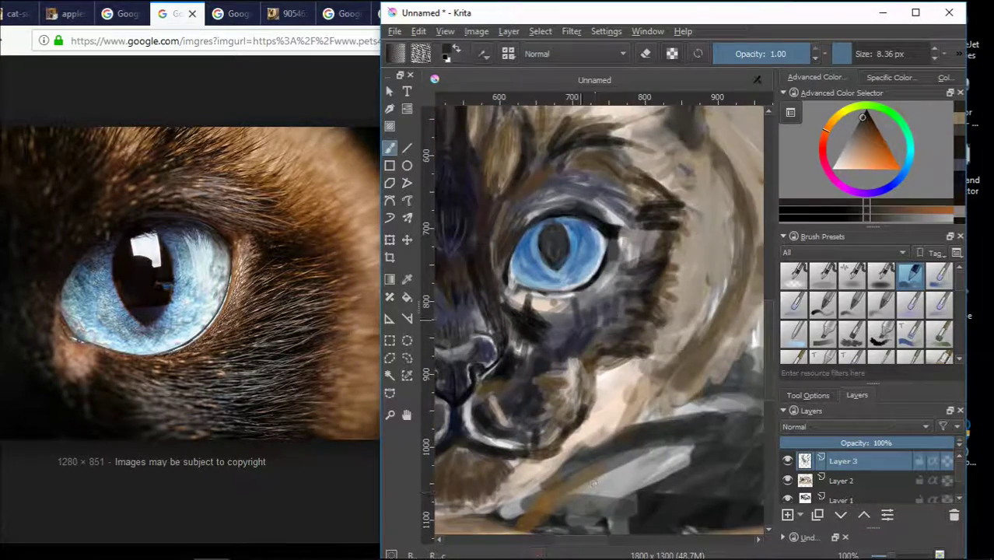
Reset the colour to black and paint a dark line along the lower eyelid.
{"action": "scroll", "coordinate": [514, 249], "scroll_direction": "up", "scroll_amount": 3}
{"action": "scroll", "coordinate": [492, 295], "scroll_direction": "down", "scroll_amount": 2}
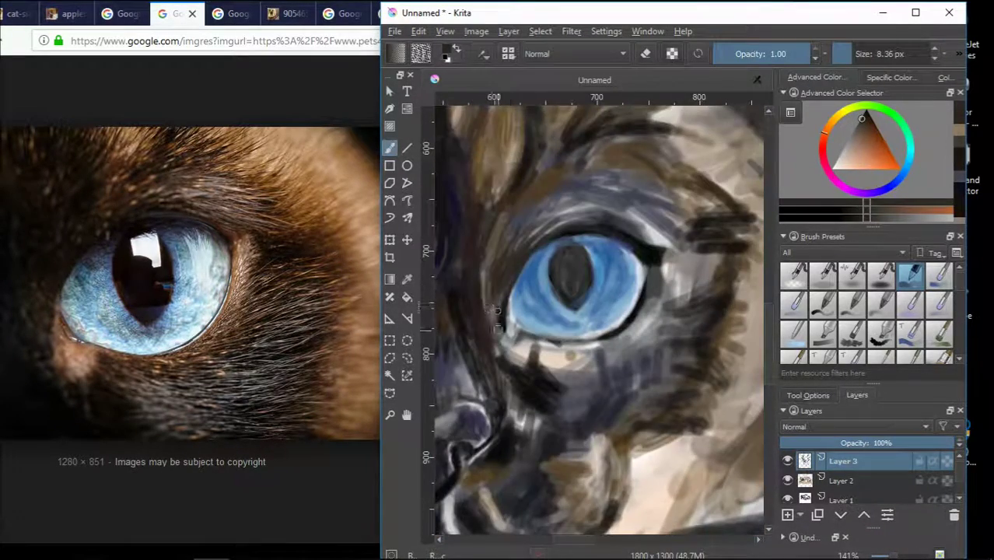
{"action": "scroll", "coordinate": [608, 378], "scroll_direction": "up", "scroll_amount": 3}
{"action": "scroll", "coordinate": [608, 377], "scroll_direction": "down", "scroll_amount": 1}
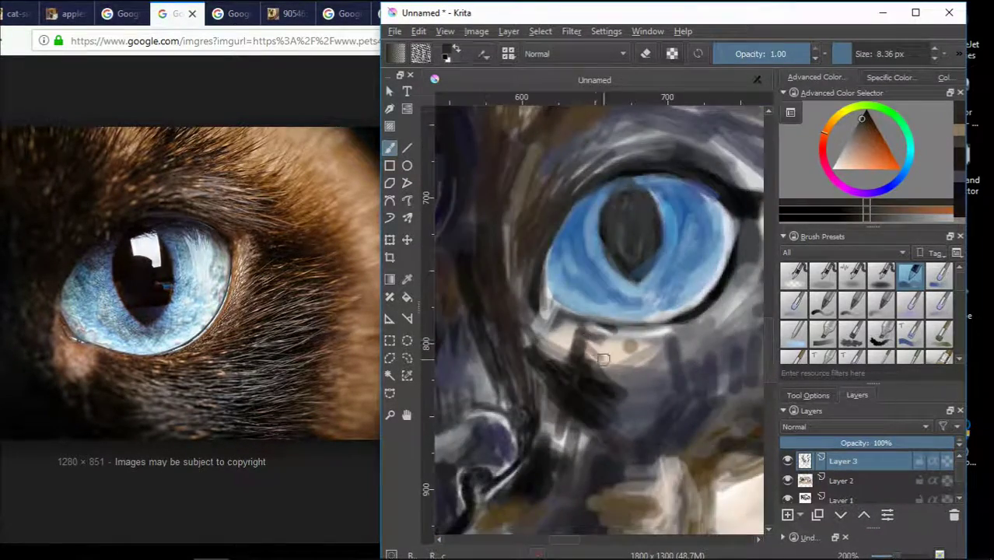
{"action": "scroll", "coordinate": [667, 329], "scroll_direction": "down", "scroll_amount": 1}
{"action": "scroll", "coordinate": [692, 295], "scroll_direction": "up", "scroll_amount": 1}
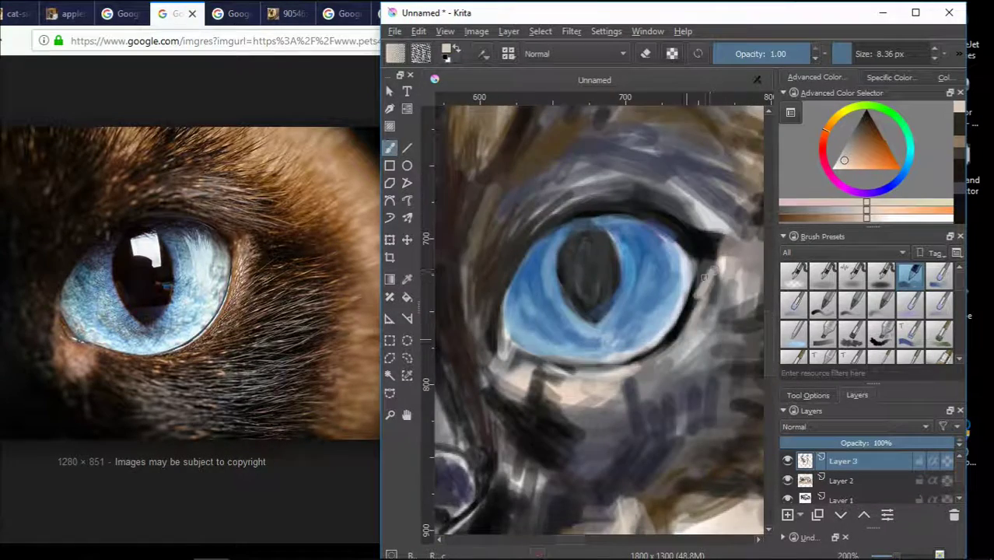
{"action": "key", "text": "d"}
{"action": "scroll", "coordinate": [674, 339], "scroll_direction": "up", "scroll_amount": 2}
{"action": "scroll", "coordinate": [606, 357], "scroll_direction": "down", "scroll_amount": 2}
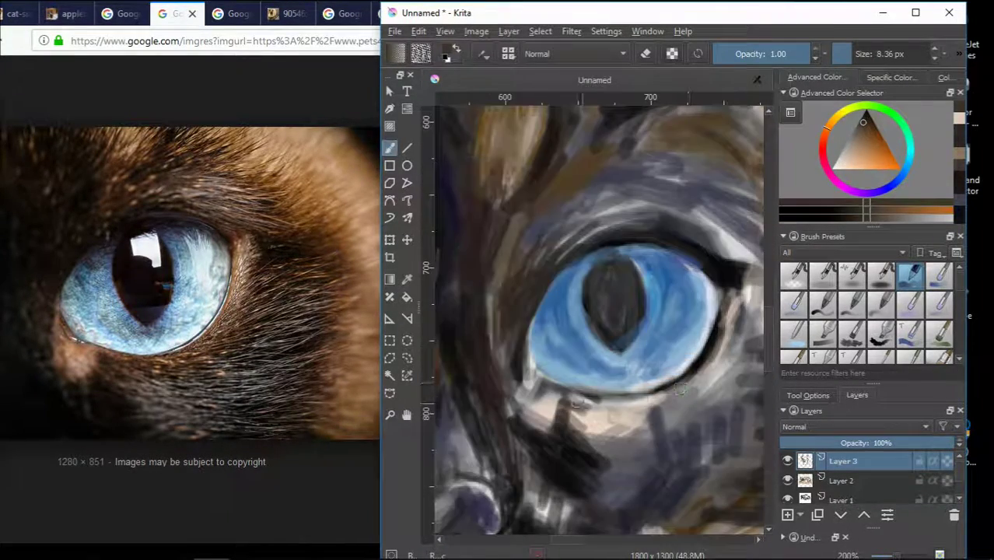
{"action": "left_click", "coordinate": [597, 237]}
{"action": "key", "text": "ctrl+z"}
{"action": "left_click_drag", "start_coordinate": [519, 377], "coordinate": [627, 408]}
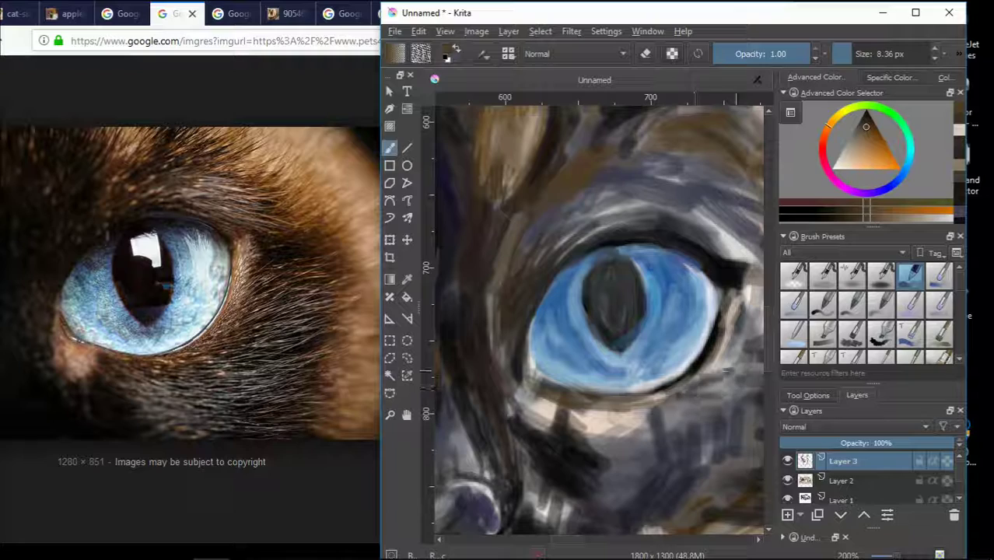
Sample a grey-beige colour and switch to the smaller 25 px detail brush.
{"action": "left_click", "coordinate": [645, 412], "text": "ctrl"}
{"action": "scroll", "coordinate": [668, 300], "scroll_direction": "down", "scroll_amount": 4}
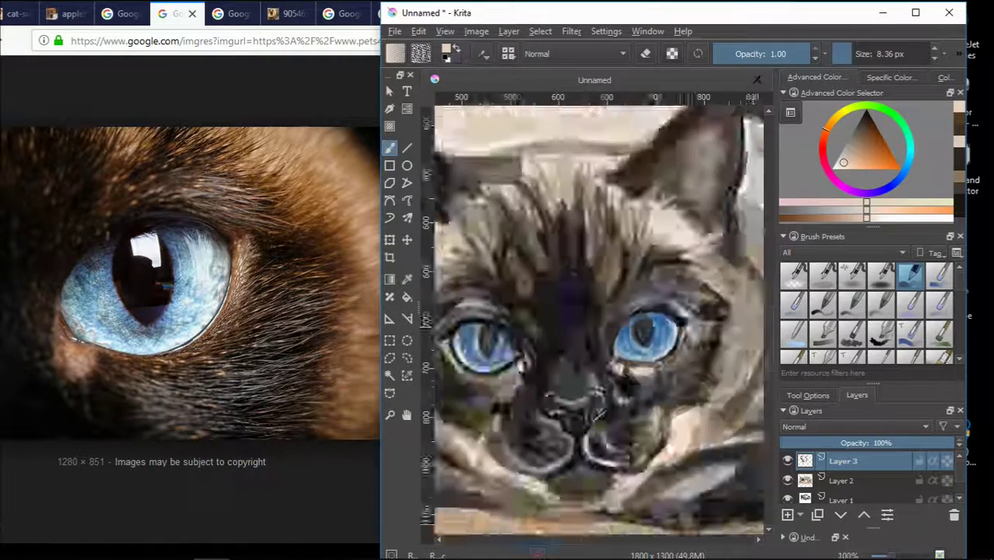
{"action": "scroll", "coordinate": [669, 301], "scroll_direction": "up", "scroll_amount": 3}
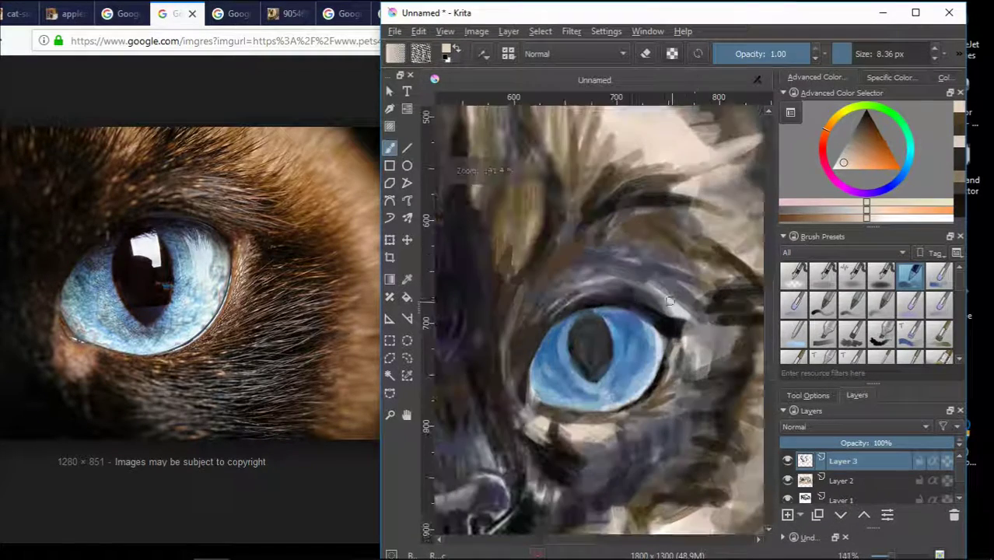
{"action": "left_click", "coordinate": [846, 158]}
{"action": "left_click", "coordinate": [929, 53]}
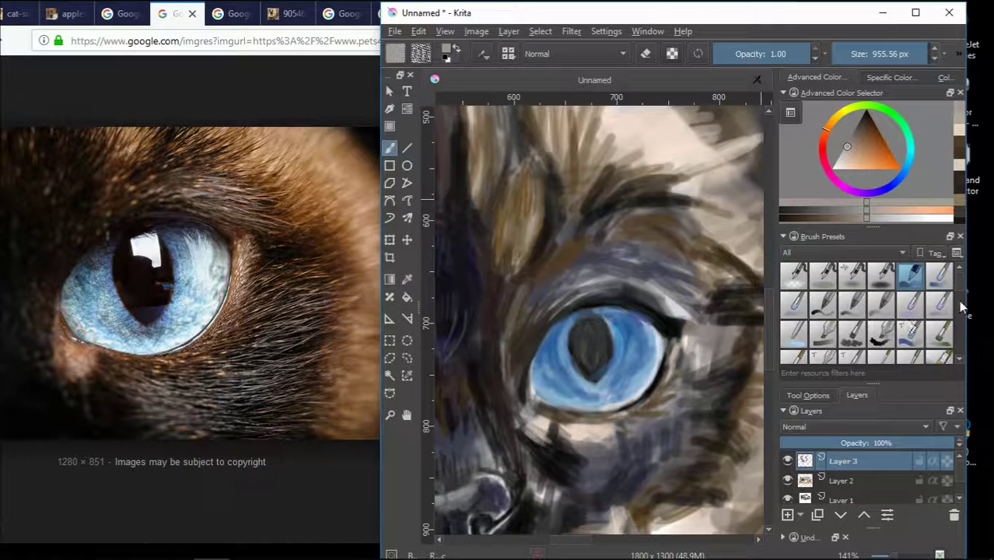
{"action": "scroll", "coordinate": [958, 358], "scroll_direction": "down", "scroll_amount": 3}
{"action": "scroll", "coordinate": [959, 358], "scroll_direction": "up", "scroll_amount": 3}
{"action": "scroll", "coordinate": [821, 333], "scroll_direction": "up", "scroll_amount": 2}
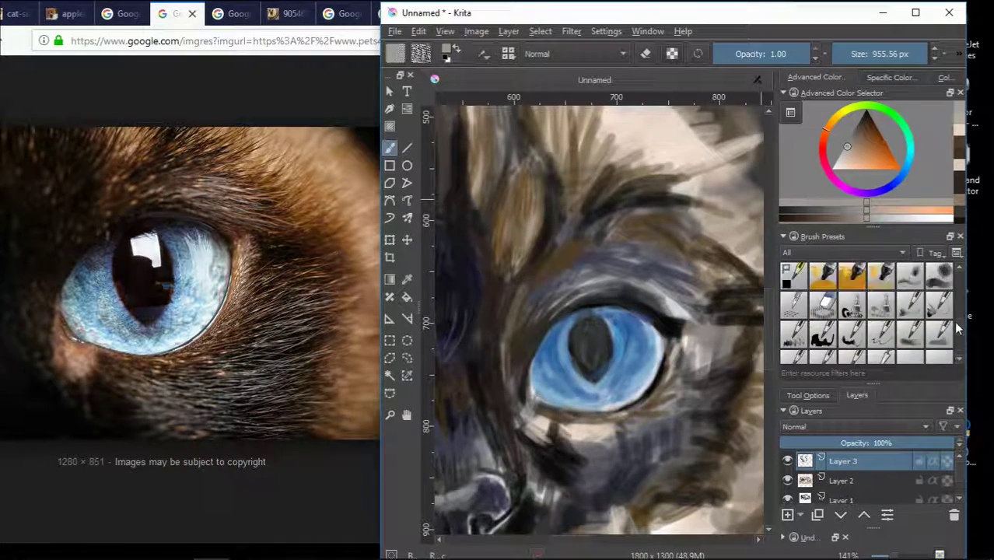
{"action": "key", "text": "slash"}
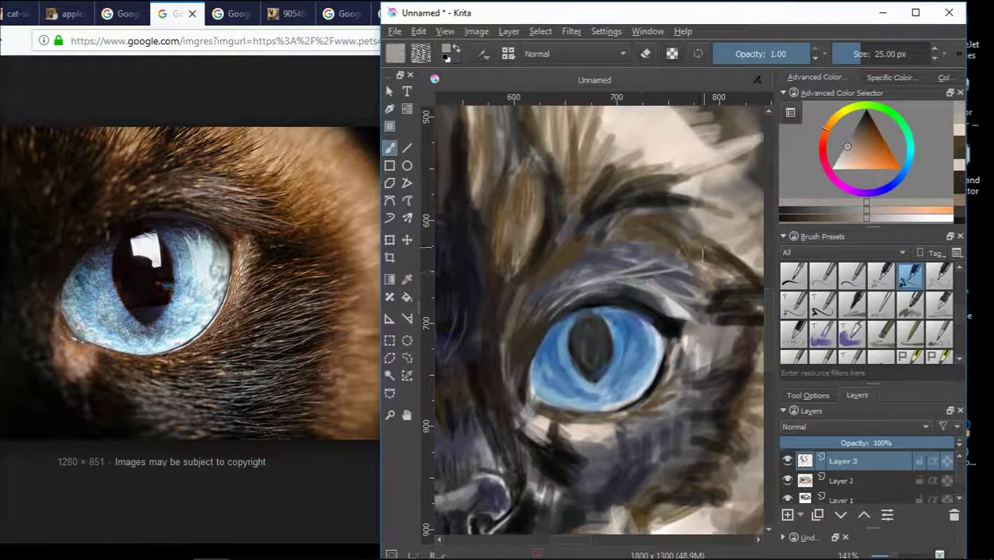
Choose a lighter, greyer blue for the iris highlights.
{"action": "scroll", "coordinate": [651, 303], "scroll_direction": "up", "scroll_amount": 2}
{"action": "left_click", "coordinate": [653, 343], "text": "ctrl"}
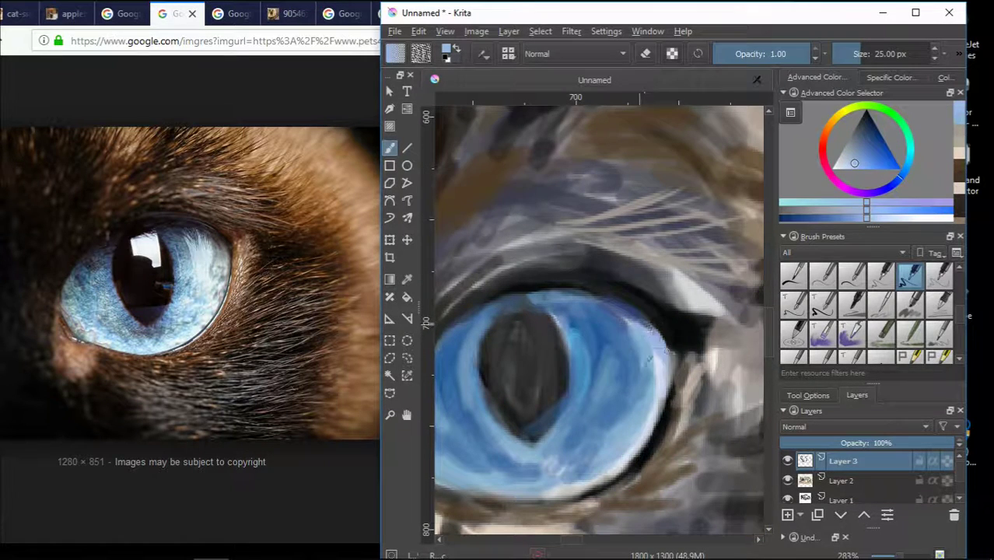
{"action": "left_click", "coordinate": [656, 363], "text": "ctrl"}
{"action": "scroll", "coordinate": [633, 441], "scroll_direction": "down", "scroll_amount": 2}
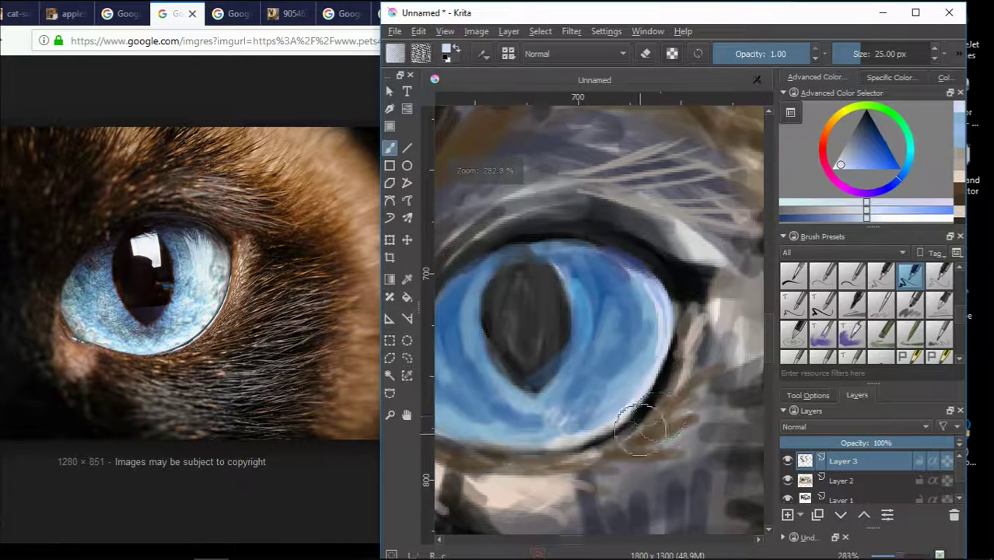
{"action": "left_click", "coordinate": [829, 124]}
{"action": "left_click_drag", "start_coordinate": [860, 138], "coordinate": [876, 133]}
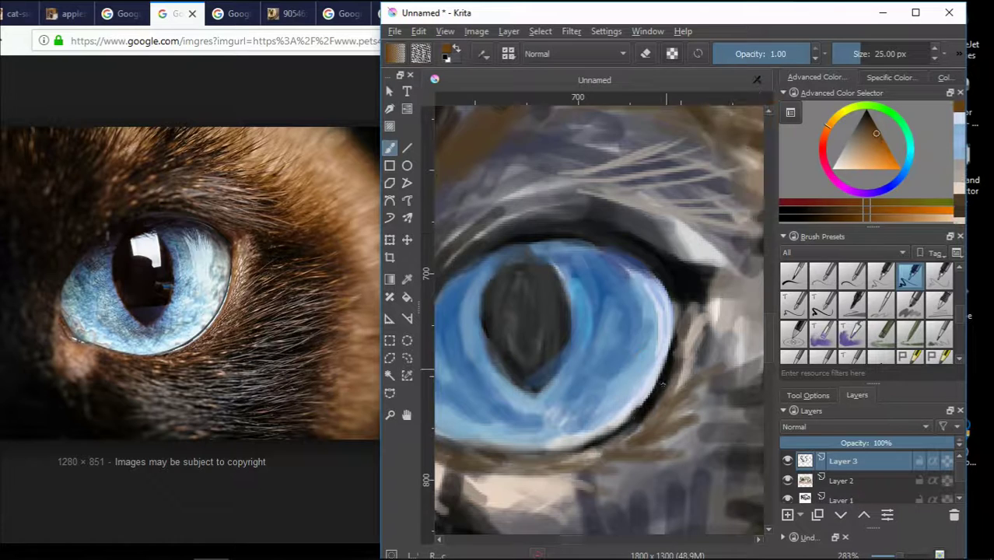
{"action": "left_click", "coordinate": [641, 413], "text": "ctrl"}
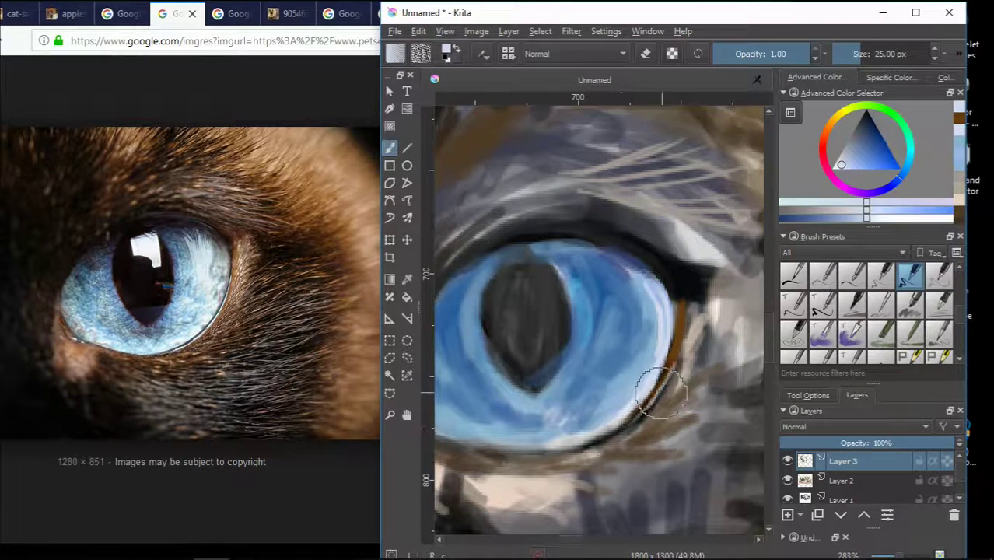
{"action": "left_click", "coordinate": [677, 315], "text": "ctrl"}
{"action": "left_click", "coordinate": [667, 356], "text": "ctrl"}
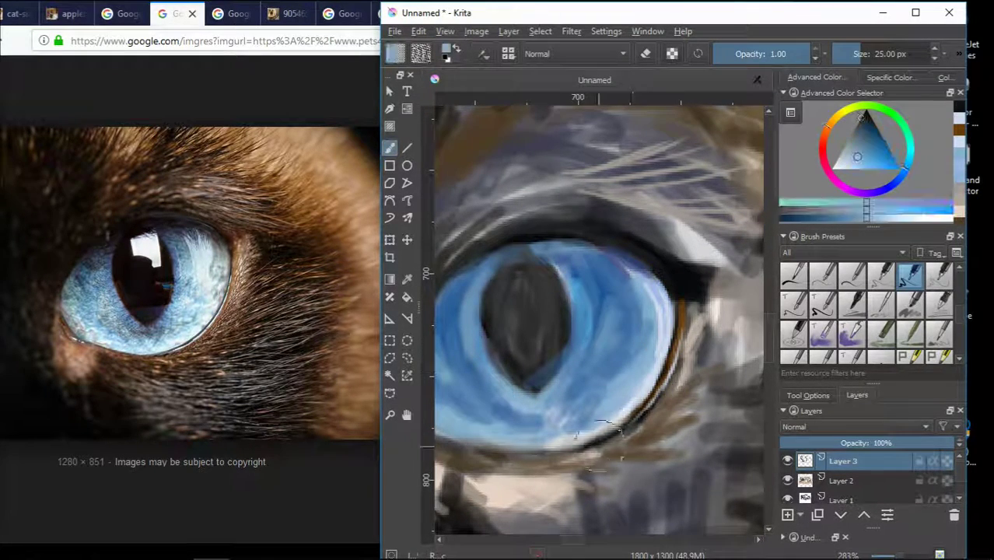
{"action": "scroll", "coordinate": [680, 335], "scroll_direction": "up", "scroll_amount": 1}
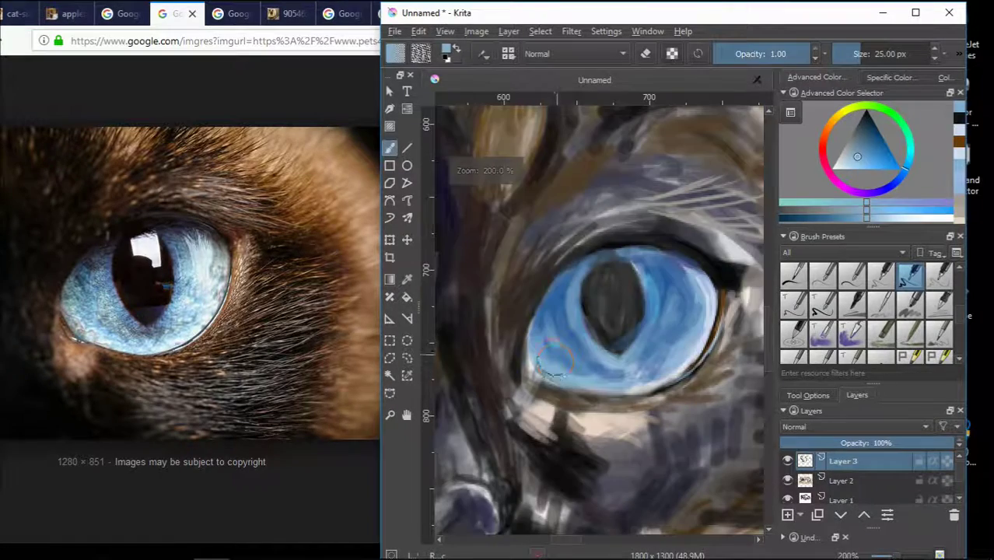
Outline the iris's left side in near-black with a dark orange-brown rim.
{"action": "left_click", "coordinate": [598, 255], "text": "ctrl"}
{"action": "scroll", "coordinate": [622, 240], "scroll_direction": "up", "scroll_amount": 1}
{"action": "mouse_move", "coordinate": [621, 241]}
{"action": "left_mouse_down"}
{"action": "mouse_move", "coordinate": [526, 332]}
{"action": "mouse_move", "coordinate": [492, 427]}
{"action": "left_mouse_up"}
{"action": "scroll", "coordinate": [556, 494], "scroll_direction": "down", "scroll_amount": 1}
{"action": "left_click", "coordinate": [504, 420], "text": "ctrl"}
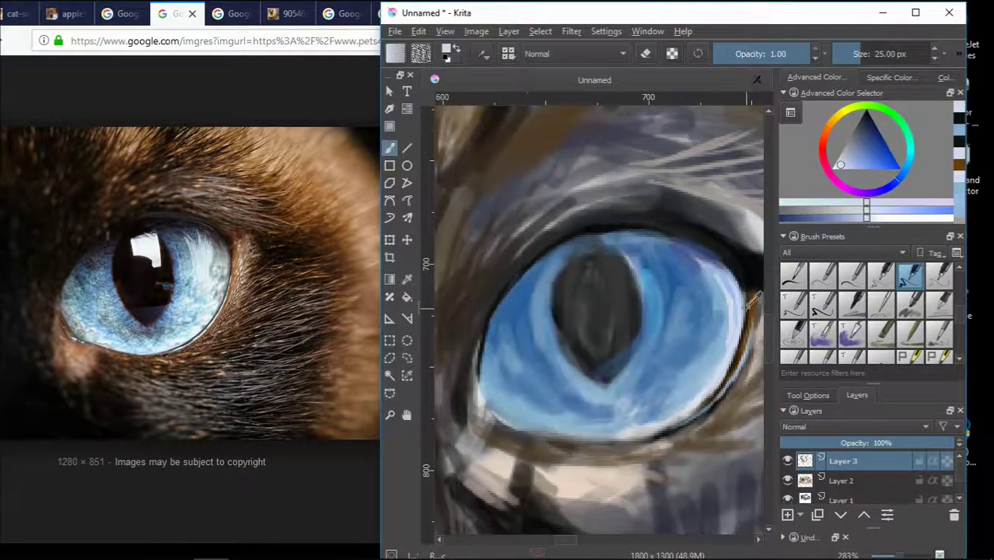
{"action": "left_click", "coordinate": [490, 414], "text": "ctrl"}
{"action": "left_click", "coordinate": [580, 440], "text": "ctrl"}
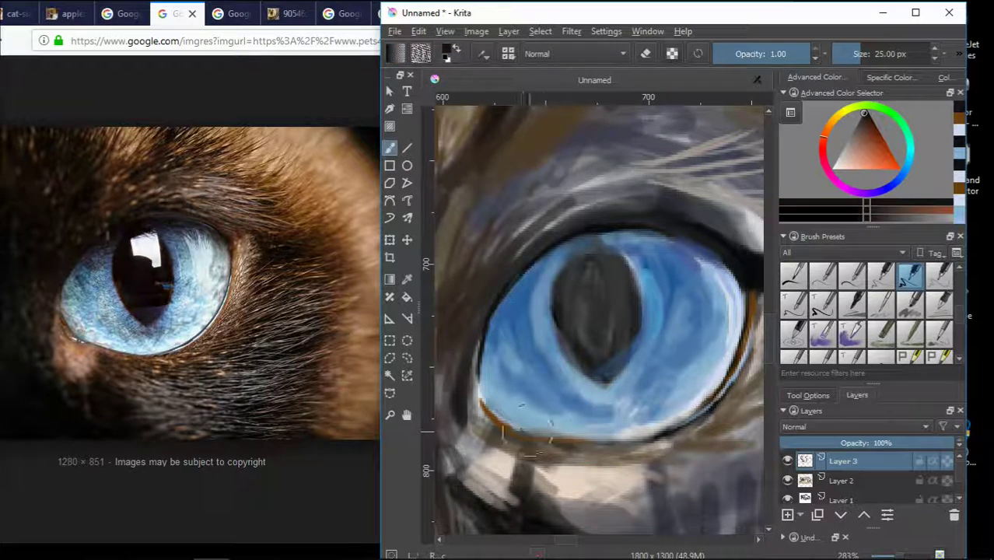
{"action": "scroll", "coordinate": [573, 280], "scroll_direction": "down", "scroll_amount": 6}
{"action": "scroll", "coordinate": [531, 336], "scroll_direction": "up", "scroll_amount": 5}
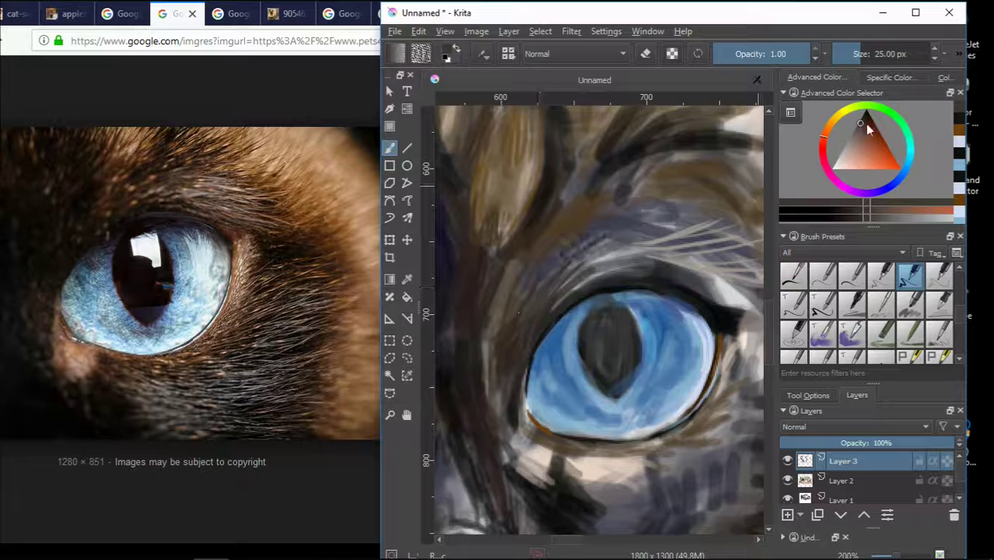
{"action": "left_click", "coordinate": [868, 119]}
{"action": "scroll", "coordinate": [661, 249], "scroll_direction": "down", "scroll_amount": 2}
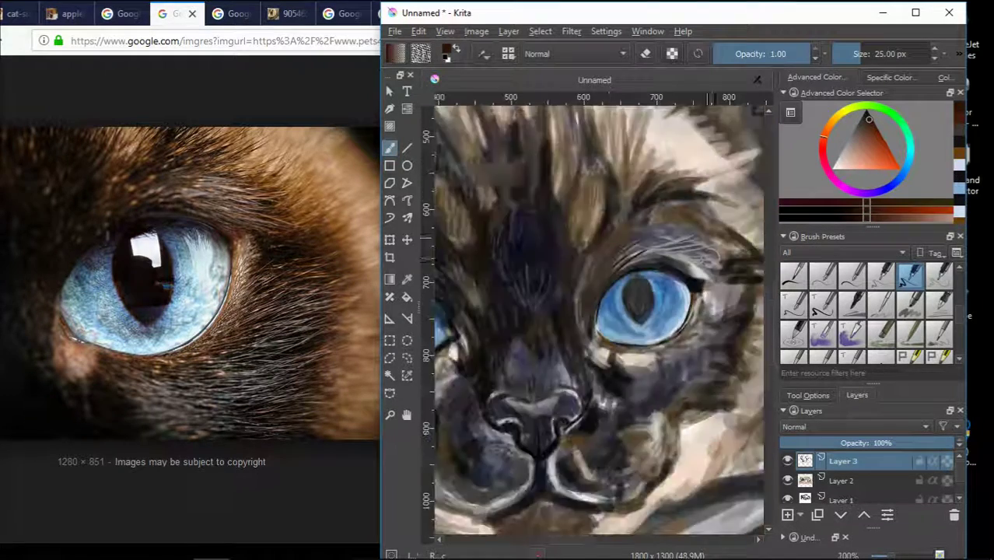
{"action": "scroll", "coordinate": [675, 263], "scroll_direction": "up", "scroll_amount": 2}
Switch to a larger brush and try purple and orange shades.
{"action": "left_click", "coordinate": [785, 268]}
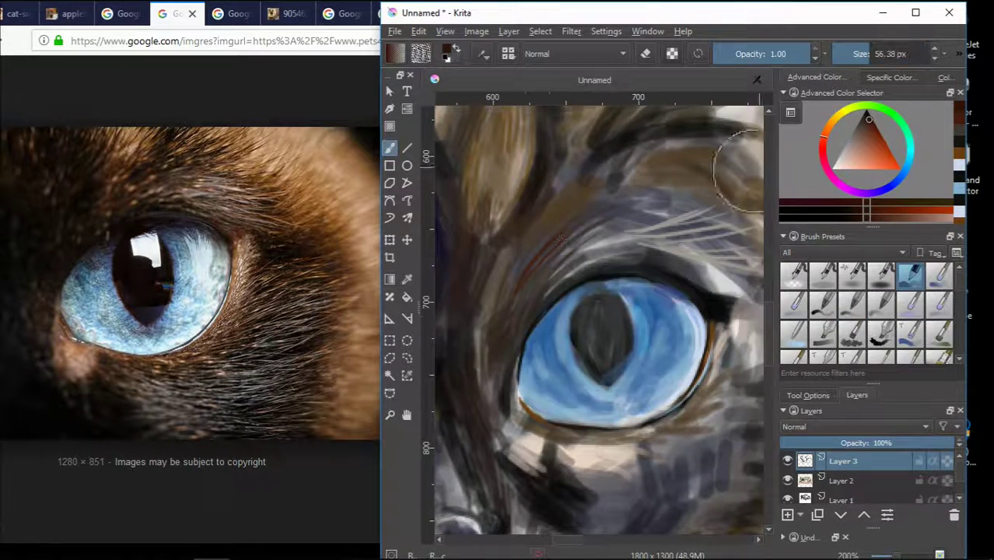
{"action": "scroll", "coordinate": [544, 311], "scroll_direction": "down", "scroll_amount": 3}
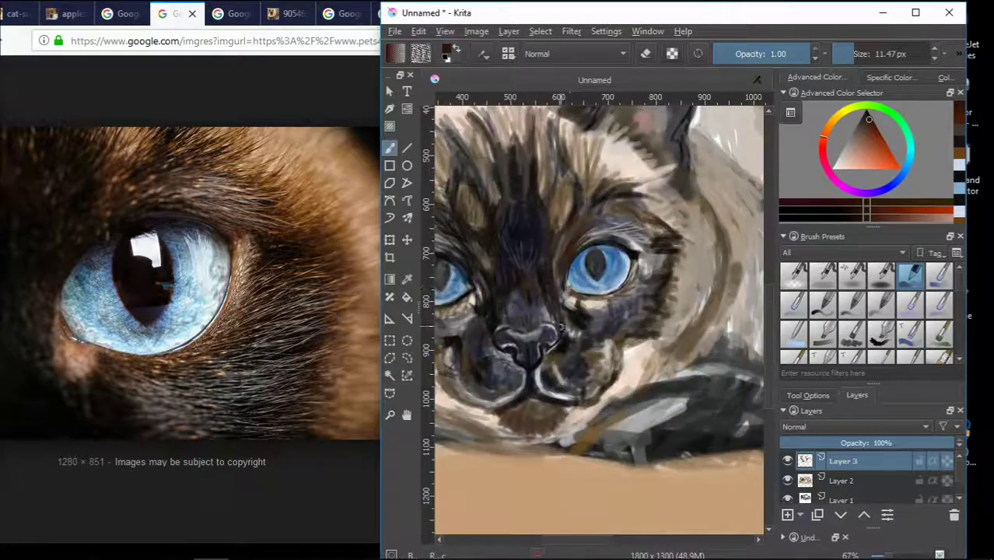
{"action": "scroll", "coordinate": [637, 233], "scroll_direction": "up", "scroll_amount": 3}
{"action": "scroll", "coordinate": [666, 217], "scroll_direction": "up", "scroll_amount": 1}
{"action": "scroll", "coordinate": [666, 216], "scroll_direction": "down", "scroll_amount": 3}
{"action": "left_click", "coordinate": [637, 233], "text": "ctrl"}
{"action": "scroll", "coordinate": [627, 240], "scroll_direction": "up", "scroll_amount": 2}
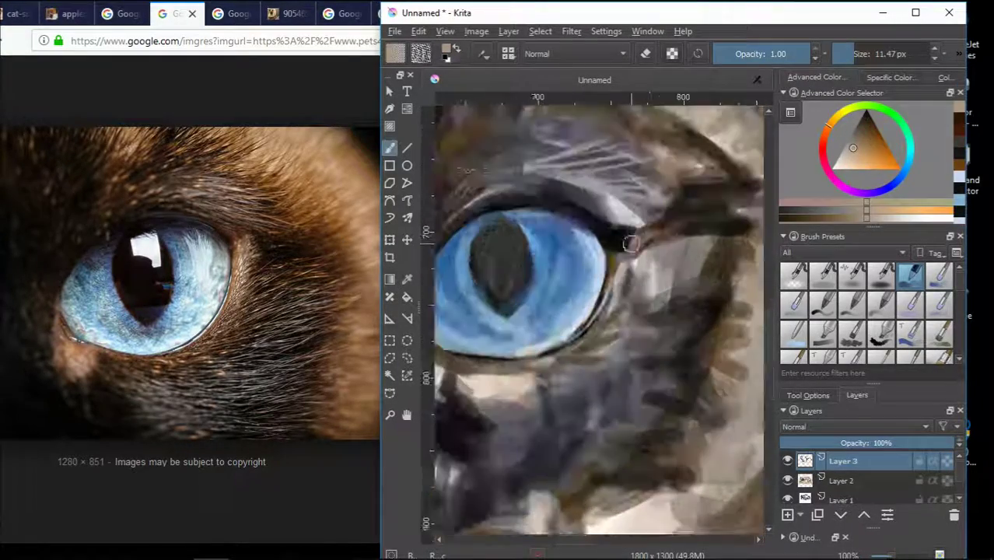
{"action": "scroll", "coordinate": [681, 210], "scroll_direction": "up", "scroll_amount": 3}
{"action": "scroll", "coordinate": [700, 272], "scroll_direction": "down", "scroll_amount": 4}
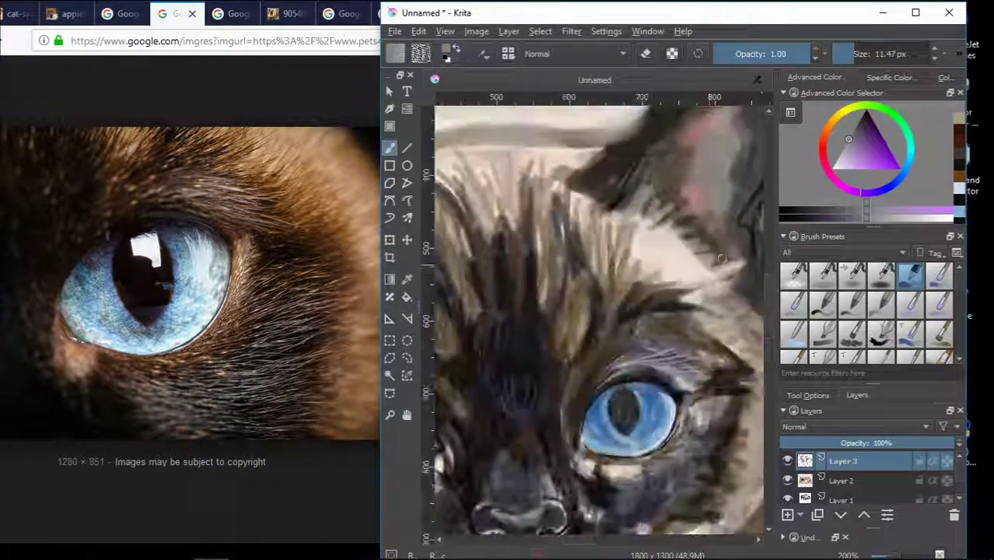
{"action": "left_click", "coordinate": [716, 311], "text": "ctrl"}
{"action": "scroll", "coordinate": [716, 311], "scroll_direction": "up", "scroll_amount": 3}
{"action": "scroll", "coordinate": [724, 332], "scroll_direction": "down", "scroll_amount": 1}
{"action": "left_click", "coordinate": [681, 294], "text": "ctrl"}
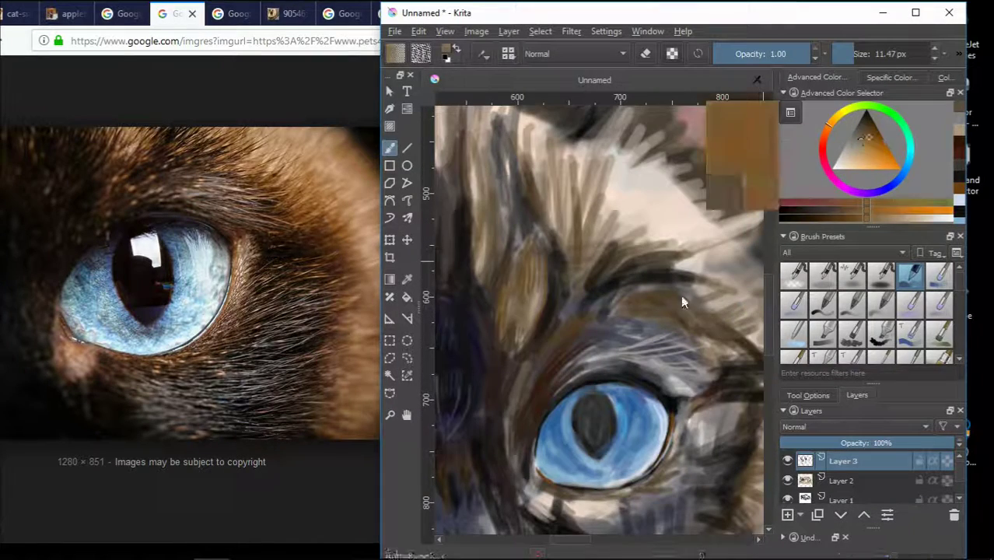
{"action": "scroll", "coordinate": [681, 295], "scroll_direction": "down", "scroll_amount": 1}
{"action": "scroll", "coordinate": [581, 545], "scroll_direction": "right", "scroll_amount": 2}
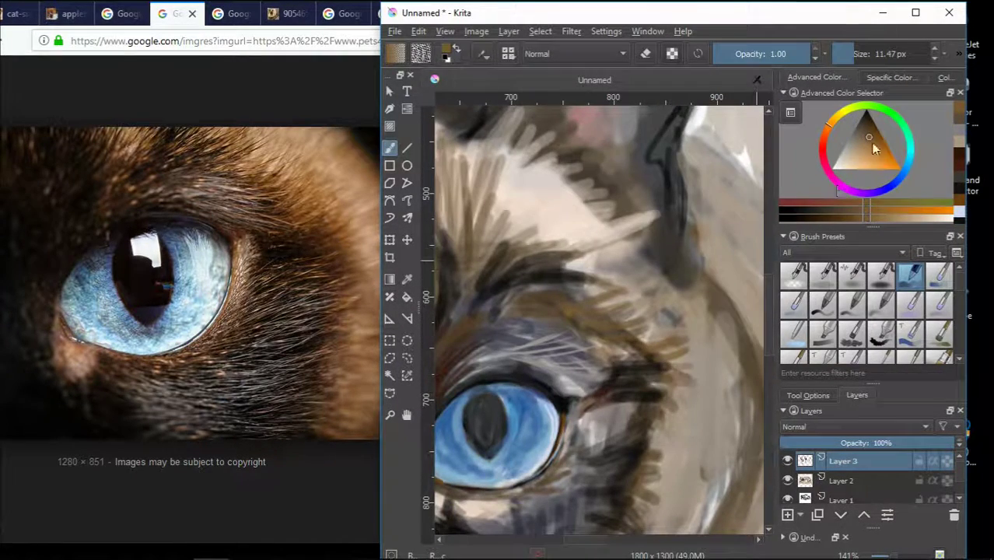
{"action": "left_click", "coordinate": [872, 130]}
{"action": "scroll", "coordinate": [633, 322], "scroll_direction": "down", "scroll_amount": 3}
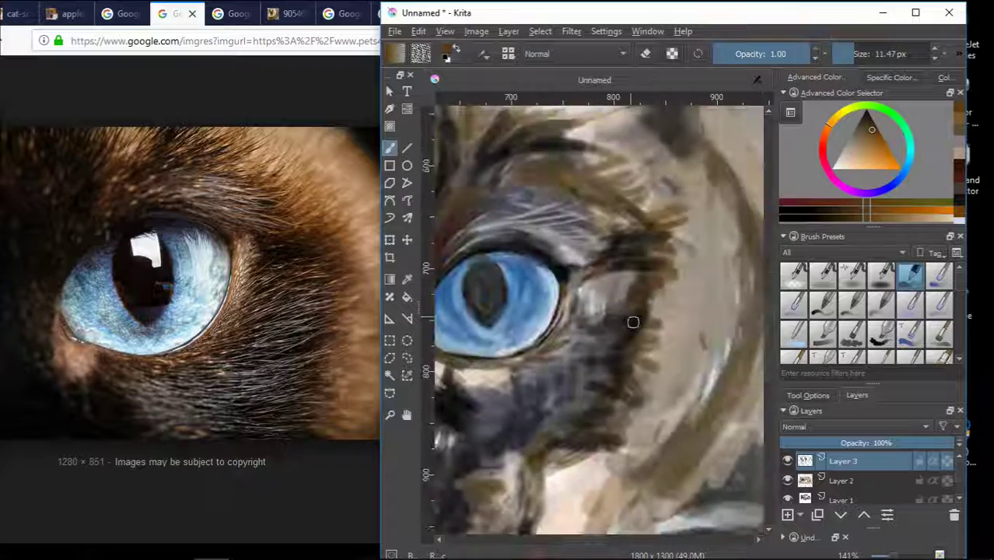
{"action": "scroll", "coordinate": [631, 296], "scroll_direction": "down", "scroll_amount": 3}
{"action": "scroll", "coordinate": [614, 233], "scroll_direction": "up", "scroll_amount": 3}
{"action": "scroll", "coordinate": [599, 190], "scroll_direction": "down", "scroll_amount": 2}
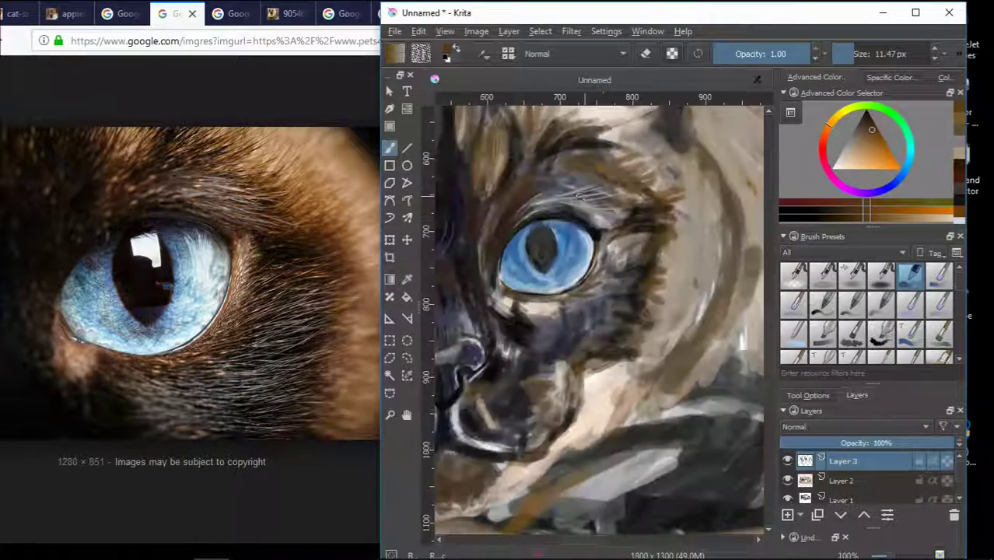
{"action": "scroll", "coordinate": [567, 206], "scroll_direction": "down", "scroll_amount": 2}
{"action": "scroll", "coordinate": [567, 206], "scroll_direction": "up", "scroll_amount": 4}
Paint dark blue-purple strokes across the cheek below the eye and dab orange on its right edge.
{"action": "left_click", "coordinate": [482, 167], "text": "ctrl"}
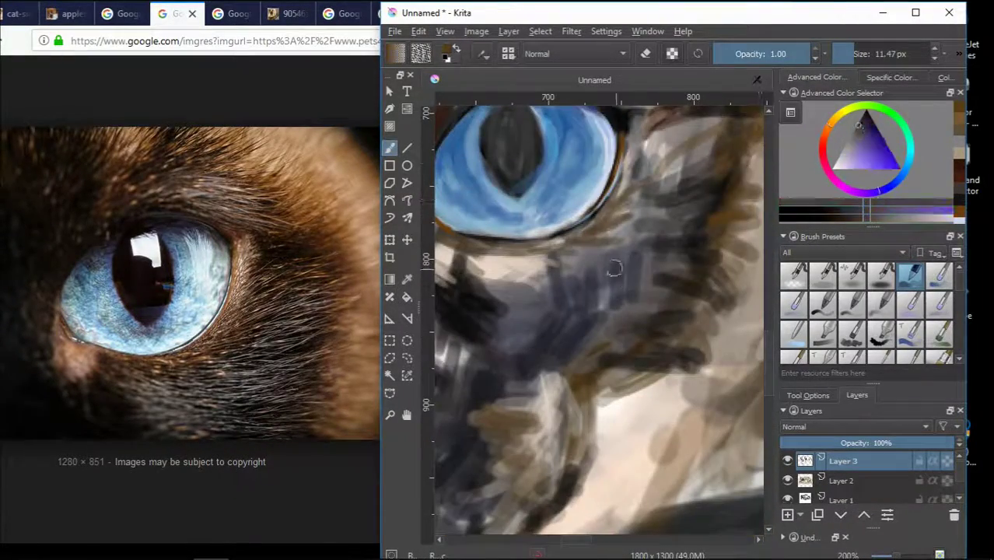
{"action": "scroll", "coordinate": [643, 221], "scroll_direction": "down", "scroll_amount": 2}
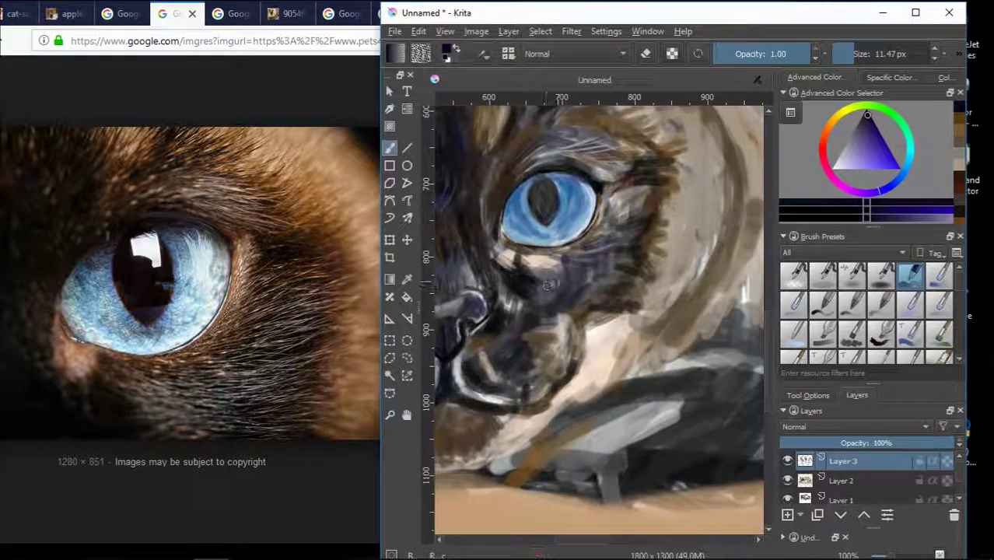
{"action": "scroll", "coordinate": [642, 221], "scroll_direction": "up", "scroll_amount": 1}
{"action": "left_click_drag", "start_coordinate": [642, 221], "coordinate": [576, 342]}
{"action": "left_click", "coordinate": [827, 169]}
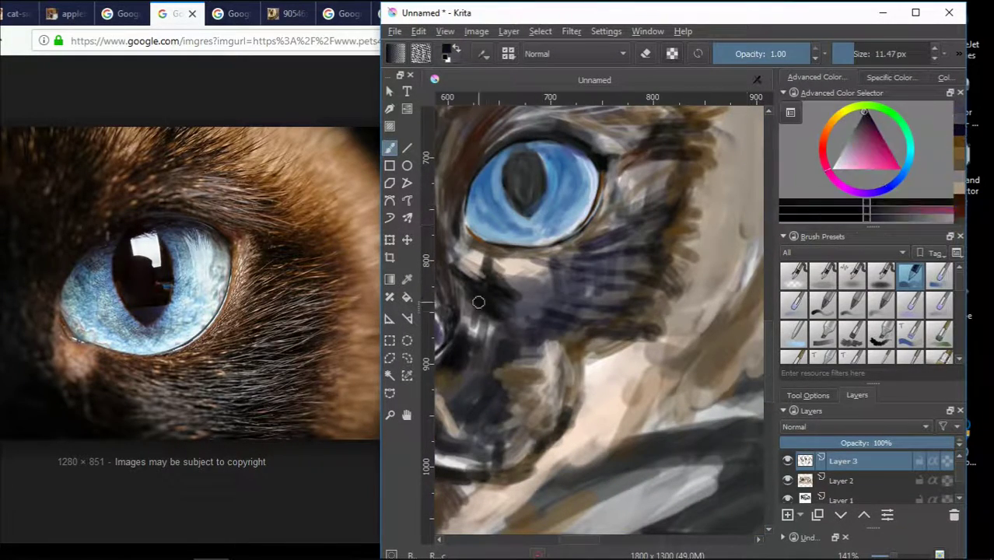
{"action": "scroll", "coordinate": [497, 288], "scroll_direction": "down", "scroll_amount": 2}
{"action": "scroll", "coordinate": [498, 288], "scroll_direction": "up", "scroll_amount": 3}
{"action": "left_click_drag", "start_coordinate": [482, 319], "coordinate": [529, 295]}
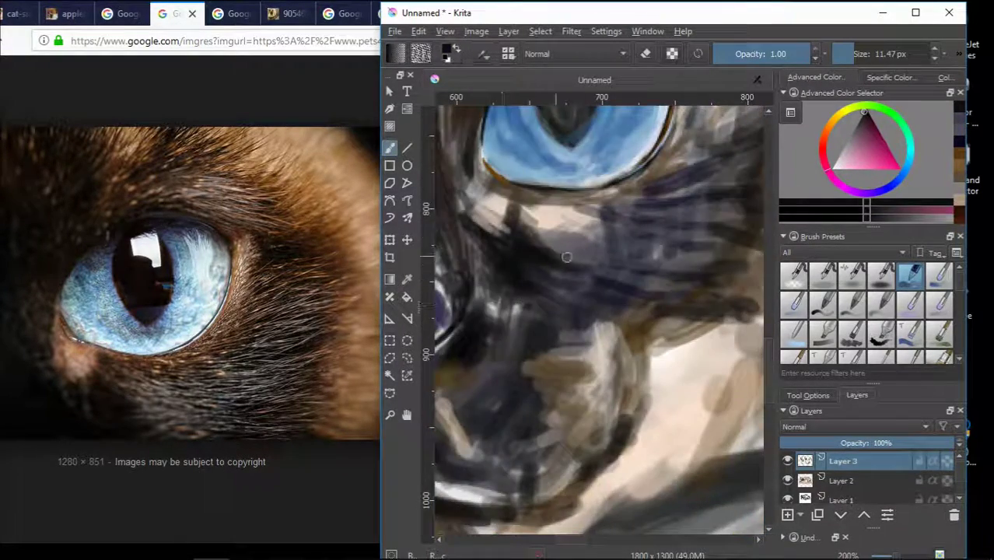
{"action": "mouse_move", "coordinate": [537, 233]}
{"action": "left_mouse_down"}
{"action": "mouse_move", "coordinate": [627, 242]}
{"action": "mouse_move", "coordinate": [668, 211]}
{"action": "left_mouse_up"}
{"action": "scroll", "coordinate": [668, 210], "scroll_direction": "down", "scroll_amount": 2}
{"action": "scroll", "coordinate": [766, 269], "scroll_direction": "up", "scroll_amount": 2}
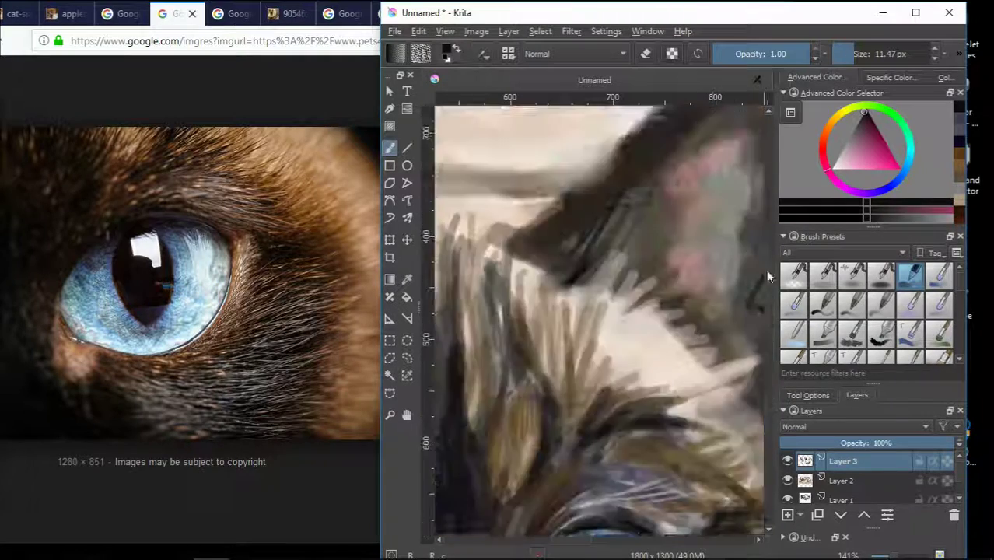
{"action": "scroll", "coordinate": [765, 269], "scroll_direction": "down", "scroll_amount": 2}
{"action": "scroll", "coordinate": [693, 285], "scroll_direction": "up", "scroll_amount": 2}
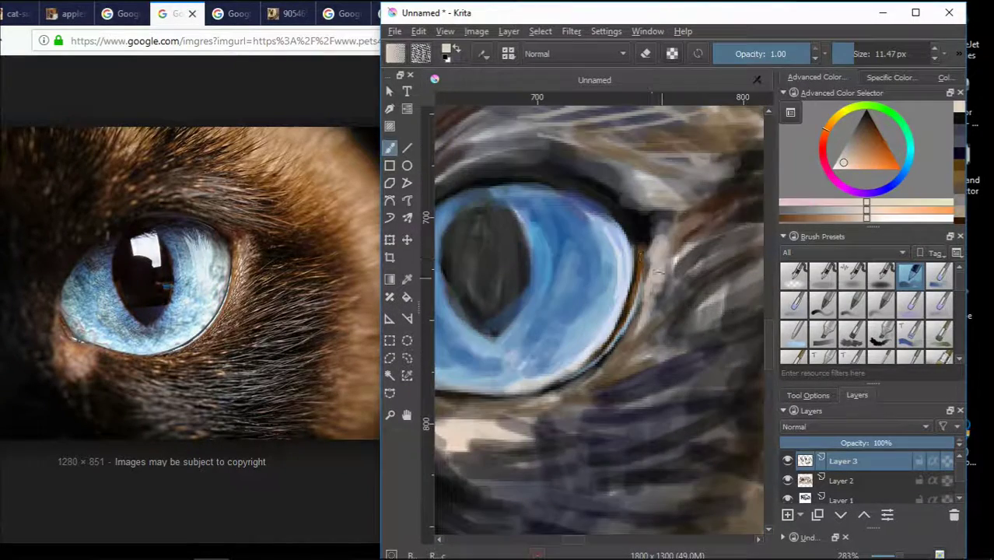
{"action": "left_click", "coordinate": [657, 285], "text": "ctrl"}
Add a small orange stroke and a short light-peach stroke at the eye's right edge.
{"action": "left_click_drag", "start_coordinate": [651, 245], "coordinate": [657, 285]}
{"action": "scroll", "coordinate": [657, 286], "scroll_direction": "down", "scroll_amount": 1}
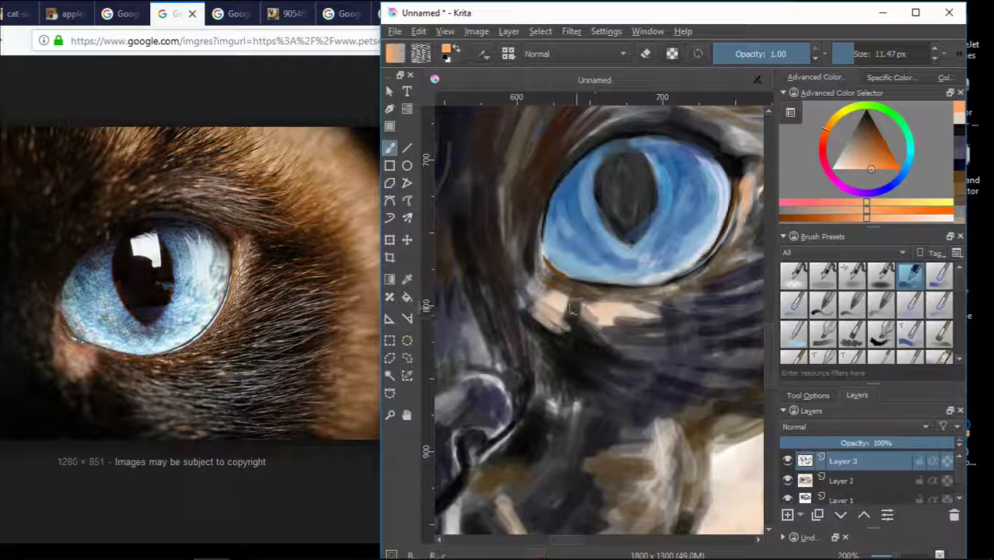
{"action": "scroll", "coordinate": [562, 303], "scroll_direction": "down", "scroll_amount": 3}
{"action": "scroll", "coordinate": [562, 303], "scroll_direction": "up", "scroll_amount": 4}
{"action": "scroll", "coordinate": [576, 287], "scroll_direction": "down", "scroll_amount": 3}
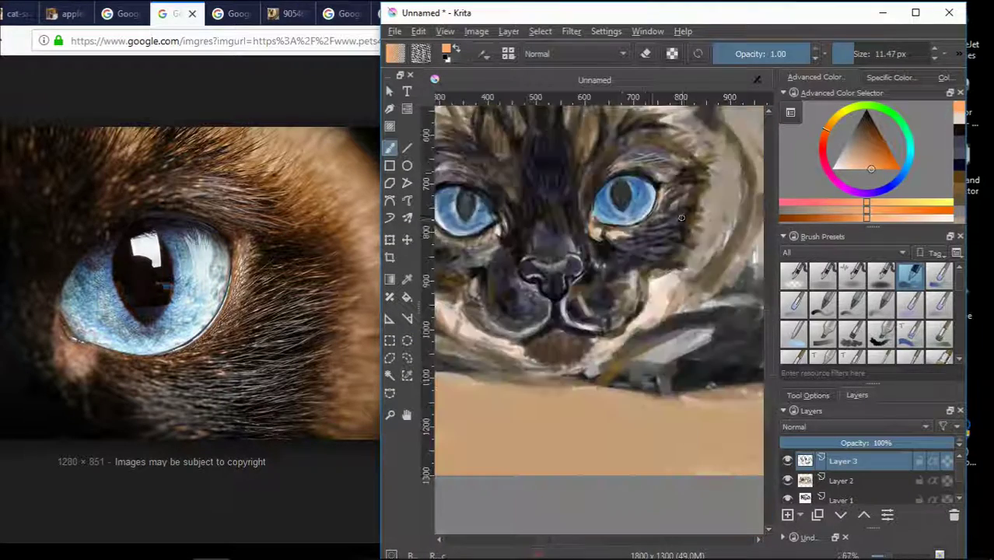
{"action": "scroll", "coordinate": [591, 272], "scroll_direction": "up", "scroll_amount": 2}
{"action": "scroll", "coordinate": [699, 245], "scroll_direction": "up", "scroll_amount": 1}
{"action": "scroll", "coordinate": [770, 237], "scroll_direction": "up", "scroll_amount": 3}
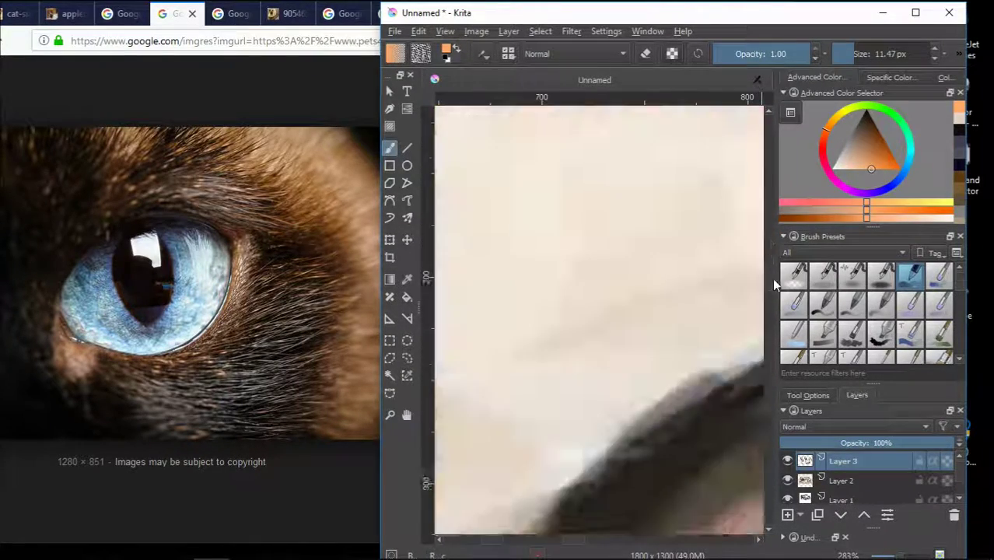
{"action": "scroll", "coordinate": [771, 277], "scroll_direction": "down", "scroll_amount": 1}
{"action": "scroll", "coordinate": [770, 326], "scroll_direction": "down", "scroll_amount": 1}
{"action": "left_click", "coordinate": [840, 166]}
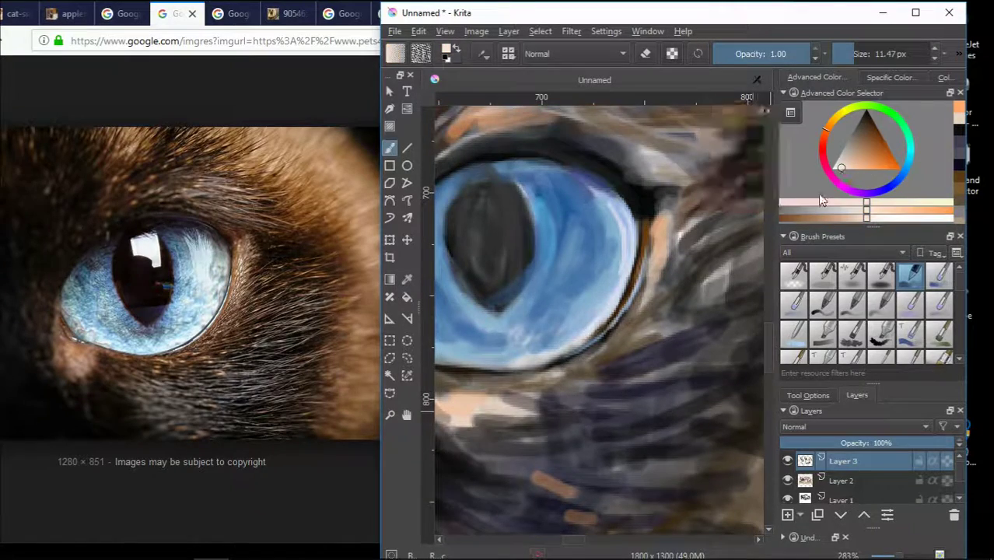
{"action": "scroll", "coordinate": [863, 311], "scroll_direction": "down", "scroll_amount": 2}
{"action": "left_click", "coordinate": [909, 333]}
{"action": "scroll", "coordinate": [653, 296], "scroll_direction": "up", "scroll_amount": 2}
{"action": "left_click_drag", "start_coordinate": [634, 275], "coordinate": [681, 277]}
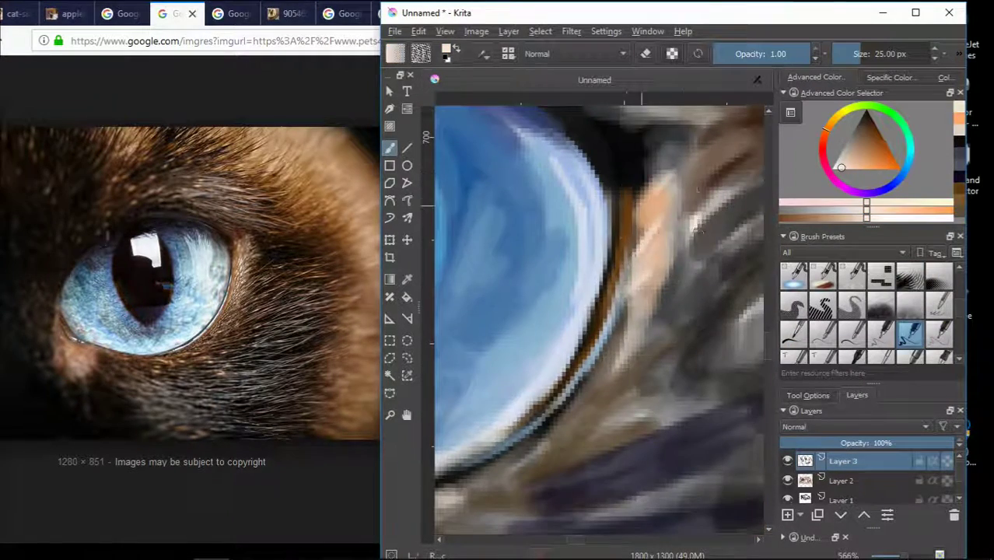
Sample browns, the eye-rim orange, iris blue, peach and pinkish tones around the eye corner.
{"action": "scroll", "coordinate": [698, 229], "scroll_direction": "down", "scroll_amount": 2}
{"action": "left_click", "coordinate": [688, 220], "text": "ctrl"}
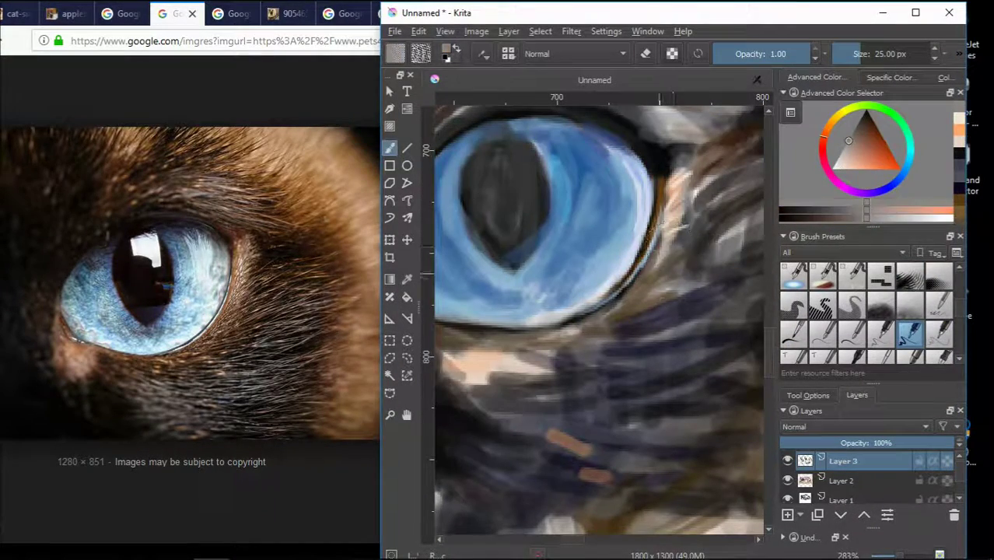
{"action": "left_click", "coordinate": [661, 286], "text": "ctrl"}
{"action": "left_click", "coordinate": [868, 137]}
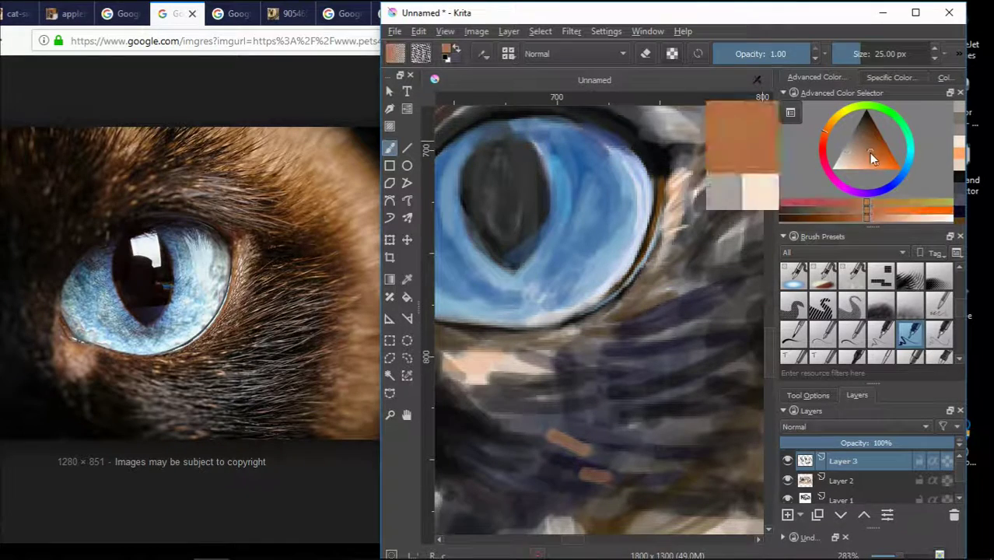
{"action": "scroll", "coordinate": [599, 321], "scroll_direction": "down", "scroll_amount": 2}
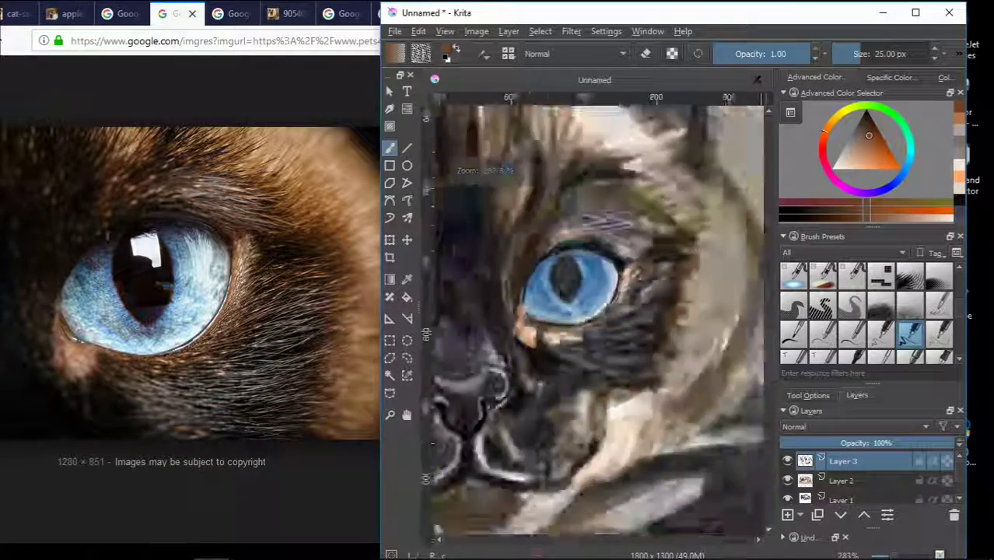
{"action": "scroll", "coordinate": [525, 327], "scroll_direction": "up", "scroll_amount": 2}
{"action": "left_click", "coordinate": [521, 291], "text": "ctrl"}
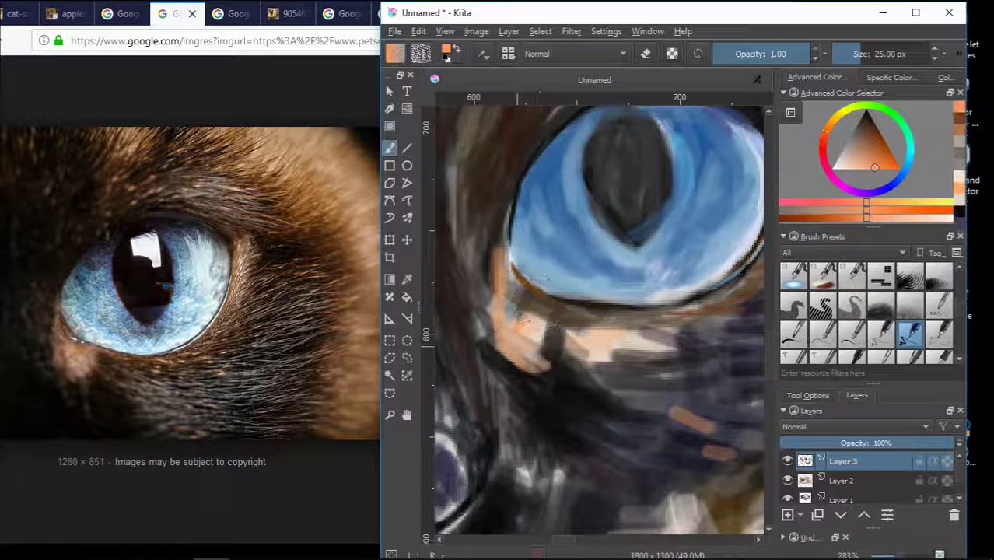
{"action": "left_click", "coordinate": [506, 237], "text": "ctrl"}
{"action": "left_click_drag", "start_coordinate": [522, 171], "coordinate": [468, 147]}
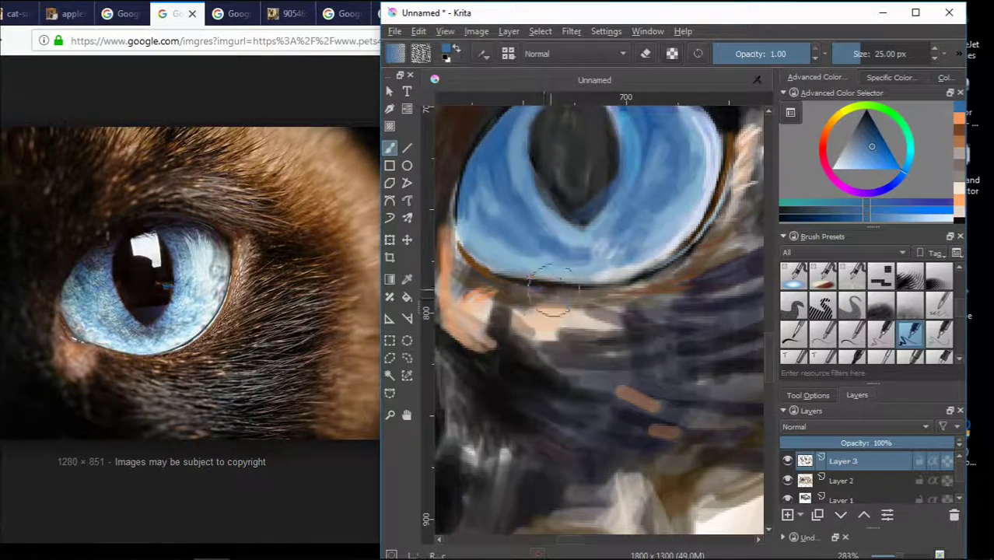
{"action": "left_click", "coordinate": [490, 290], "text": "ctrl"}
{"action": "left_click", "coordinate": [561, 283], "text": "ctrl"}
{"action": "left_click", "coordinate": [556, 307], "text": "ctrl"}
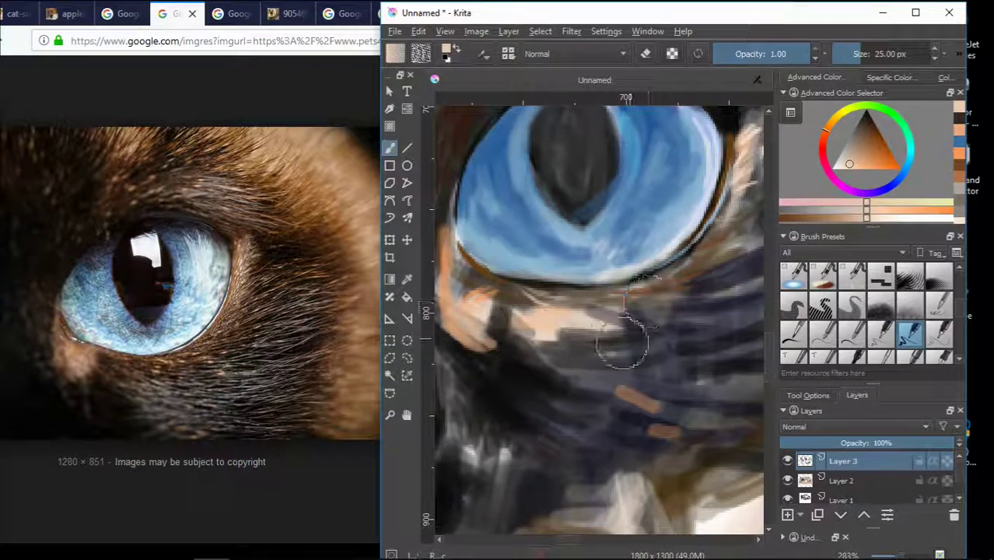
{"action": "scroll", "coordinate": [566, 359], "scroll_direction": "down", "scroll_amount": 2}
{"action": "left_click", "coordinate": [542, 352], "text": "ctrl"}
{"action": "scroll", "coordinate": [587, 369], "scroll_direction": "up", "scroll_amount": 2}
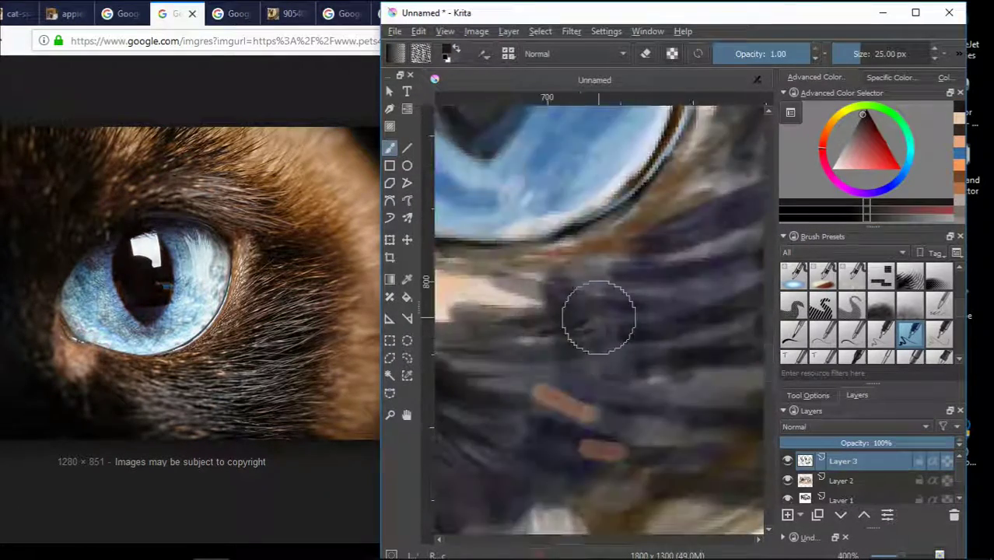
{"action": "left_click", "coordinate": [649, 288], "text": "ctrl"}
{"action": "scroll", "coordinate": [649, 288], "scroll_direction": "down", "scroll_amount": 2}
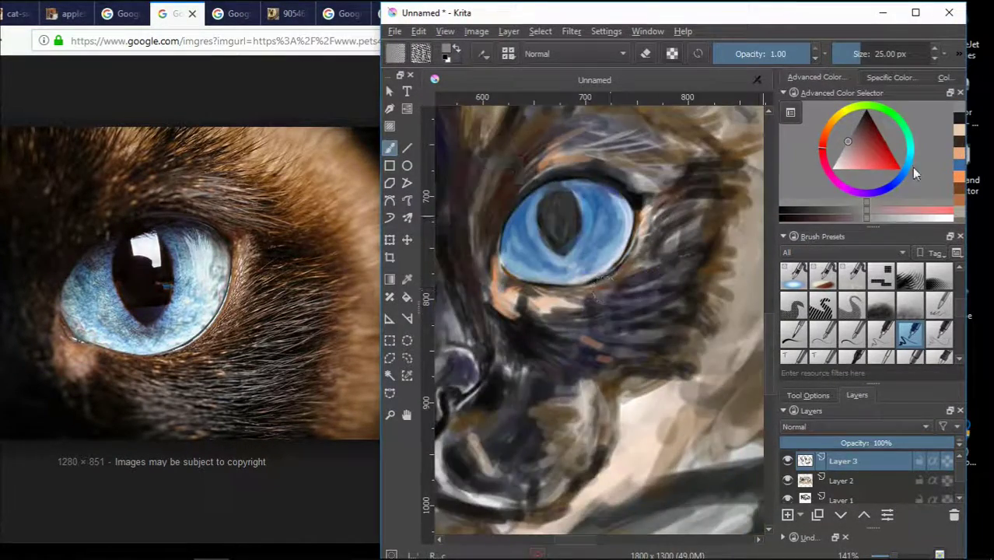
Mix a greyer, paler blue and paint blue-grey fur strokes below the eye.
{"action": "left_click", "coordinate": [912, 167]}
{"action": "left_click_drag", "start_coordinate": [853, 141], "coordinate": [859, 129]}
{"action": "key", "text": "plus"}
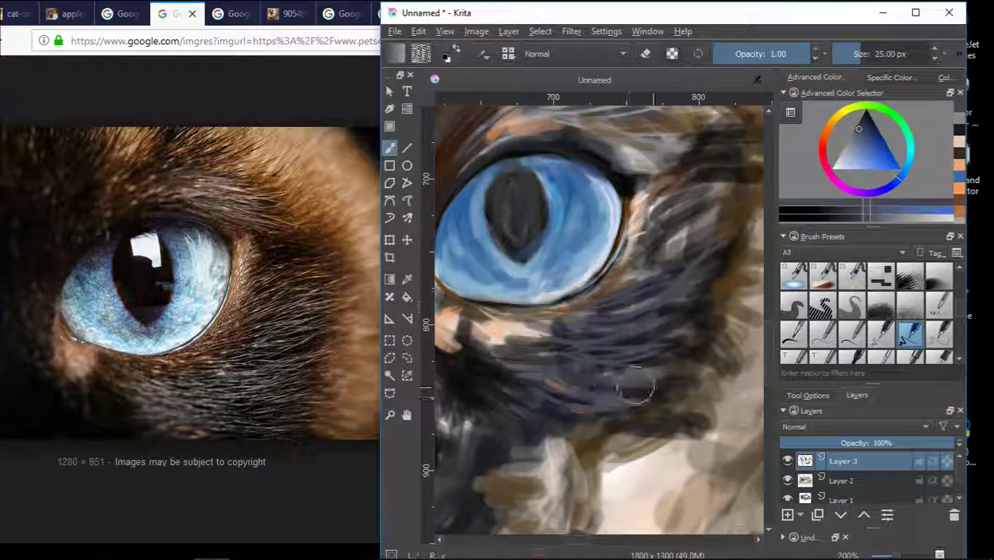
{"action": "scroll", "coordinate": [636, 388], "scroll_direction": "left", "scroll_amount": 1}
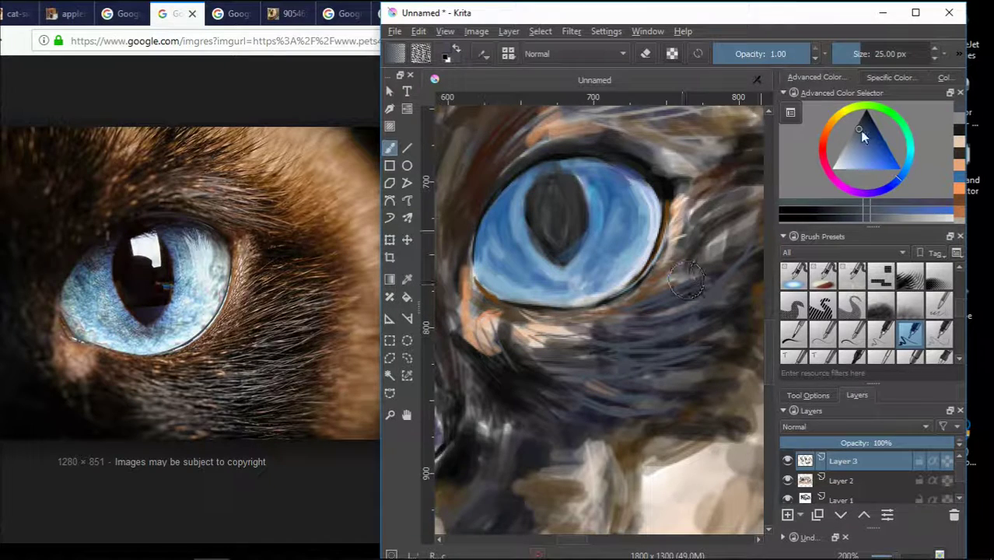
{"action": "left_click_drag", "start_coordinate": [861, 134], "coordinate": [850, 145]}
{"action": "left_click_drag", "start_coordinate": [674, 335], "coordinate": [575, 375]}
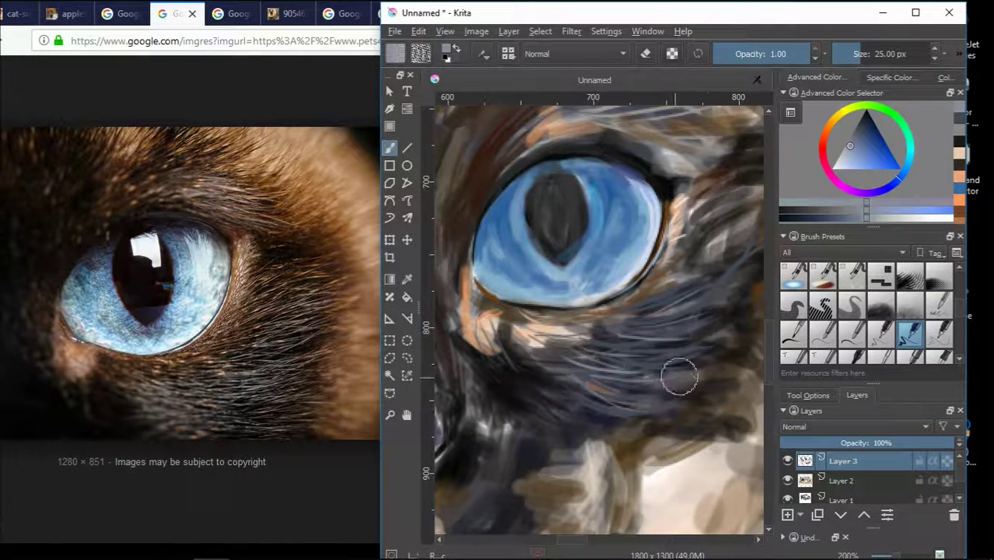
{"action": "scroll", "coordinate": [679, 377], "scroll_direction": "down", "scroll_amount": 3}
{"action": "scroll", "coordinate": [689, 312], "scroll_direction": "up", "scroll_amount": 3}
{"action": "left_click", "coordinate": [727, 268], "text": "ctrl"}
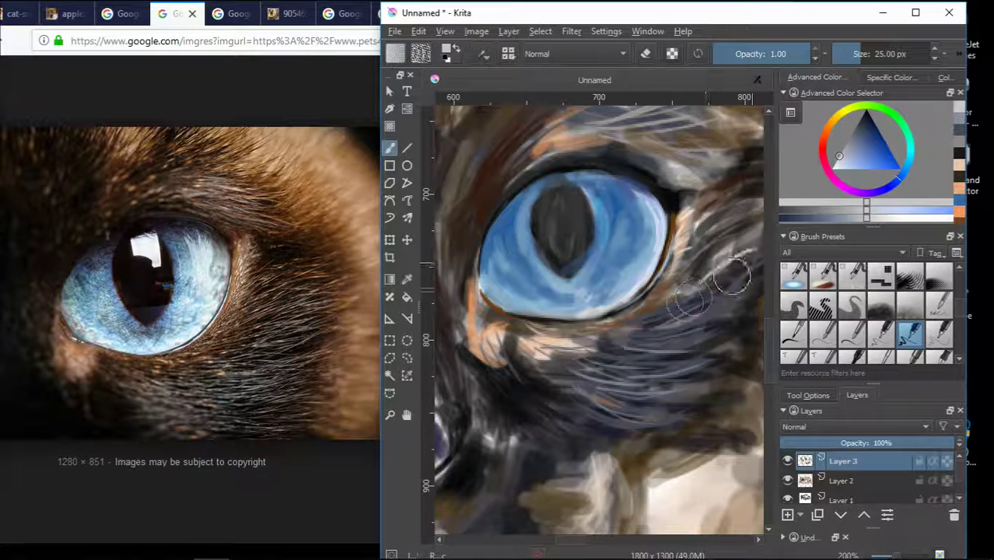
{"action": "left_click", "coordinate": [848, 147]}
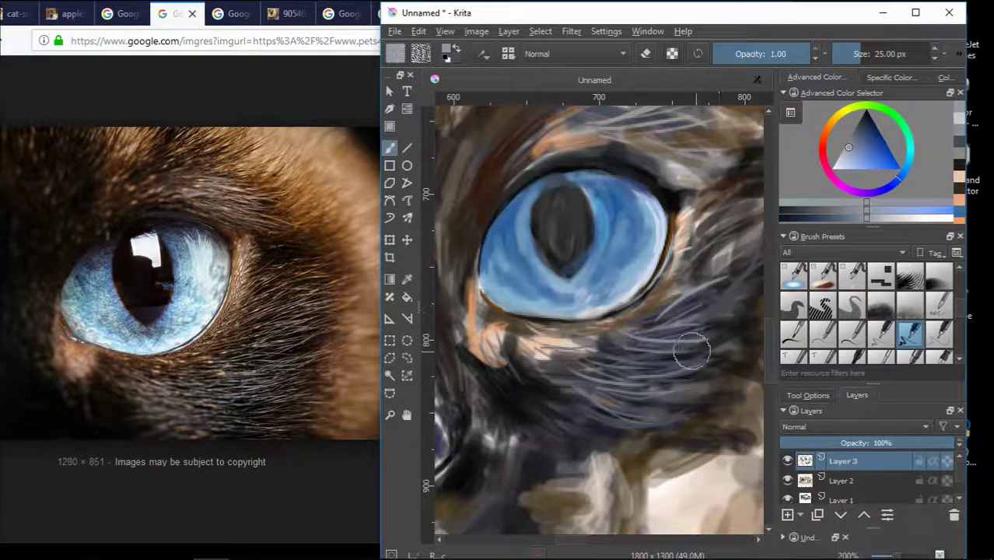
{"action": "left_click_drag", "start_coordinate": [653, 373], "coordinate": [571, 412]}
Paint orange-brown fur strokes around the eye, sampling warm grey, golden orange and reddish brown.
{"action": "left_click", "coordinate": [552, 379], "text": "ctrl"}
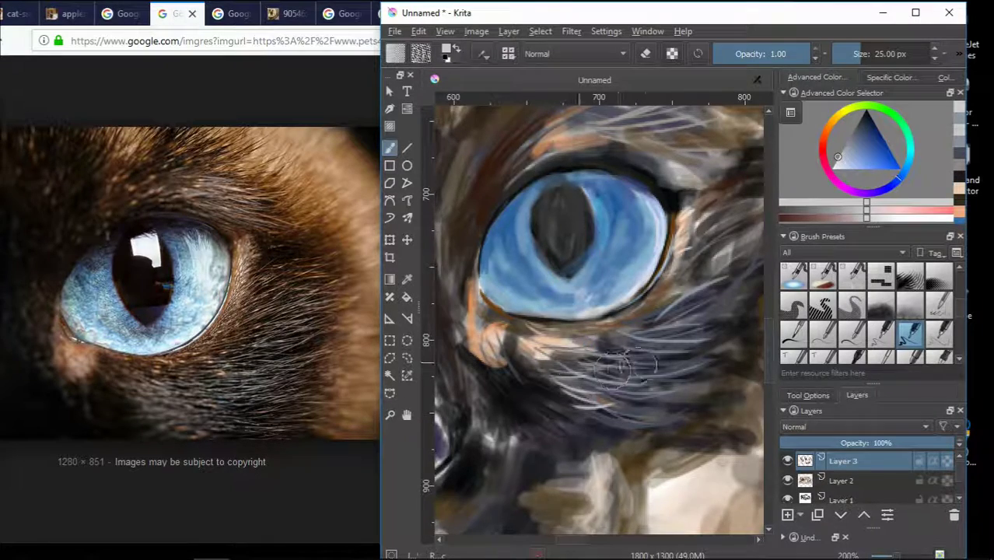
{"action": "scroll", "coordinate": [622, 365], "scroll_direction": "down", "scroll_amount": 5}
{"action": "scroll", "coordinate": [638, 327], "scroll_direction": "up", "scroll_amount": 5}
{"action": "left_click_drag", "start_coordinate": [661, 280], "coordinate": [607, 401]}
{"action": "left_click", "coordinate": [687, 250], "text": "ctrl"}
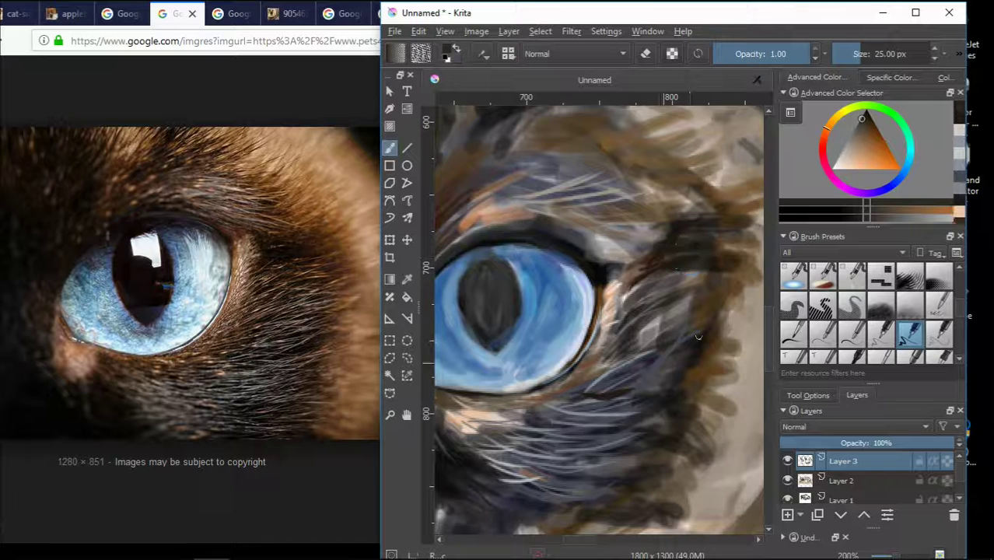
{"action": "left_click", "coordinate": [715, 307], "text": "ctrl"}
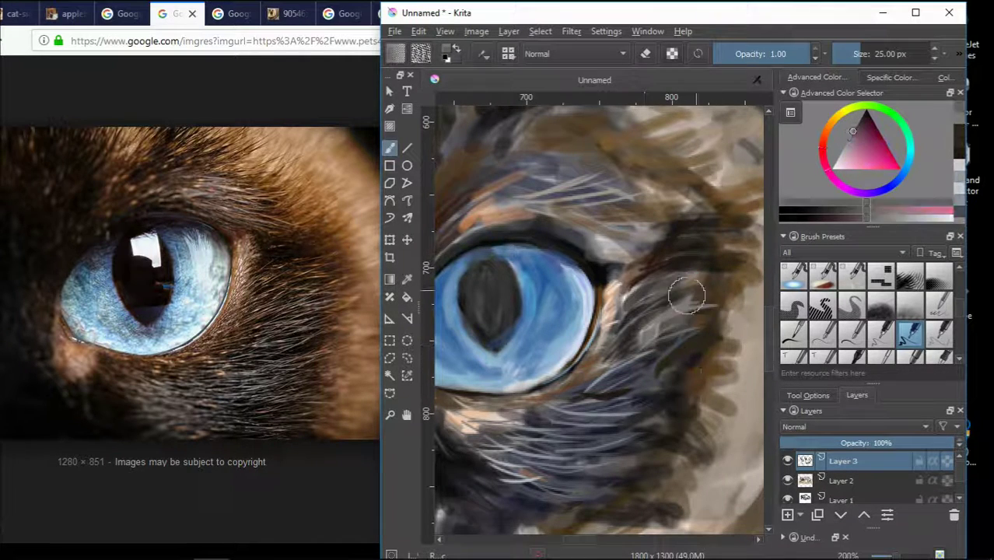
{"action": "left_click", "coordinate": [650, 273], "text": "ctrl"}
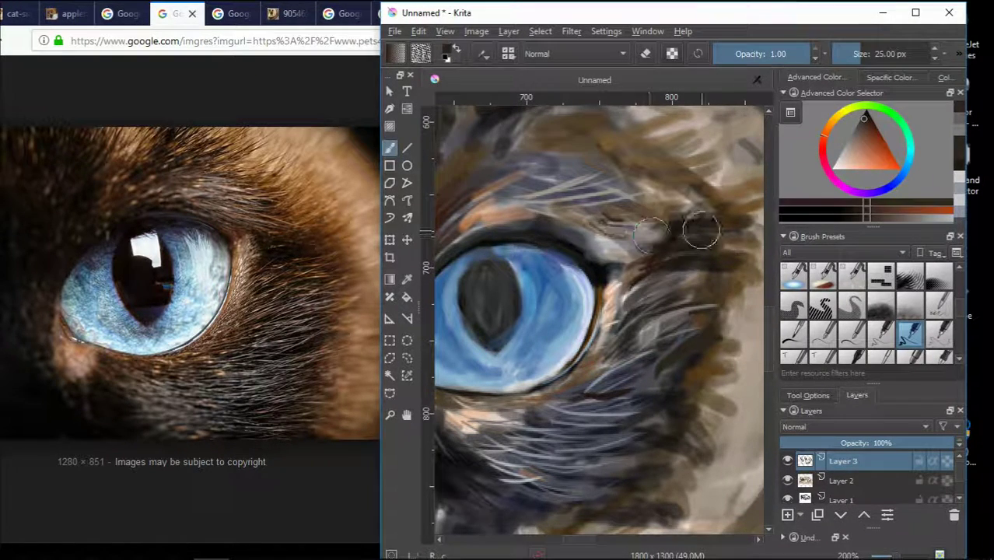
{"action": "left_click", "coordinate": [621, 221], "text": "ctrl"}
{"action": "scroll", "coordinate": [647, 254], "scroll_direction": "up", "scroll_amount": 3}
{"action": "scroll", "coordinate": [637, 258], "scroll_direction": "down", "scroll_amount": 3}
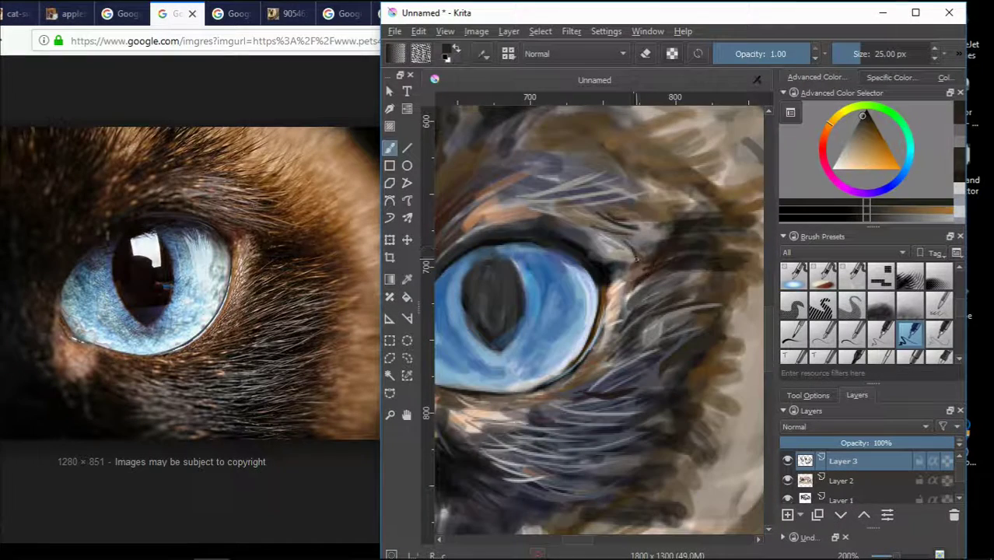
Paint near-black fur strokes above the eye's outer corner, then pick another dark fur colour.
{"action": "left_click", "coordinate": [865, 110]}
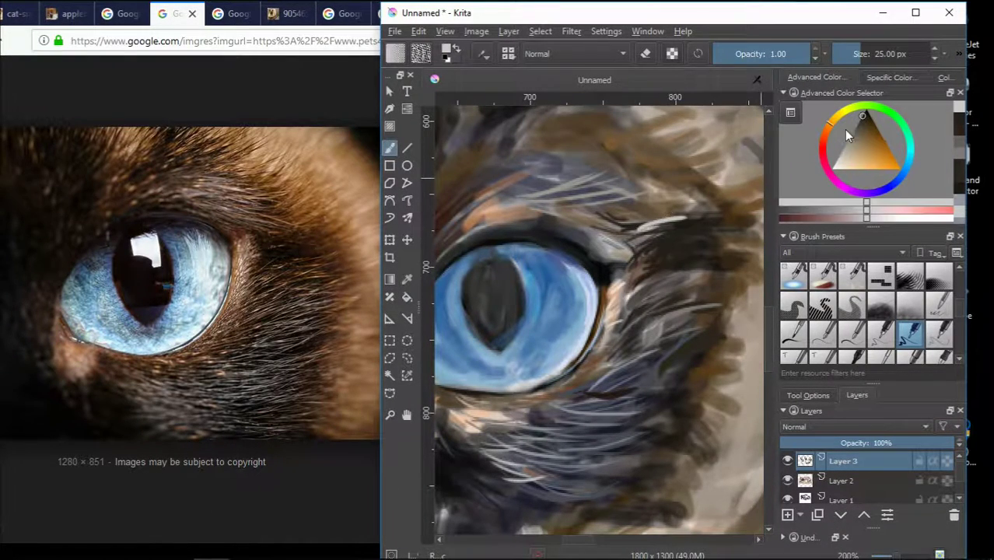
{"action": "left_click_drag", "start_coordinate": [622, 234], "coordinate": [670, 225]}
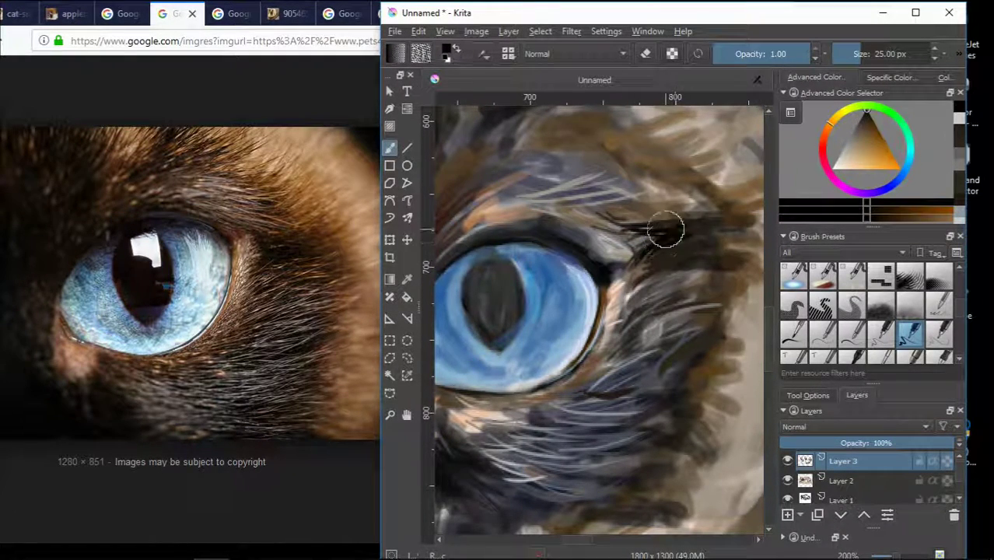
{"action": "scroll", "coordinate": [683, 294], "scroll_direction": "down", "scroll_amount": 2}
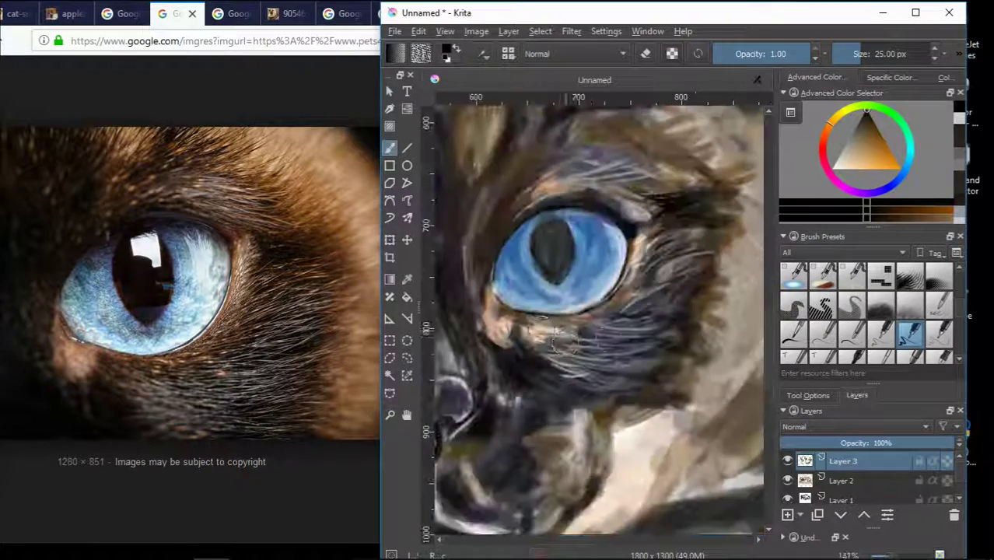
{"action": "scroll", "coordinate": [661, 311], "scroll_direction": "down", "scroll_amount": 3}
{"action": "scroll", "coordinate": [591, 342], "scroll_direction": "up", "scroll_amount": 3}
{"action": "scroll", "coordinate": [564, 368], "scroll_direction": "up", "scroll_amount": 2}
{"action": "left_click", "coordinate": [865, 119]}
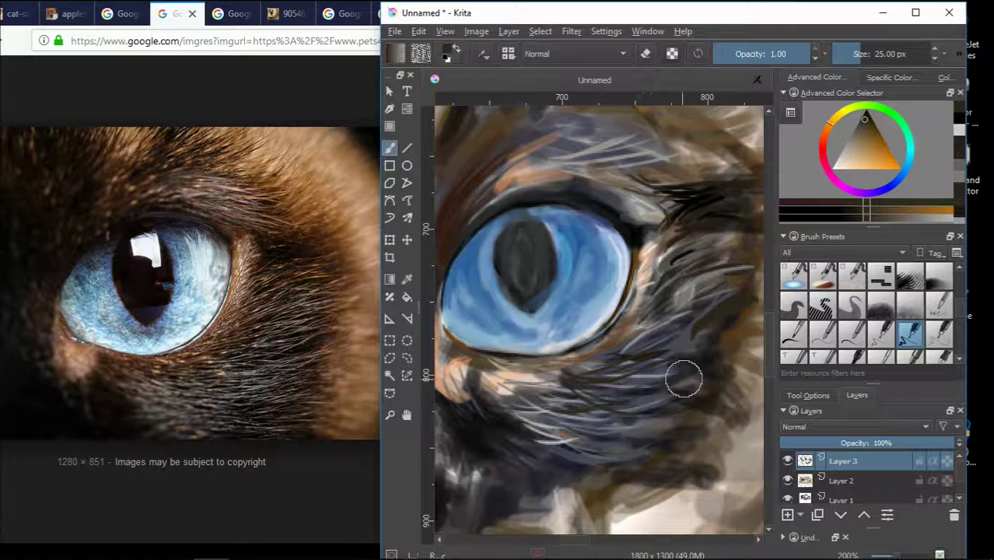
{"action": "left_click", "coordinate": [725, 315], "text": "ctrl"}
{"action": "scroll", "coordinate": [661, 333], "scroll_direction": "down", "scroll_amount": 1}
Sample bluish, orange-brown, purple-blue, grey-brown and light orange fur tones above the eye.
{"action": "scroll", "coordinate": [661, 333], "scroll_direction": "down", "scroll_amount": 2}
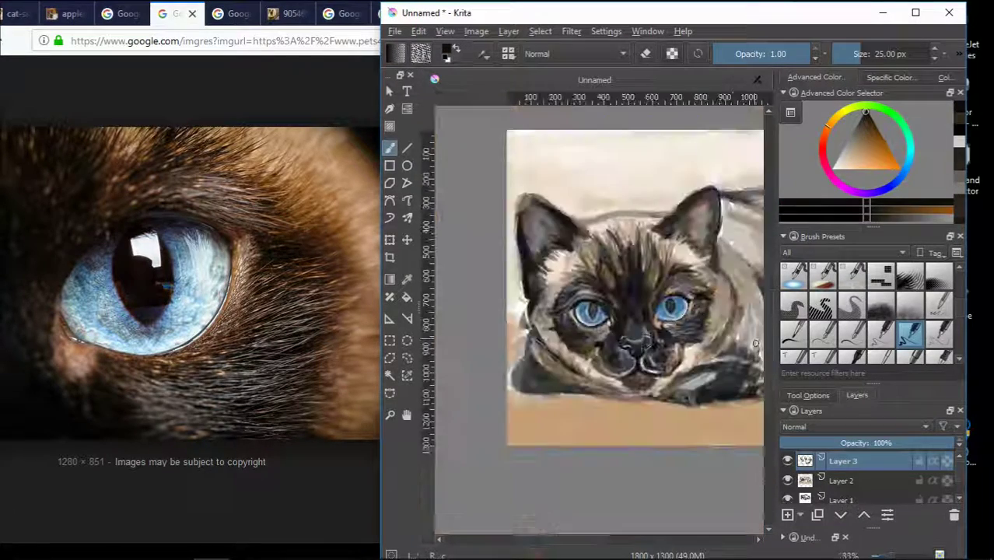
{"action": "scroll", "coordinate": [700, 333], "scroll_direction": "up", "scroll_amount": 2}
{"action": "scroll", "coordinate": [700, 333], "scroll_direction": "up", "scroll_amount": 1}
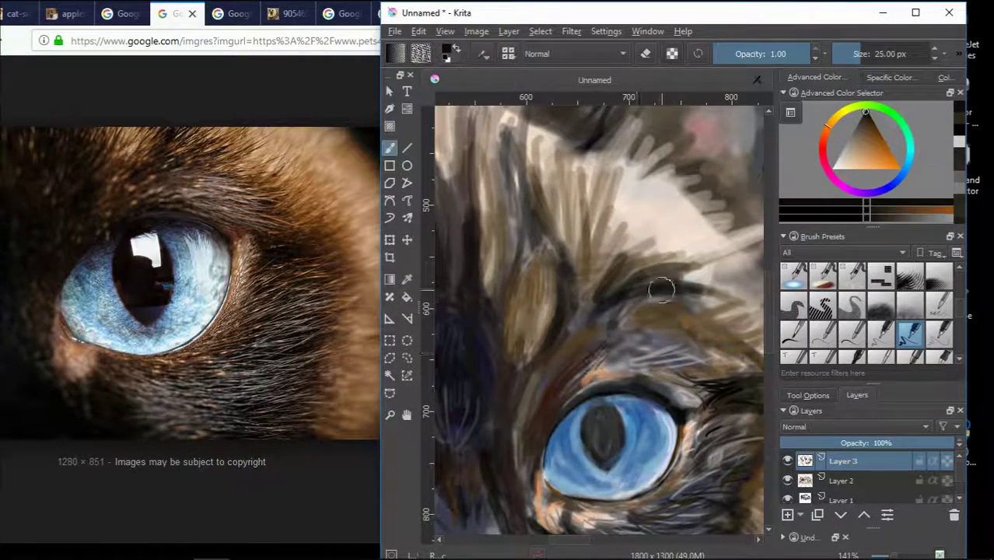
{"action": "left_click", "coordinate": [608, 352], "text": "ctrl"}
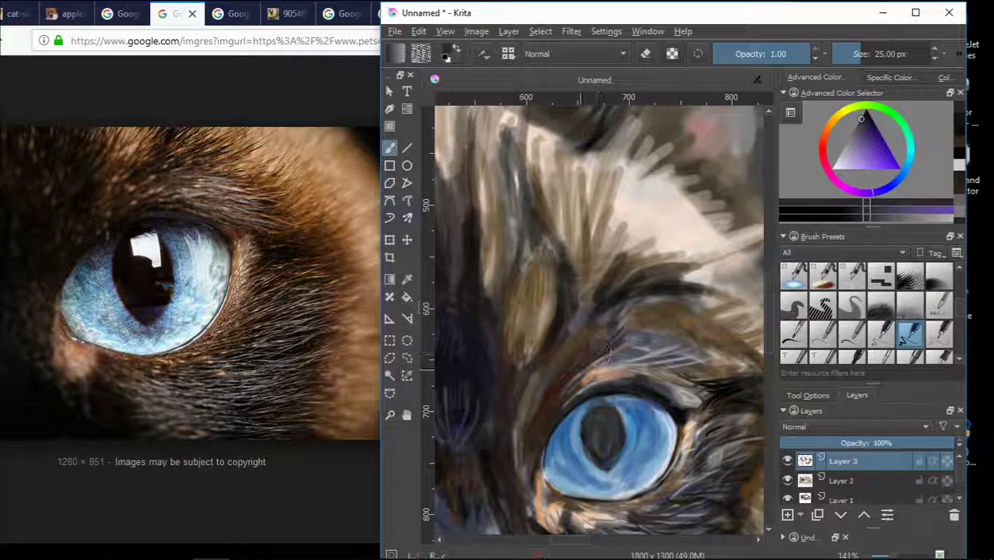
{"action": "left_click", "coordinate": [689, 351], "text": "ctrl"}
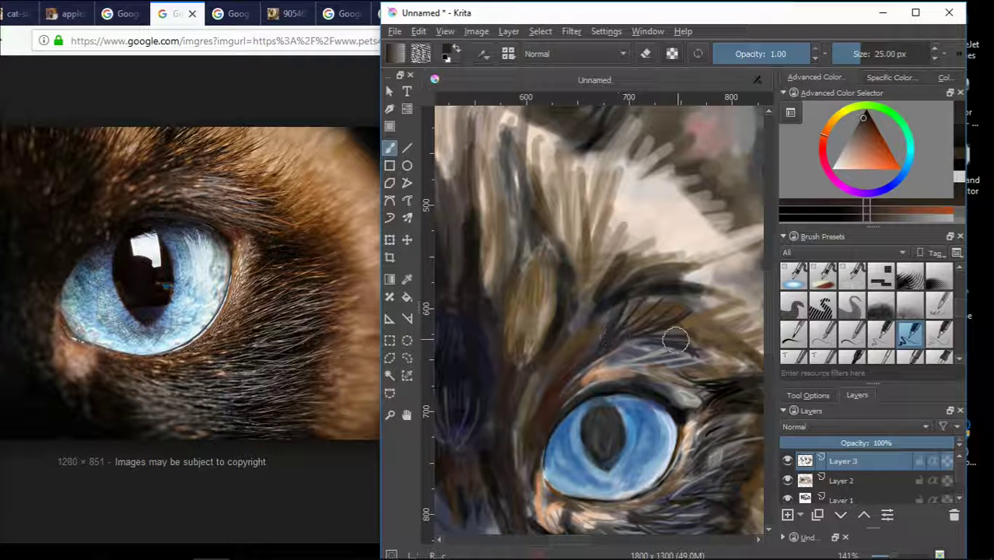
{"action": "scroll", "coordinate": [745, 372], "scroll_direction": "up", "scroll_amount": 1}
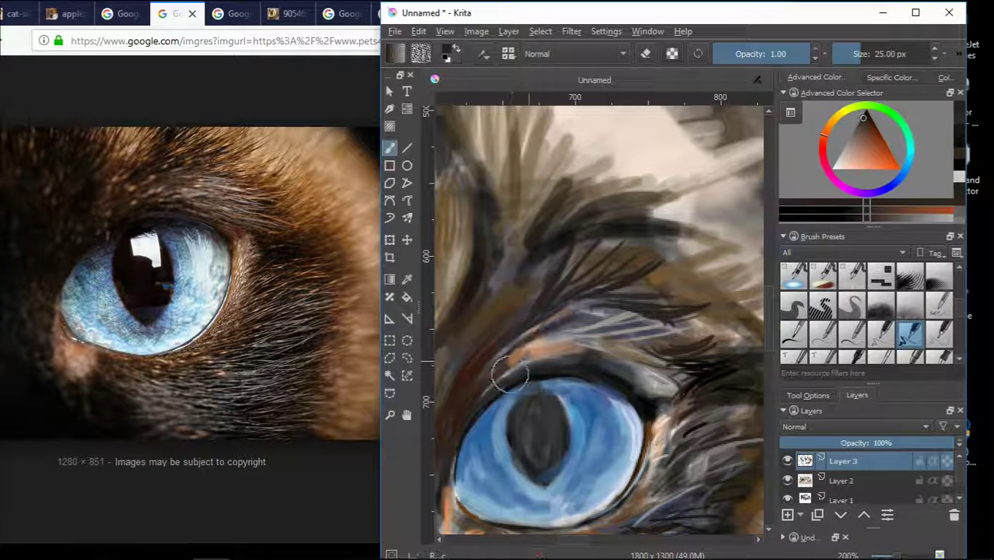
{"action": "scroll", "coordinate": [510, 376], "scroll_direction": "down", "scroll_amount": 3}
{"action": "scroll", "coordinate": [544, 334], "scroll_direction": "up", "scroll_amount": 1}
{"action": "scroll", "coordinate": [552, 327], "scroll_direction": "up", "scroll_amount": 2}
{"action": "left_click", "coordinate": [559, 320], "text": "ctrl"}
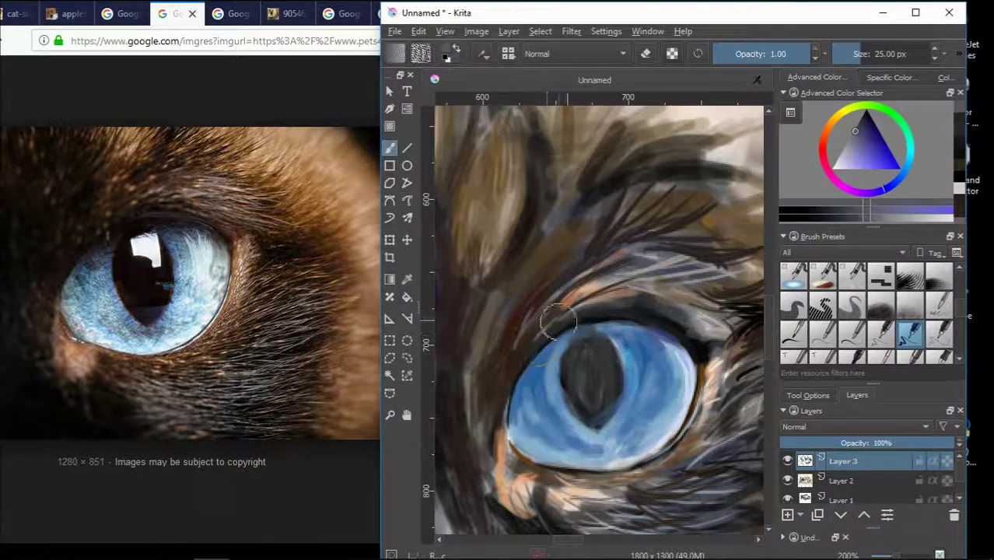
{"action": "scroll", "coordinate": [665, 288], "scroll_direction": "down", "scroll_amount": 3}
{"action": "left_click", "coordinate": [689, 311], "text": "ctrl"}
{"action": "scroll", "coordinate": [692, 315], "scroll_direction": "up", "scroll_amount": 3}
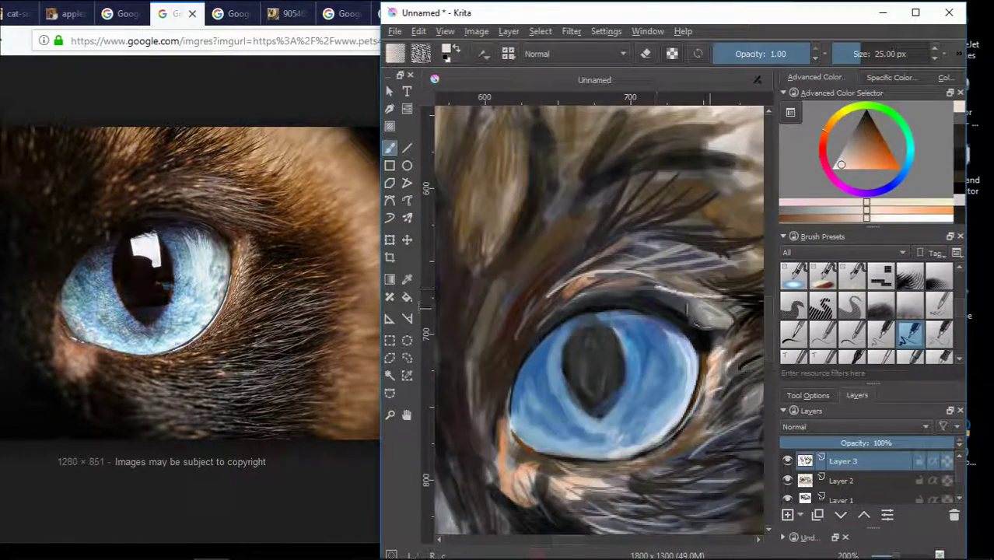
{"action": "scroll", "coordinate": [594, 545], "scroll_direction": "right", "scroll_amount": 3}
{"action": "left_click", "coordinate": [599, 323], "text": "ctrl"}
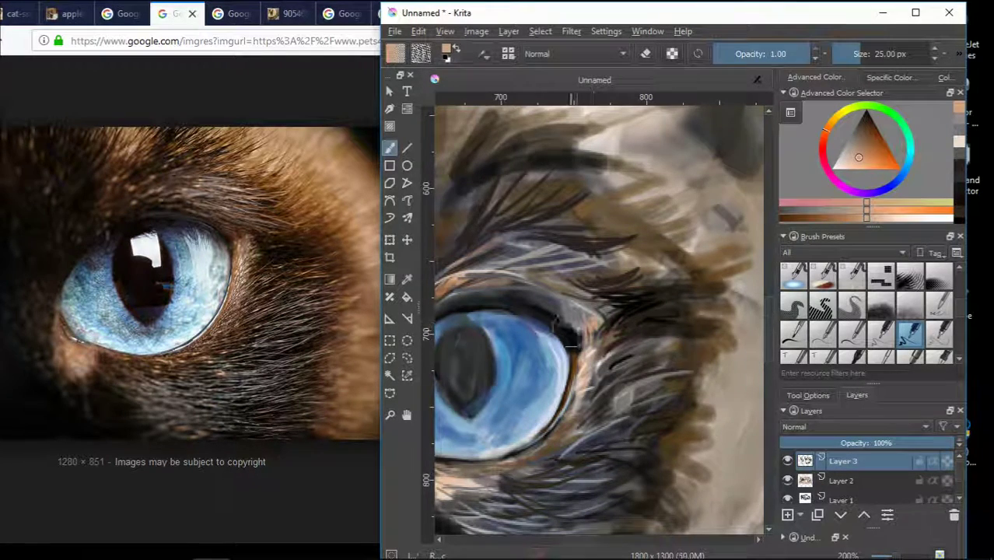
{"action": "scroll", "coordinate": [555, 333], "scroll_direction": "up", "scroll_amount": 2}
{"action": "left_click", "coordinate": [591, 440], "text": "ctrl"}
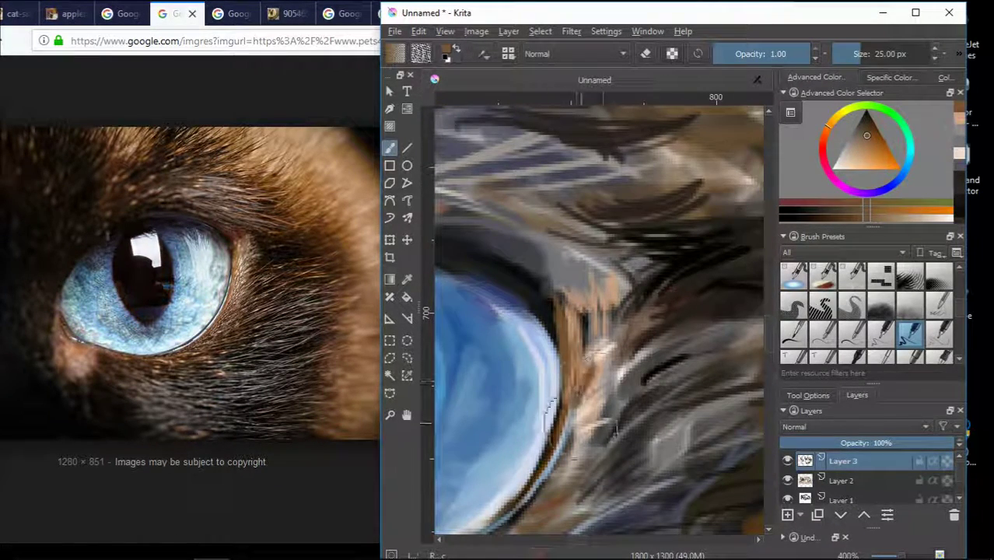
{"action": "scroll", "coordinate": [586, 323], "scroll_direction": "down", "scroll_amount": 3}
{"action": "scroll", "coordinate": [585, 322], "scroll_direction": "down", "scroll_amount": 3}
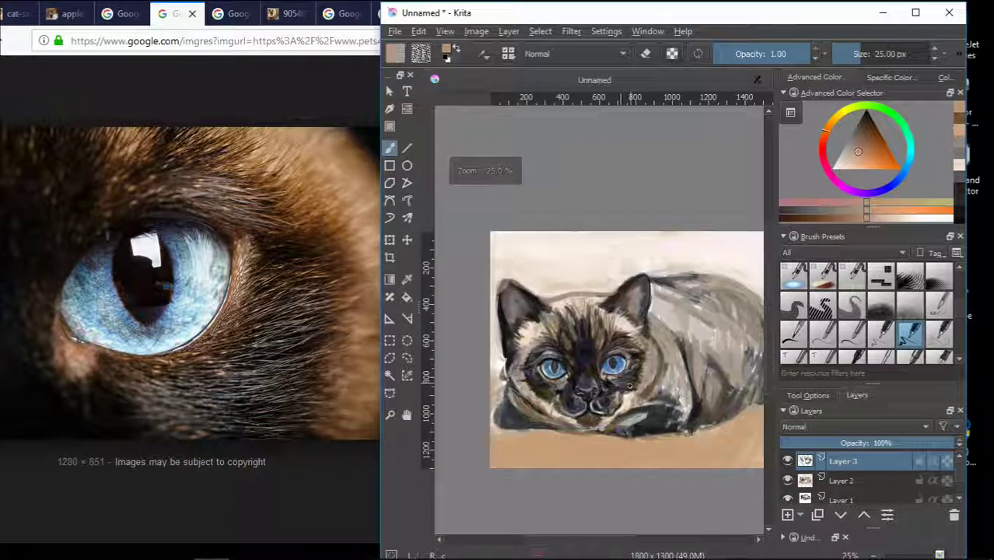
{"action": "scroll", "coordinate": [585, 323], "scroll_direction": "up", "scroll_amount": 1}
Save the painting under the new name siamese cat.kra.
{"action": "left_click", "coordinate": [395, 31]}
{"action": "left_click", "coordinate": [434, 116]}
{"action": "type", "text": "s"}
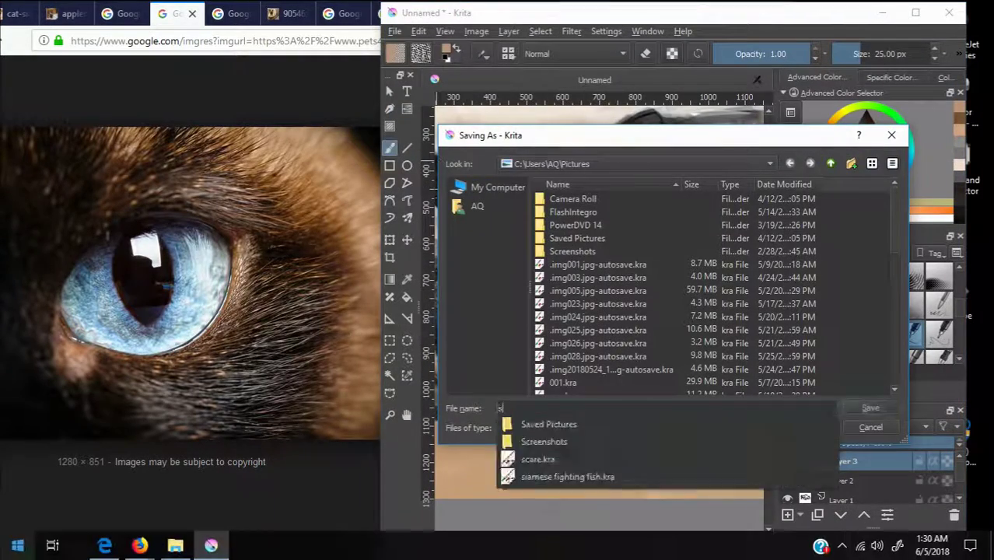
{"action": "type", "text": "iamese fighti"}
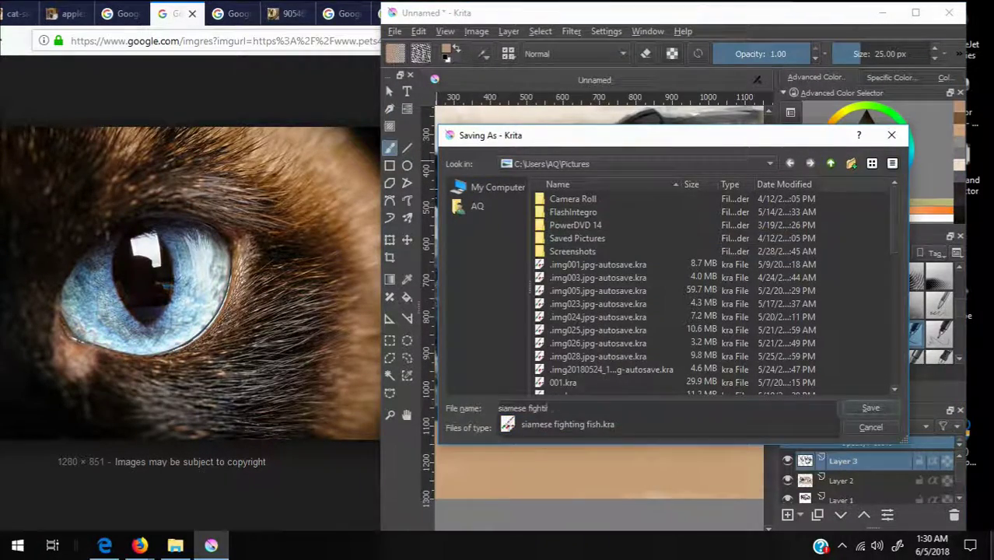
{"action": "type", "text": "t"}
{"action": "key", "text": "Return"}
Pick tan, darker brown and dark blue-grey colours from the canvas for fur beside the right eye.
{"action": "scroll", "coordinate": [698, 335], "scroll_direction": "up", "scroll_amount": 2}
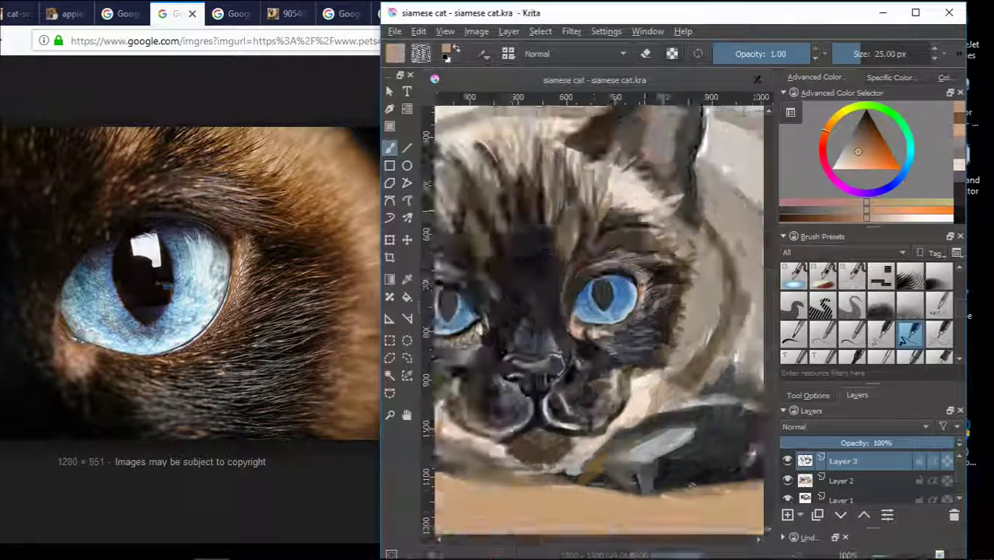
{"action": "scroll", "coordinate": [697, 334], "scroll_direction": "up", "scroll_amount": 2}
{"action": "scroll", "coordinate": [634, 291], "scroll_direction": "up", "scroll_amount": 2}
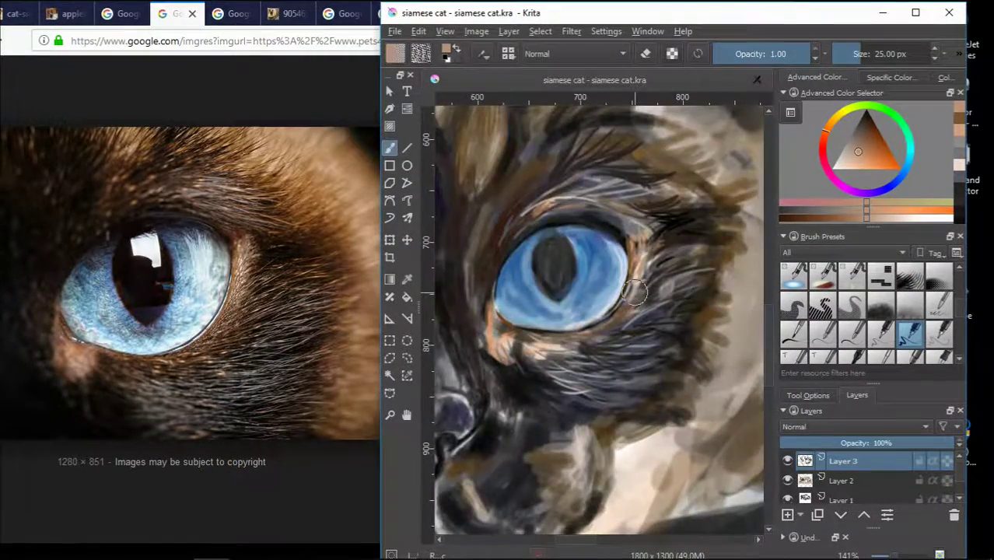
{"action": "scroll", "coordinate": [633, 291], "scroll_direction": "down", "scroll_amount": 3}
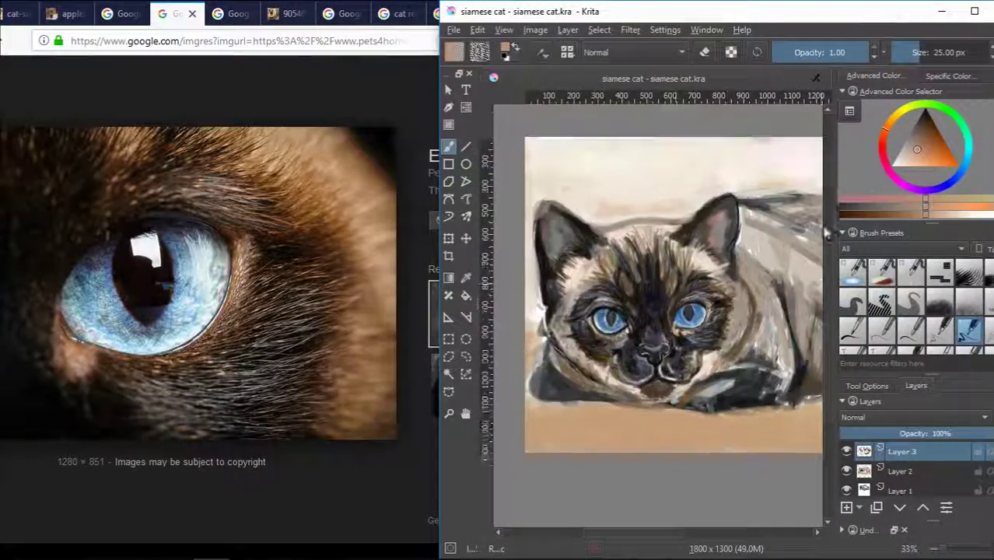
{"action": "scroll", "coordinate": [694, 311], "scroll_direction": "up", "scroll_amount": 4}
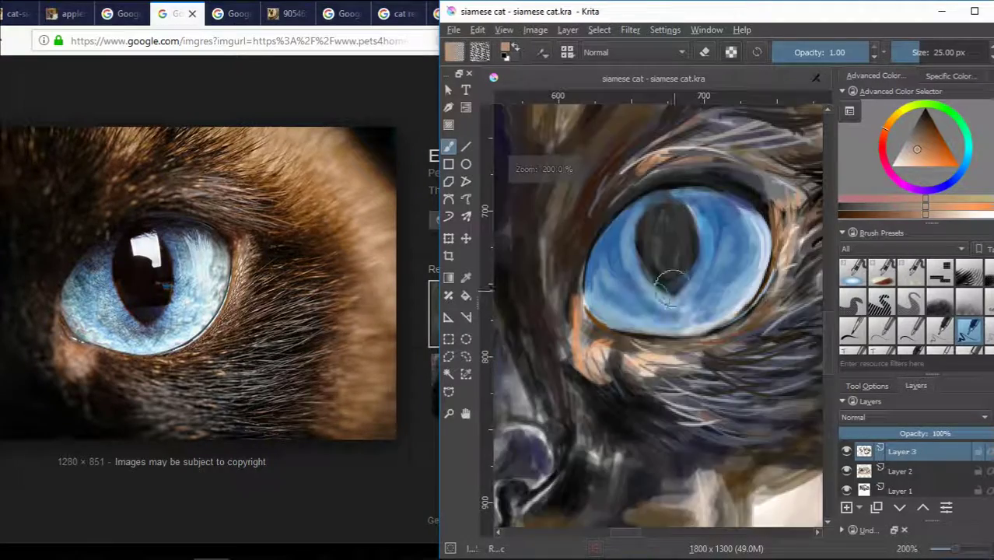
{"action": "scroll", "coordinate": [676, 233], "scroll_direction": "up", "scroll_amount": 2}
{"action": "scroll", "coordinate": [677, 233], "scroll_direction": "down", "scroll_amount": 4}
{"action": "scroll", "coordinate": [676, 234], "scroll_direction": "up", "scroll_amount": 4}
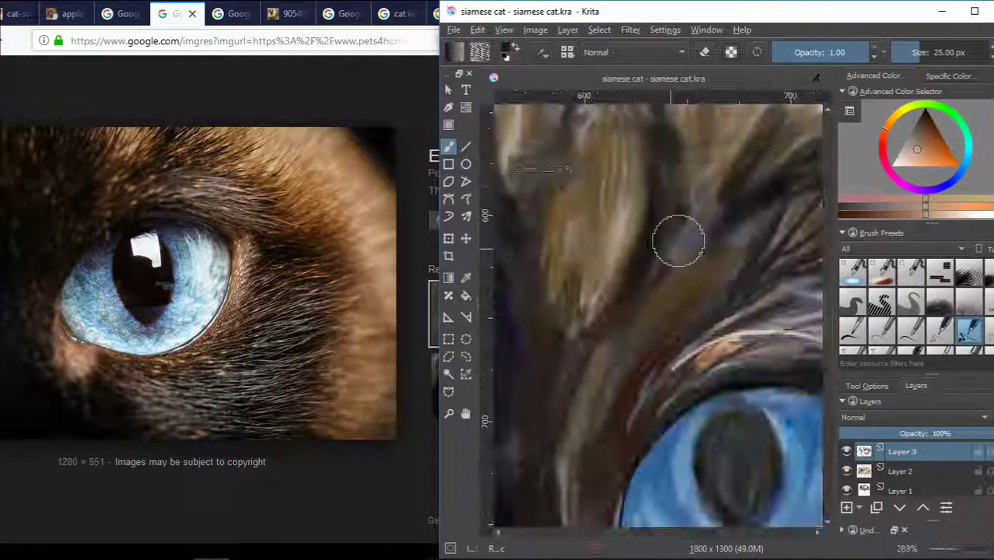
{"action": "scroll", "coordinate": [661, 350], "scroll_direction": "up", "scroll_amount": 2}
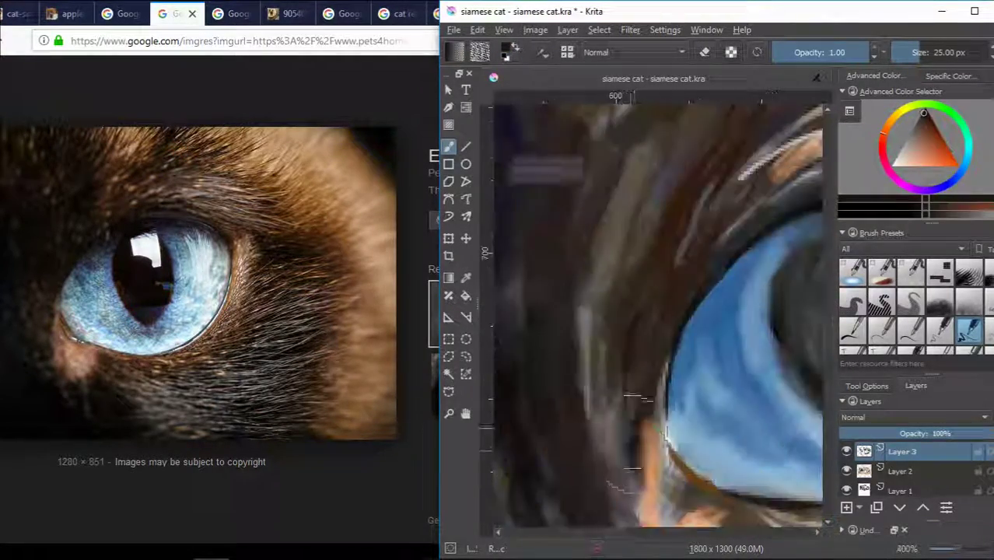
{"action": "scroll", "coordinate": [727, 237], "scroll_direction": "down", "scroll_amount": 3}
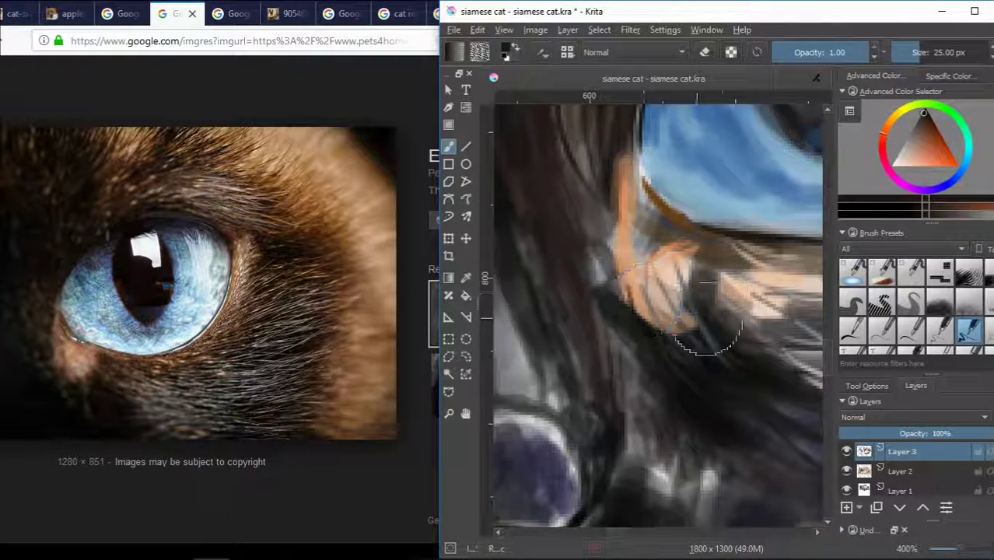
{"action": "scroll", "coordinate": [708, 311], "scroll_direction": "down", "scroll_amount": 2}
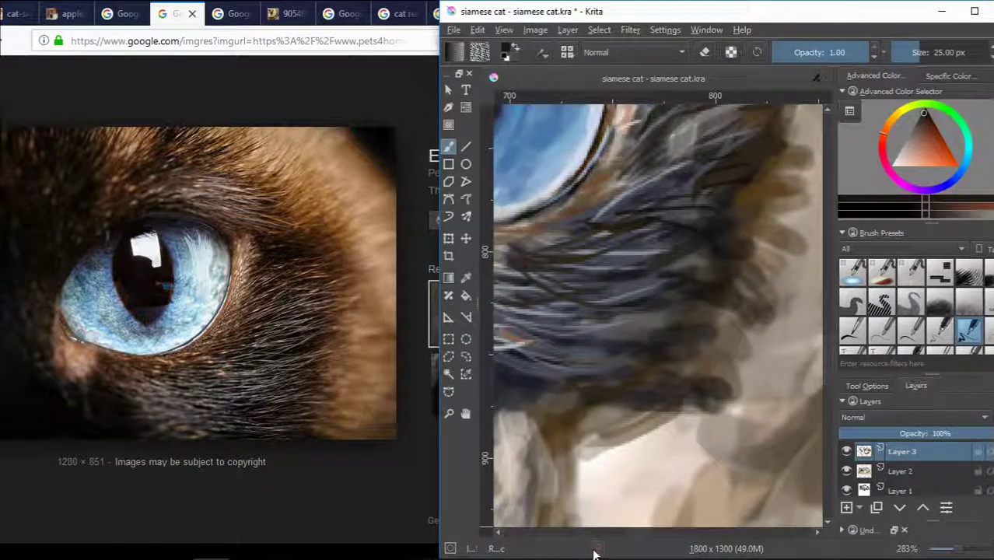
{"action": "scroll", "coordinate": [669, 294], "scroll_direction": "down", "scroll_amount": 1}
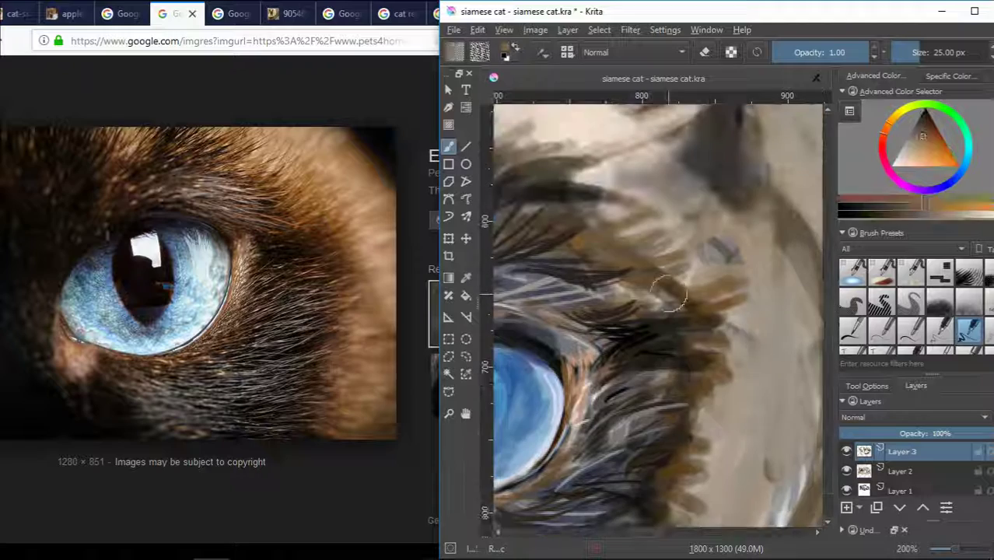
{"action": "left_click", "coordinate": [618, 225], "text": "ctrl"}
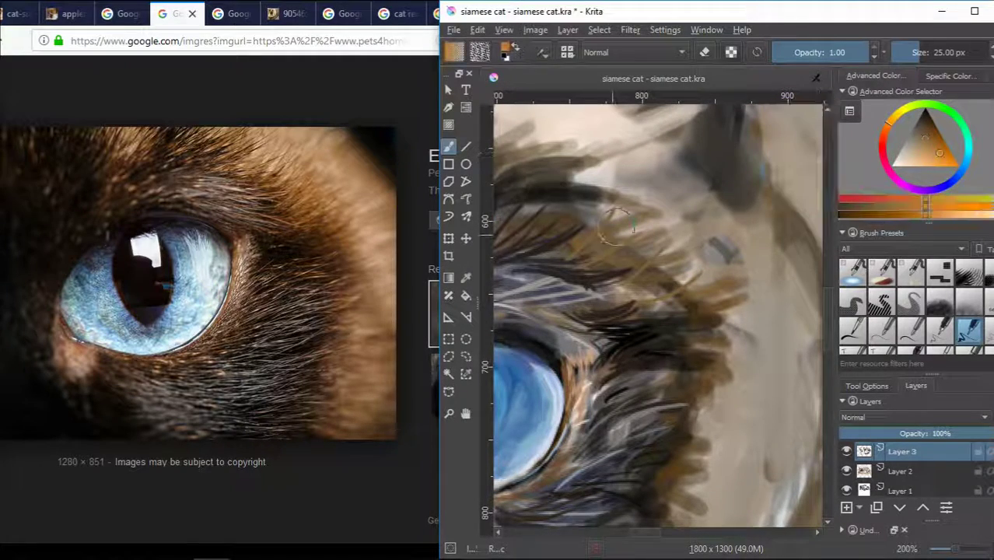
{"action": "scroll", "coordinate": [661, 318], "scroll_direction": "down", "scroll_amount": 4}
{"action": "scroll", "coordinate": [661, 317], "scroll_direction": "up", "scroll_amount": 4}
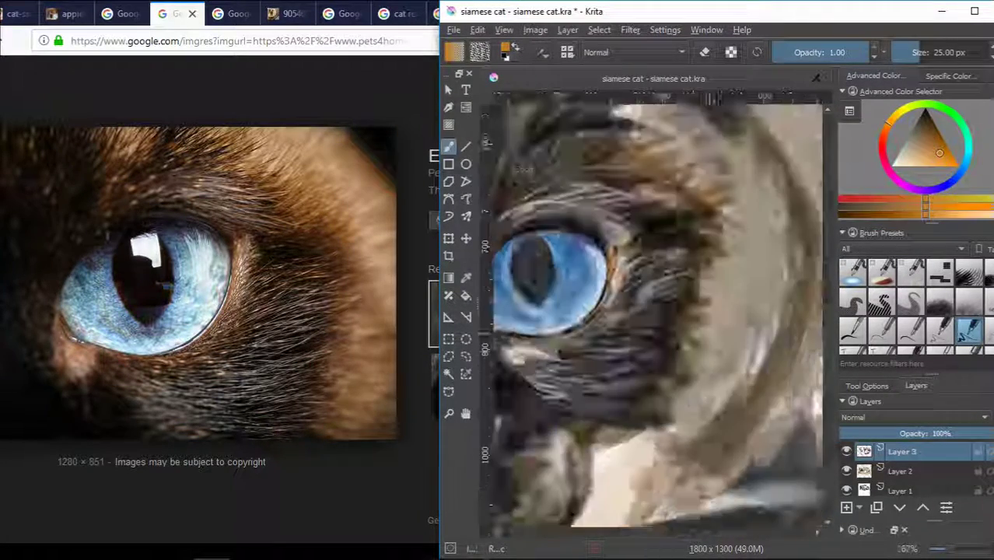
{"action": "left_click", "coordinate": [661, 318], "text": "ctrl"}
{"action": "scroll", "coordinate": [672, 370], "scroll_direction": "up", "scroll_amount": 2}
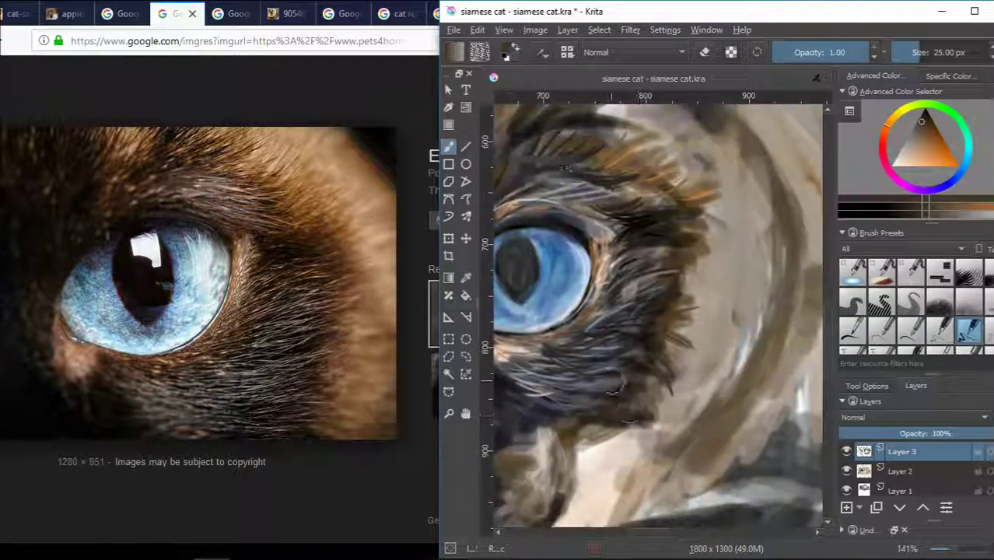
{"action": "scroll", "coordinate": [576, 405], "scroll_direction": "down", "scroll_amount": 2}
{"action": "left_click", "coordinate": [586, 389], "text": "ctrl"}
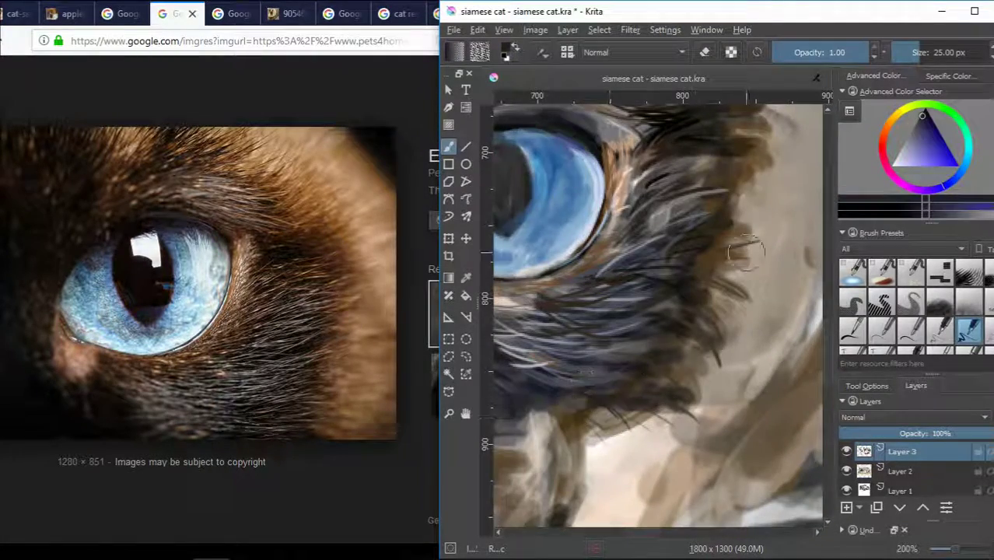